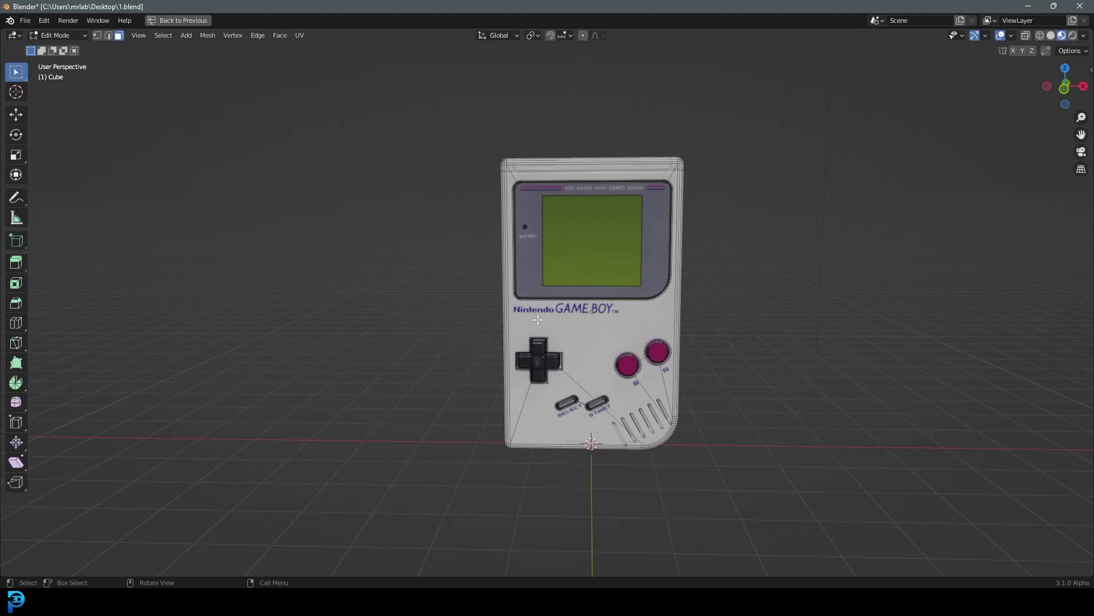
middle_click_drag(669, 329, 629, 317)
scroll(628, 316, "up", 4)
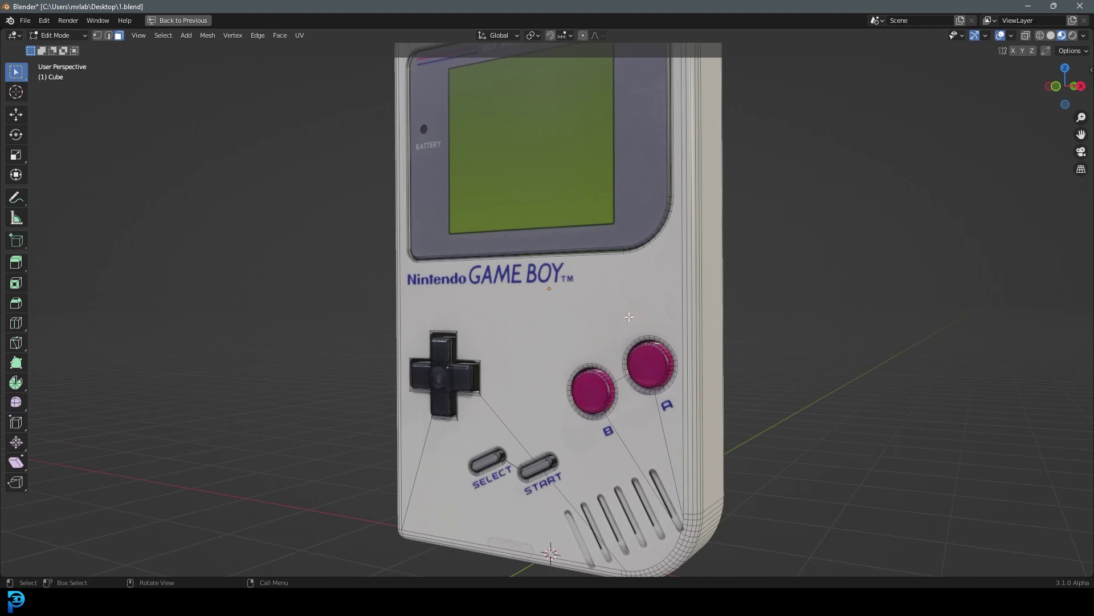
middle_click_drag(708, 310, 716, 346)
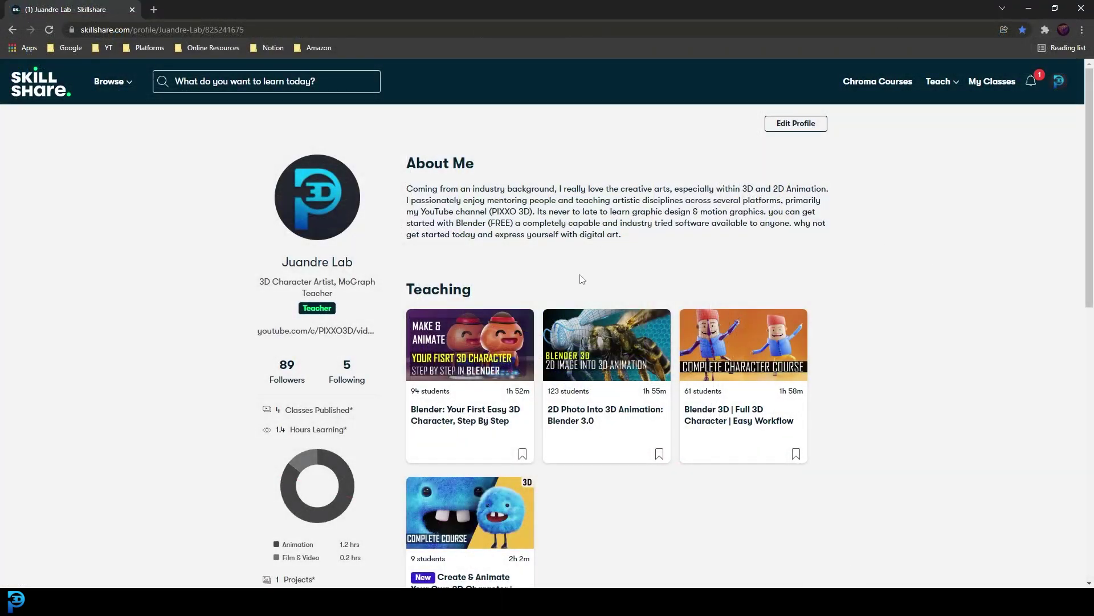
Step: Open the class 2D Photo Into 3D Animation: Blender 3.0 on Skillshare and play the lesson Modelling Part 1
scroll(582, 279, "down", 1)
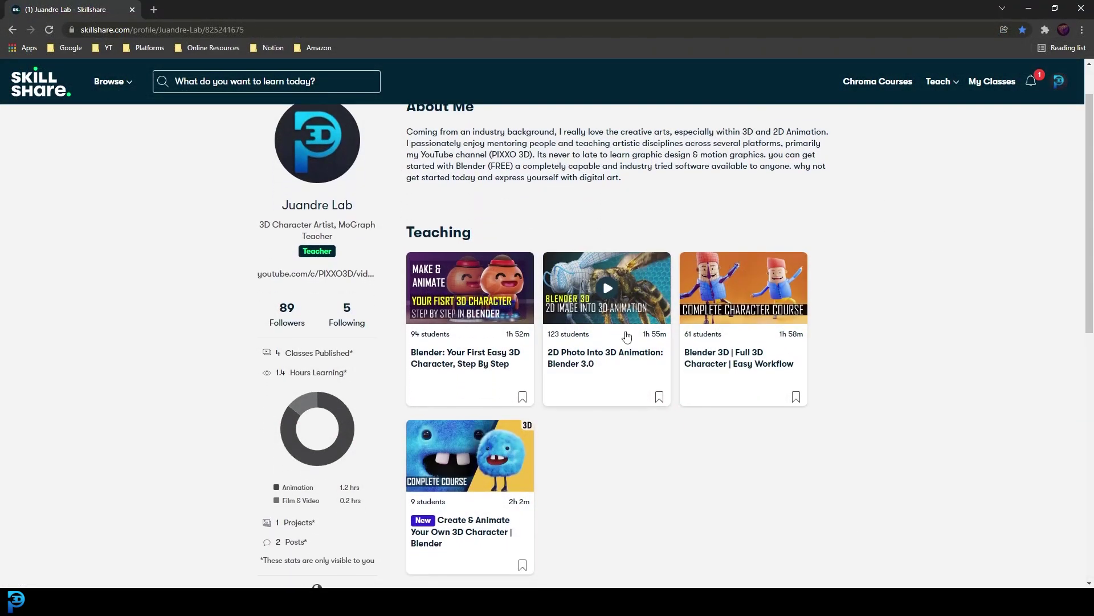
left_click(590, 358)
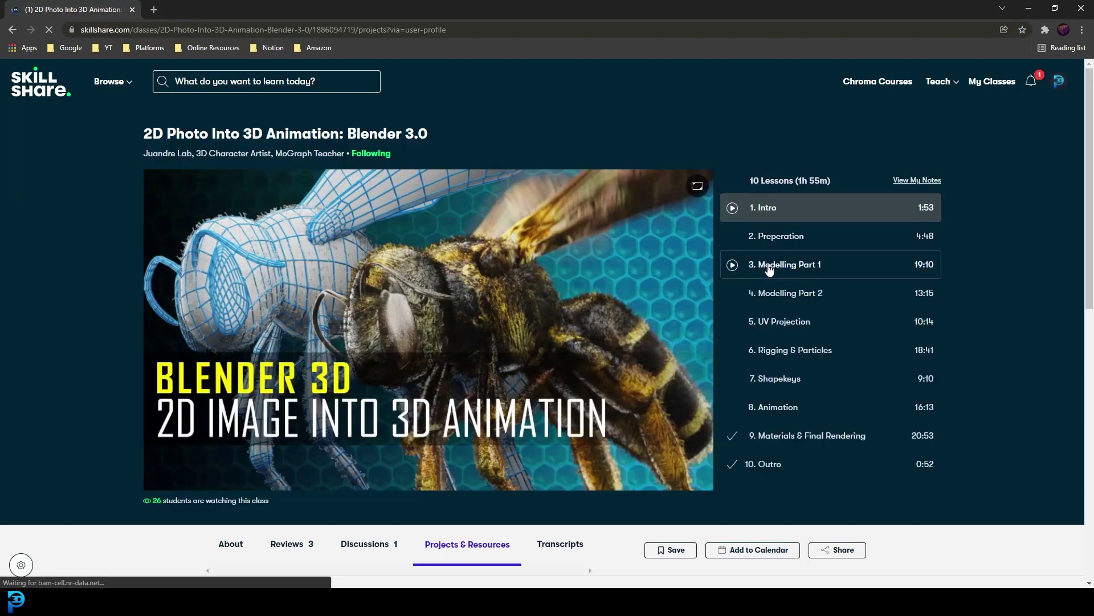
left_click(771, 269)
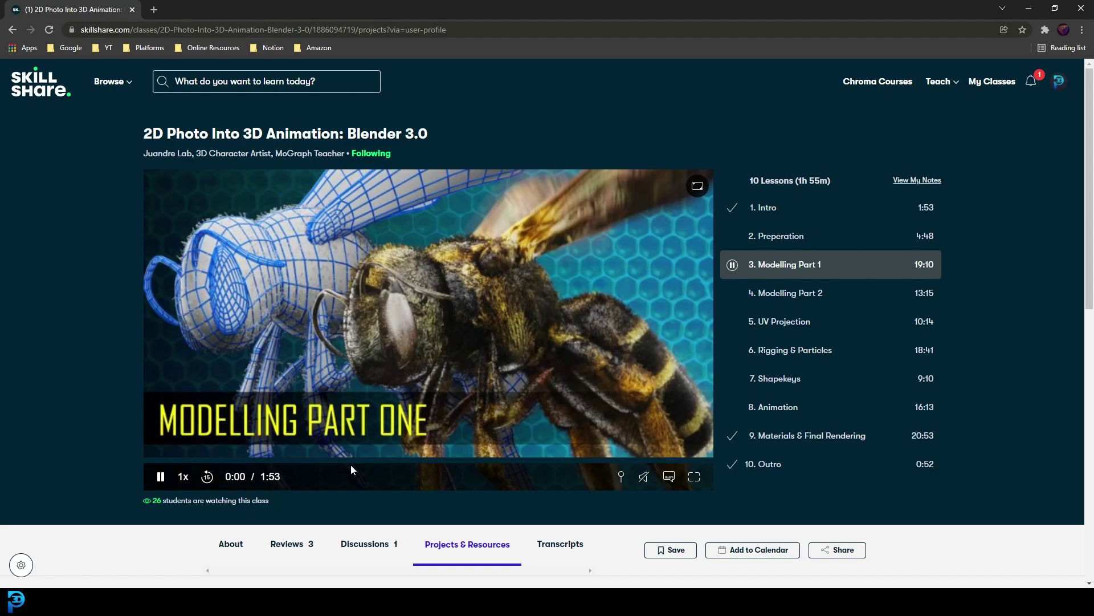
left_click(352, 462)
key("Home")
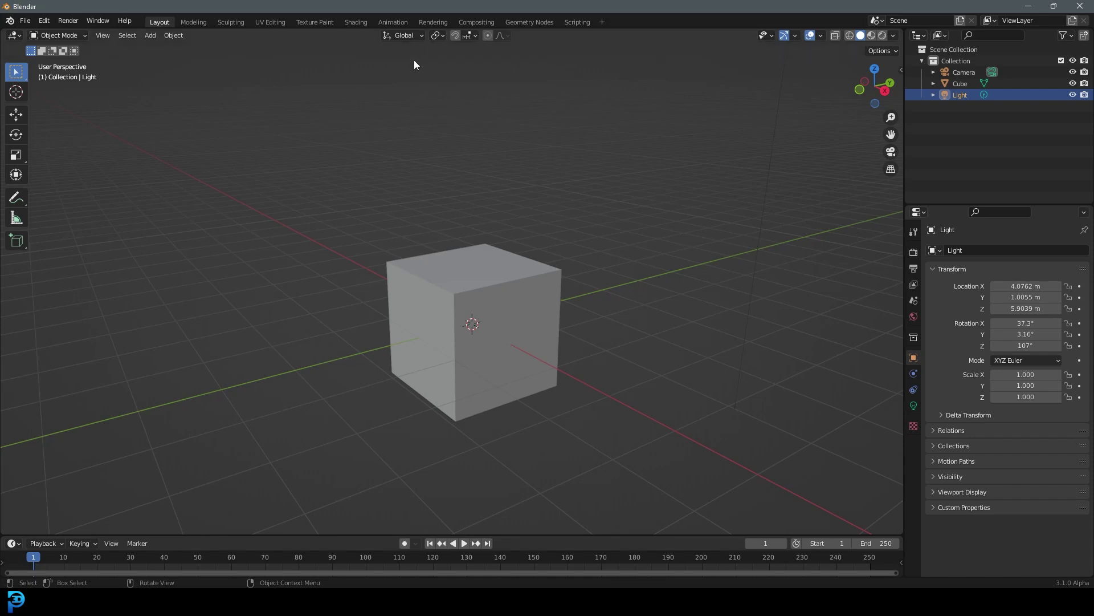
Step: Switch to Blender and bring the Game Boy JPG from the desktop into the front orthographic view as a reference image
left_click_drag(272, 5, 535, 46)
left_click_drag(63, 14, 51, 56)
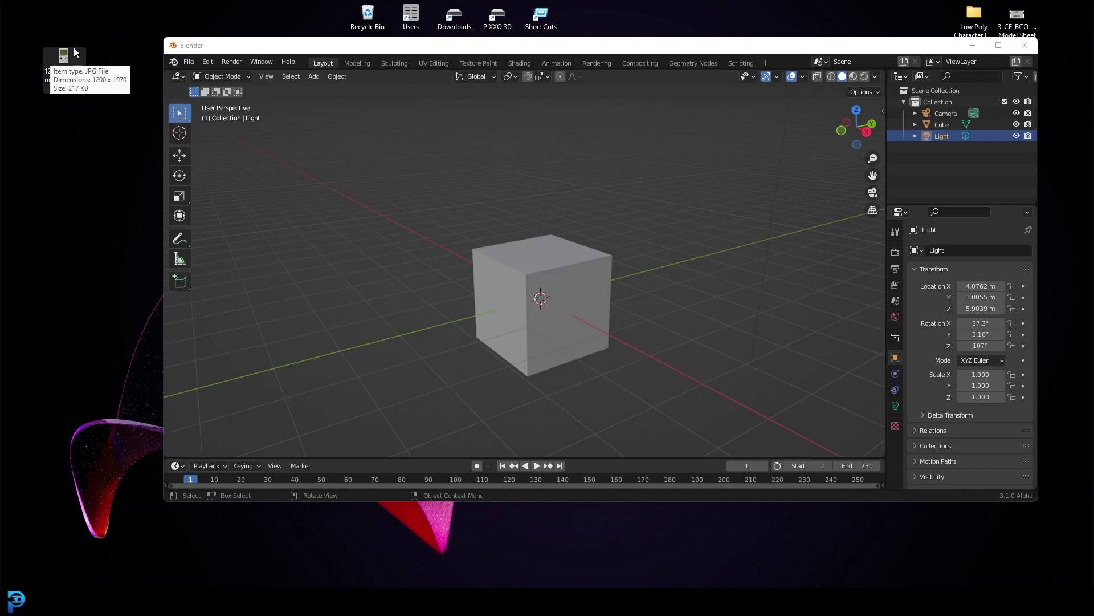
middle_click_drag(681, 238, 652, 207)
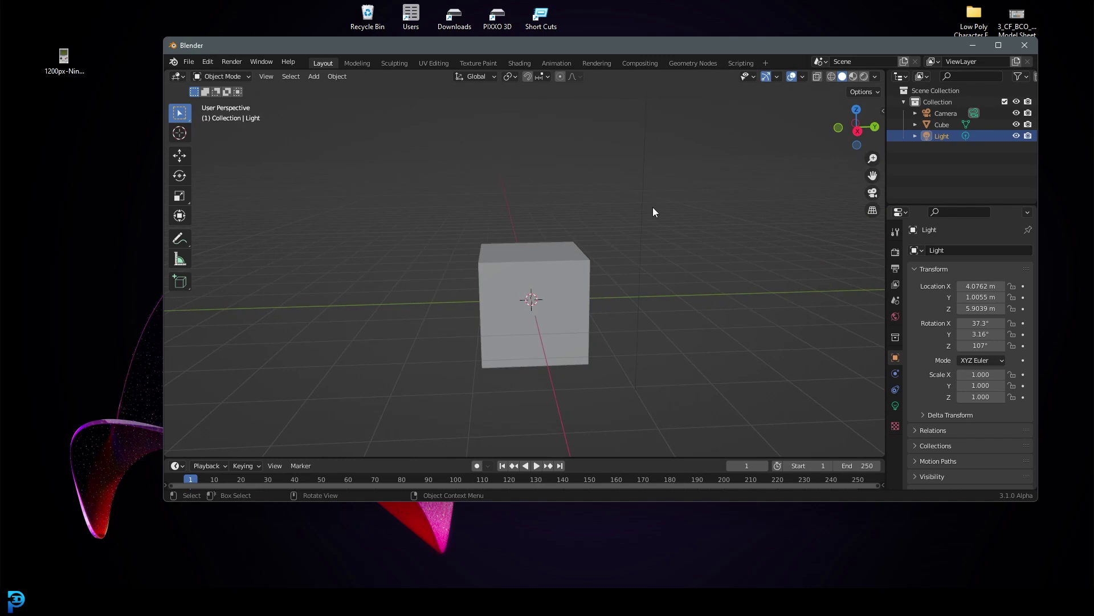
key("KP_1")
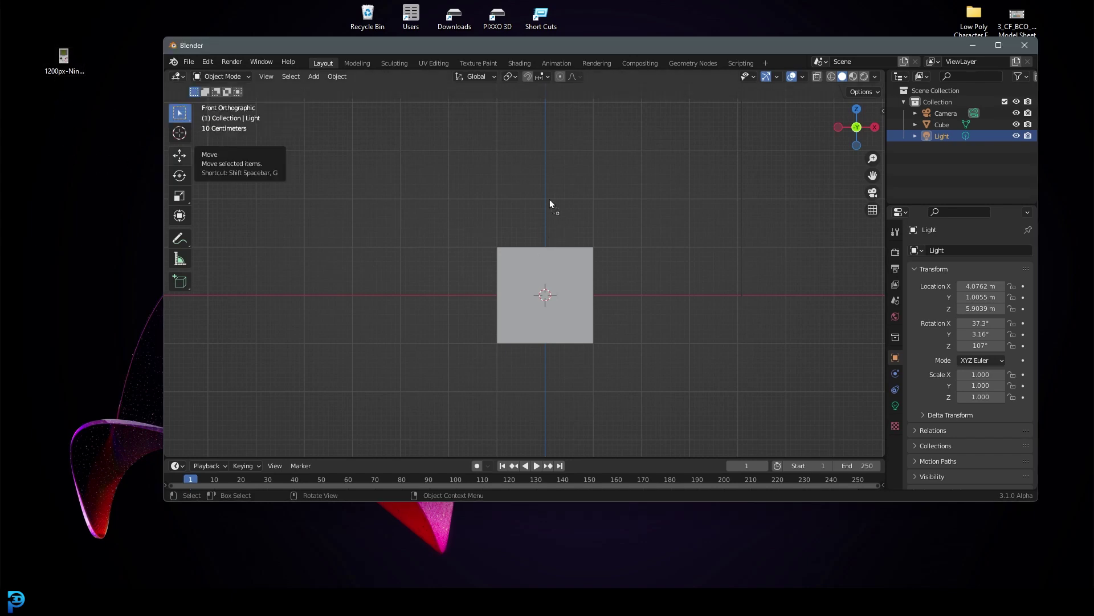
left_click_drag(547, 198, 548, 198)
left_click(998, 45)
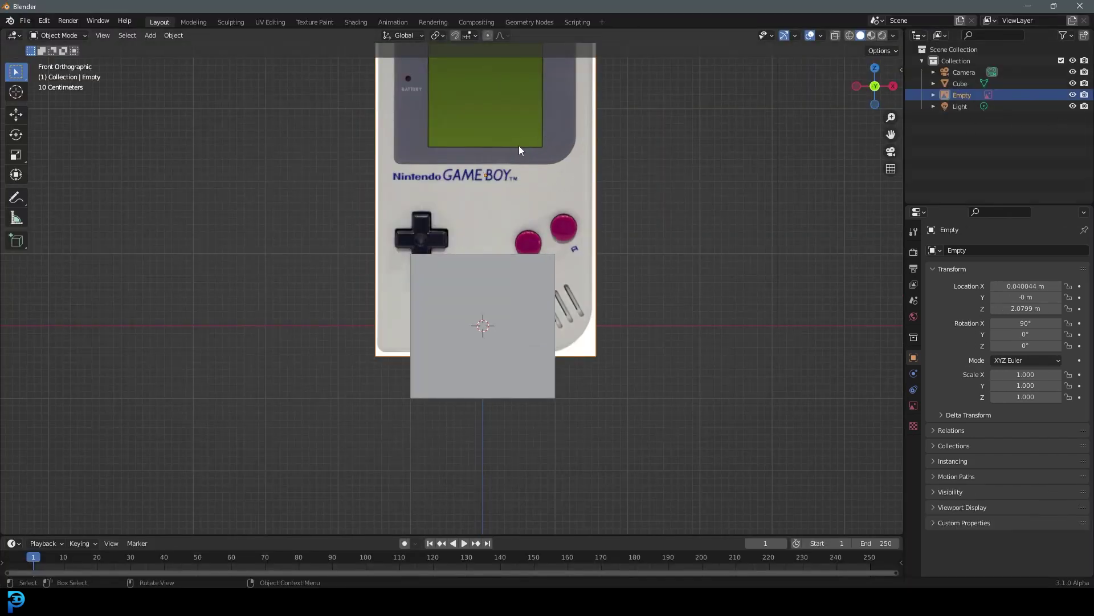
Step: Move the Game Boy reference image down so that it is roughly centred on the world origin behind the cube
key("g")
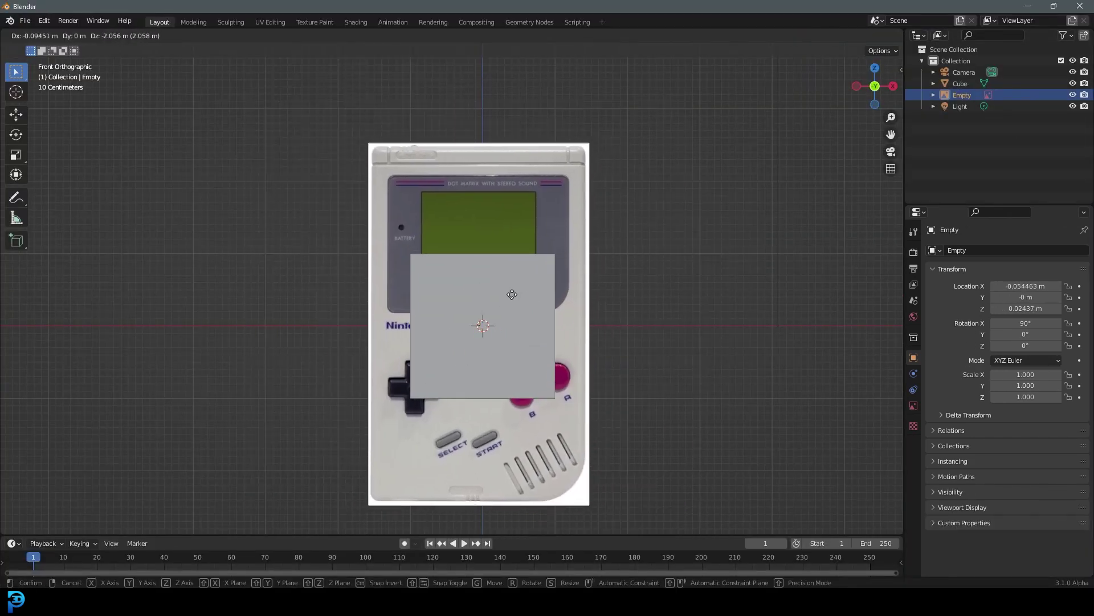
left_click(541, 321)
scroll(538, 319, "up", 2)
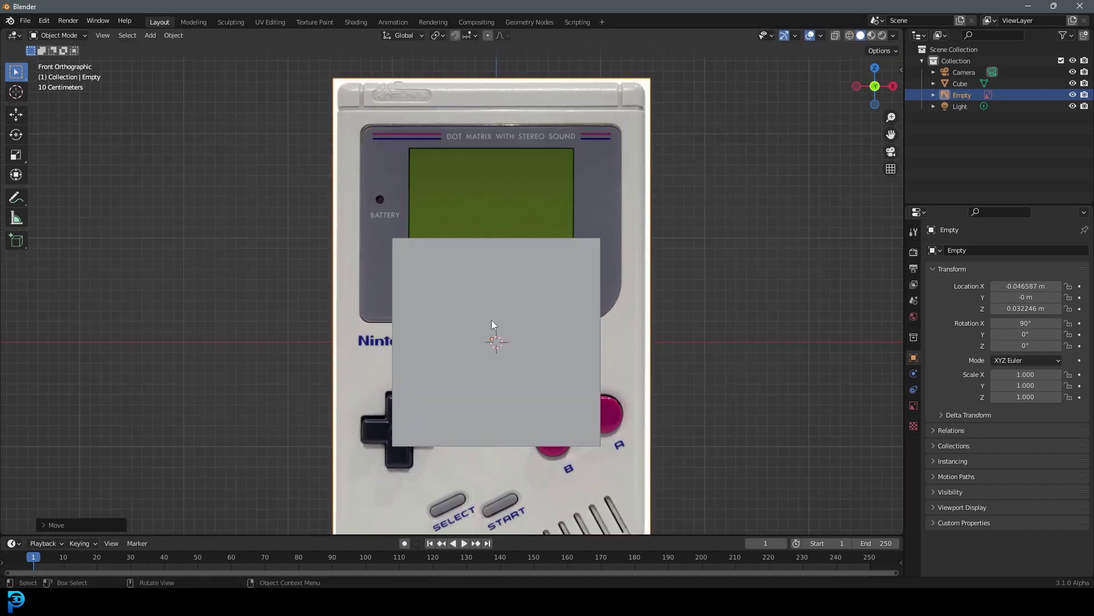
Step: Scale the cube uniformly to about 1.406 so that it nearly spans the width of the Game Boy
left_click(545, 285)
scroll(641, 308, "down", 2)
key("s")
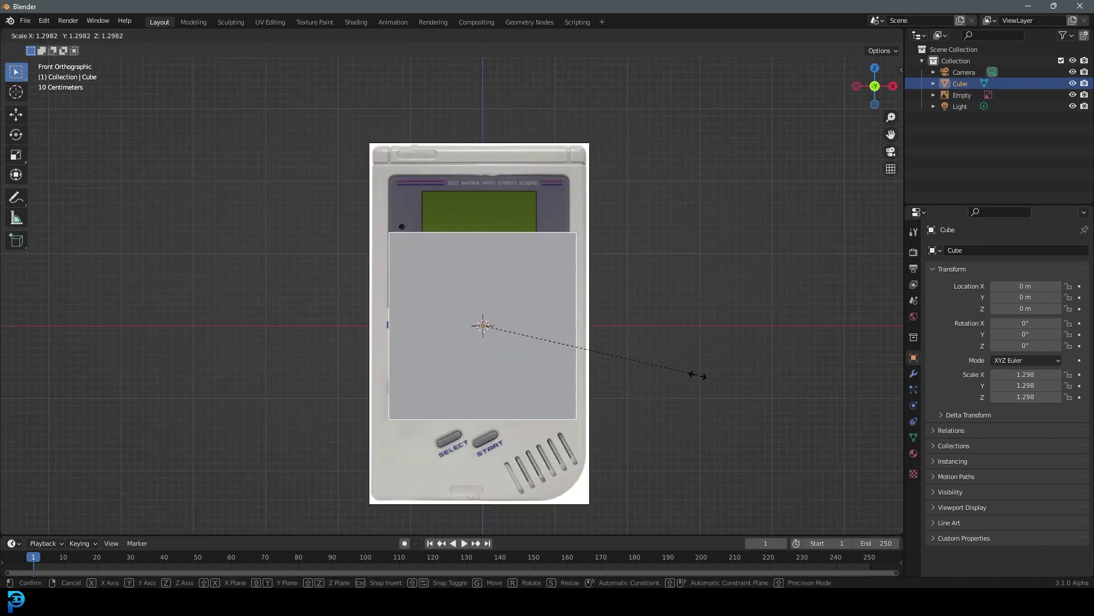
left_click(708, 399)
Step: Reposition the reference image to about X 0.028 m and Z 0.104 m to centre it on the cube
left_click(525, 204)
scroll(562, 224, "up", 1)
key("g")
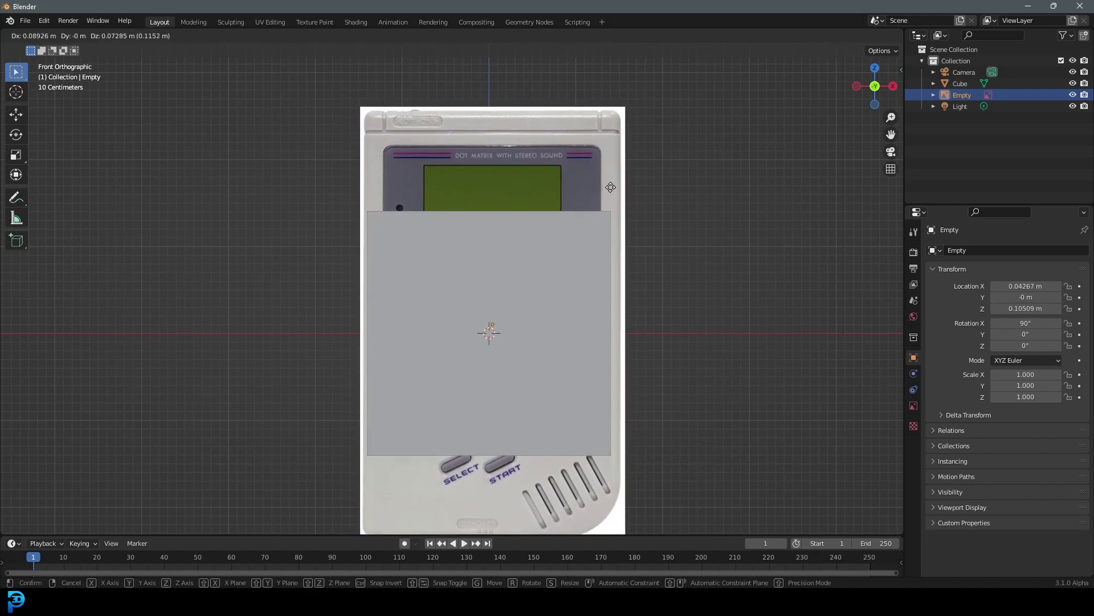
left_click(590, 192)
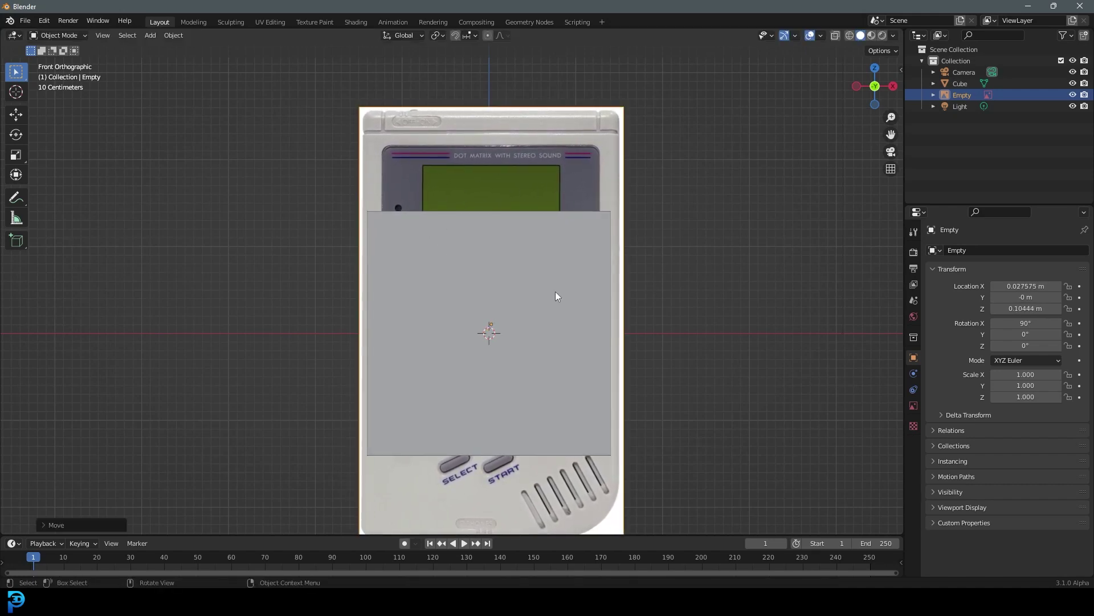
Step: Scale the cube to about 1.468 and nudge the reference image sideways to match the cube to the Game Boy's width
left_click(509, 290)
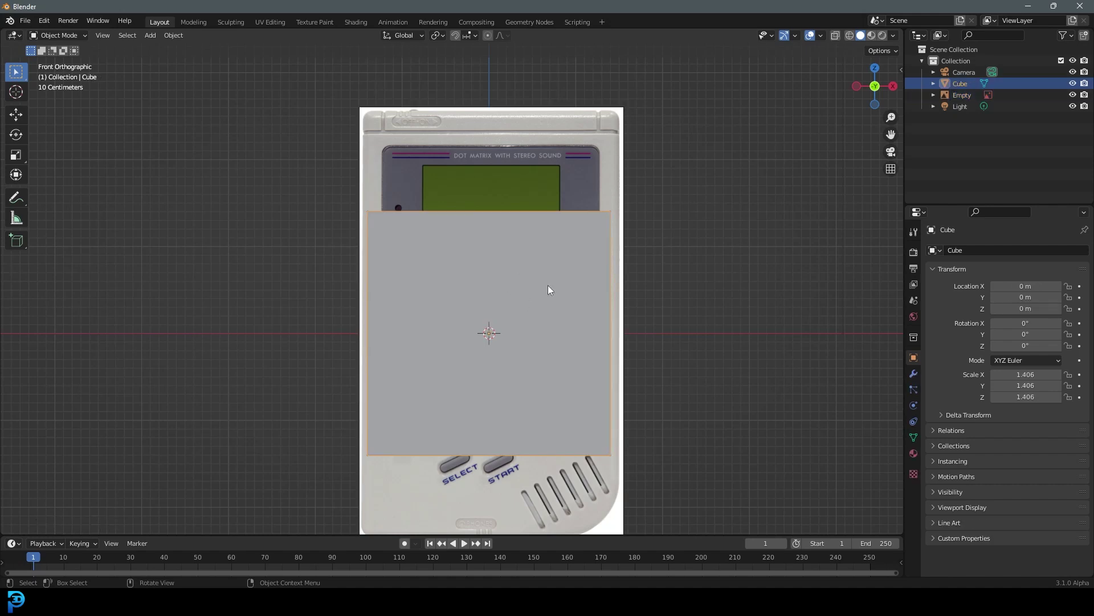
key("s")
left_click(659, 306)
left_click(541, 167)
key("g")
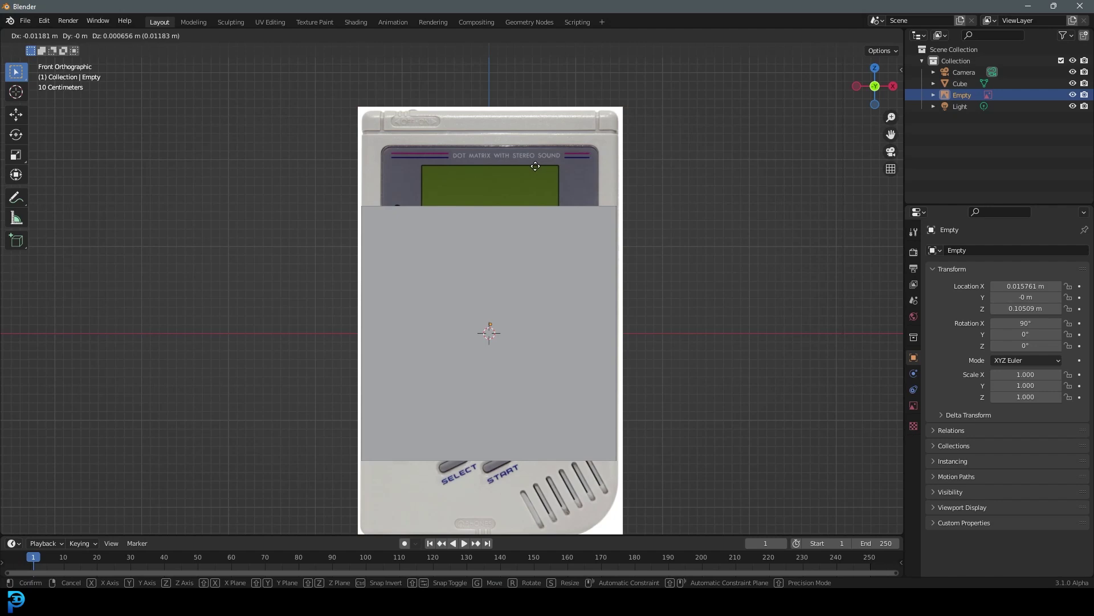
left_click(531, 165)
Step: Switch the front orthographic view to wireframe shading and select the cube
scroll(543, 245, "down", 2)
mouse_move(590, 235)
middle_mouse_down()
mouse_move(606, 286)
mouse_move(433, 208)
middle_mouse_up()
key("KP_1")
key("z")
left_click(381, 217)
left_click(484, 219)
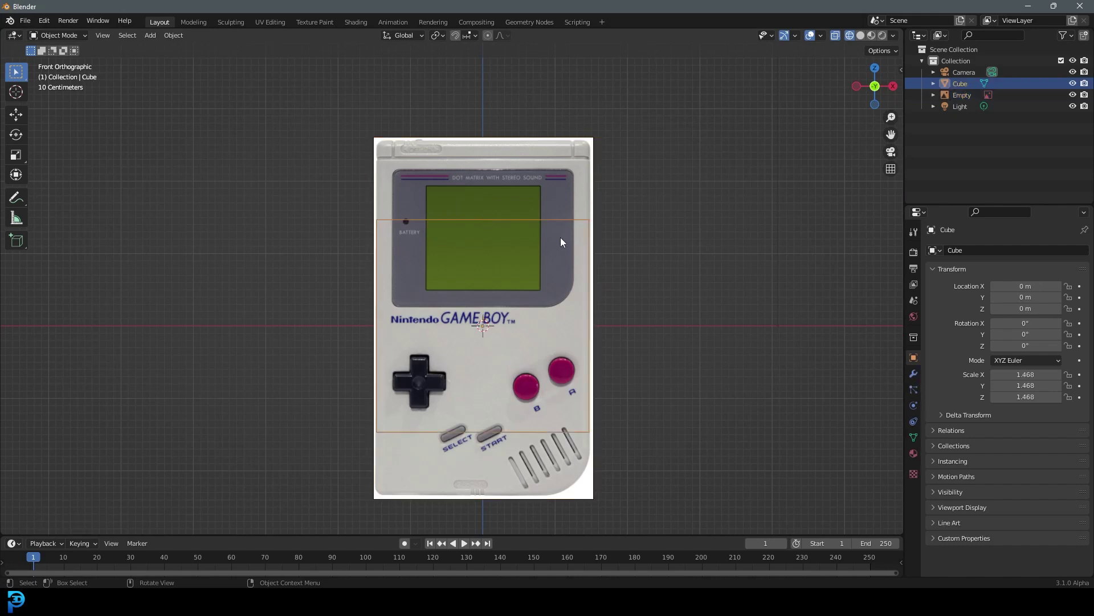
Step: In Edit Mode, move the cube's top vertices up along Z to the top edge of the Game Boy
key("Tab")
left_click_drag(303, 143, 718, 306)
key("g")
key("z")
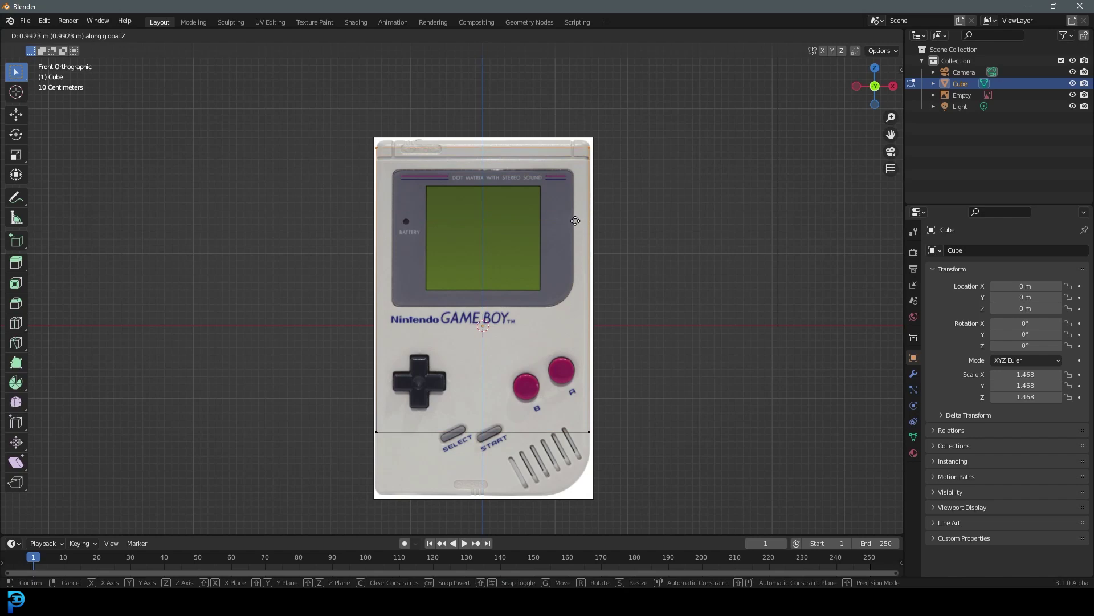
left_click(583, 195)
Step: Move the cube's bottom vertices down along Z to the bottom edge of the Game Boy
middle_click_drag(653, 374, 630, 232, "shift")
left_click_drag(633, 228, 222, 348)
key("g")
key("z")
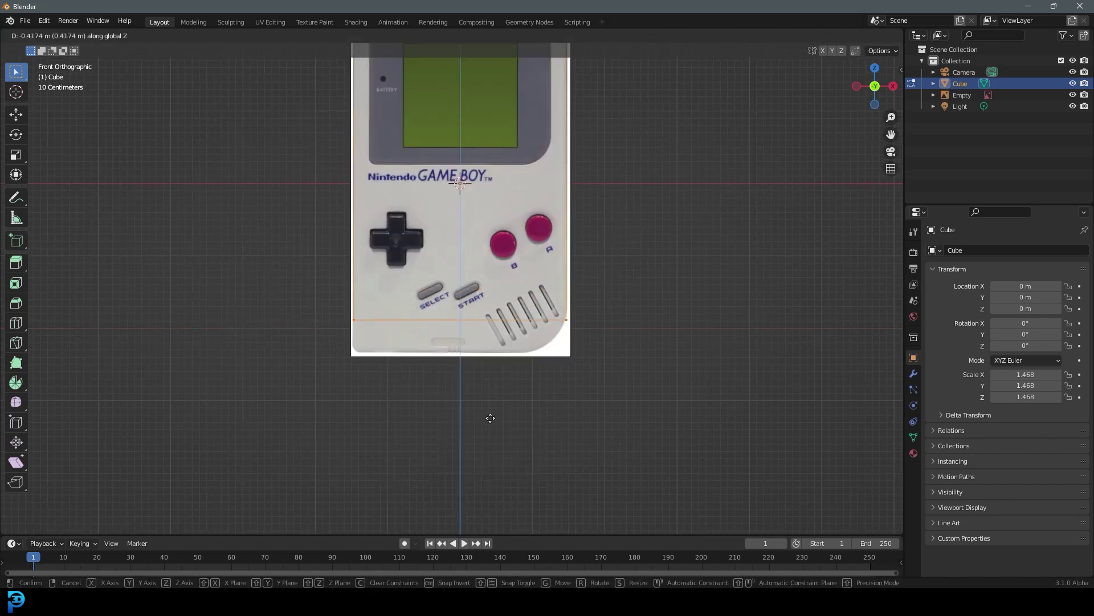
left_click(494, 452)
Step: Fine-tune the bottom vertices by about 0.004 m down along Z to sit on the Game Boy's lower edge
scroll(493, 452, "up", 5)
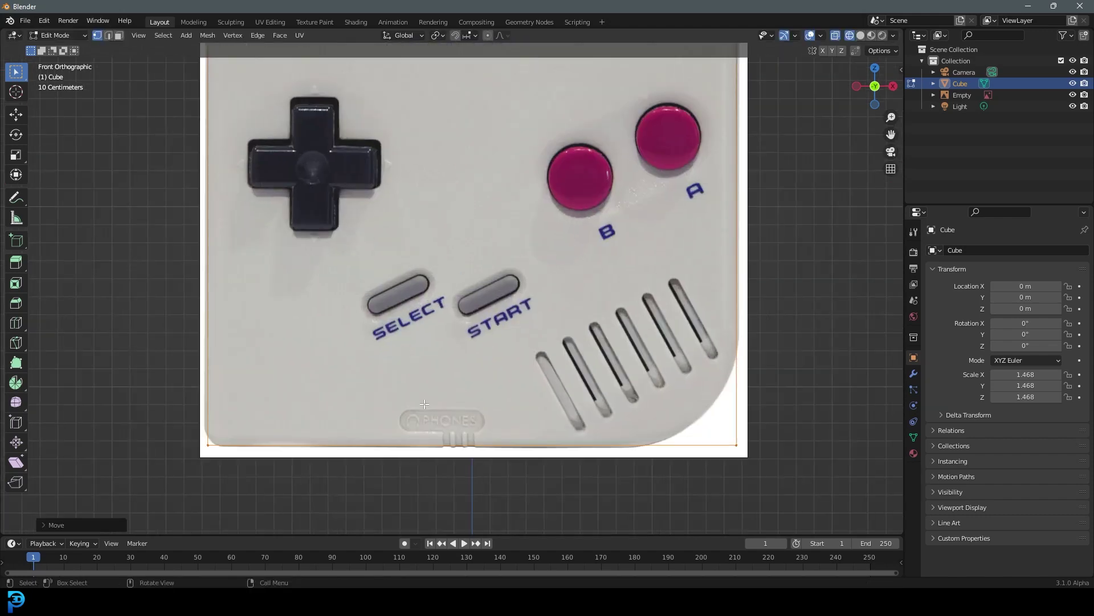
middle_click_drag(164, 470, 339, 318, "shift")
scroll(339, 319, "up", 7)
scroll(229, 276, "down", 2)
middle_click_drag(229, 276, 330, 401, "shift")
scroll(391, 405, "down", 1)
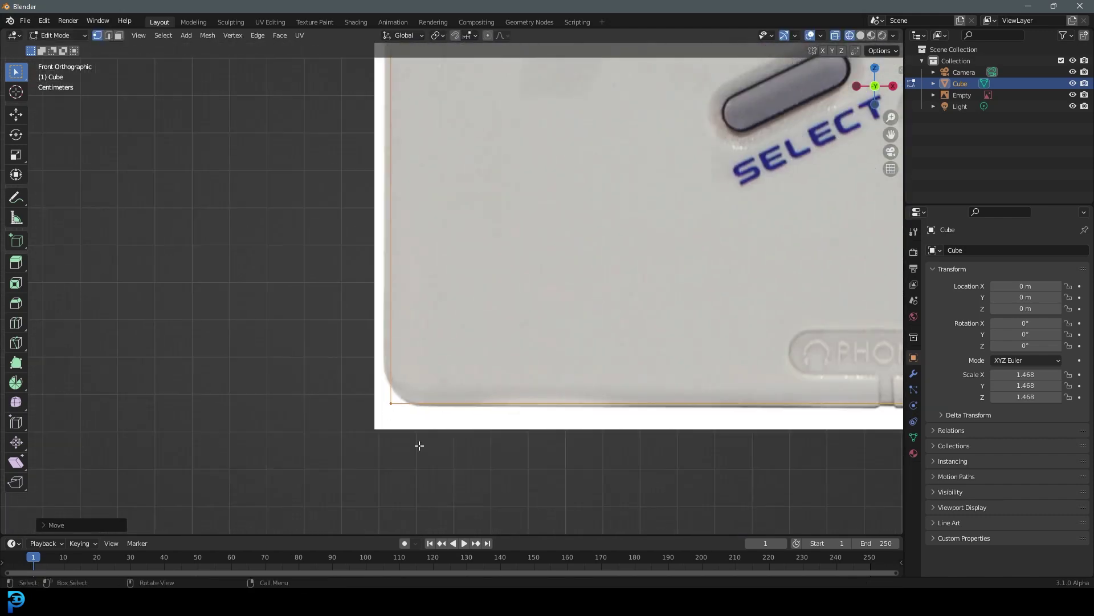
scroll(446, 456, "up", 3)
key("g")
key("z")
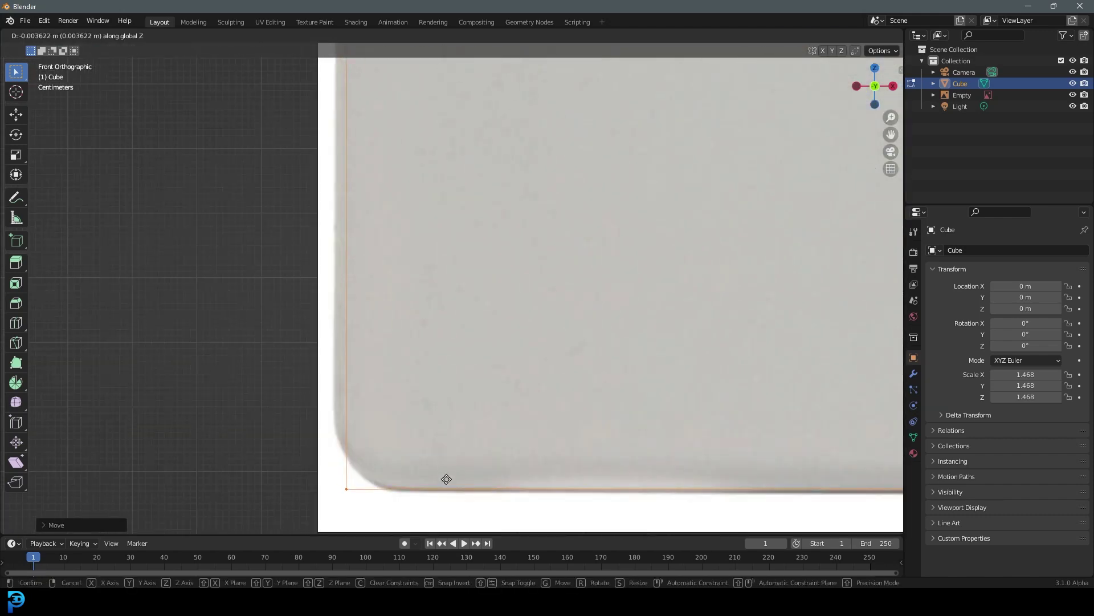
left_click(446, 478)
Step: Select the cube's left-side vertices and move them along X to the left edge of the Game Boy
scroll(447, 408, "down", 12)
middle_click_drag(447, 301, 442, 305, "shift")
scroll(442, 306, "down", 6)
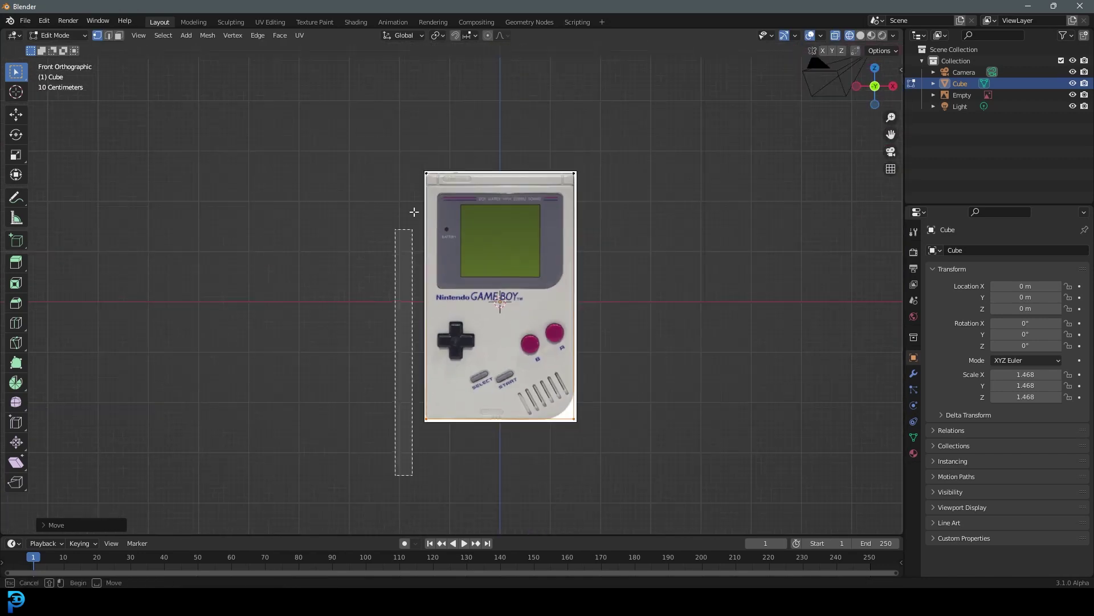
scroll(450, 279, "up", 6)
scroll(450, 278, "up", 6)
key("g")
key("x")
left_click(397, 339)
scroll(398, 340, "down", 7)
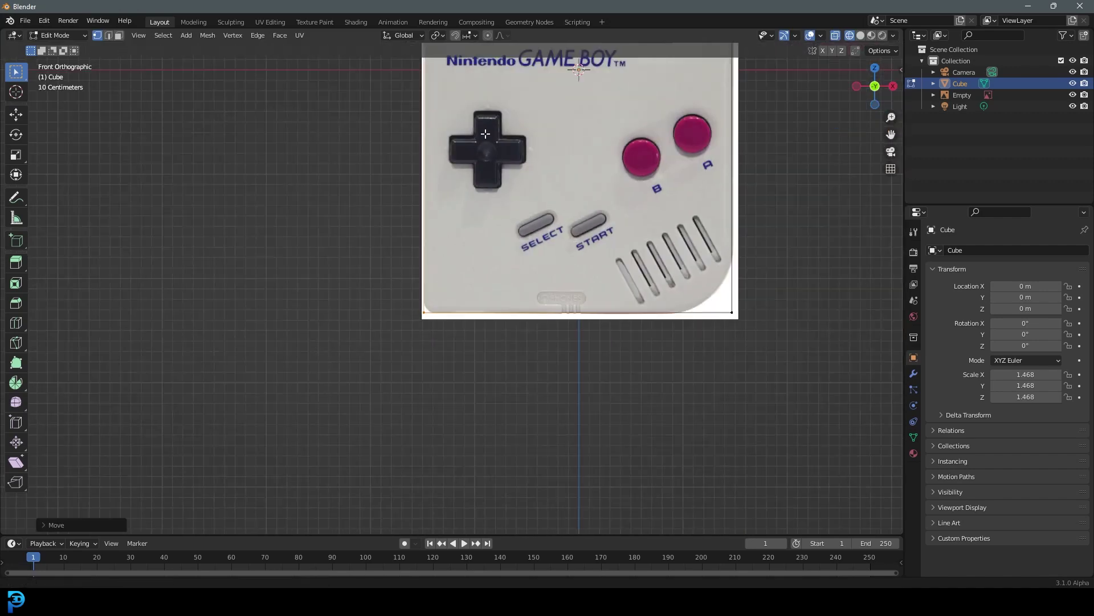
Step: Examine how the box outline lines up with the Game Boy's top edge, right side and rounded lower-right corner
middle_click_drag(482, 122, 431, 533, "shift")
scroll(347, 159, "up", 4)
scroll(245, 116, "down", 6, "ctrl")
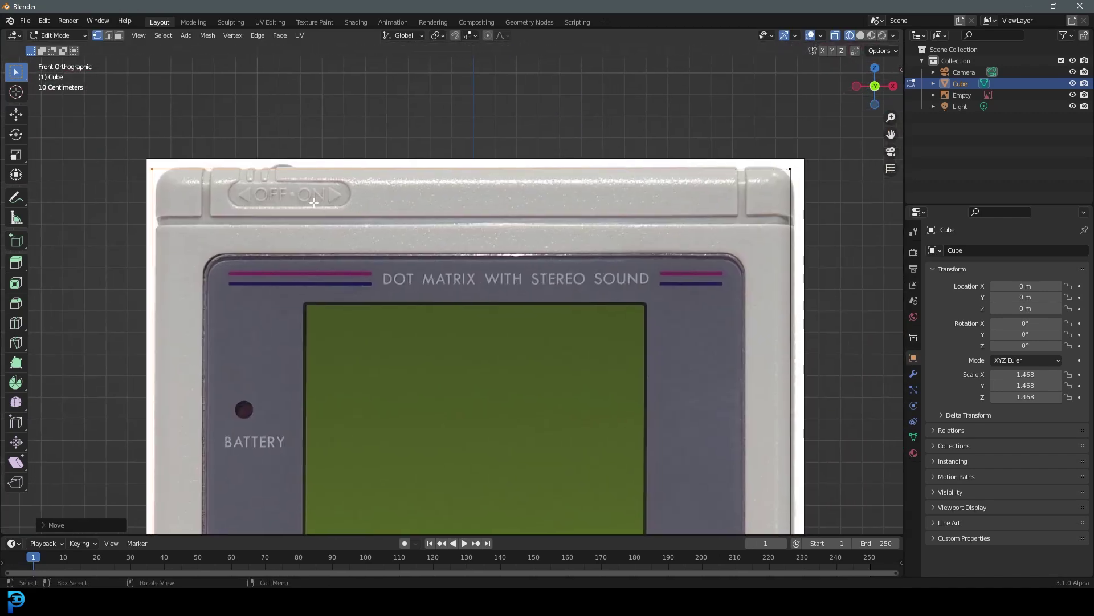
scroll(513, 96, "up", 3)
scroll(544, 254, "down", 4)
middle_click_drag(545, 336, 617, 107, "shift")
scroll(603, 258, "down", 3)
middle_click_drag(579, 376, 585, 290, "shift")
scroll(584, 289, "up", 3)
scroll(584, 290, "down", 2, "shift")
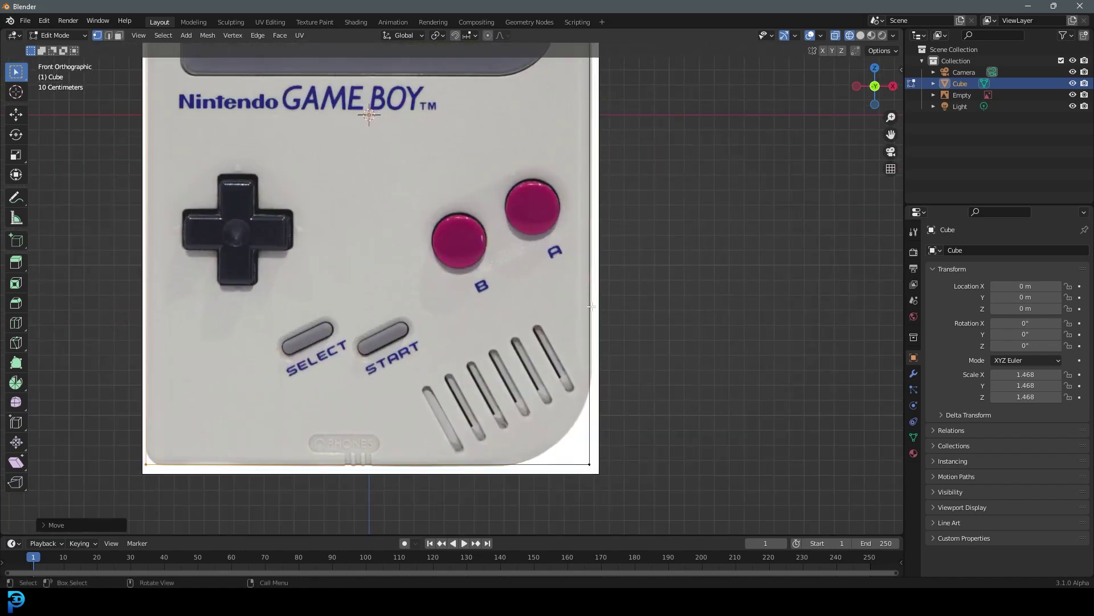
scroll(578, 381, "down", 1)
middle_click_drag(578, 381, 548, 291, "shift")
scroll(549, 291, "up", 2)
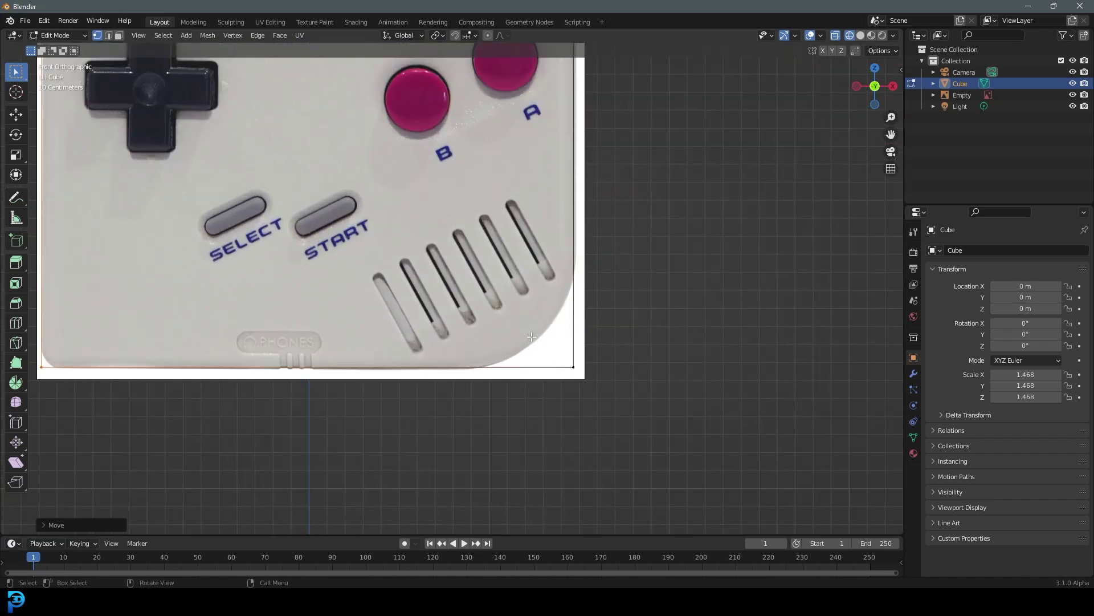
scroll(539, 338, "down", 4)
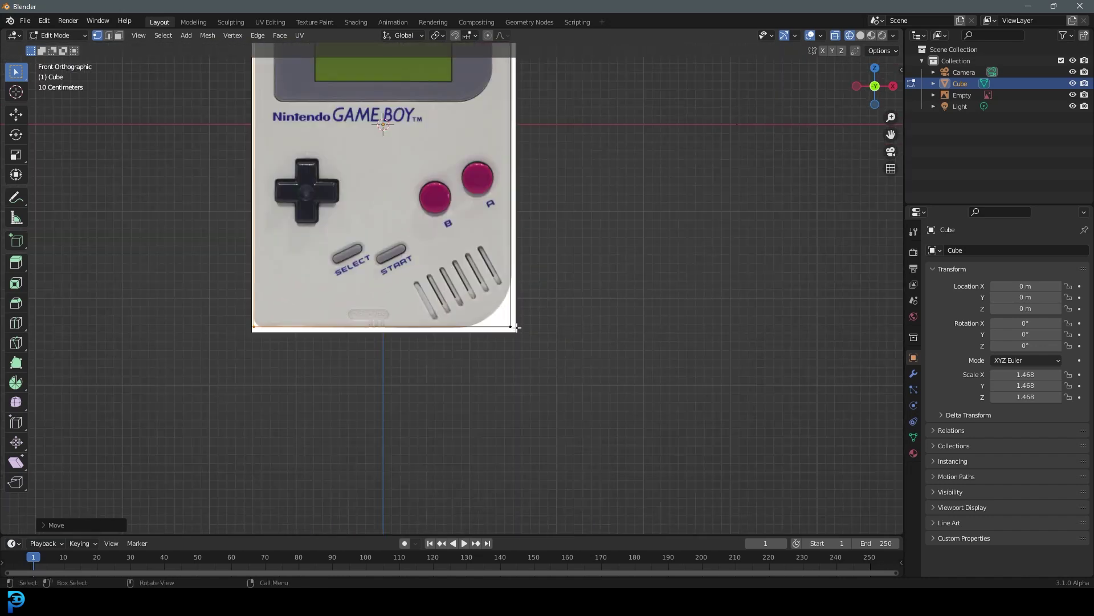
Step: Return to Object Mode and switch the viewport back to solid shading in an angled perspective view
key("Tab")
scroll(533, 243, "down", 3)
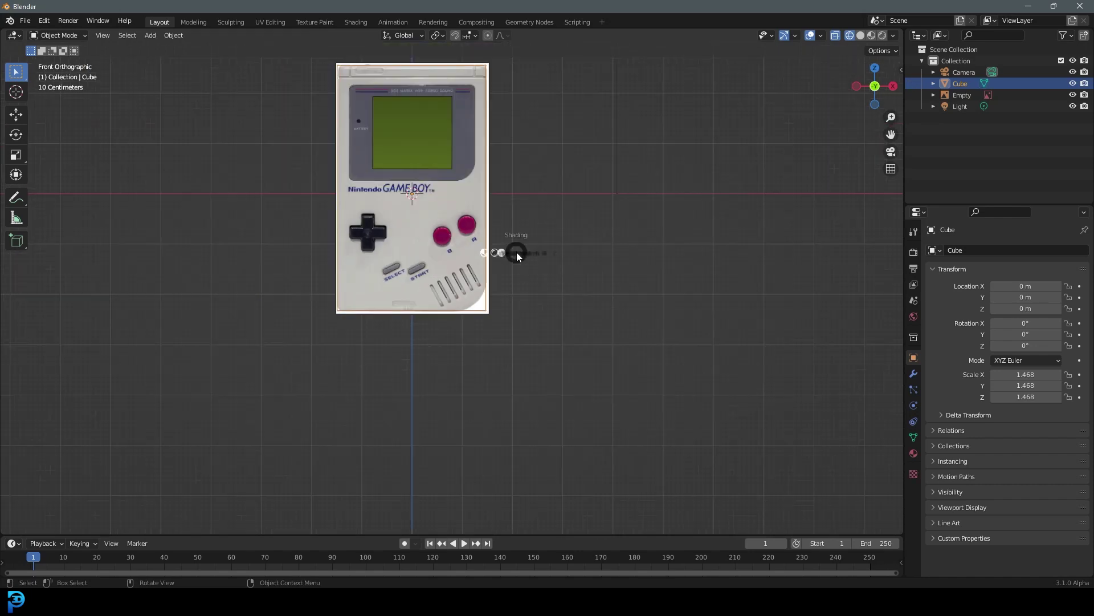
key("z")
middle_click_drag(549, 252, 453, 218)
Step: Apply the scale of the Game Boy box
key("s")
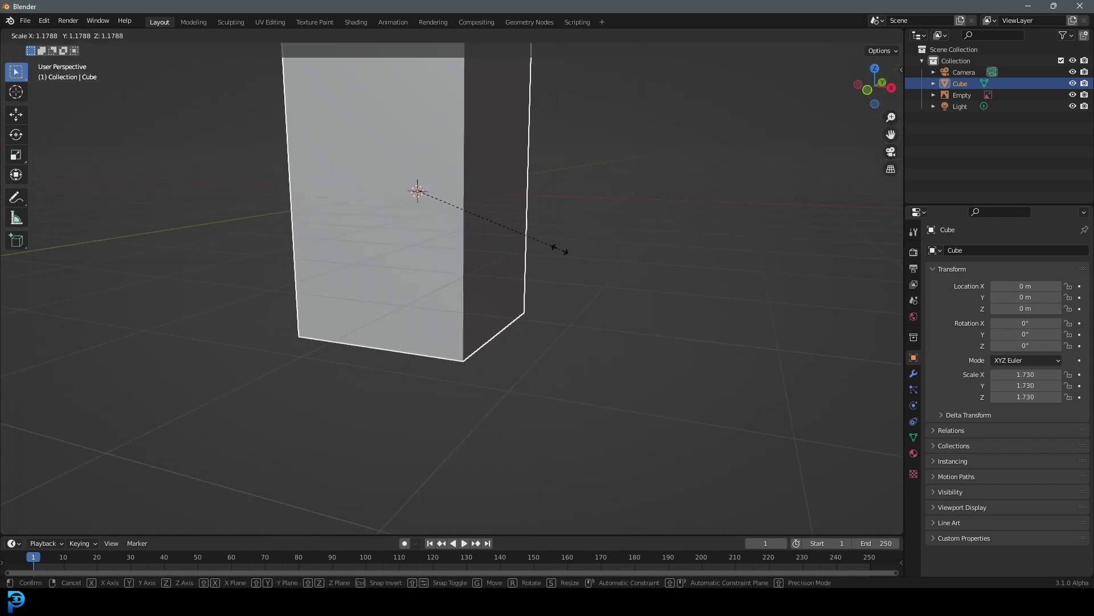
key("Escape")
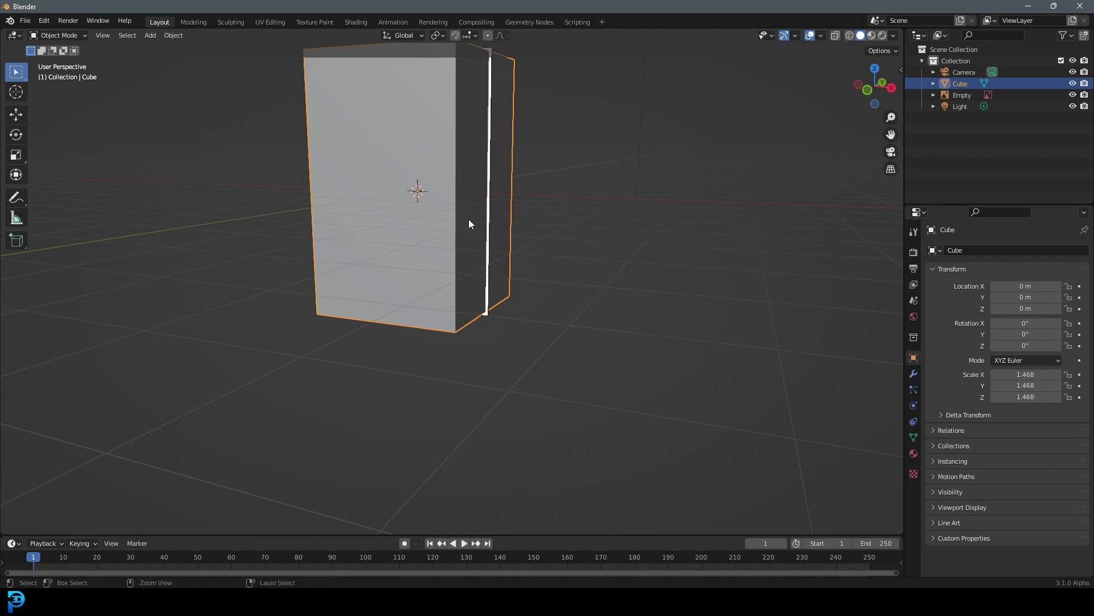
key("ctrl+a")
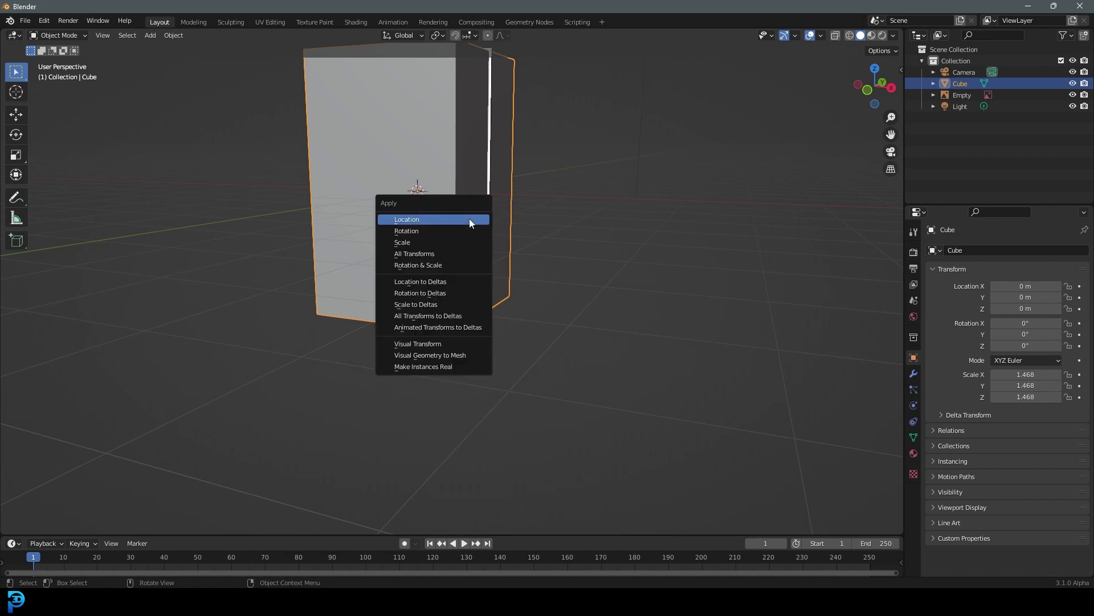
left_click(430, 241)
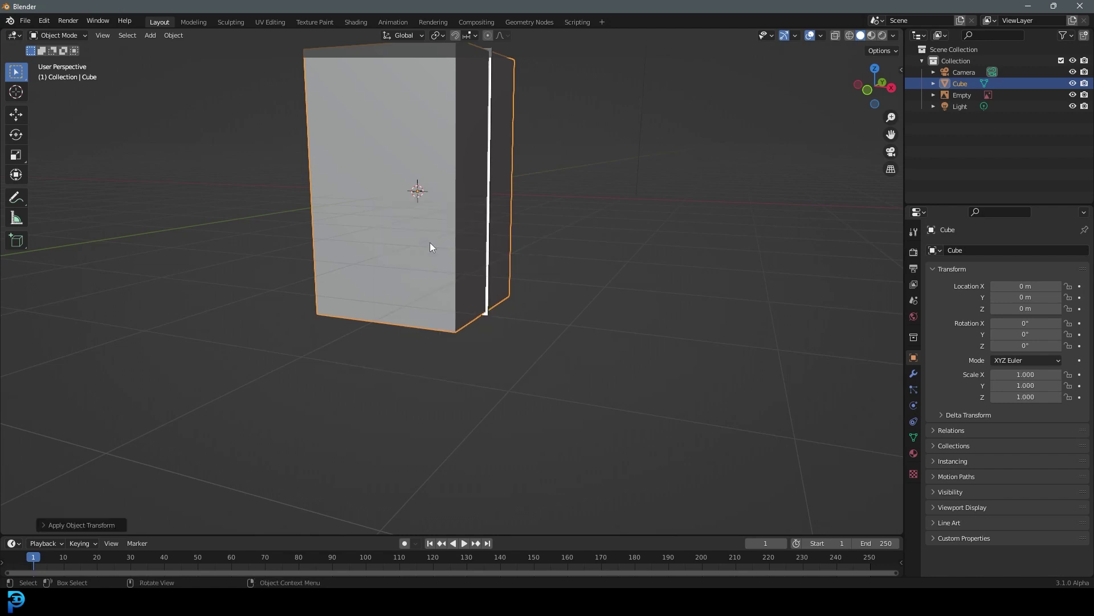
key("ctrl+a")
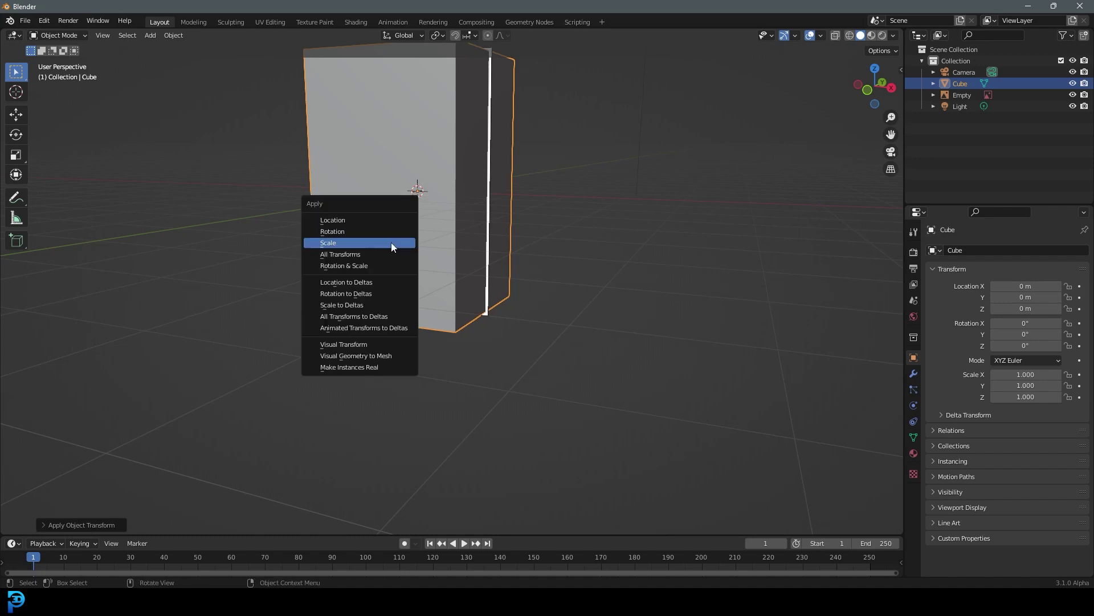
Step: Bevel the box's lower-right corner edge about 0.63 m wide with 21 segments, matching the rounded corner in the front reference
middle_click_drag(447, 210, 546, 212)
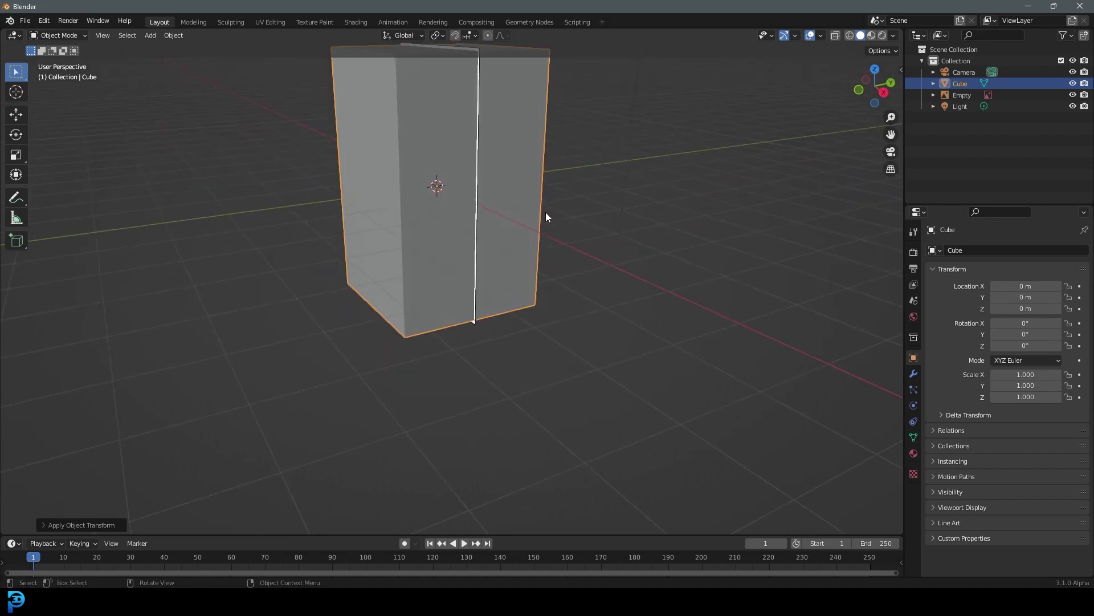
key("Tab")
middle_click_drag(455, 202, 492, 181)
key("KP_1")
key("z")
left_click(493, 339)
scroll(536, 319, "up", 4)
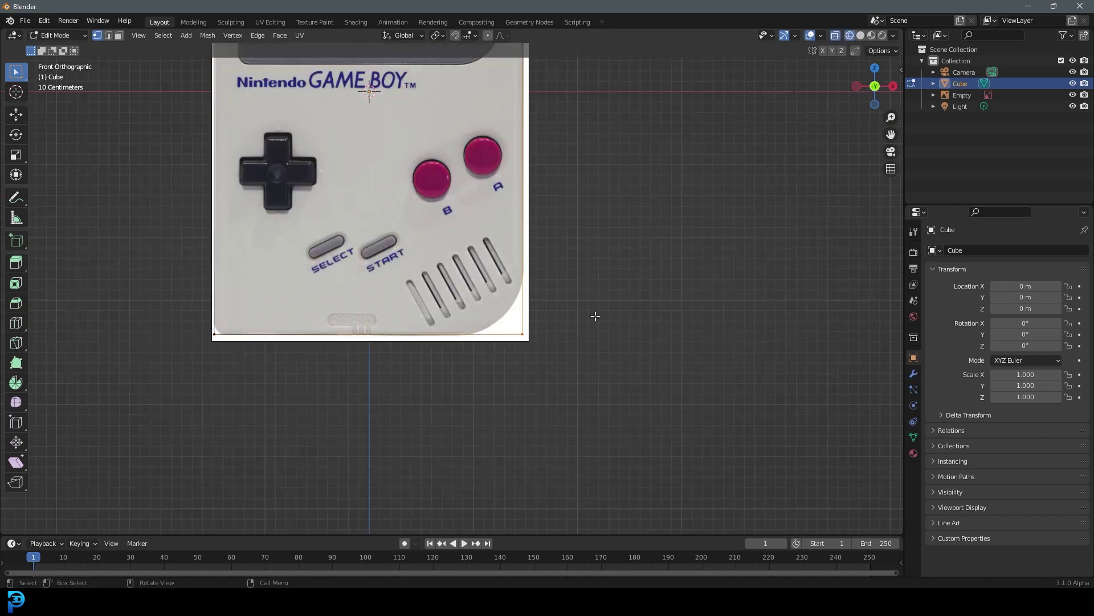
scroll(633, 358, "up", 2)
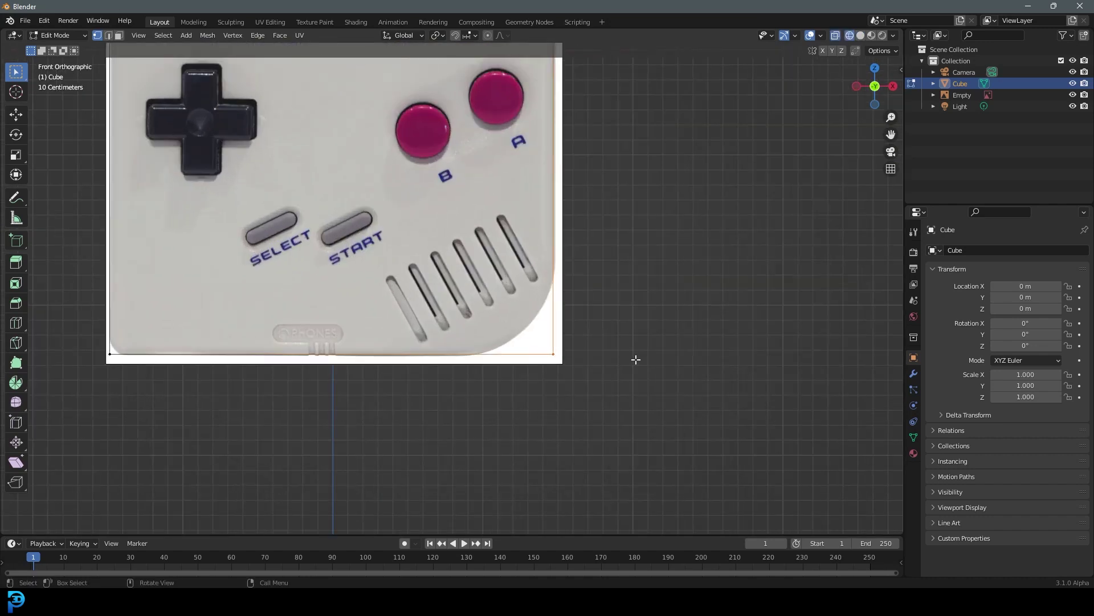
key("ctrl+b")
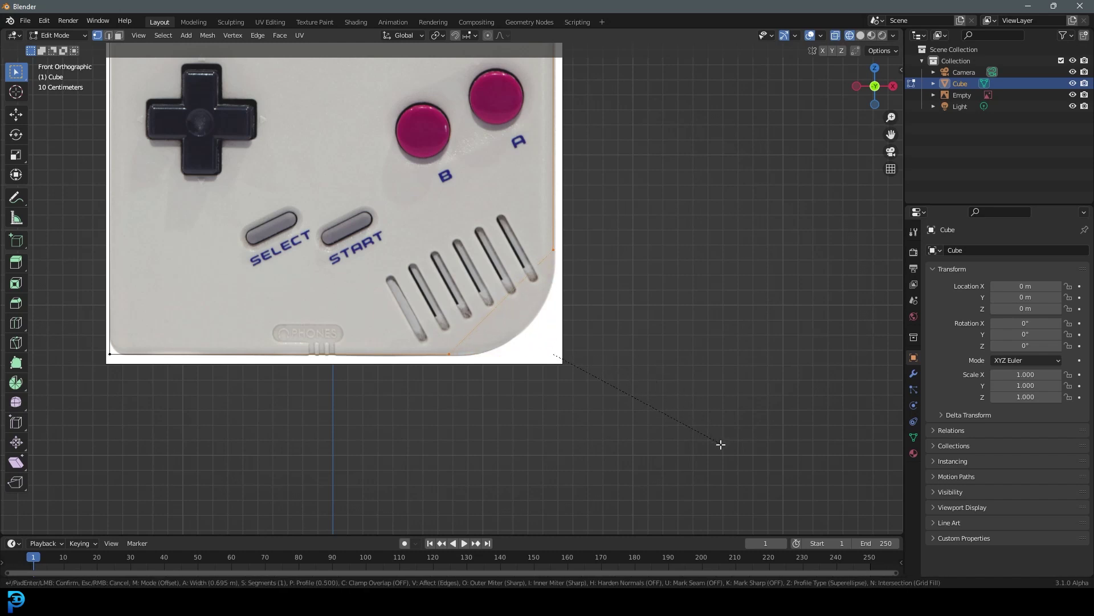
scroll(715, 438, "up", 11)
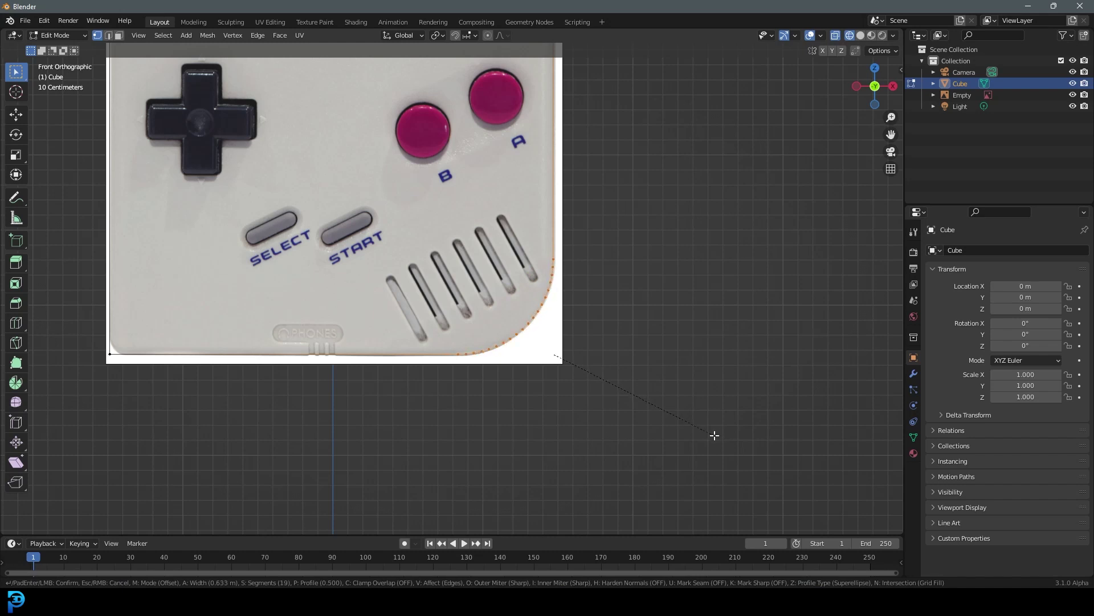
scroll(714, 435, "up", 3)
scroll(714, 435, "down", 2)
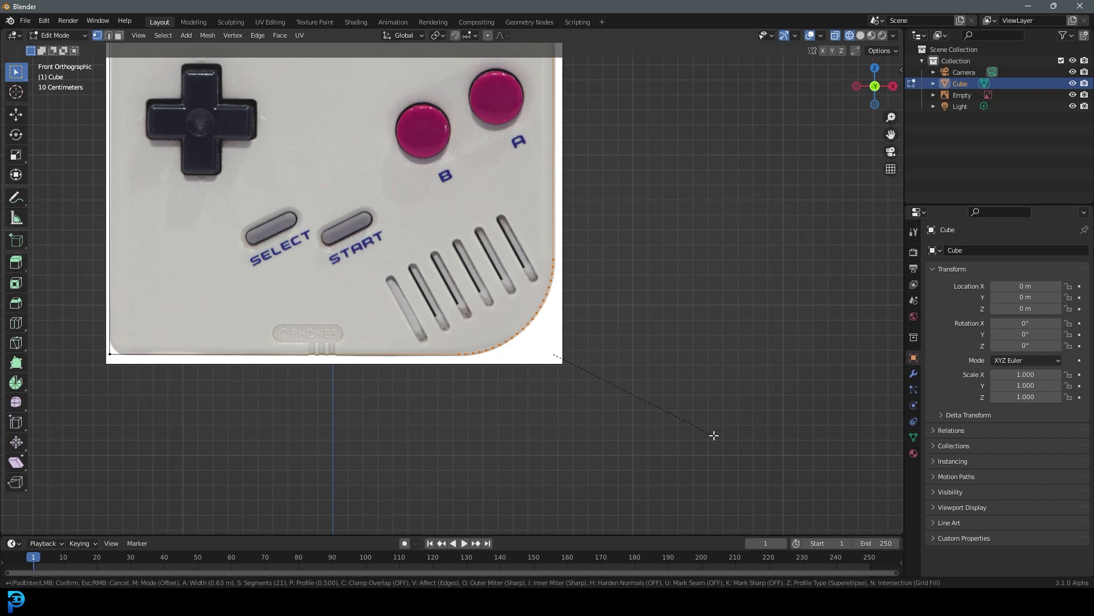
left_click(713, 435)
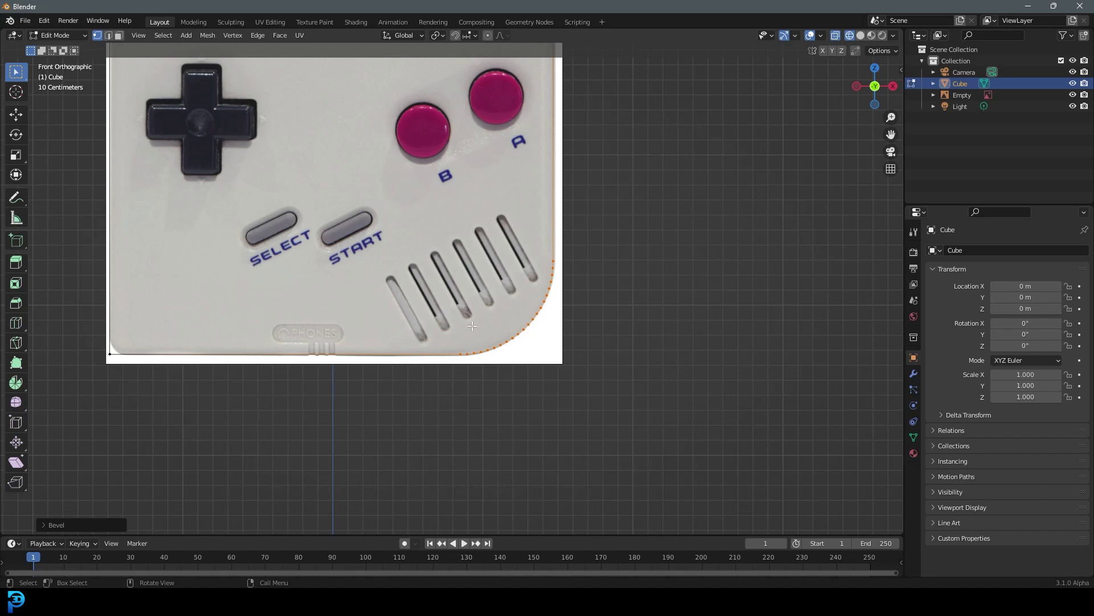
Step: Switch to edge selection and show the body in solid shading from an angled perspective view
key("Home")
scroll(543, 243, "up", 2)
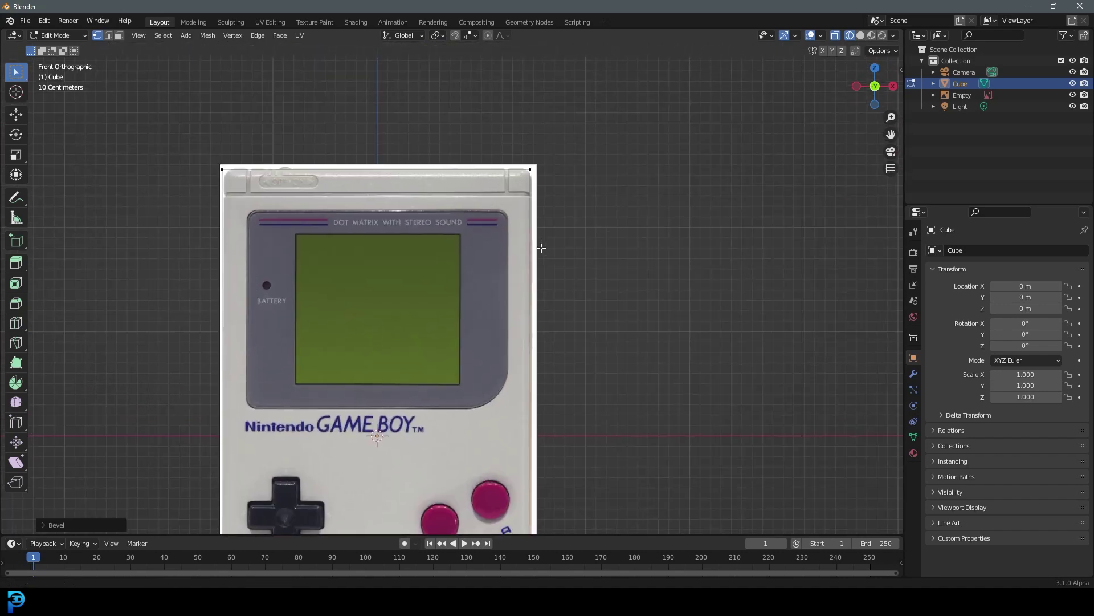
left_click(110, 36)
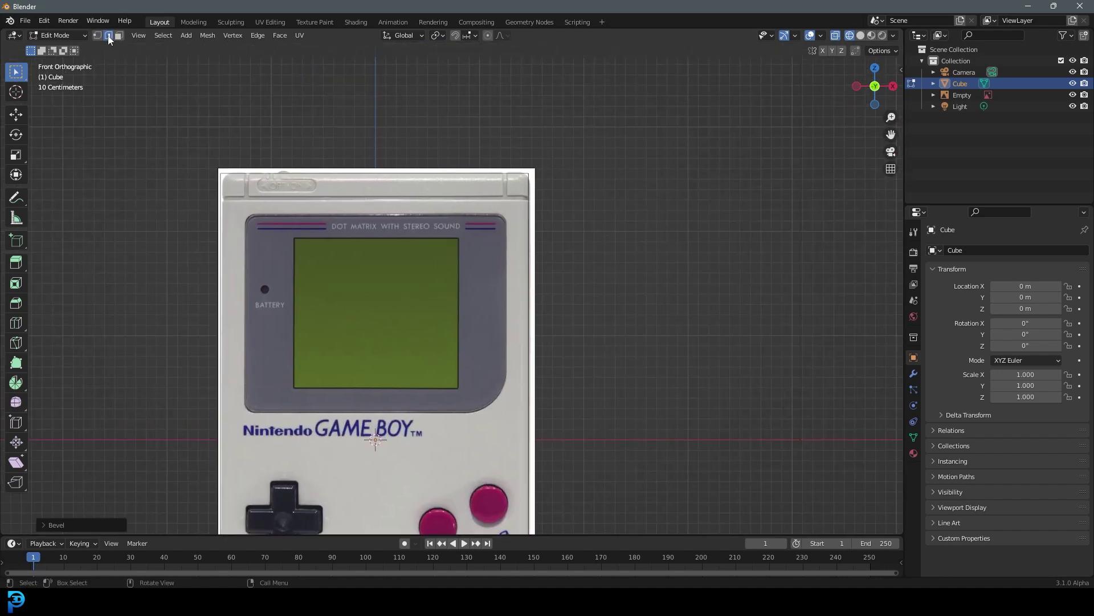
middle_click_drag(531, 110, 454, 137)
key("z")
left_click(466, 194)
scroll(466, 194, "down", 3)
middle_click_drag(466, 194, 416, 234)
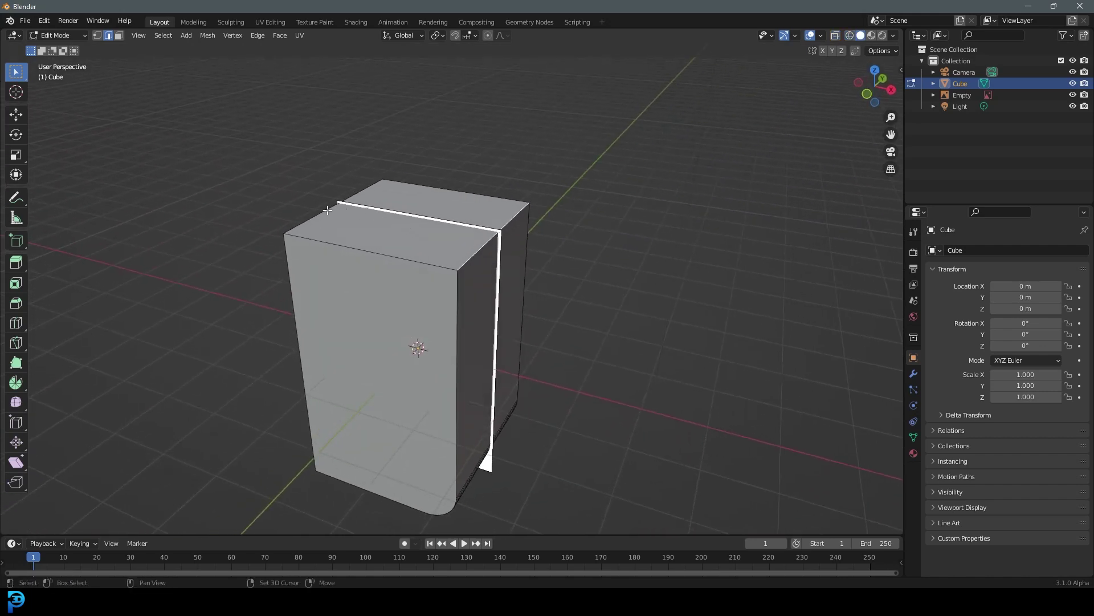
Step: Select the whole body mesh and scale it down along Y to a thin Game Boy thickness
middle_click_drag(328, 211, 521, 269)
key("a")
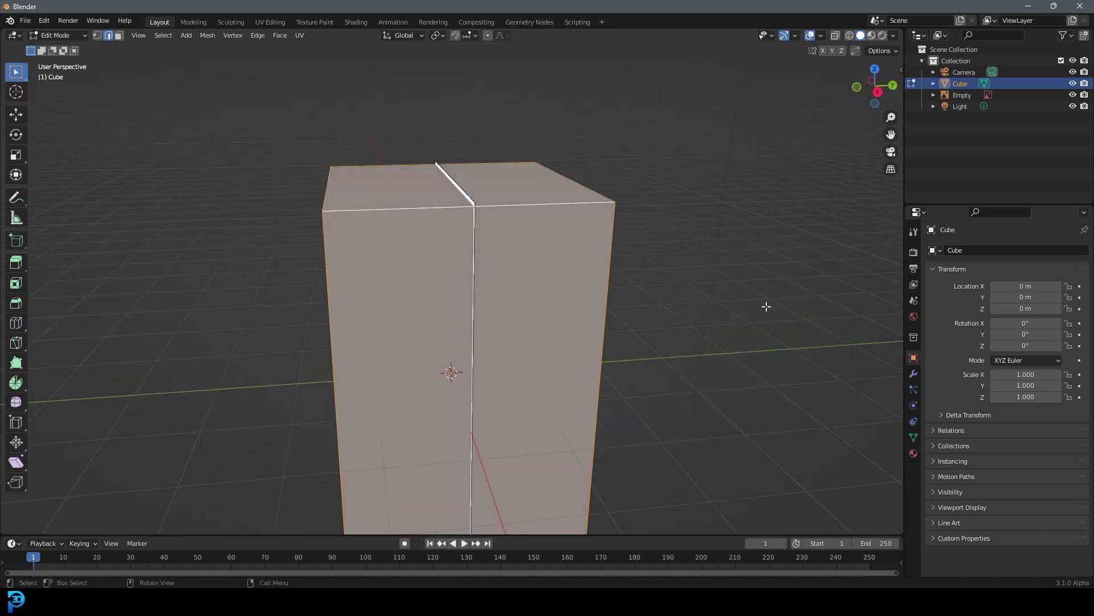
key("s")
key("y")
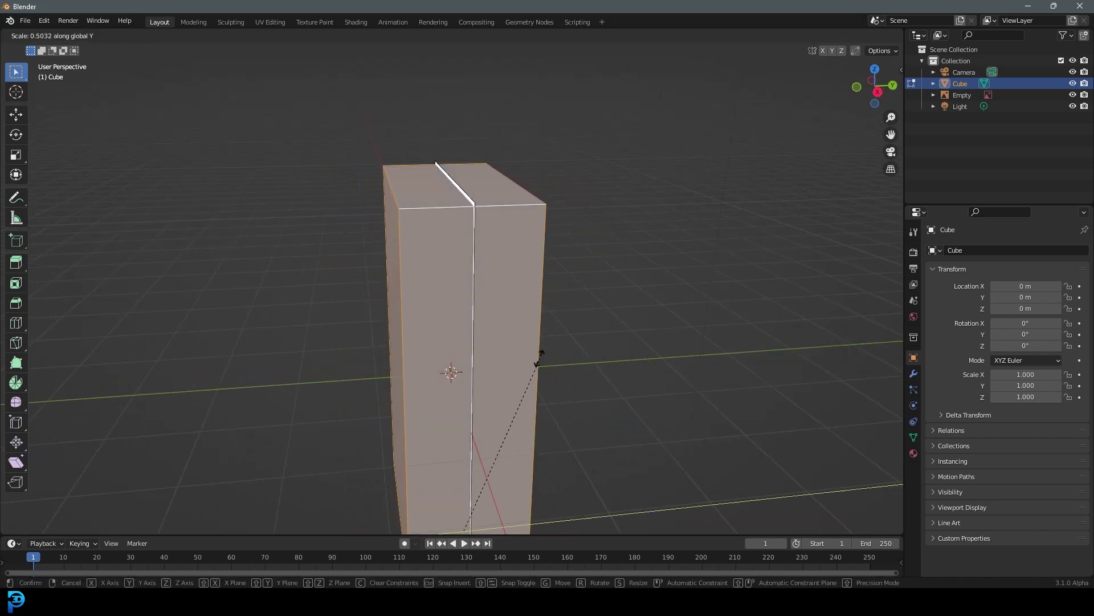
left_click(478, 438)
middle_click_drag(478, 437, 530, 373)
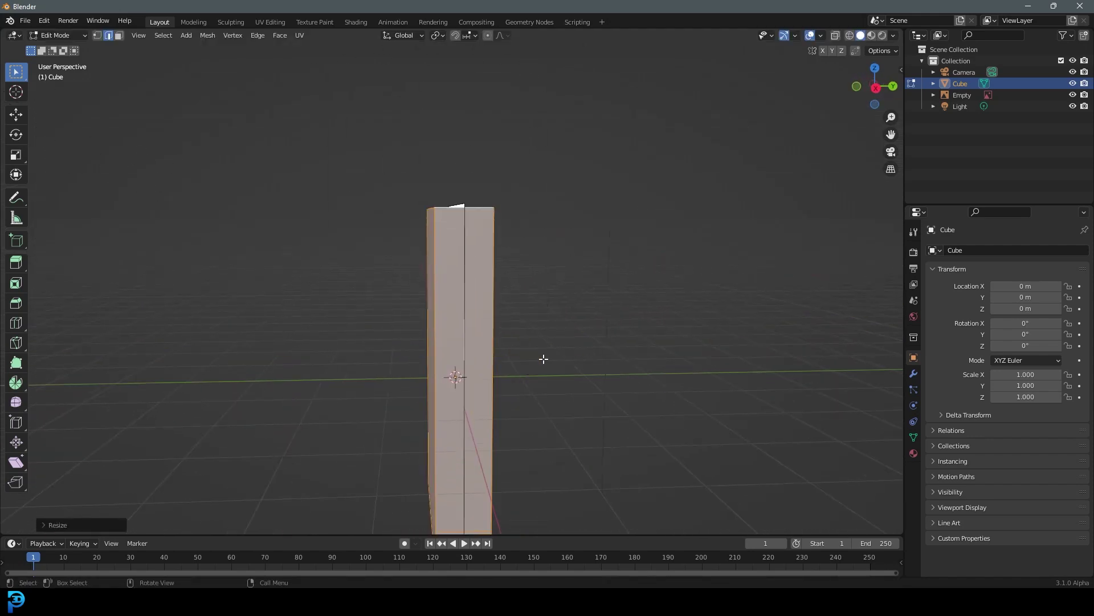
Step: Select the short depth edges at the body's two upper corners and its lower-left corner
middle_click_drag(399, 233, 406, 286)
scroll(537, 269, "up", 2)
left_click(465, 252)
middle_click_drag(379, 252, 564, 232)
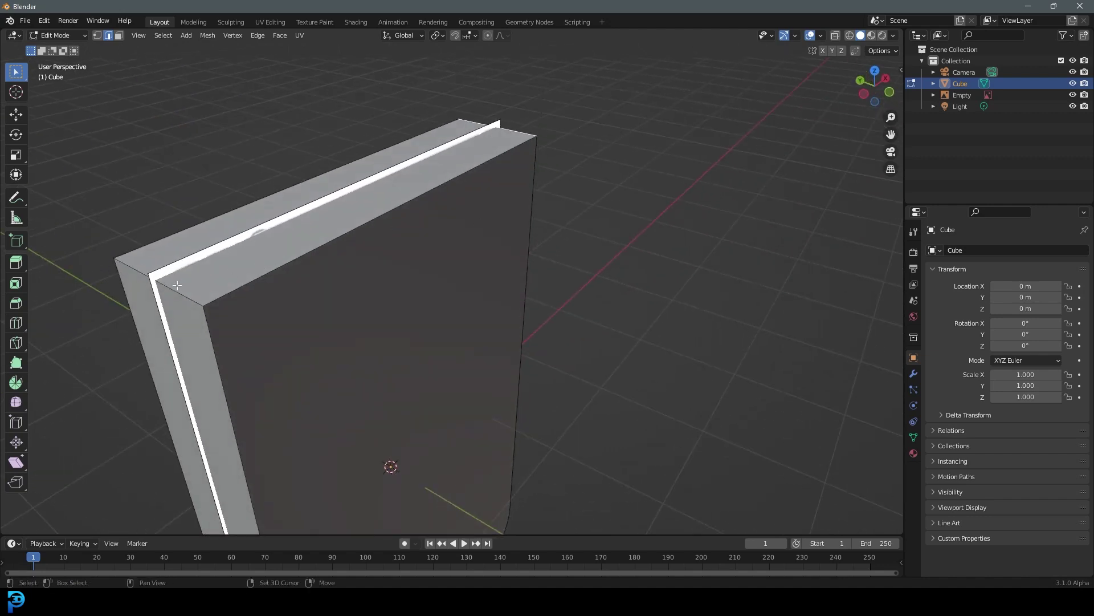
middle_click_drag(300, 379, 403, 306)
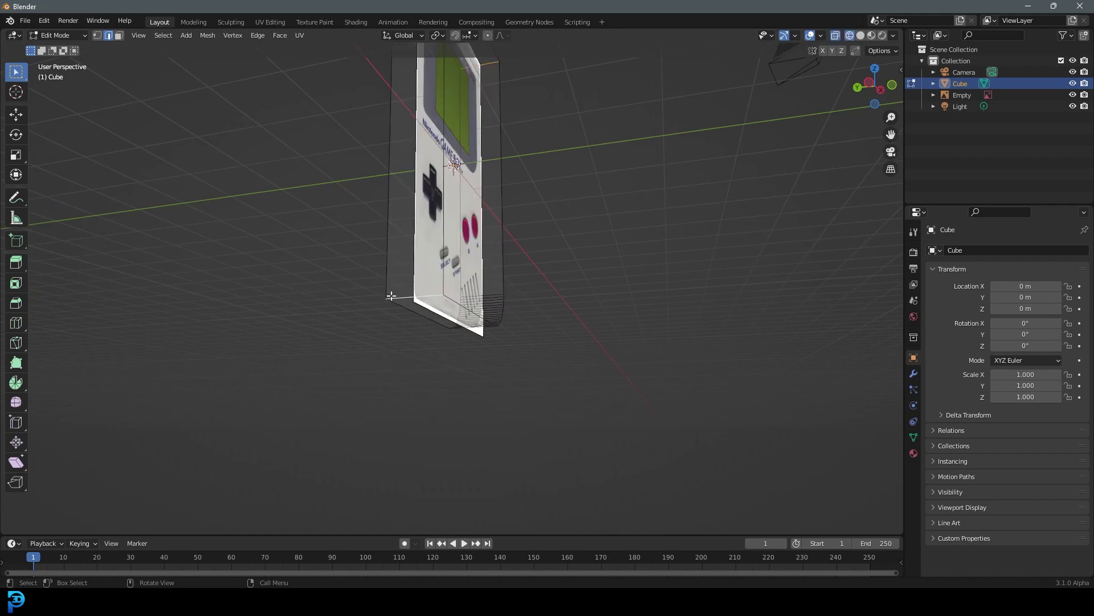
middle_click_drag(422, 320, 416, 361)
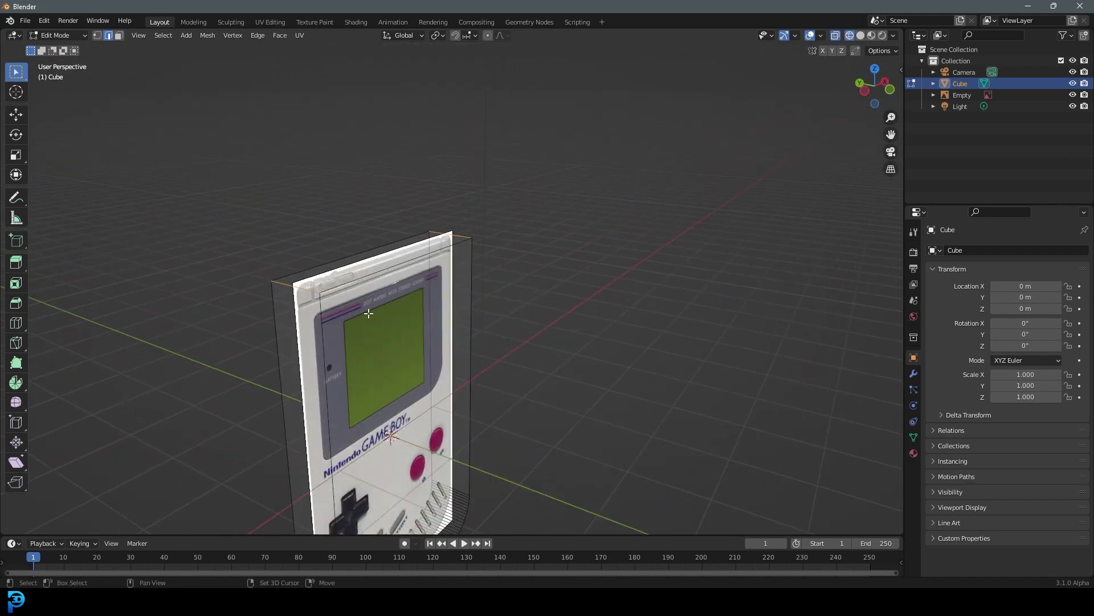
Step: Add the edge loops outlining the body's front and back faces to the selection
left_click(320, 309, "alt")
mouse_move(319, 309)
middle_mouse_down()
mouse_move(273, 344)
mouse_move(430, 245)
middle_mouse_up()
key("a")
scroll(417, 233, "down", 4)
key("z")
left_click(533, 242)
middle_click_drag(547, 252, 384, 244)
scroll(383, 246, "up", 2)
scroll(450, 192, "up", 3)
middle_click_drag(378, 376, 448, 249, "shift")
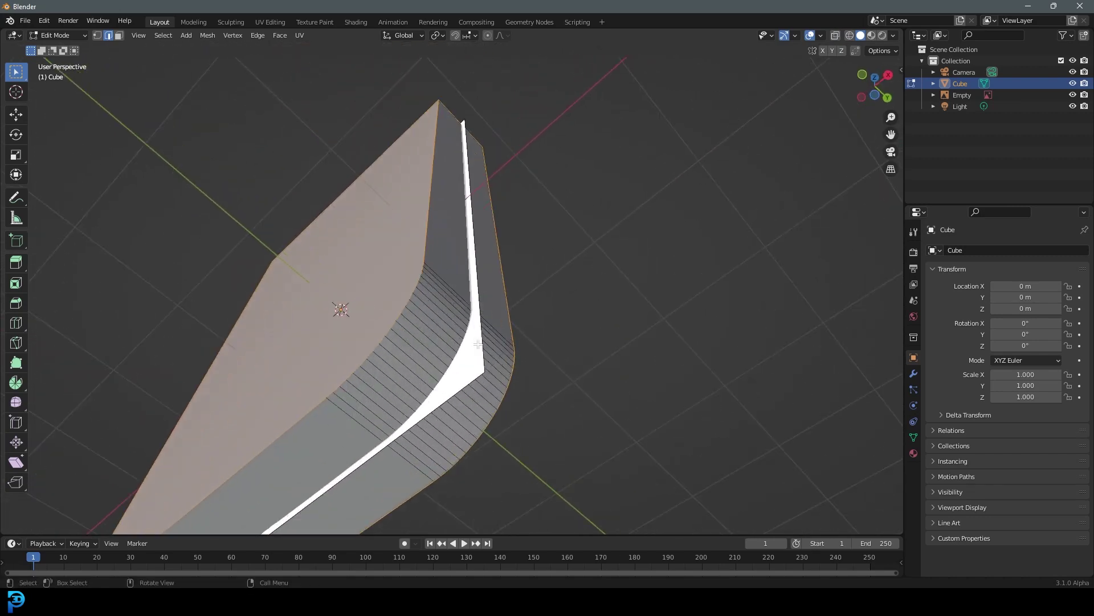
Step: Bevel the selected outline and corner edges with 5 segments, fitting the small lower-left corner radius in the front wireframe view
key("KP_1")
key("z")
left_click(539, 314)
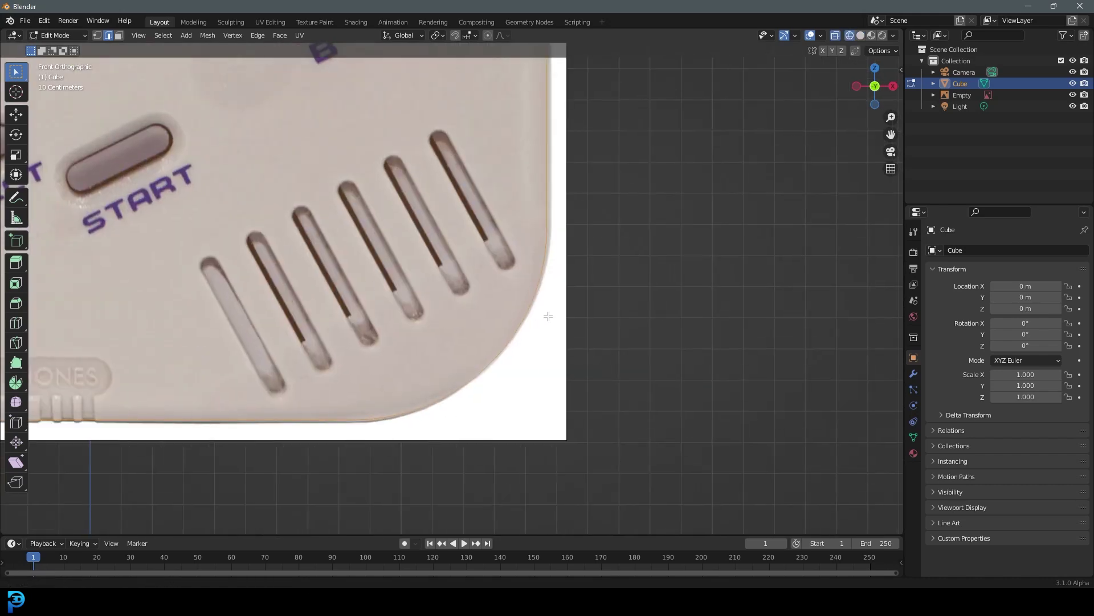
scroll(549, 328, "up", 2)
scroll(516, 292, "down", 4)
middle_click_drag(381, 92, 505, 370, "shift")
middle_click_drag(342, 427, 510, 161, "shift")
scroll(226, 364, "up", 4)
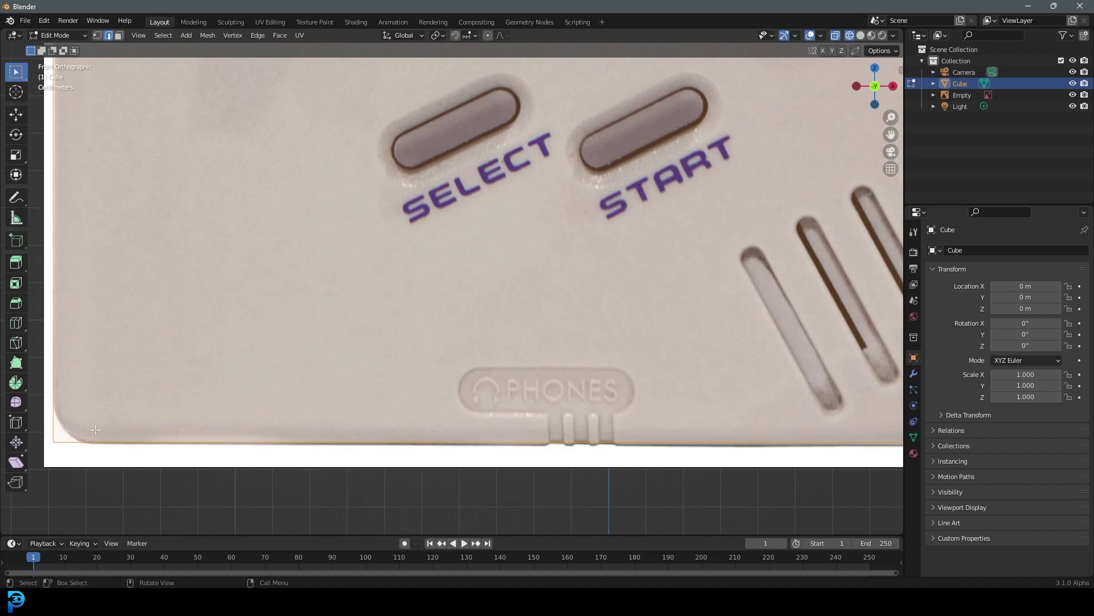
middle_click_drag(345, 411, 391, 354, "shift")
key("ctrl+b")
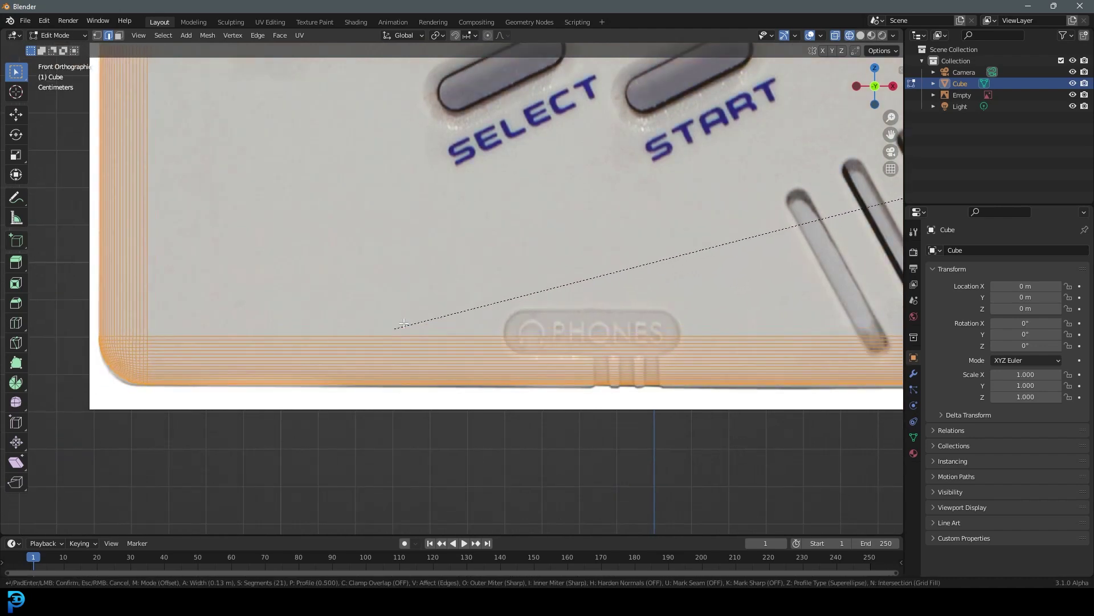
scroll(433, 308, "down", 17)
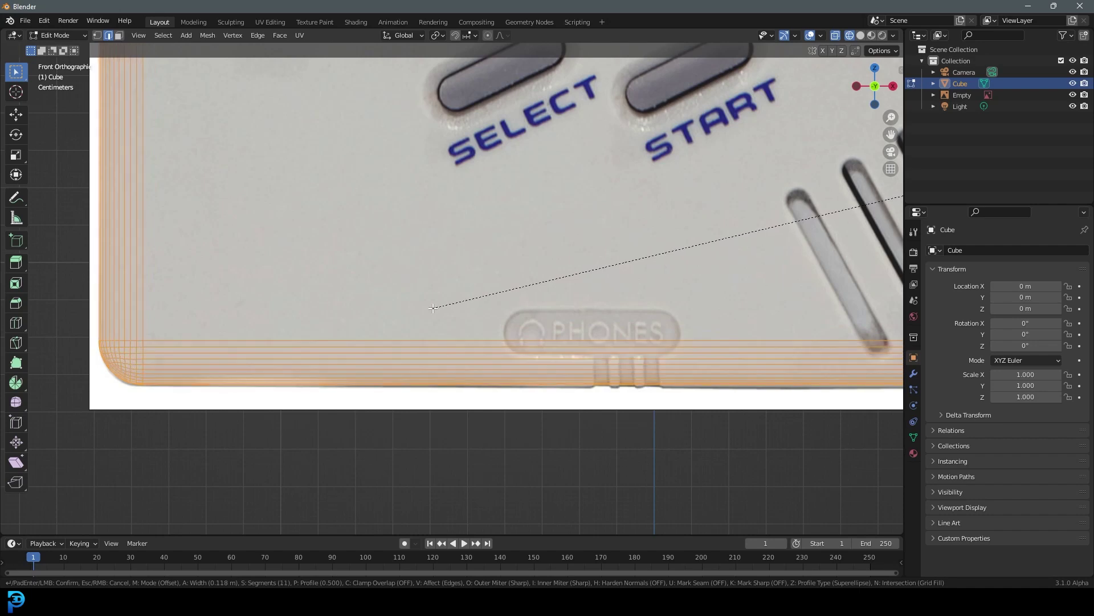
scroll(433, 308, "up", 1)
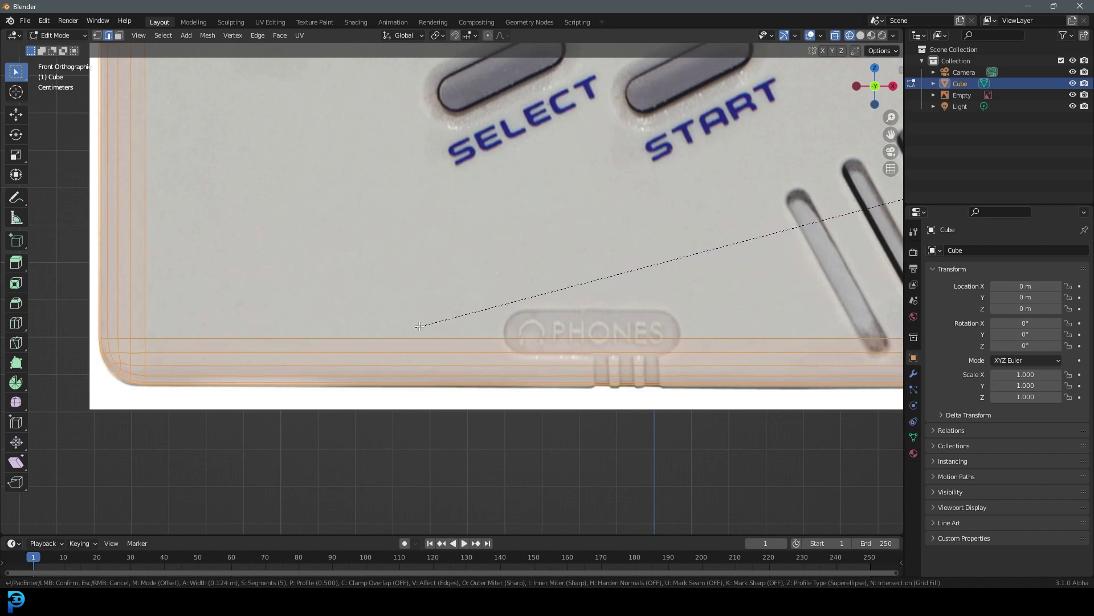
left_click(459, 313)
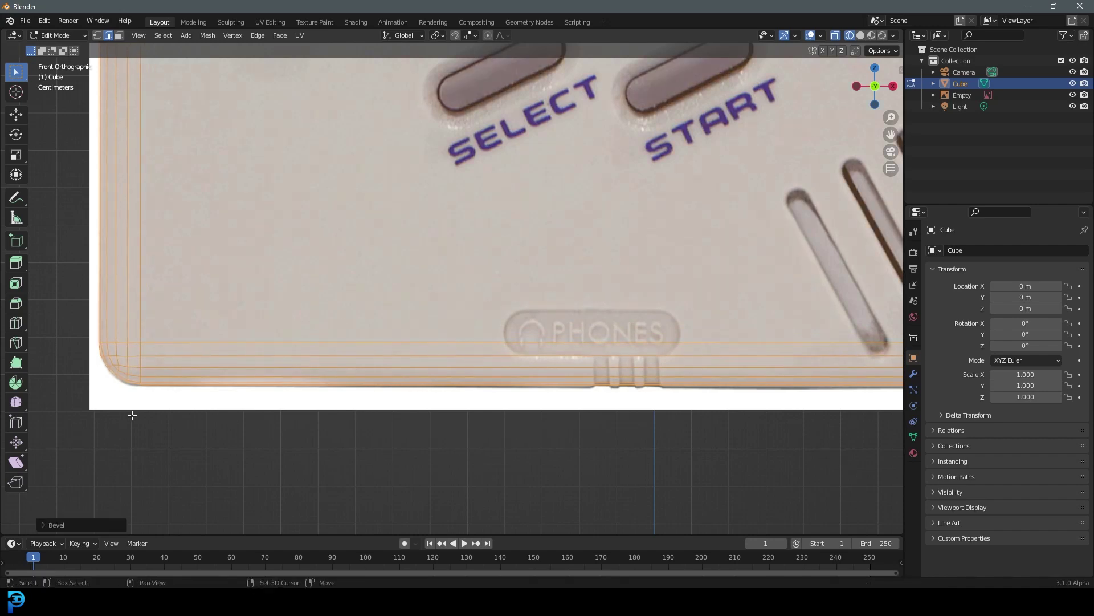
Step: Examine how the bevelled outline follows the reference at the lower corners, right side and top edge
scroll(214, 322, "up", 5)
scroll(391, 361, "down", 8)
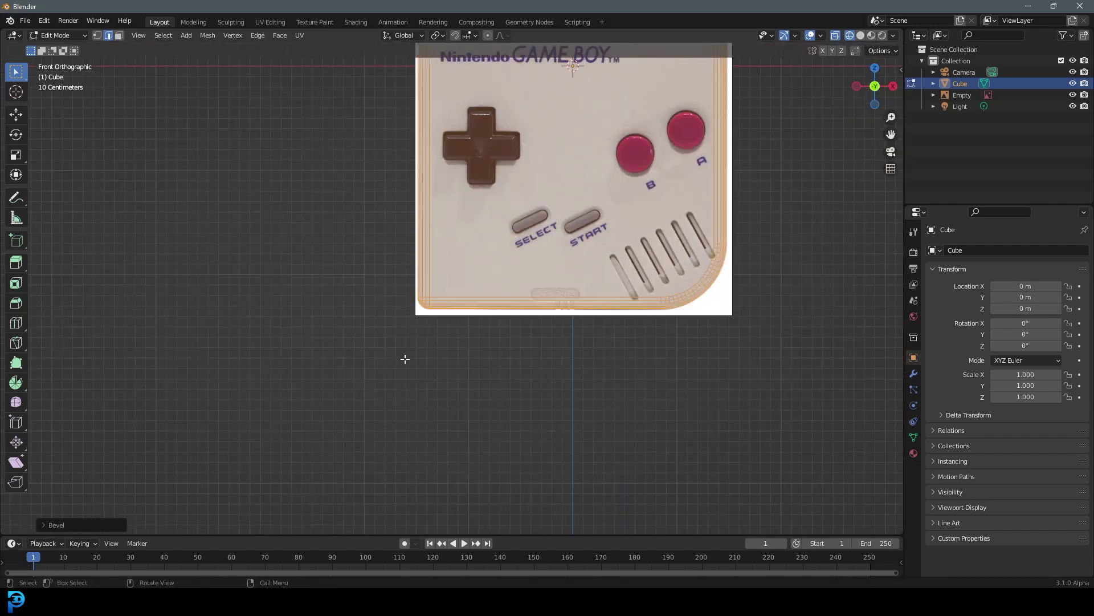
scroll(412, 497, "up", 8)
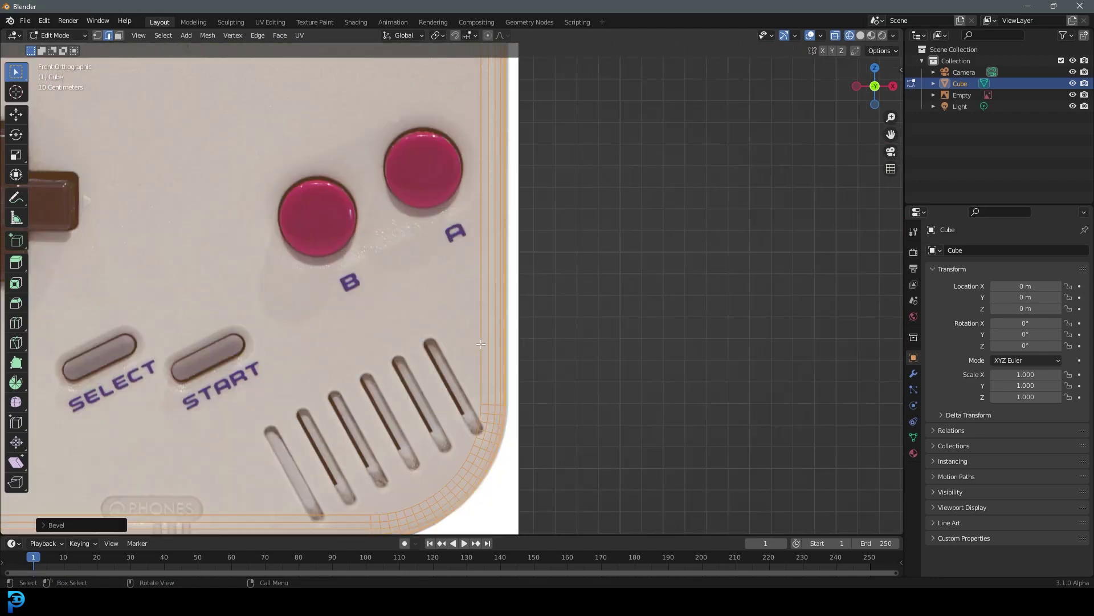
scroll(482, 369, "down", 8)
scroll(612, 148, "up", 4)
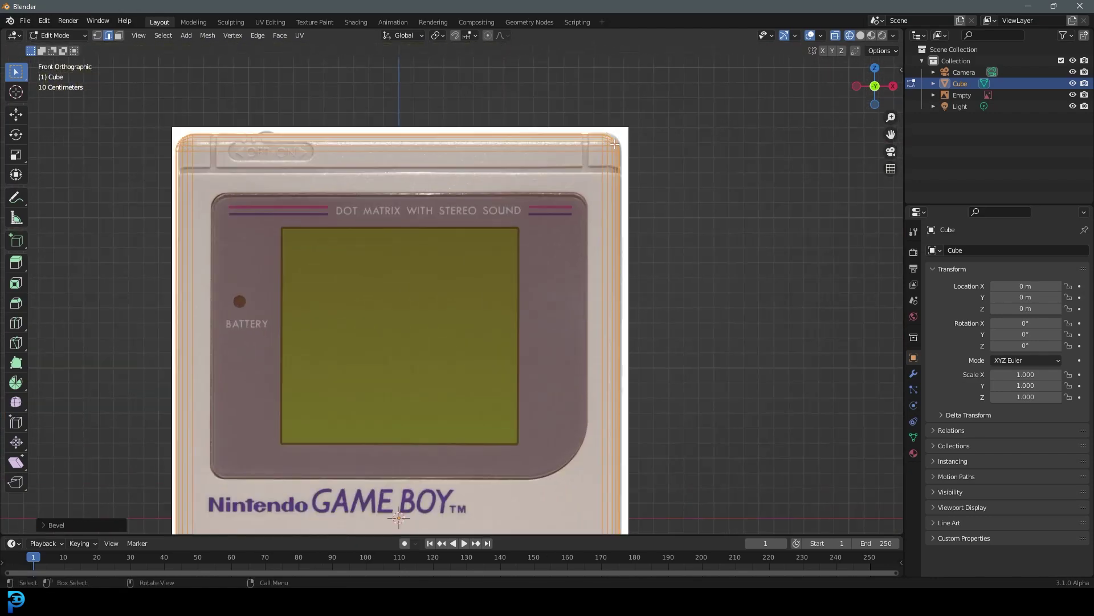
scroll(368, 188, "down", 1)
Step: Return to Object Mode with solid shading and shade the body smooth
key("z")
left_click(453, 194)
mouse_move(457, 188)
middle_mouse_down()
mouse_move(480, 247)
mouse_move(505, 257)
middle_mouse_up()
key("Tab")
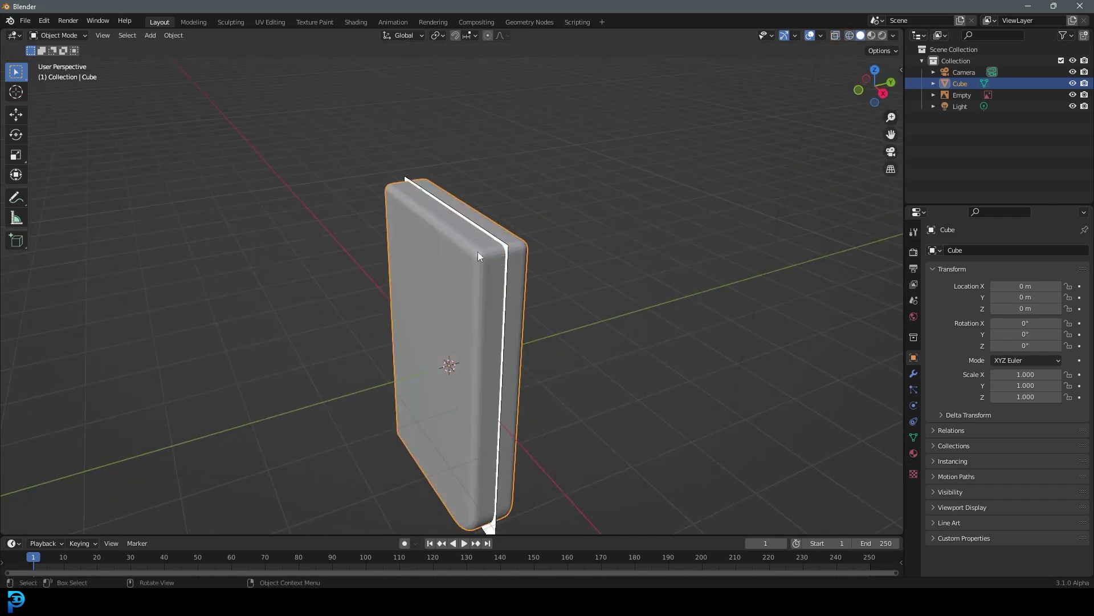
right_click(478, 251)
left_click(474, 252)
Step: Select the reference image and move it about 5.5 m along Y, behind the body
scroll(476, 248, "down", 1)
left_click(485, 245)
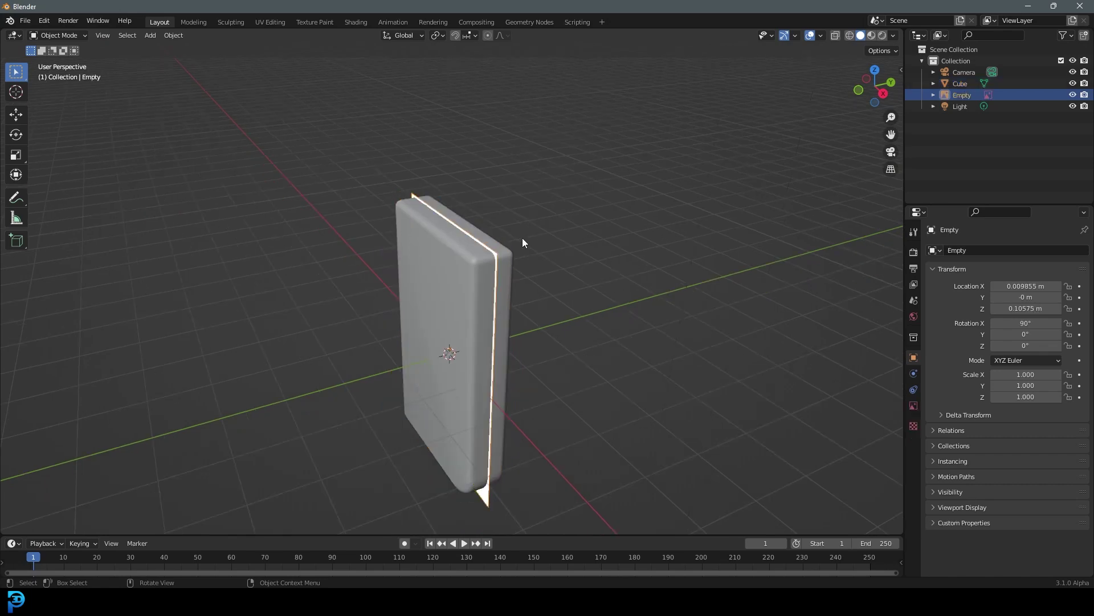
key("g")
key("y")
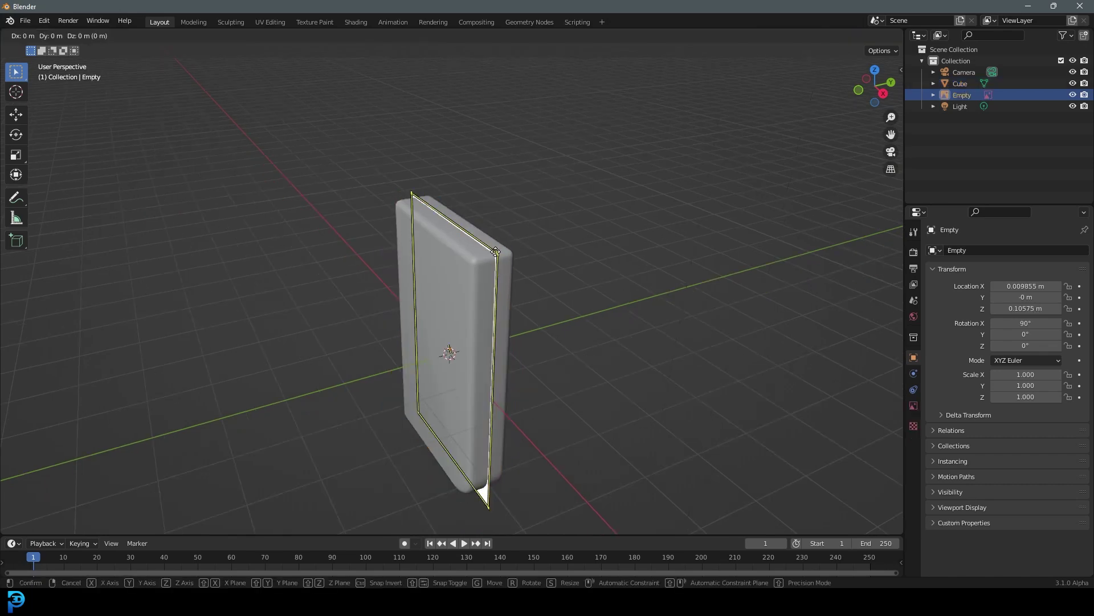
left_click(730, 228)
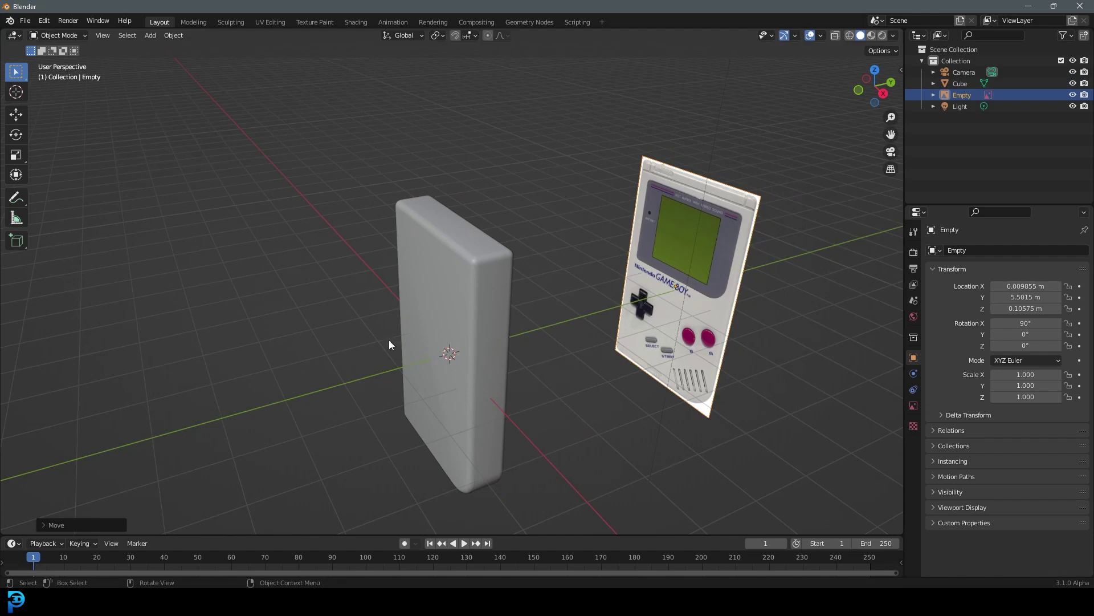
Step: Add a new mesh cube in the front wireframe view for modelling the D-pad
key("KP_1")
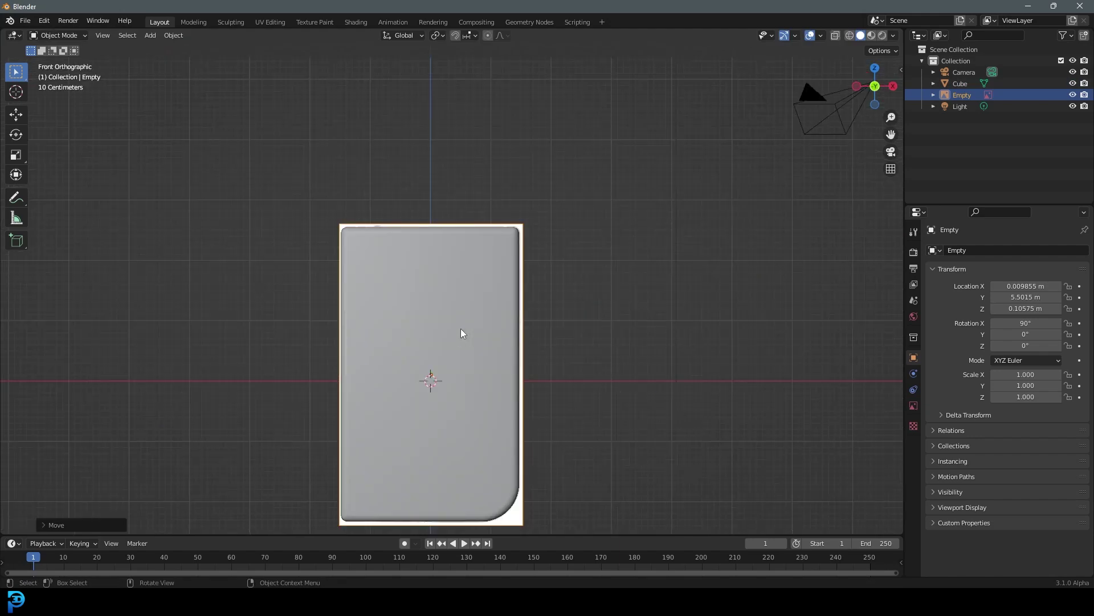
key("z")
left_click(542, 287)
scroll(392, 327, "up", 4)
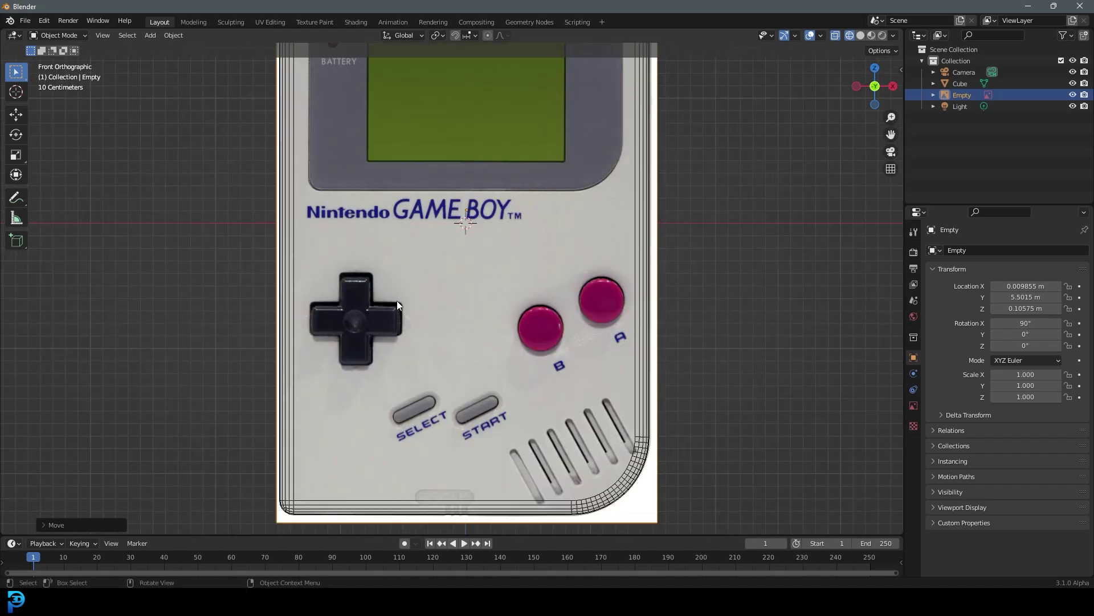
scroll(436, 258, "up", 4)
key("shift+a")
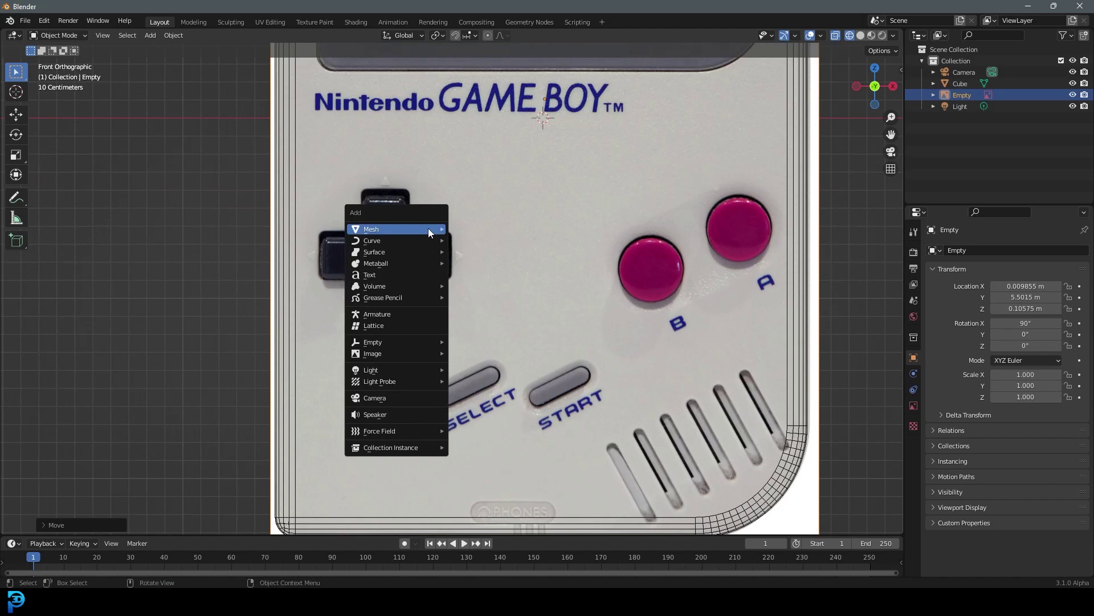
mouse_move(428, 228)
left_click(480, 241)
scroll(545, 282, "down", 4)
scroll(586, 244, "up", 3)
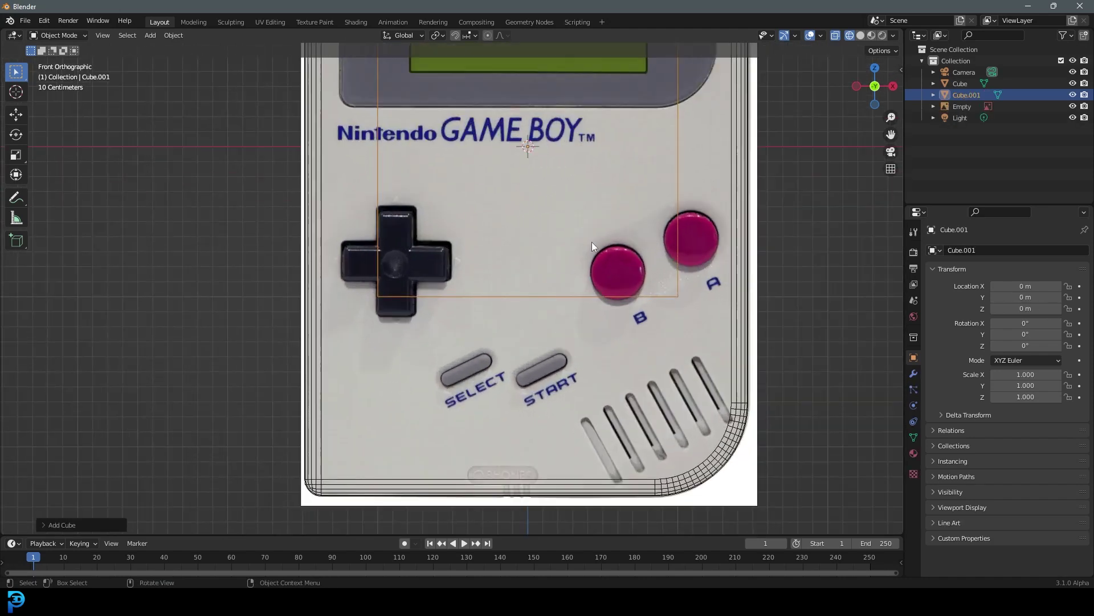
Step: Move the new cube onto the centre of the reference D-pad and scale it to about 0.113 to match the arm width
key("g")
left_click(460, 358)
key("s")
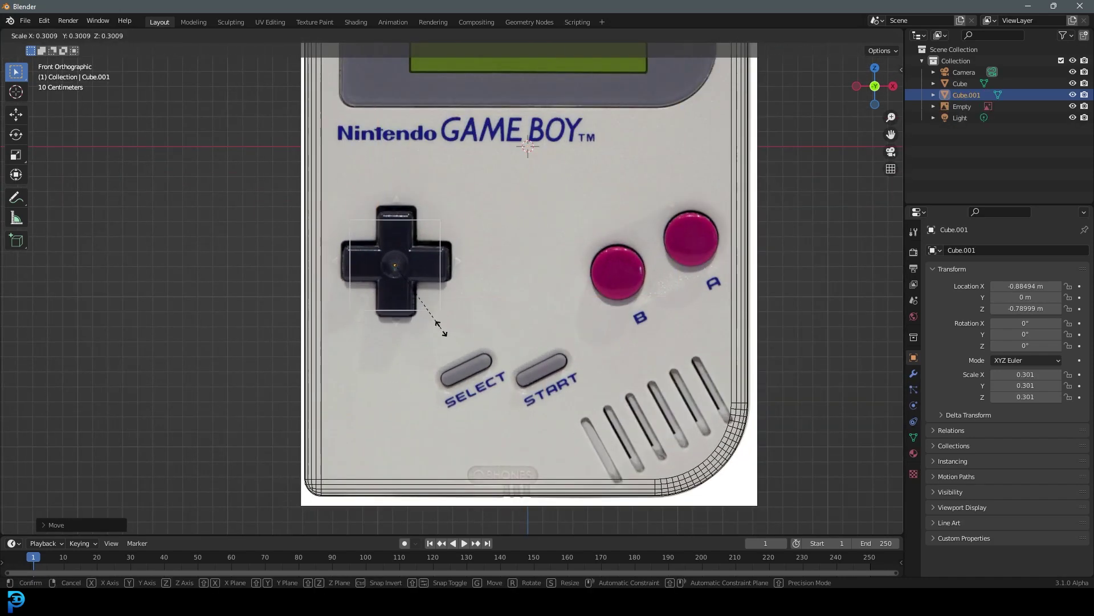
left_click(415, 291)
scroll(414, 283, "up", 5)
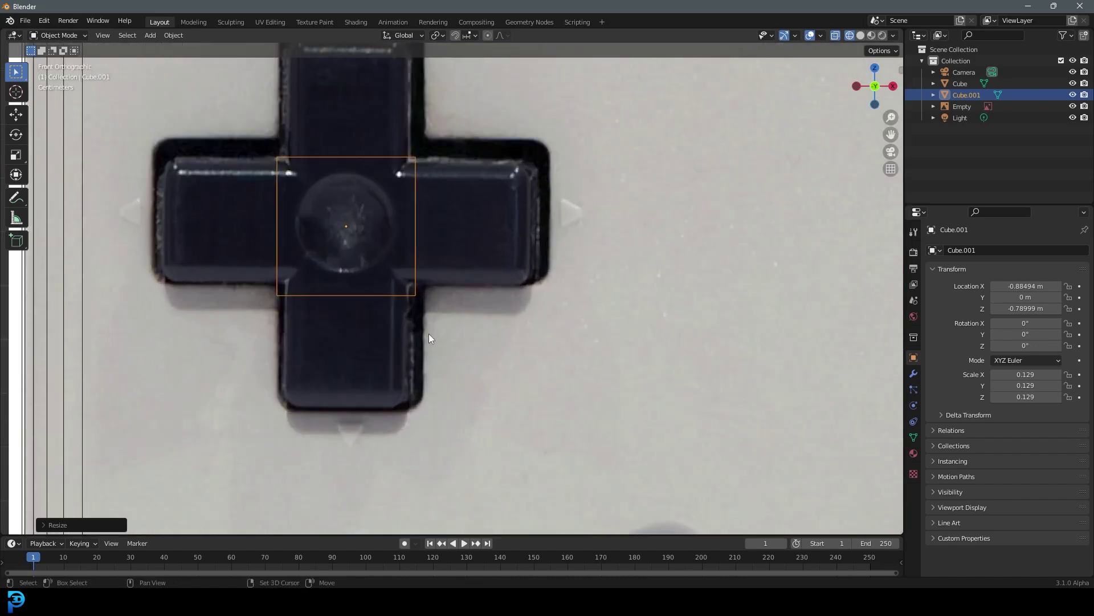
middle_click_drag(428, 334, 472, 369, "shift")
key("s")
left_click(485, 366)
key("g")
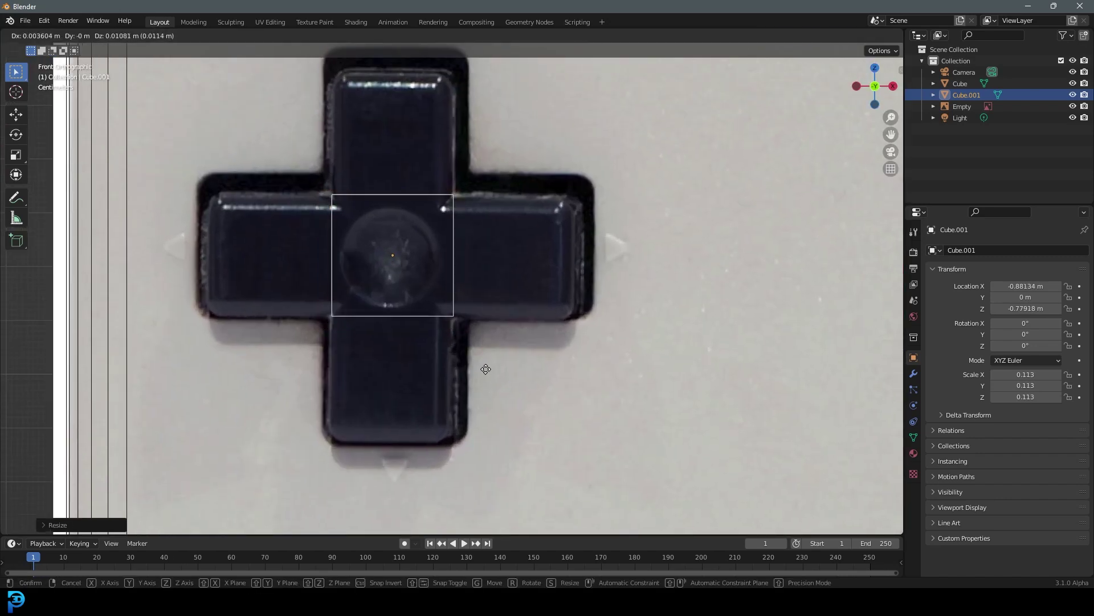
left_click(485, 365)
Step: In Edit Mode, extrude the cube's top face about 0.23 m and its right face out to the D-pad's arm ends
key("Tab")
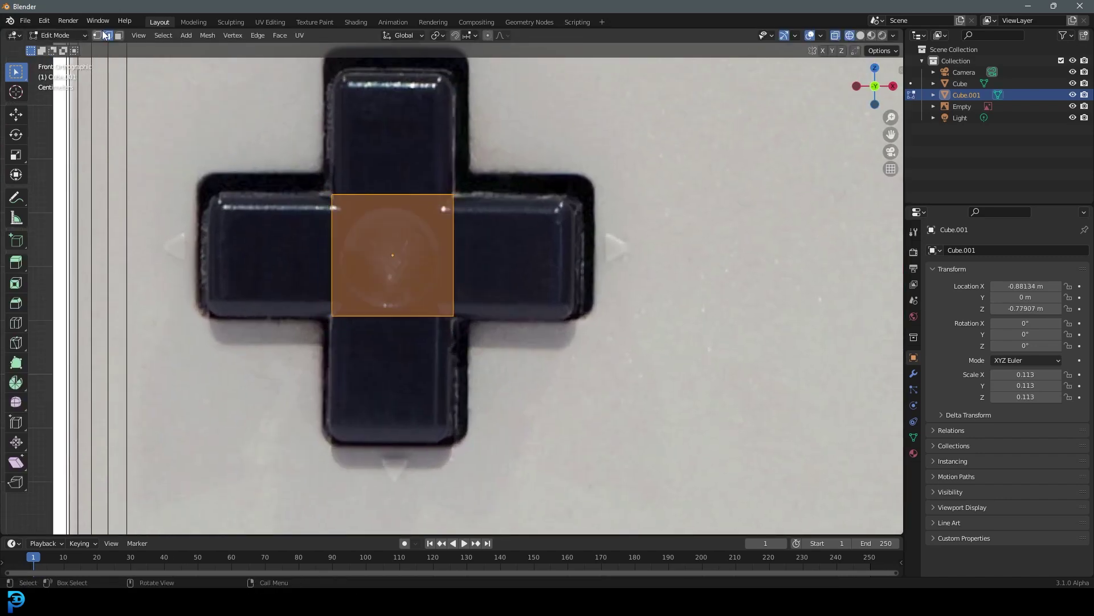
left_click_drag(284, 147, 597, 253)
middle_click_drag(477, 217, 497, 295, "shift")
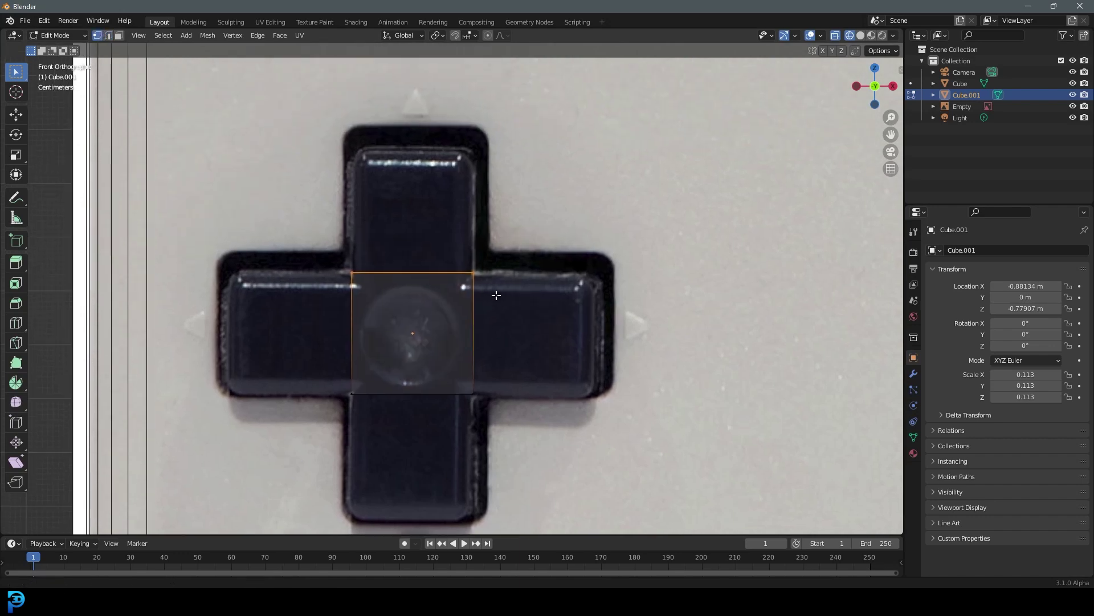
key("e")
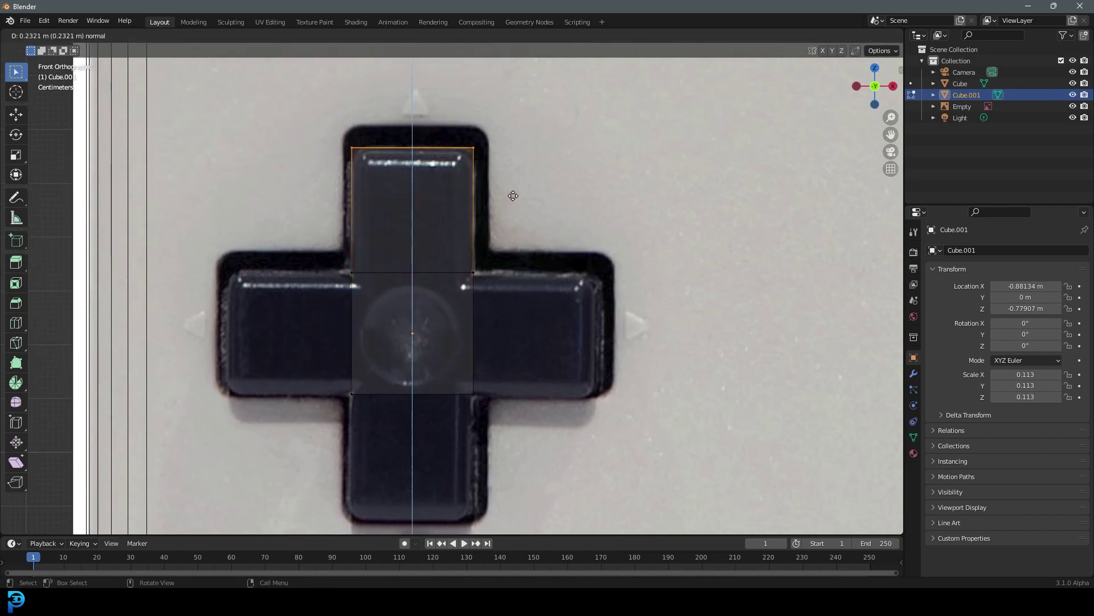
left_click(512, 197)
left_click_drag(534, 434, 428, 236)
key("e")
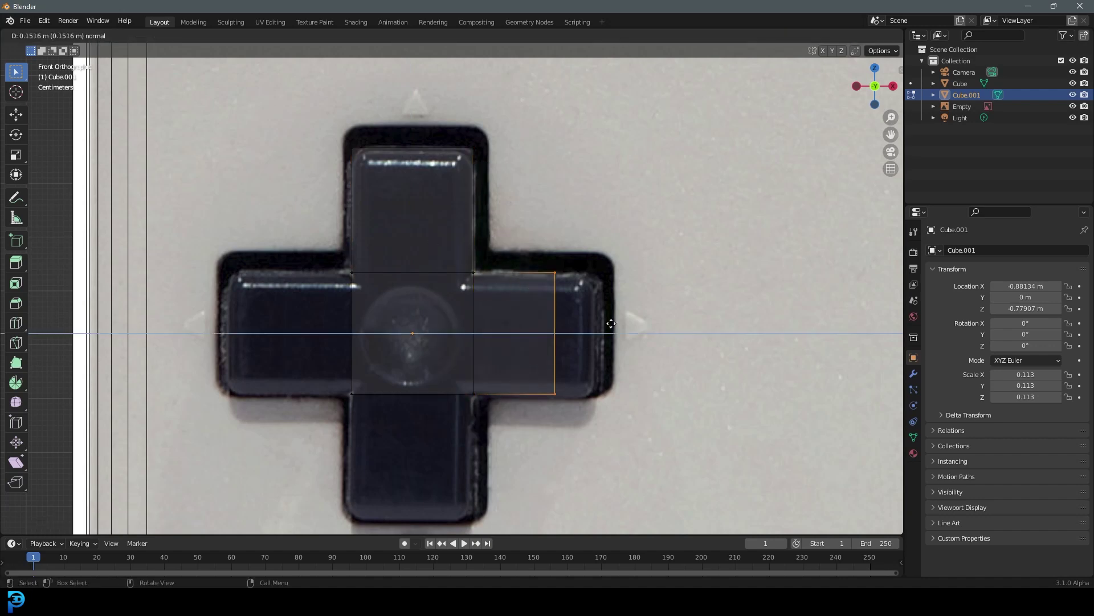
left_click(631, 325)
Step: Extrude the cube's bottom and left faces out to the ends of the reference D-pad's lower and left arms
left_click_drag(532, 459, 331, 342)
key("e")
left_click(448, 521)
left_click_drag(283, 433, 385, 228)
middle_click_drag(342, 302, 418, 337)
key("KP_1")
key("KP_1")
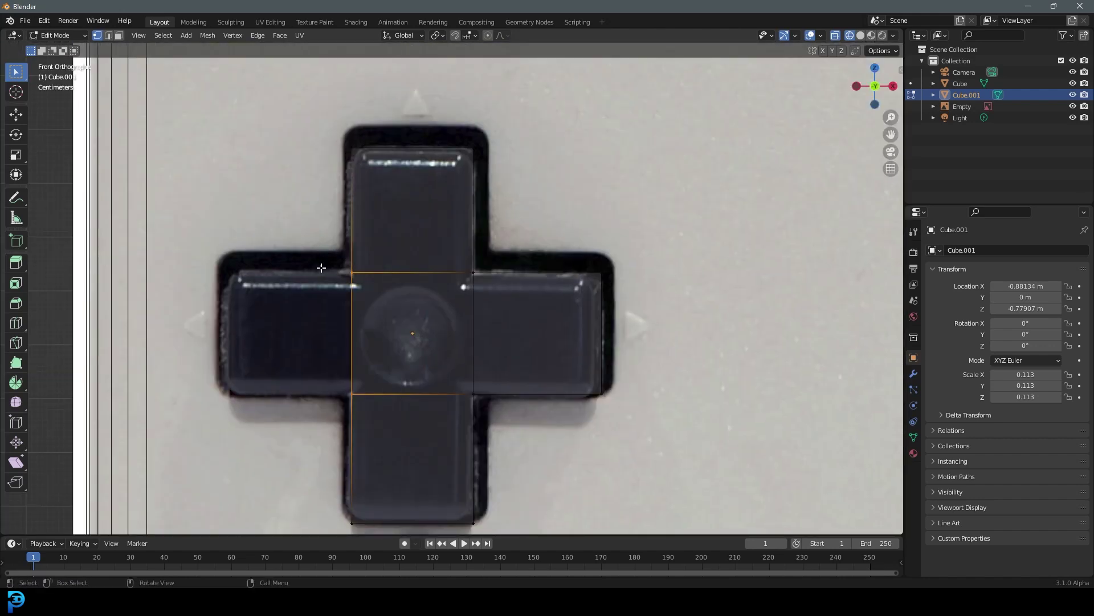
key("e")
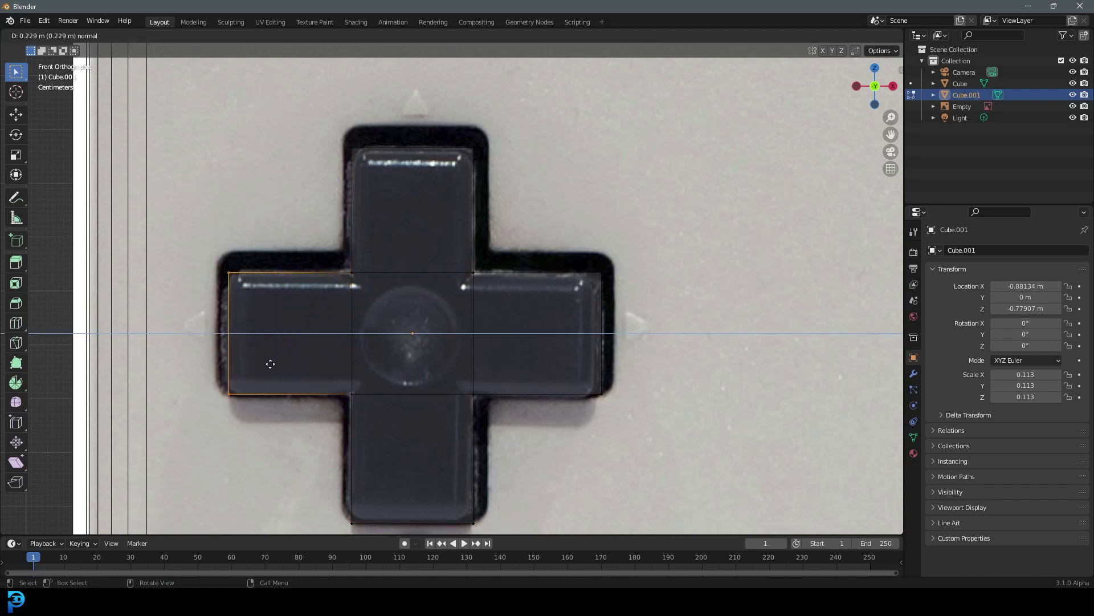
left_click(268, 364)
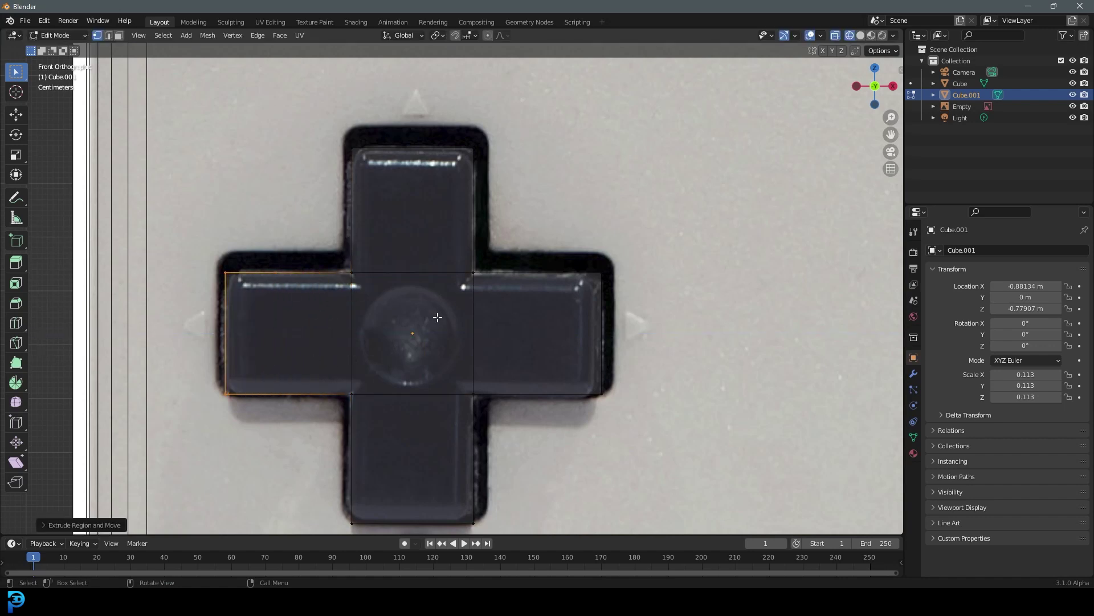
Step: Scale the whole cross mesh up by about 1.11 to match the width of the dark recess around the D-pad
key("a")
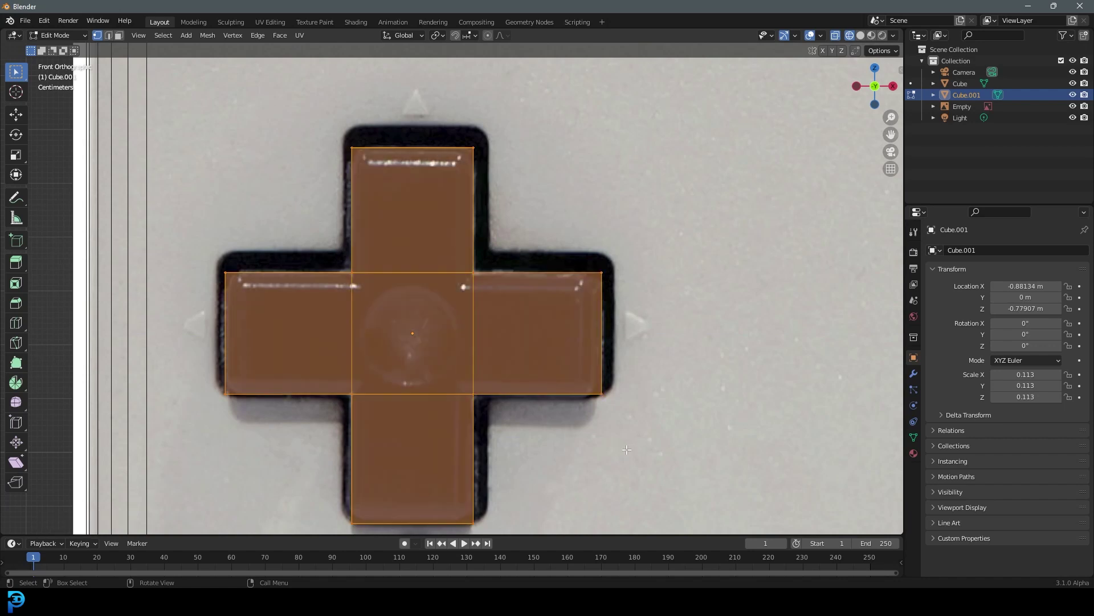
scroll(630, 456, "down", 1)
key("s")
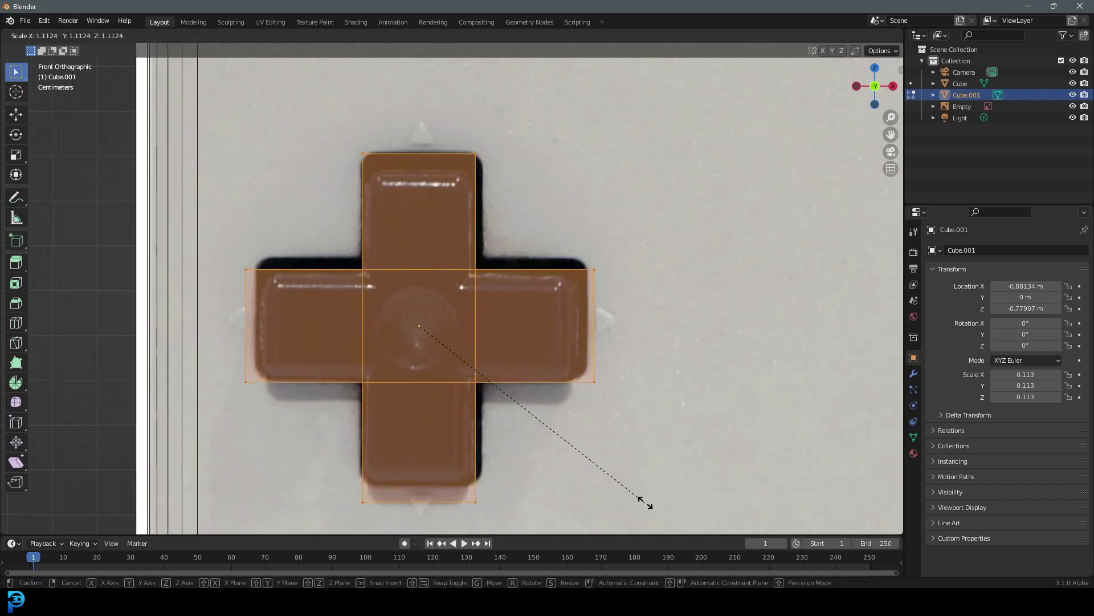
left_click(645, 502)
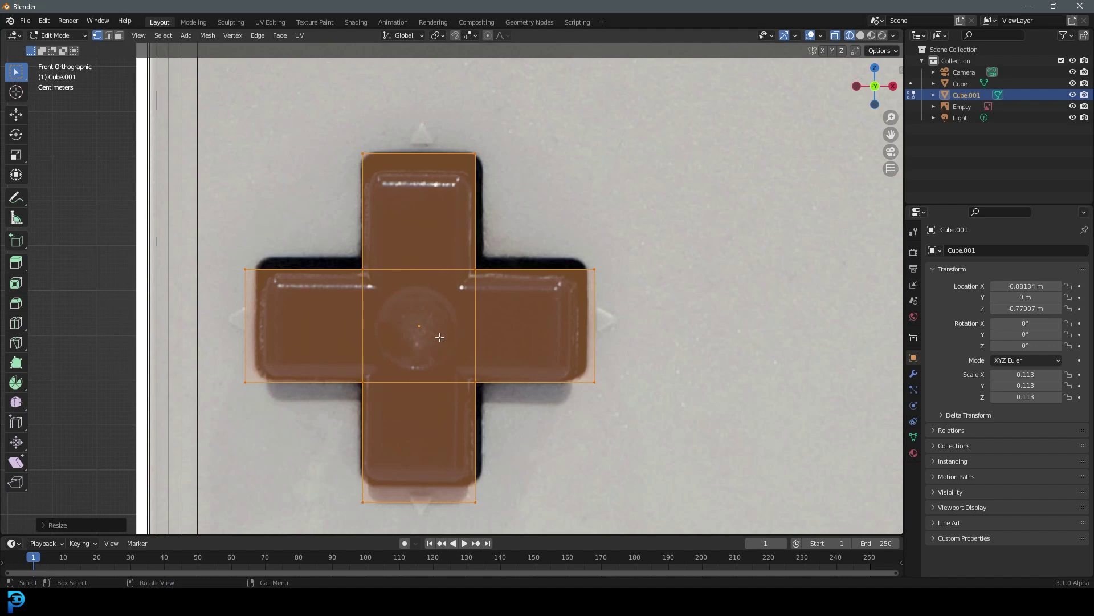
key("g")
right_click(484, 316)
Step: Move the end vertices of the left and right arms inward along X to the edges of the dark recess
scroll(376, 334, "up", 1)
left_click_drag(189, 448, 238, 233)
key("g")
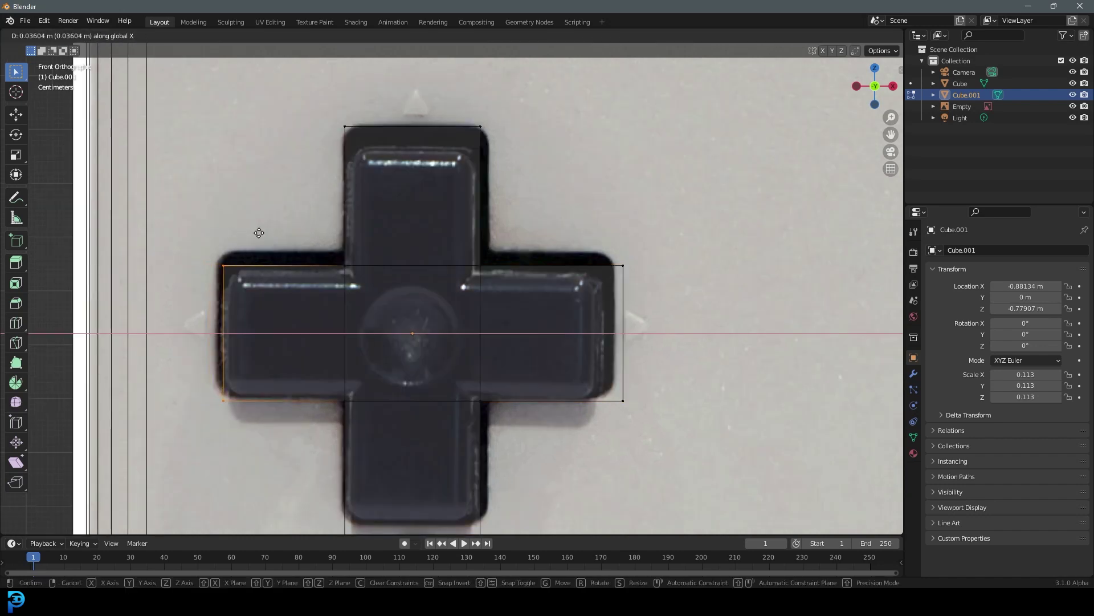
left_click(255, 232)
left_click_drag(749, 486, 593, 234)
key("g")
key("x")
left_click(586, 231)
Step: Align the end vertices of the upper and lower arms along Z with the edges of the dark recess
left_click_drag(311, 123, 493, 162)
key("g")
key("z")
left_click(491, 166)
middle_click_drag(497, 502, 487, 401, "shift")
left_click_drag(488, 401, 323, 482)
key("g")
key("z")
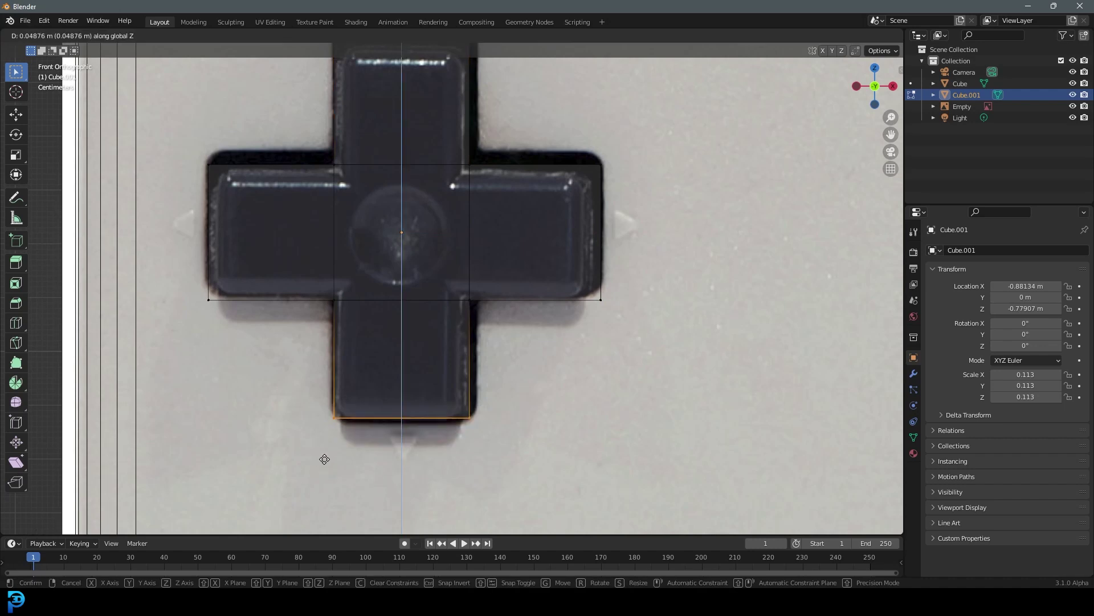
left_click(322, 457)
Step: Nudge the whole cross mesh over the reference recess and scale it up slightly to fit its outline
scroll(524, 351, "down", 1)
key("a")
key("g")
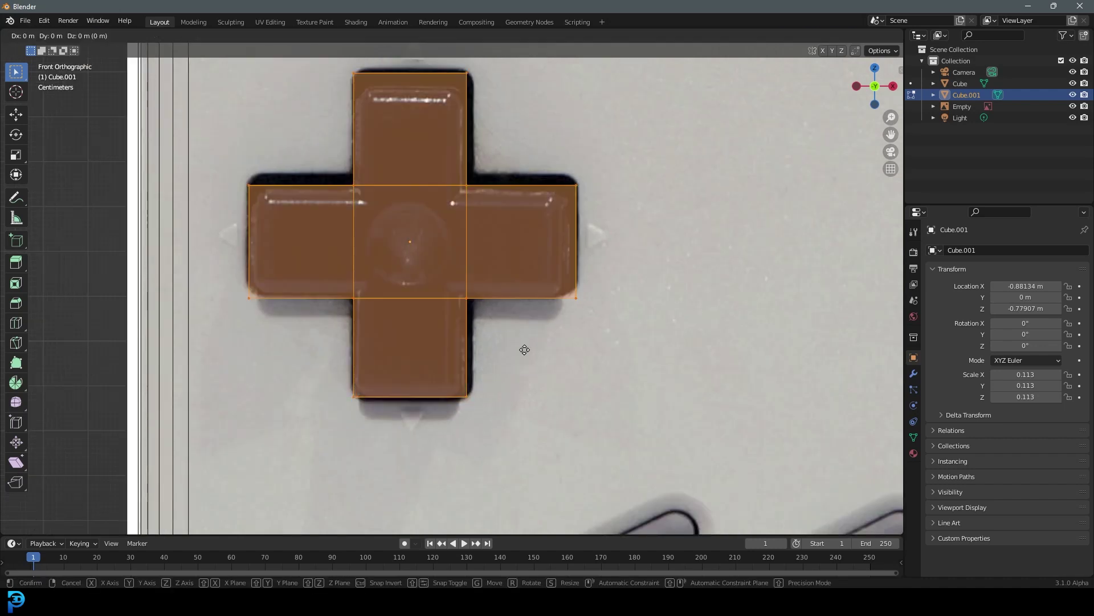
left_click(536, 335)
key("s")
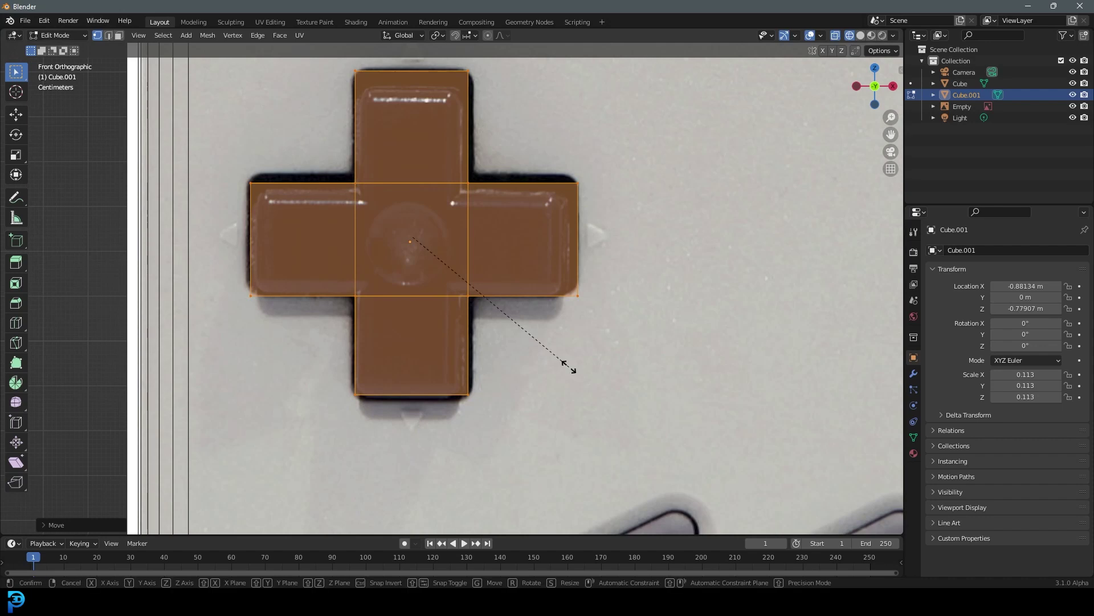
left_click(514, 341)
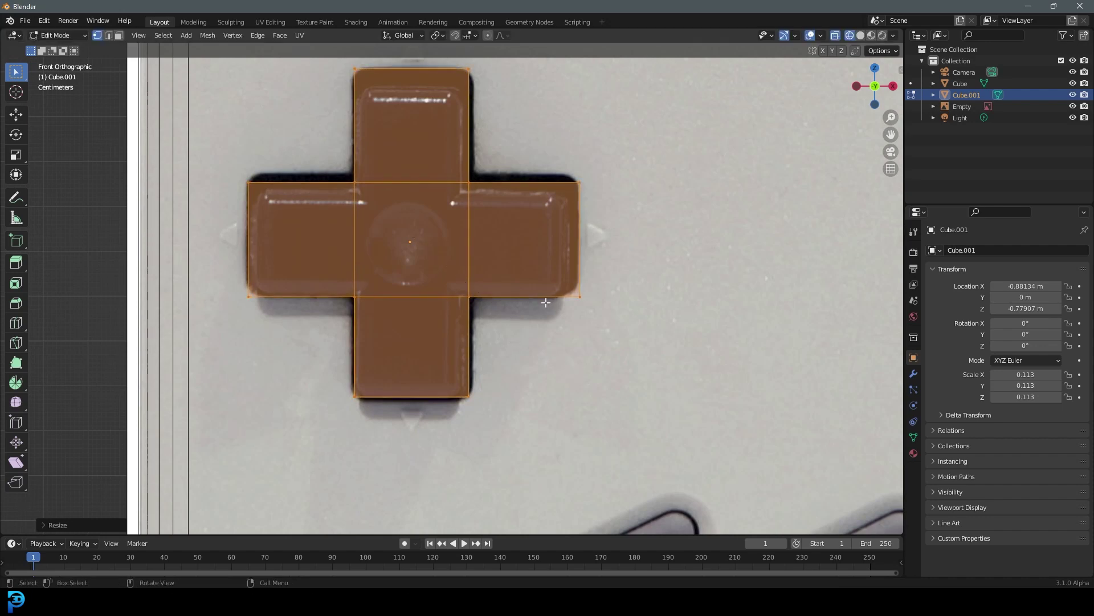
Step: Return to Object Mode with solid shading and move the cross along negative Y until it protrudes from the body's front
key("Tab")
middle_click_drag(546, 304, 473, 316)
scroll(473, 317, "down", 4)
key("z")
left_click(572, 317)
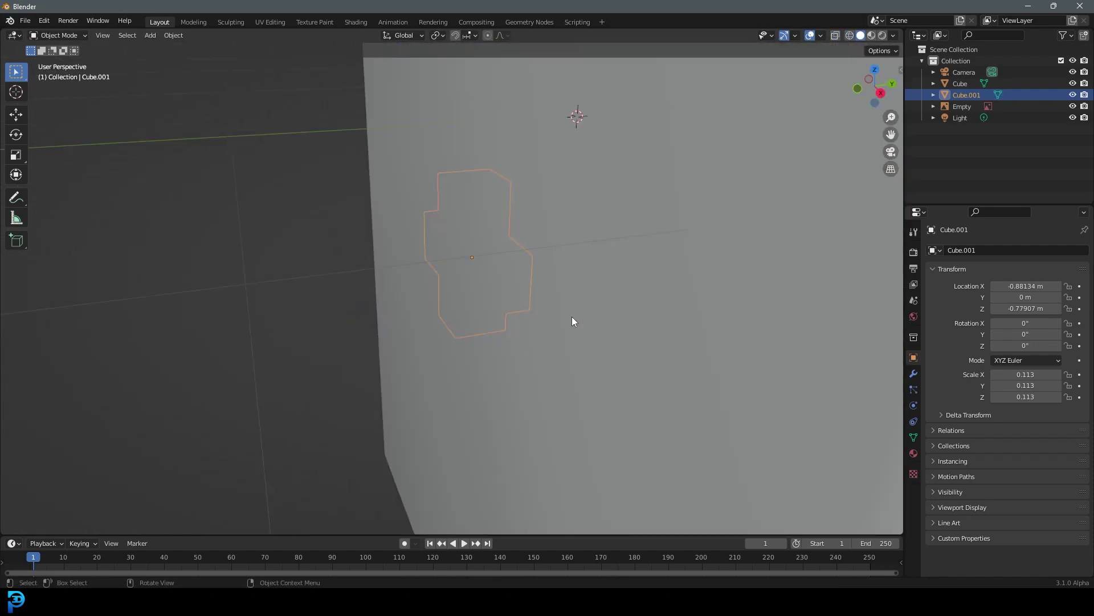
key("g")
key("y")
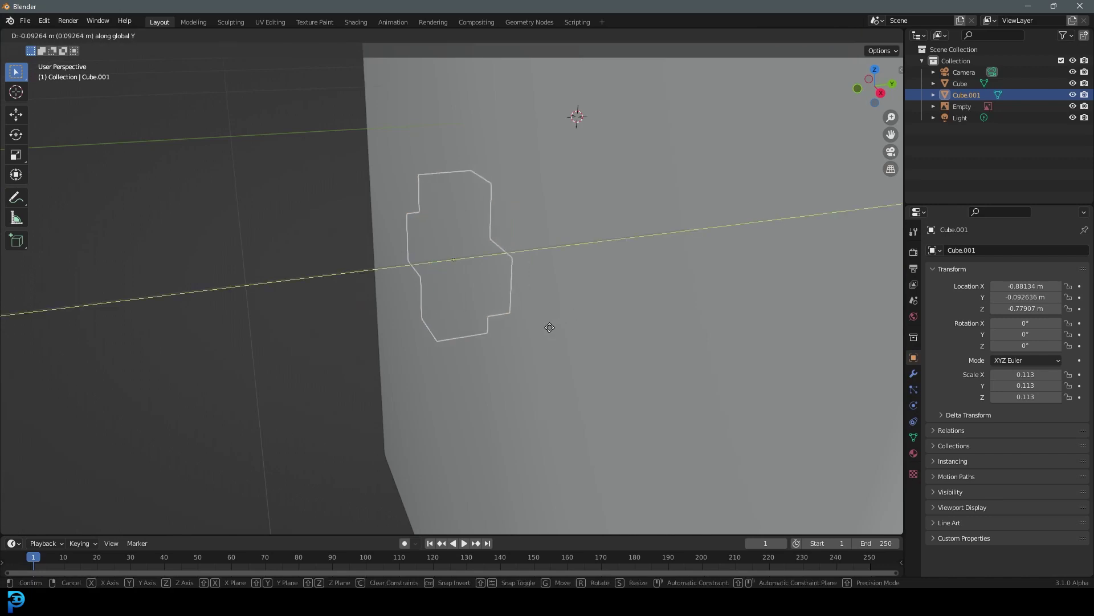
left_click(490, 328)
Step: Add a Boolean modifier set to Difference on the Game Boy body, using the cross Cube.001 as its object
middle_click_drag(490, 329, 566, 296)
left_click(652, 134)
scroll(587, 197, "down", 6)
scroll(587, 198, "up", 4)
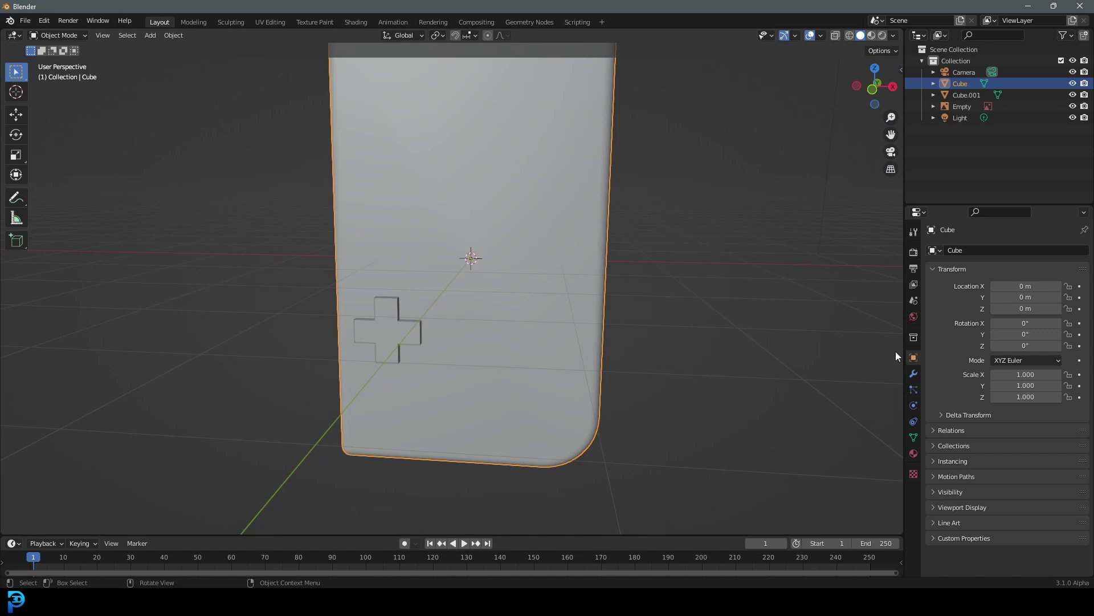
left_click(912, 374)
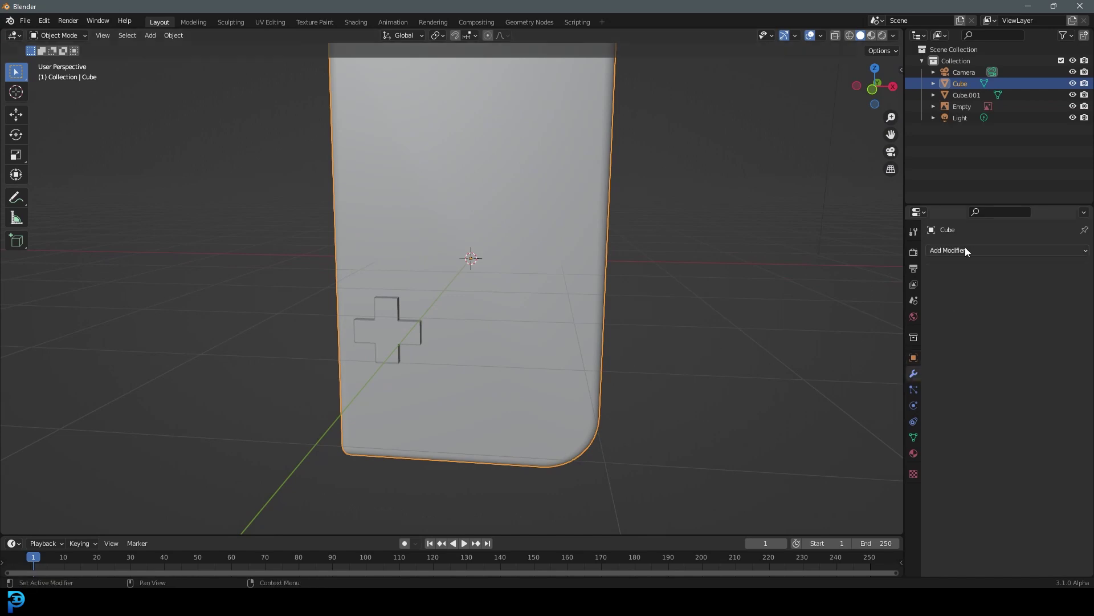
left_click(965, 249)
left_click(889, 307)
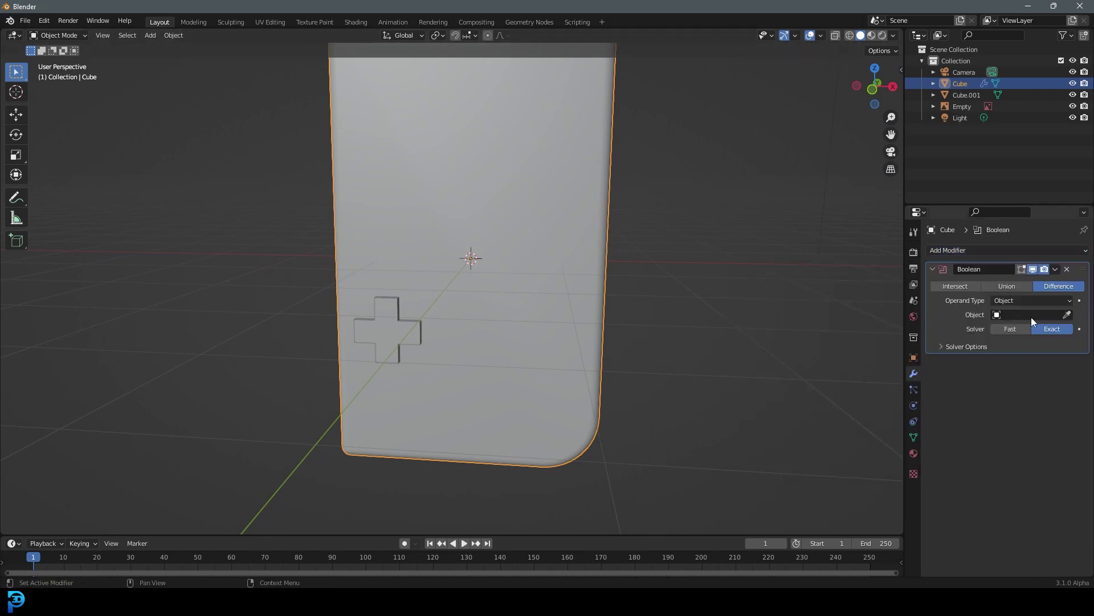
left_click(1068, 315)
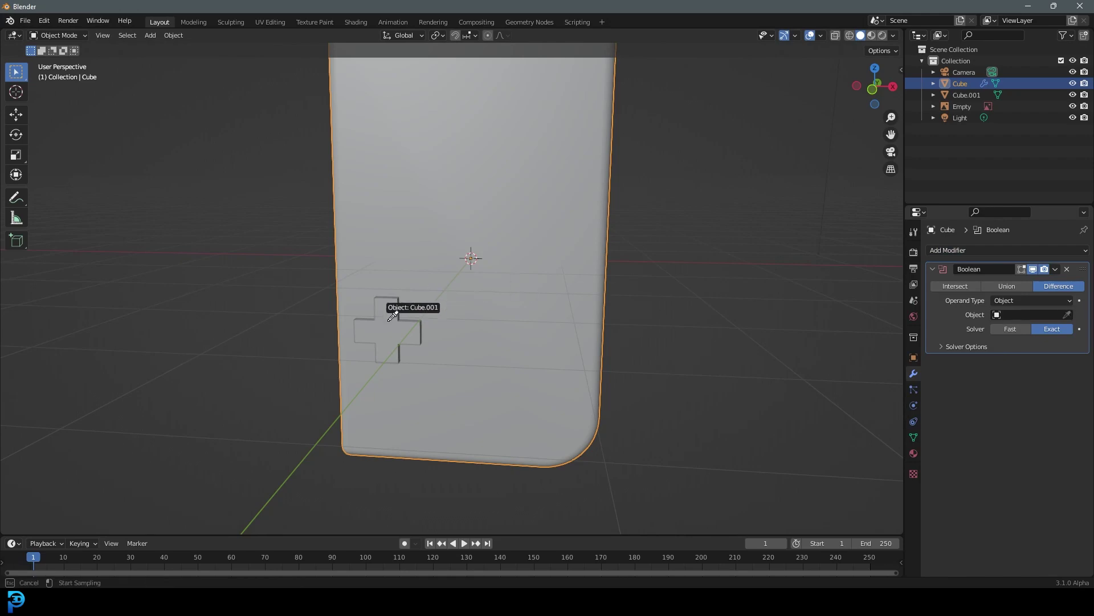
left_click(435, 307)
Step: Switch to wireframe shading, select the cross inside the body and move it to a new collection named cutter
middle_click_drag(434, 302, 428, 302)
scroll(427, 303, "up", 3)
key("z")
left_click(401, 317)
middle_click_drag(351, 309, 292, 328)
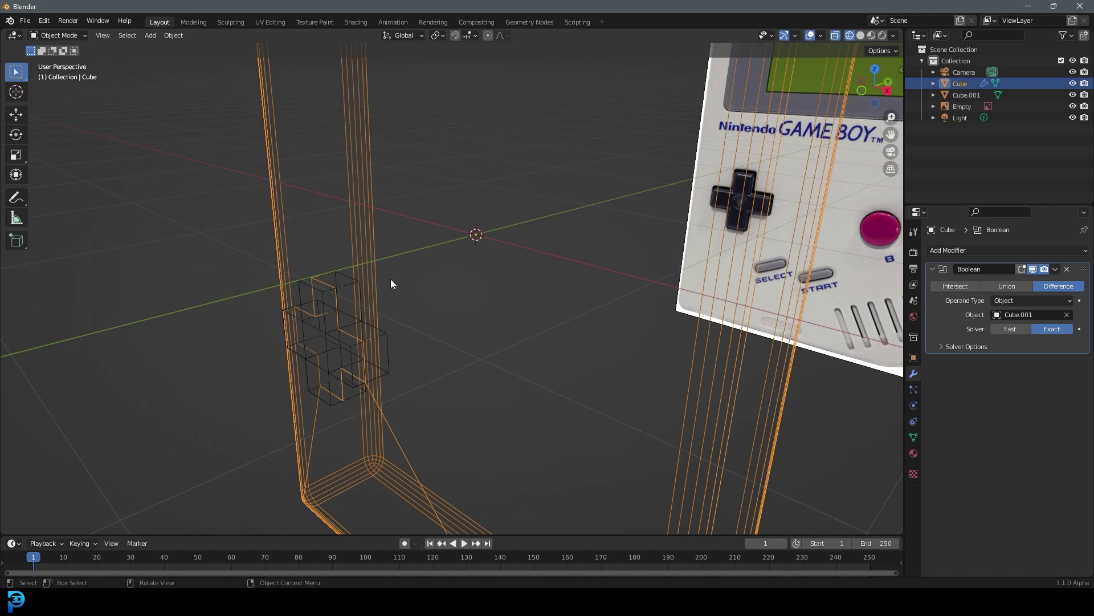
left_click(328, 295)
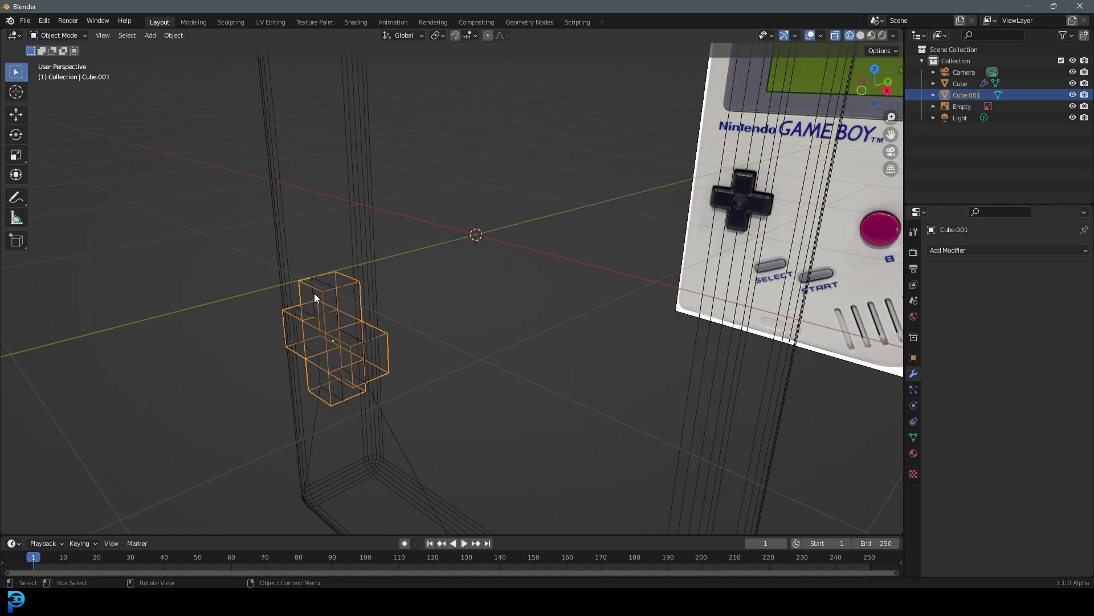
key("m")
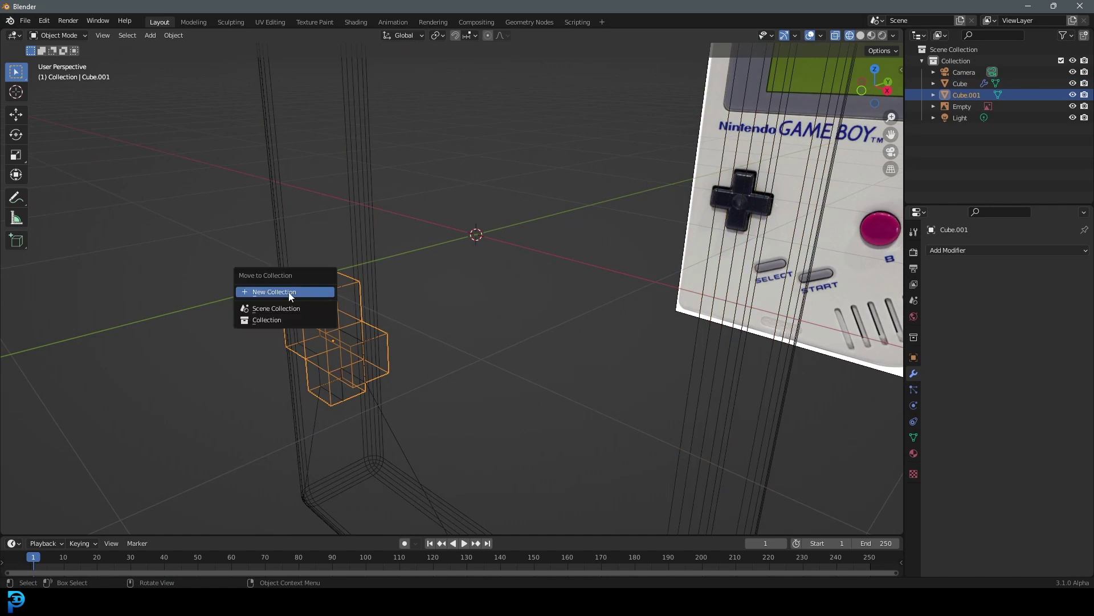
left_click(303, 292)
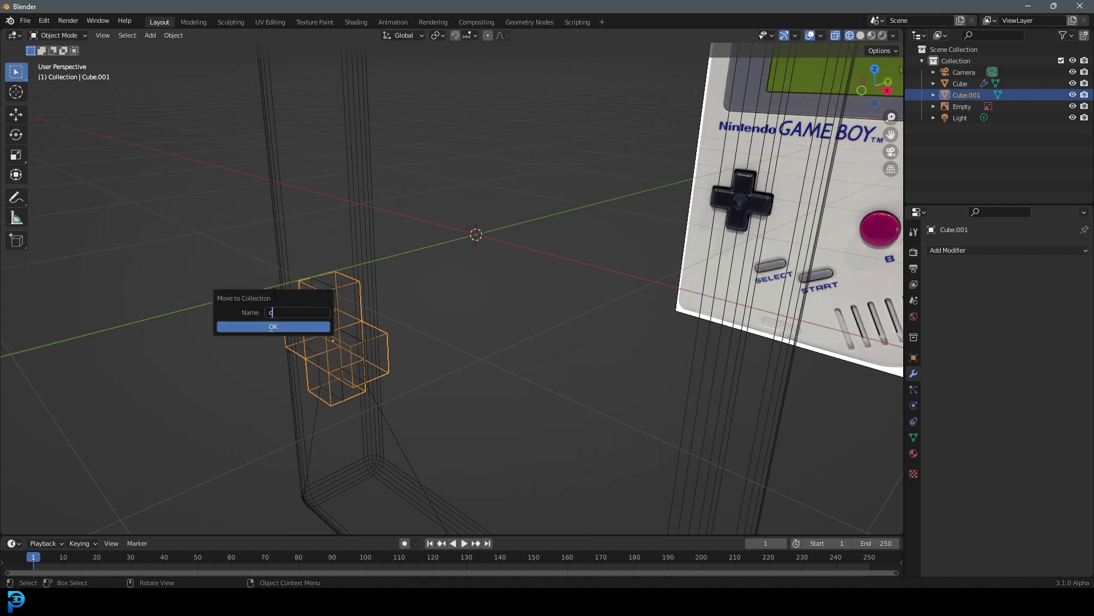
left_click(292, 325)
Step: Return to solid shading and exclude the cutter collection from the view layer to expose the D-pad cutout
key("shift+z")
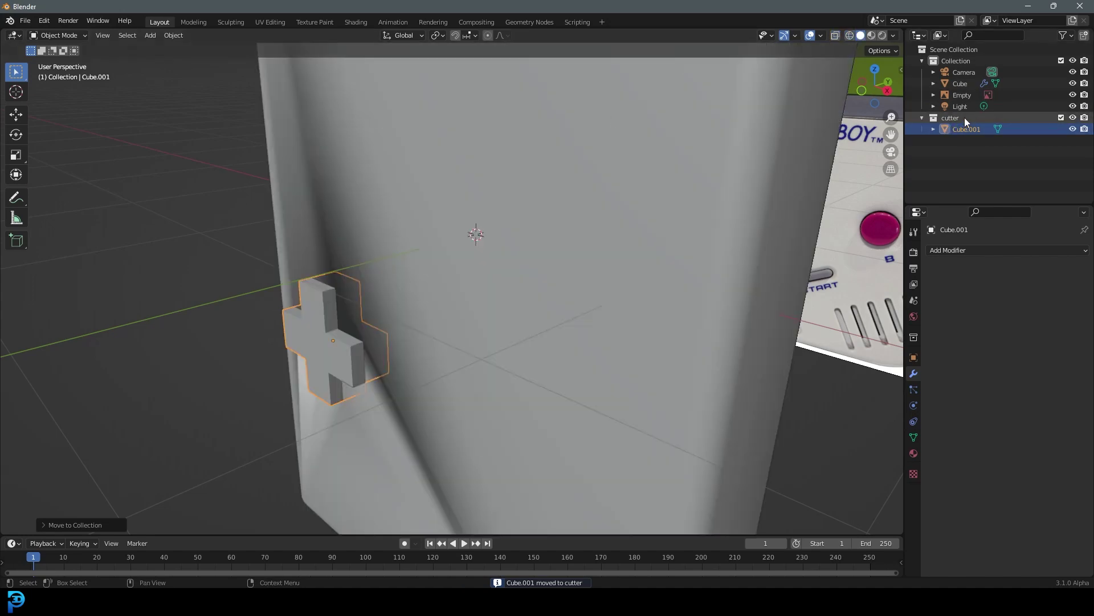
left_click(1061, 117)
mouse_move(513, 256)
middle_mouse_down()
mouse_move(268, 311)
mouse_move(330, 285)
mouse_move(286, 306)
mouse_move(367, 218)
mouse_move(460, 216)
mouse_move(481, 272)
middle_mouse_up()
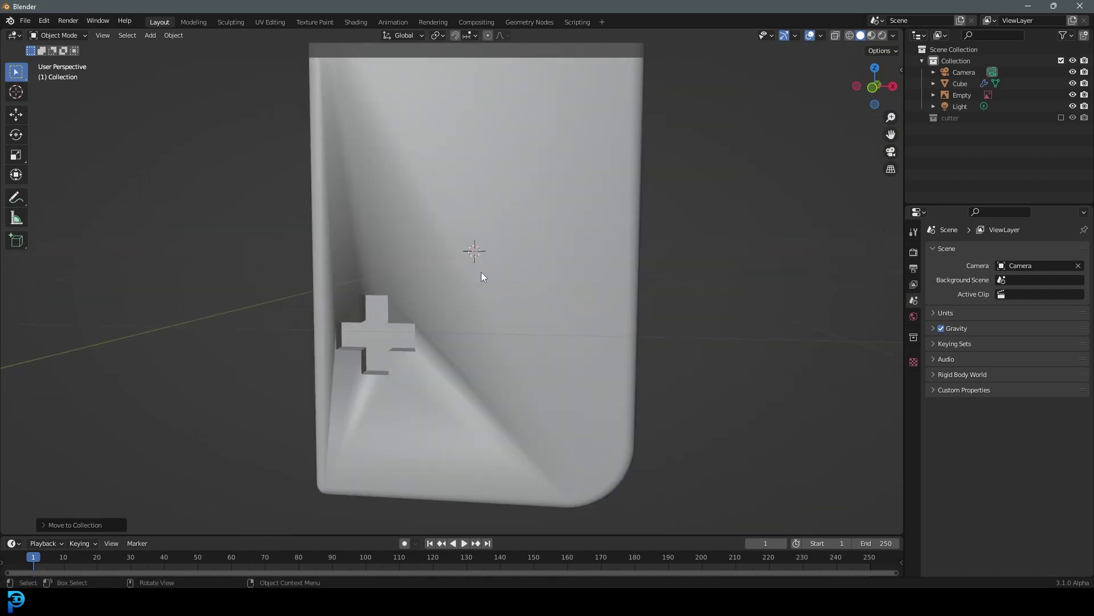
Step: Add a mesh cylinder in the front wireframe view for the round buttons and rotate it 90° about X
key("KP_1")
key("z")
left_click(402, 273)
scroll(555, 357, "up", 2)
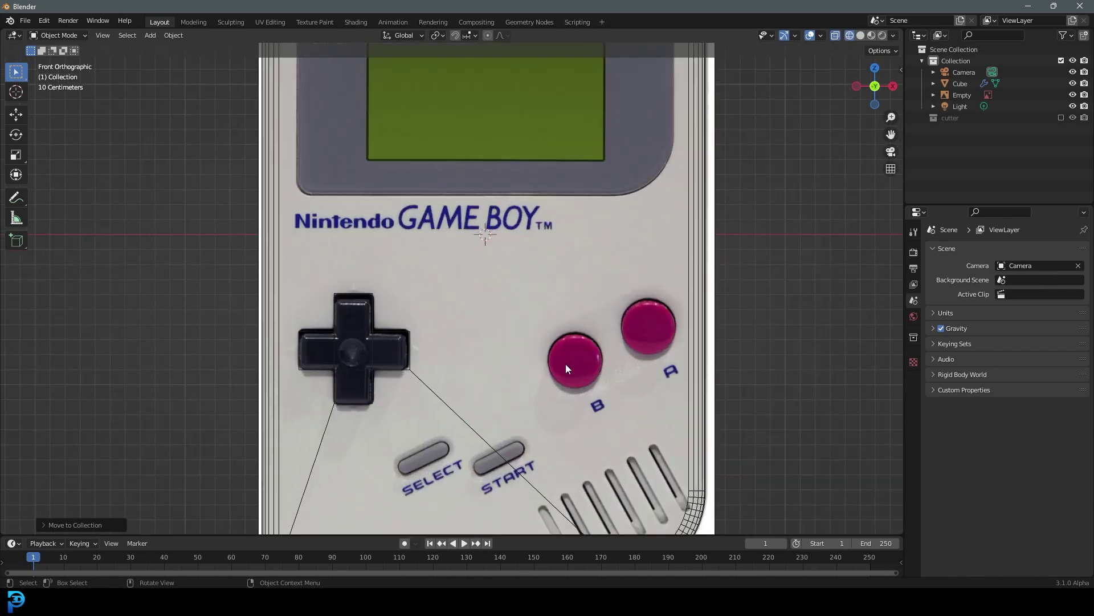
middle_click_drag(534, 369, 504, 303, "shift")
scroll(466, 259, "up", 1)
key("shift+a")
mouse_move(466, 260)
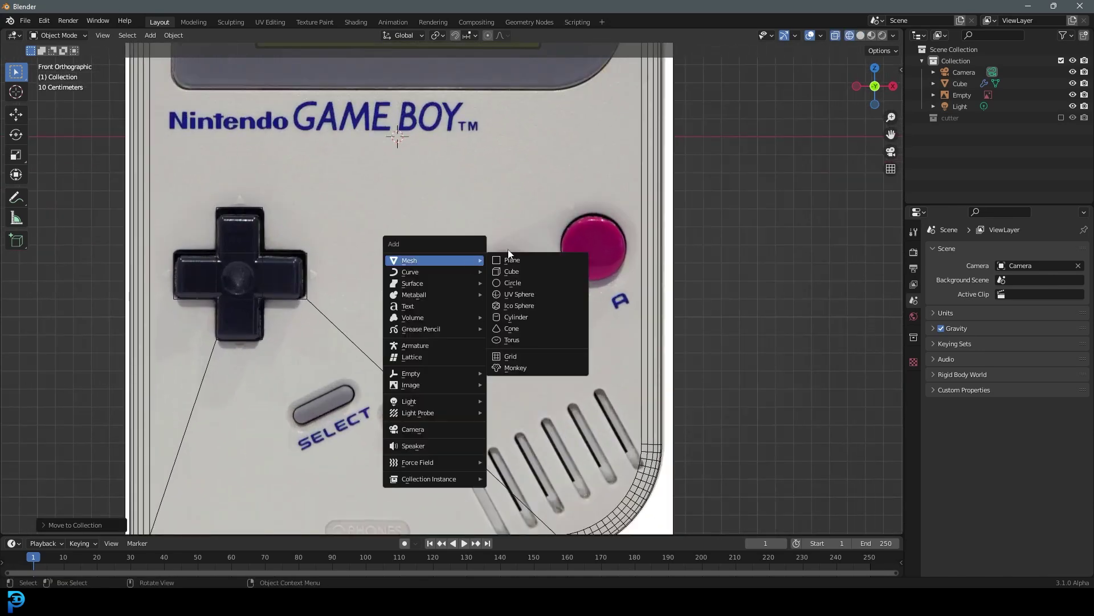
left_click(517, 317)
scroll(519, 289, "down", 2)
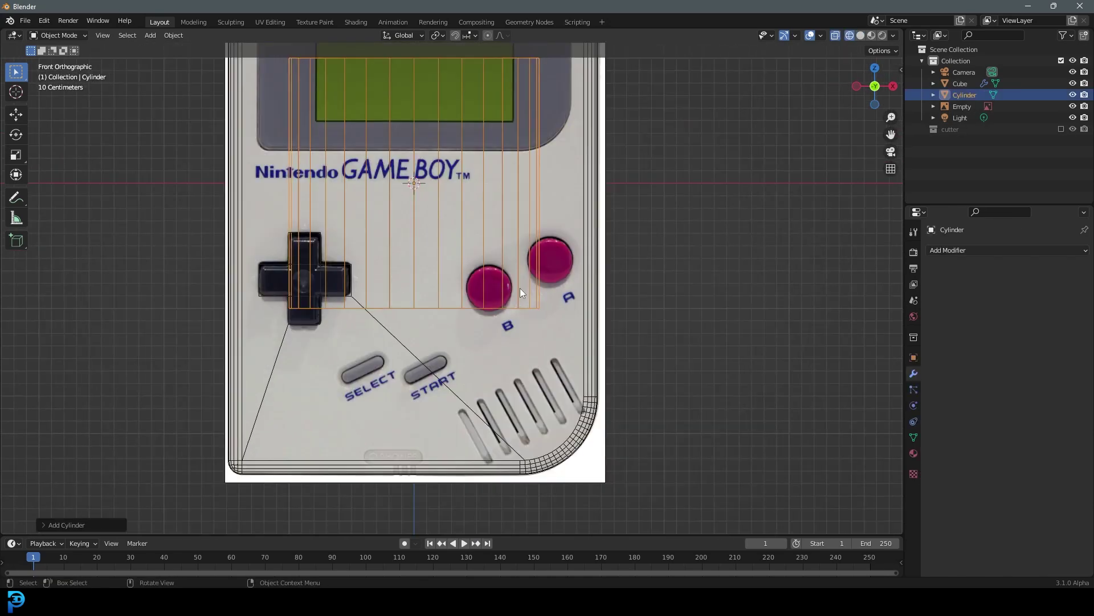
type("rx90")
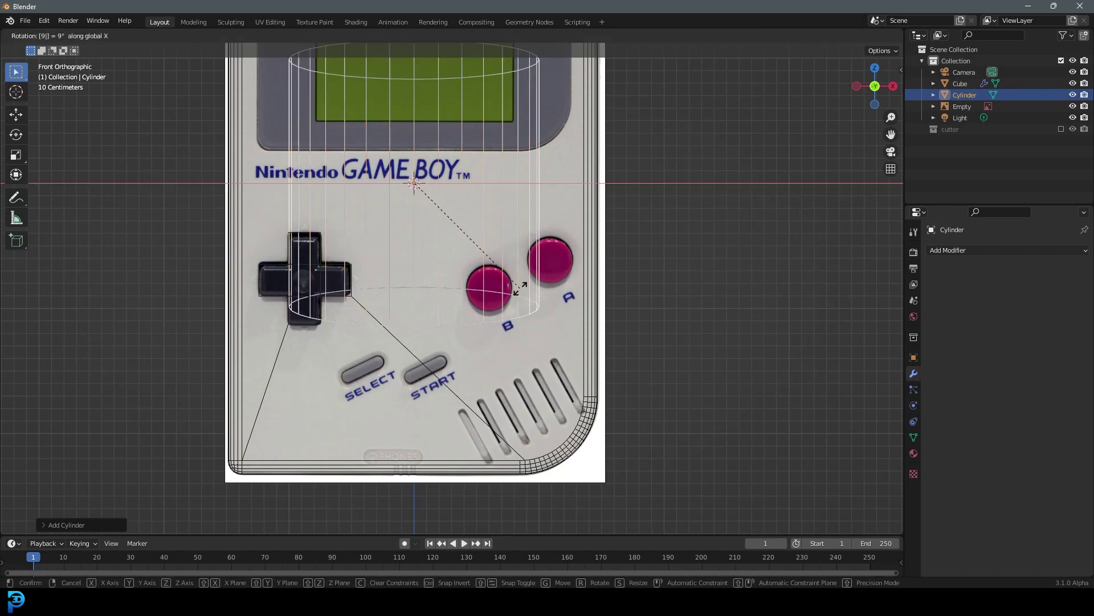
key("Return")
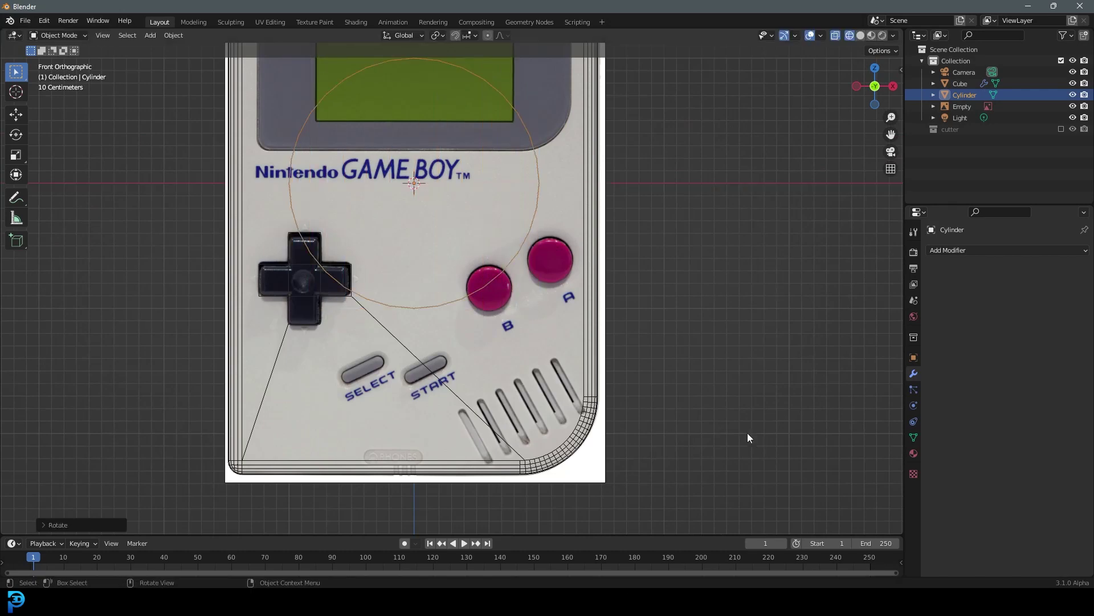
Step: Scale and move the cylinder until its outline matches the B button in the reference photo
key("s")
left_click(451, 221)
key("g")
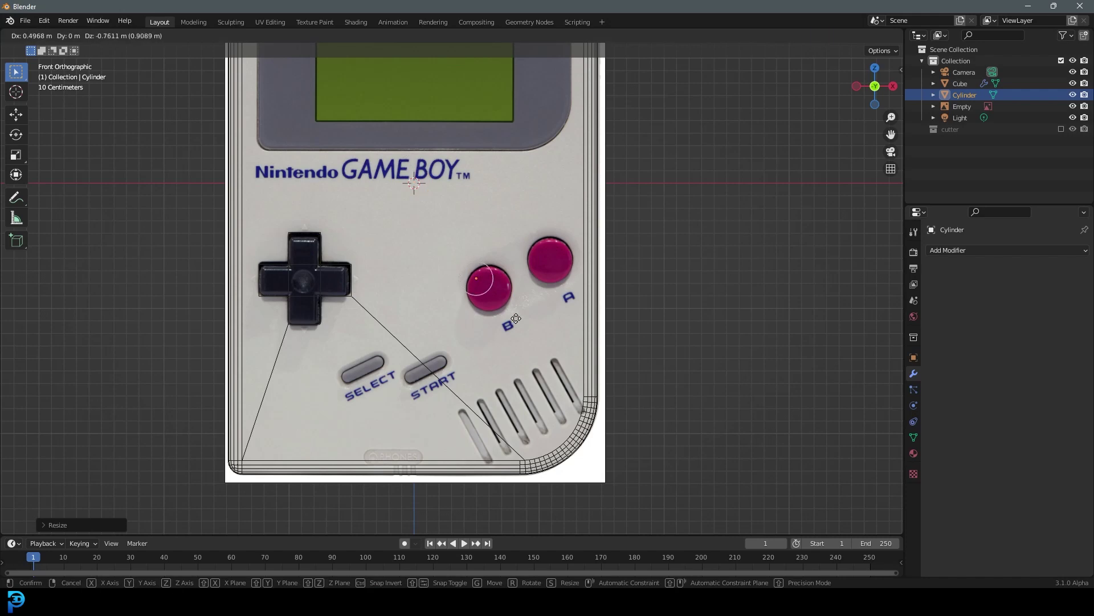
left_click(527, 325)
scroll(528, 323, "up", 4)
key("s")
left_click(604, 392)
key("g")
left_click(594, 374)
key("s")
left_click(607, 382)
scroll(610, 383, "down", 1)
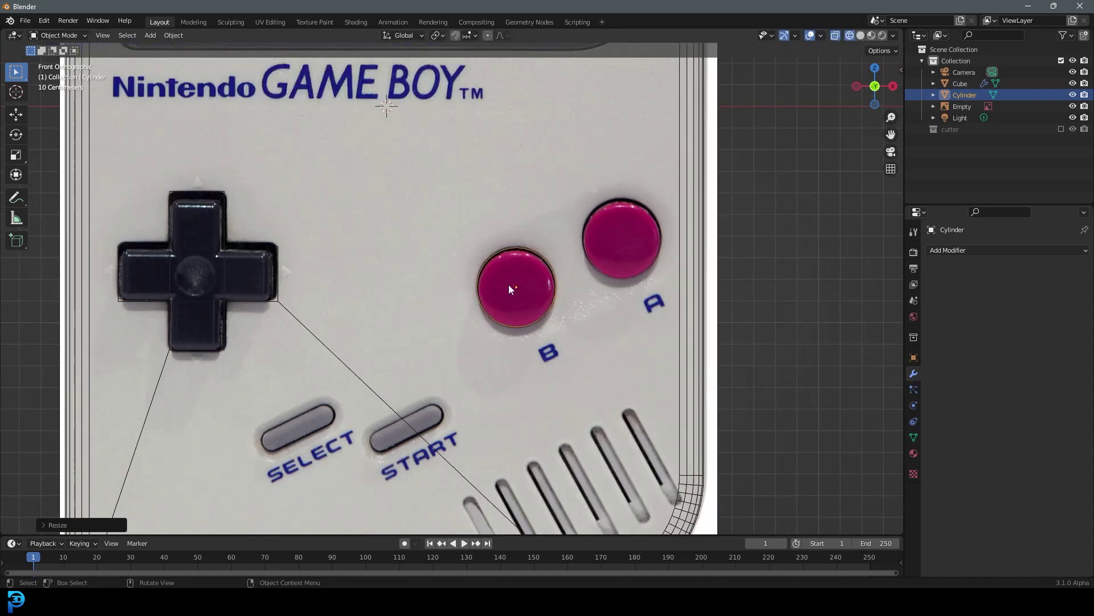
Step: Duplicate the cylinder's mesh in Edit Mode and place the copy over the A button, keeping both in one object
key("Tab")
scroll(500, 282, "up", 2)
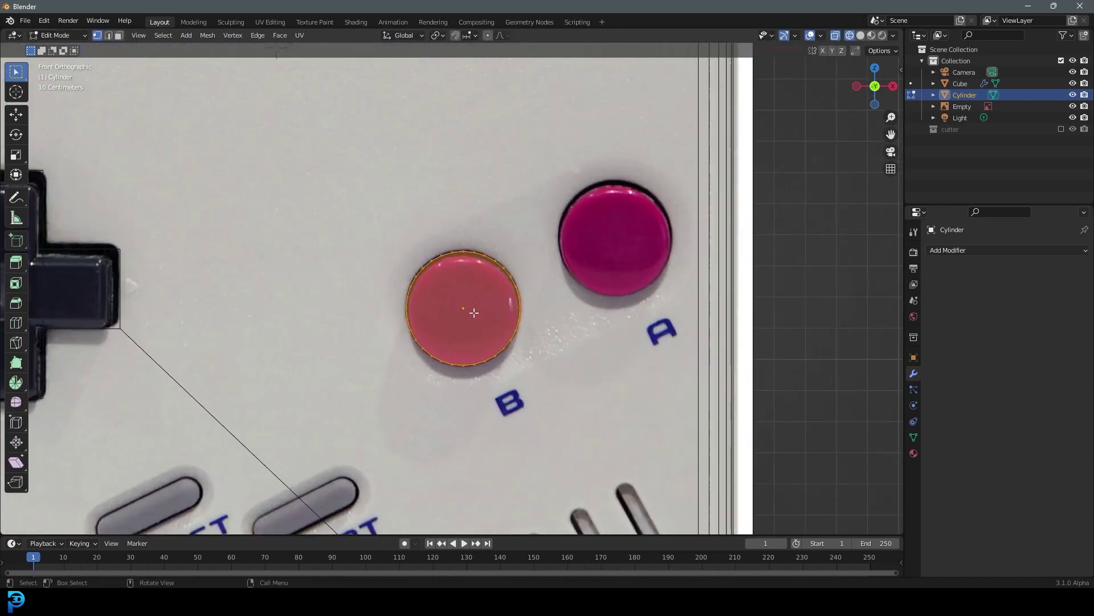
key("g")
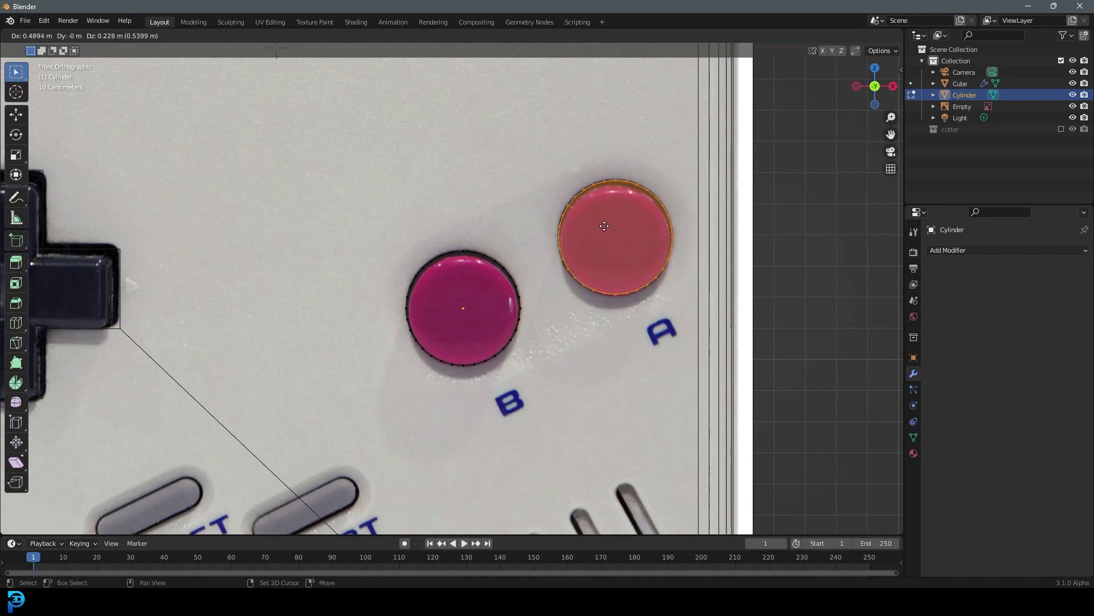
left_click(605, 232)
scroll(580, 253, "down", 5)
key("Tab")
Step: Apply the object transform to the round button cutters and enter Edit Mode on them
middle_click_drag(490, 224, 494, 245)
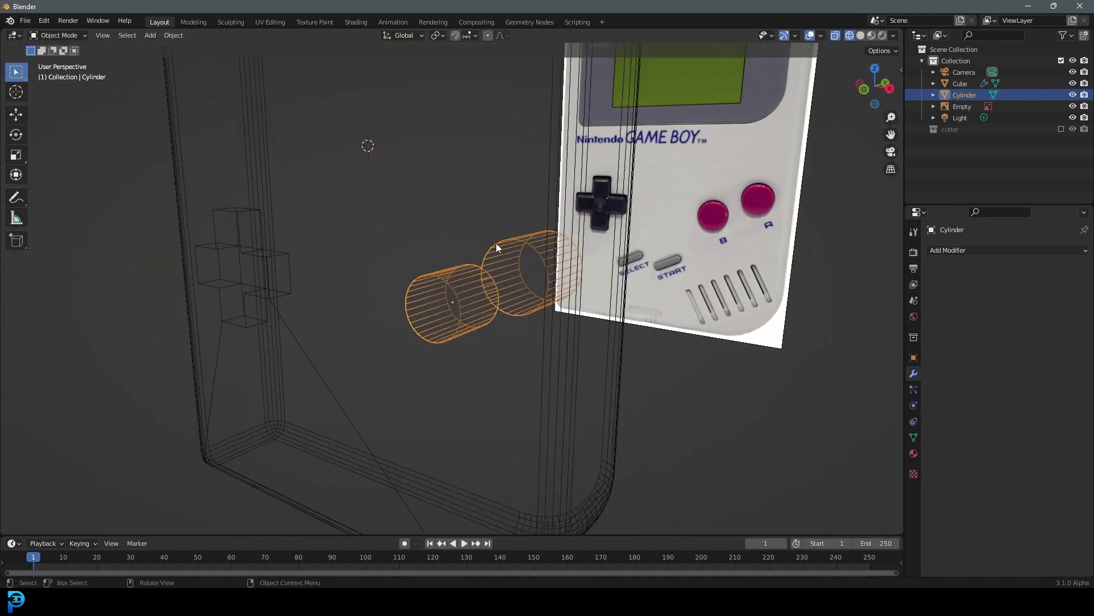
key("ctrl+a")
left_click(480, 242)
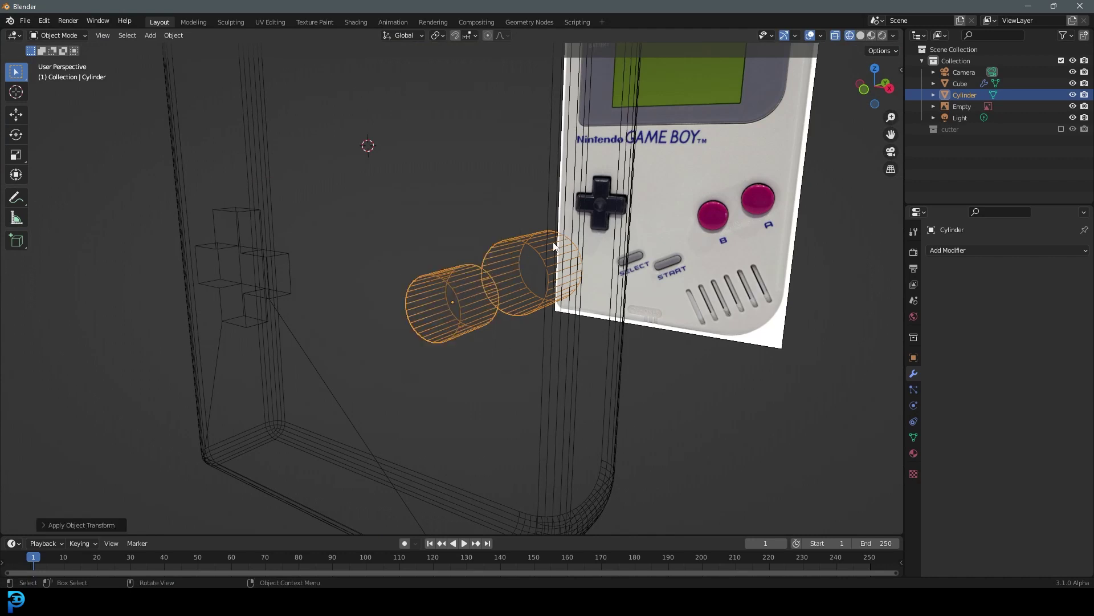
key("Tab")
key("z")
left_click(581, 244)
scroll(596, 262, "up", 1)
key("g")
key("y")
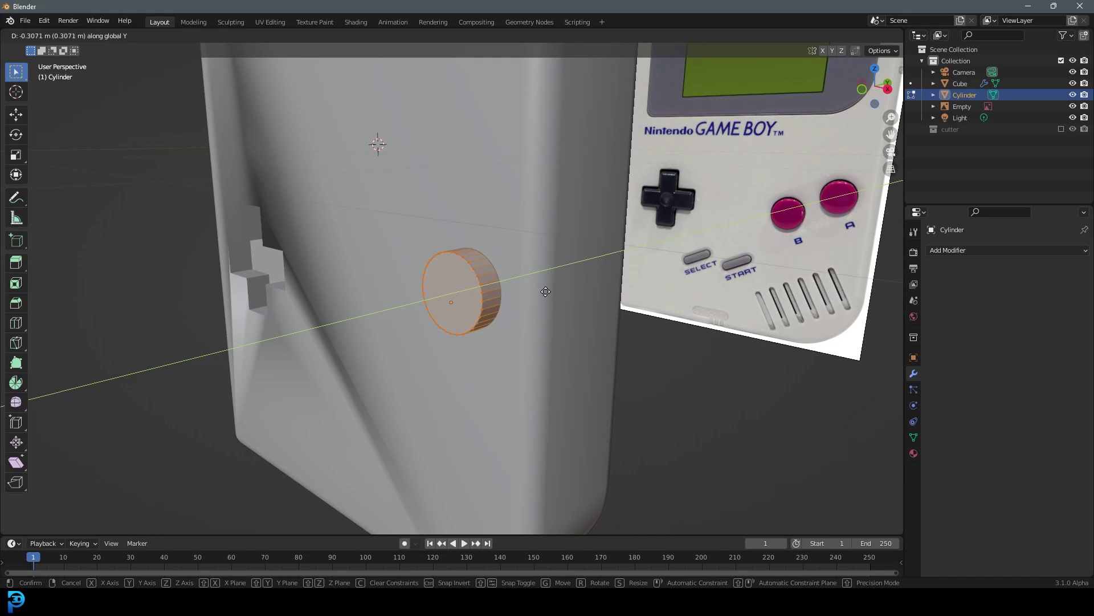
left_click(548, 288)
key("z")
left_click(473, 286)
Step: Move both button cylinders along Y so they stick partly out of the body's front face, and leave Edit Mode
key("a")
key("g")
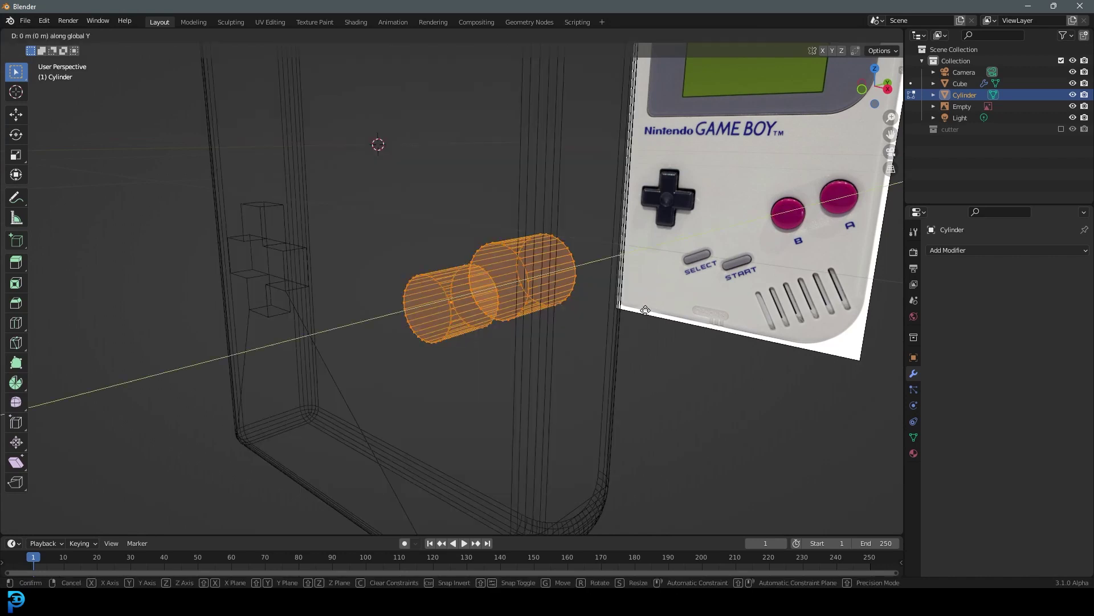
key("y")
left_click(598, 328)
key("z")
left_click(696, 328)
scroll(567, 325, "up", 2)
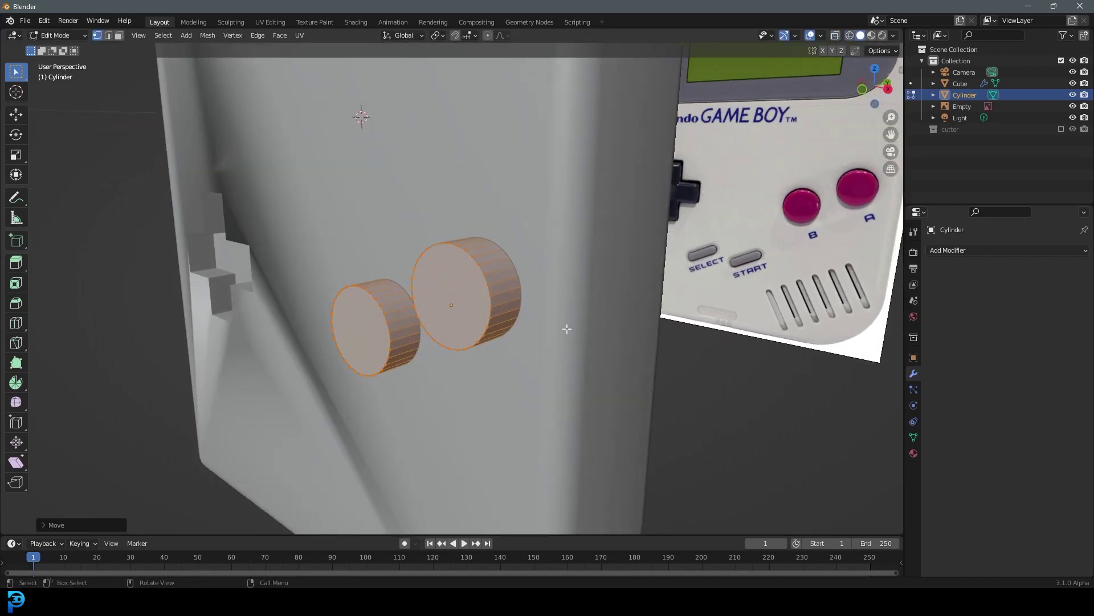
middle_click_drag(567, 325, 469, 233)
key("Tab")
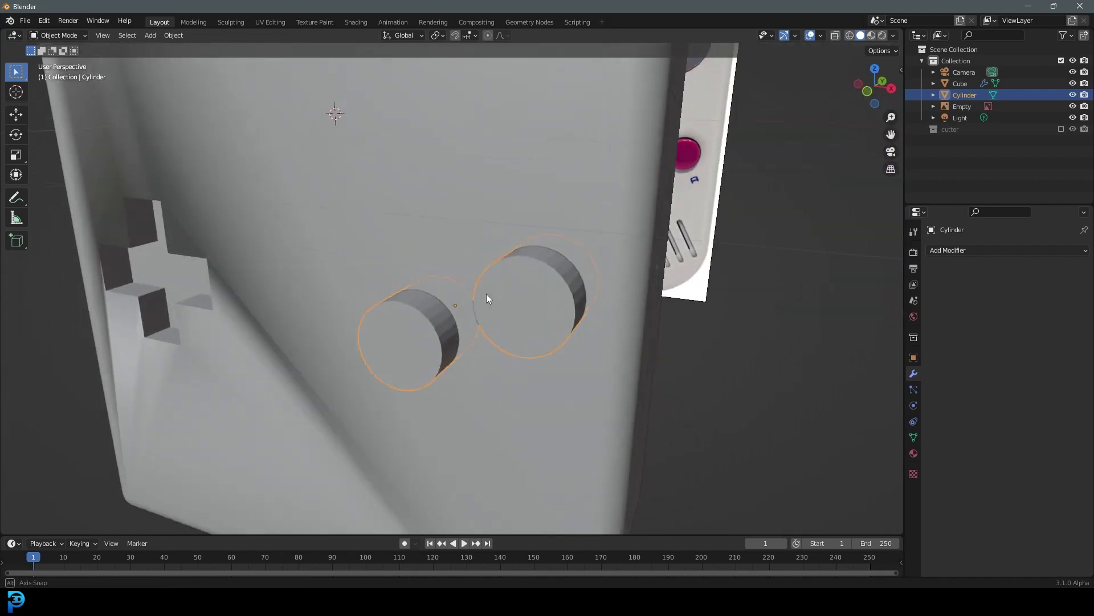
Step: Duplicate the Boolean modifier on the Game Boy body and set the copy's object to the round button Cylinder
middle_click_drag(487, 293, 422, 183)
left_click(422, 183)
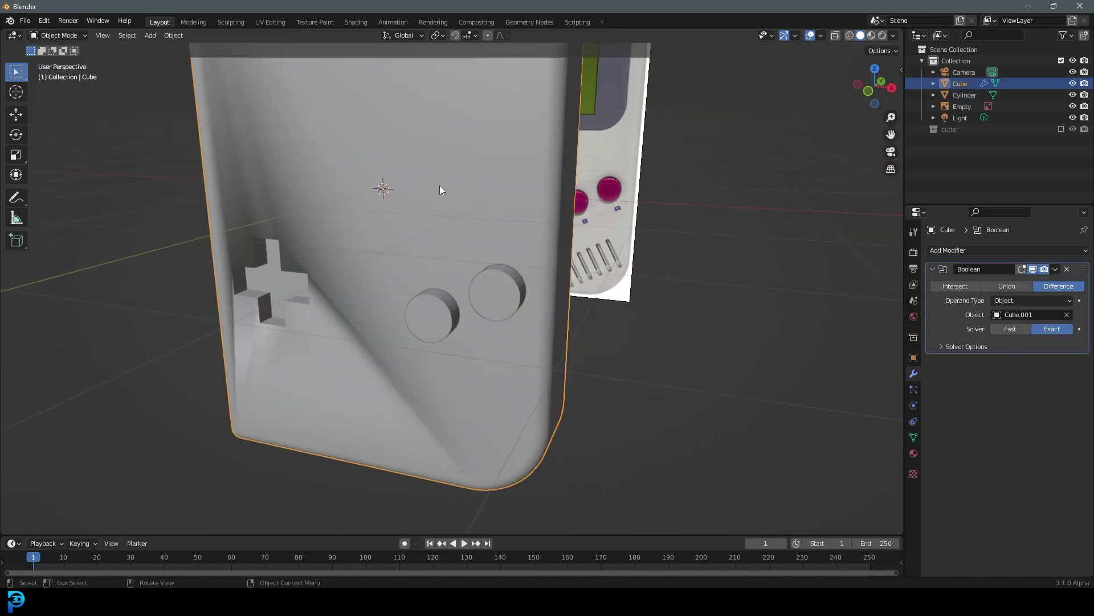
left_click(1055, 269)
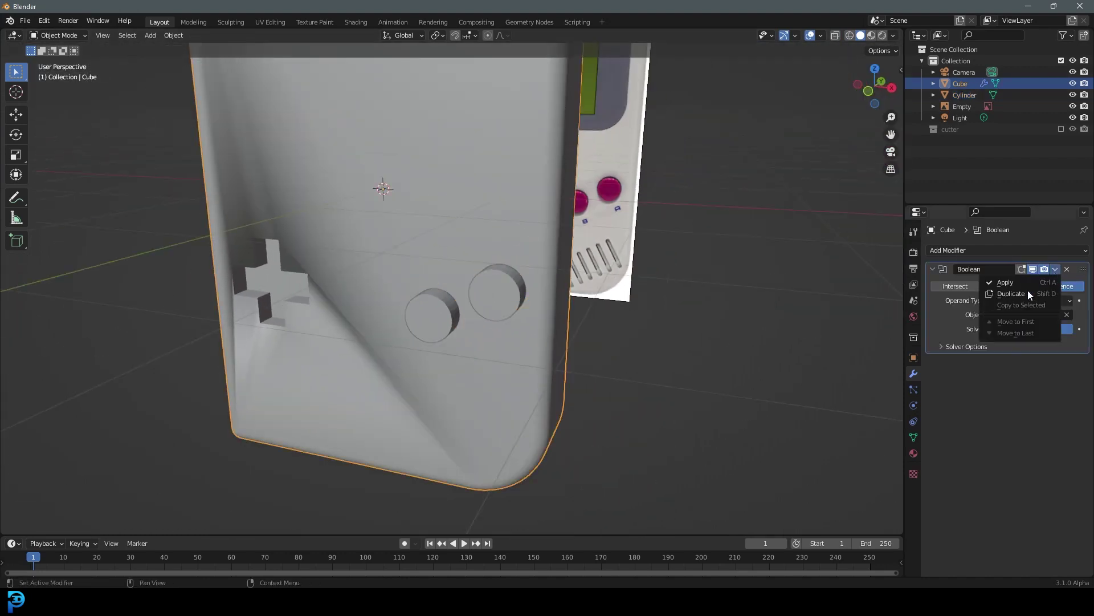
left_click(1010, 294)
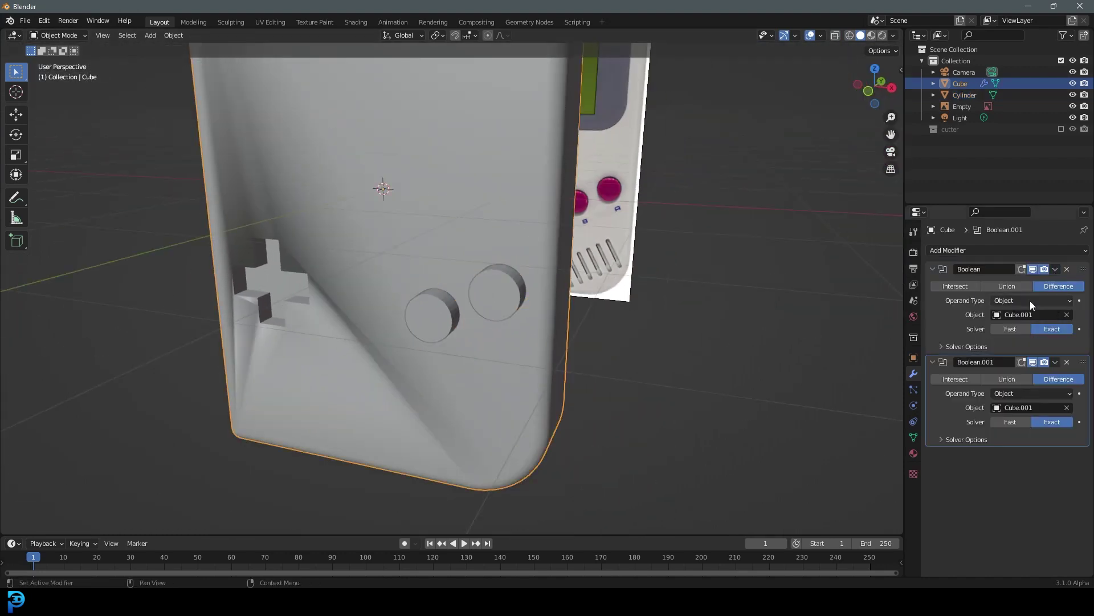
left_click(1068, 408)
left_click(1068, 407)
left_click(501, 297)
Step: Move the round button Cylinder to the cutter collection so the two button holes are exposed
mouse_move(497, 302)
middle_mouse_down()
mouse_move(427, 329)
mouse_move(491, 313)
middle_mouse_up()
left_click(490, 292)
key("m")
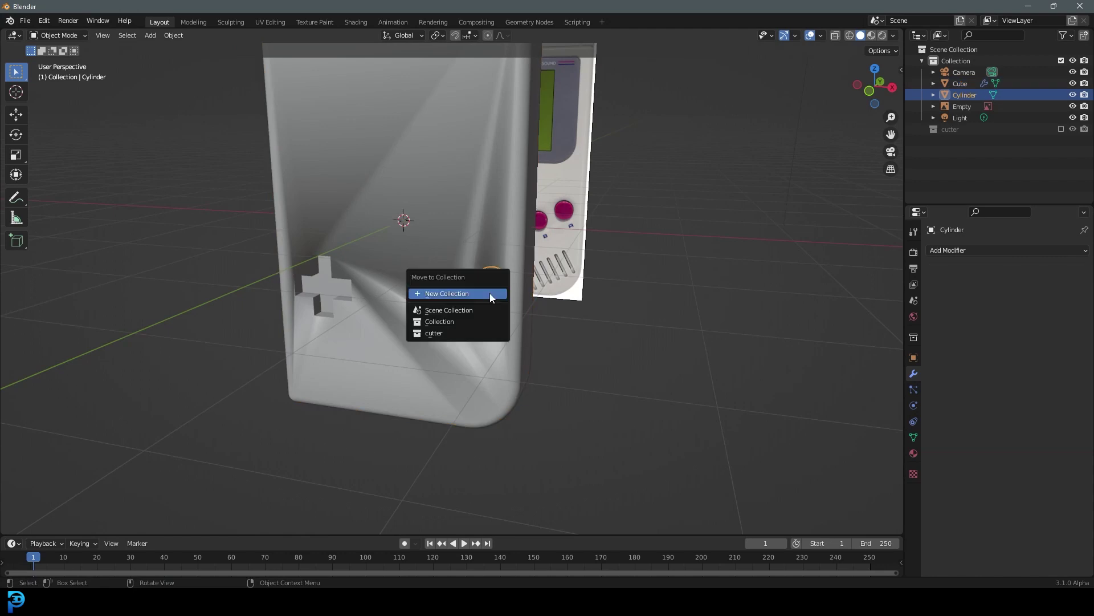
left_click(427, 333)
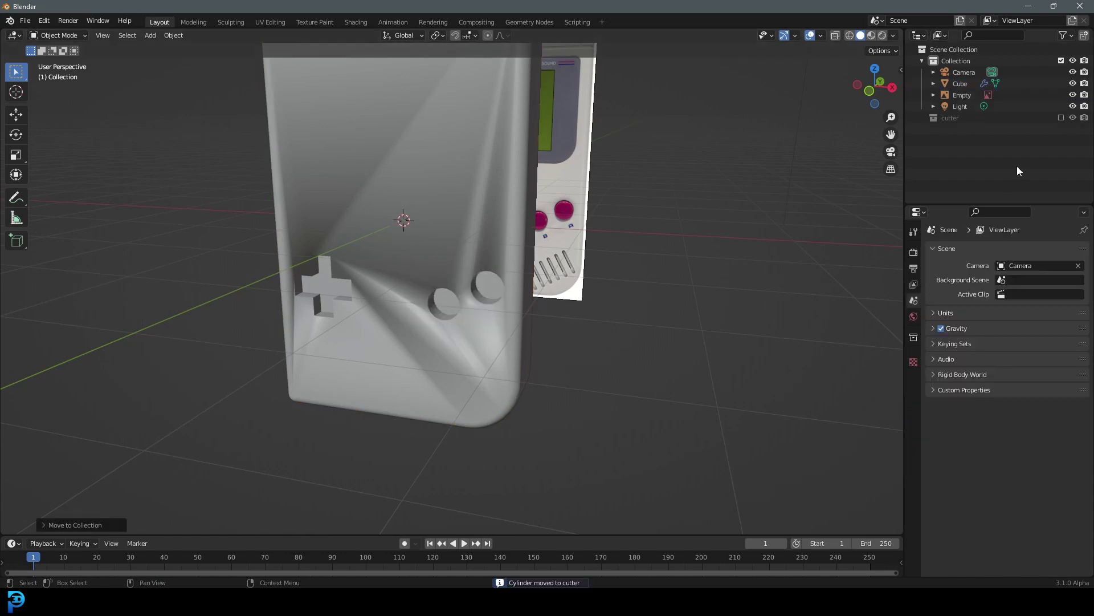
middle_click_drag(494, 269, 432, 267)
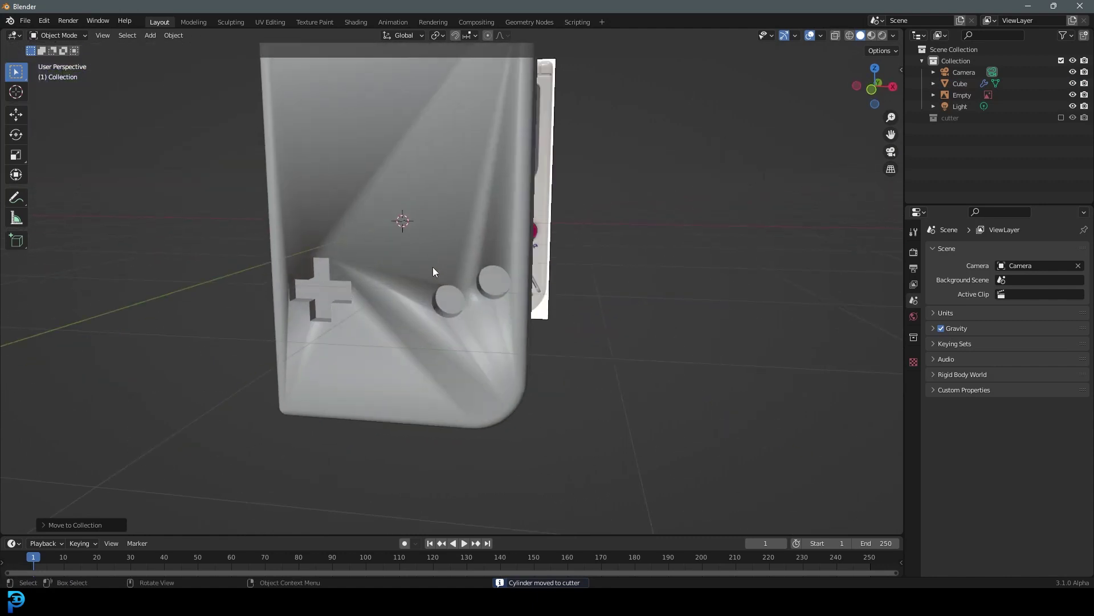
Step: Collapse both Boolean modifiers on the body and add an Edge Split modifier below them
left_click(493, 193)
left_click(933, 269)
left_click(934, 284)
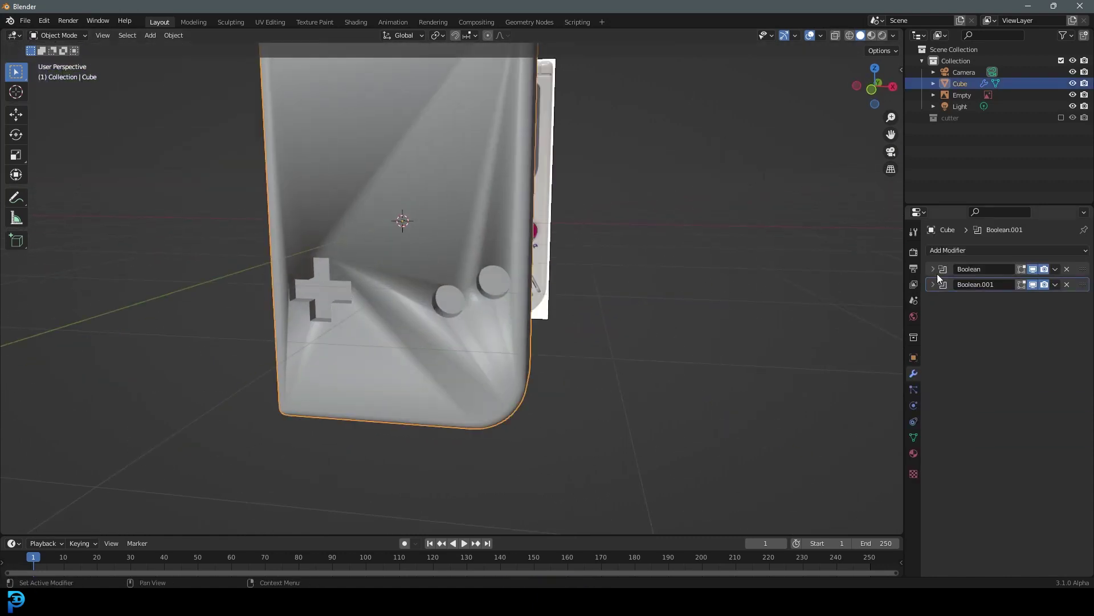
left_click(950, 250)
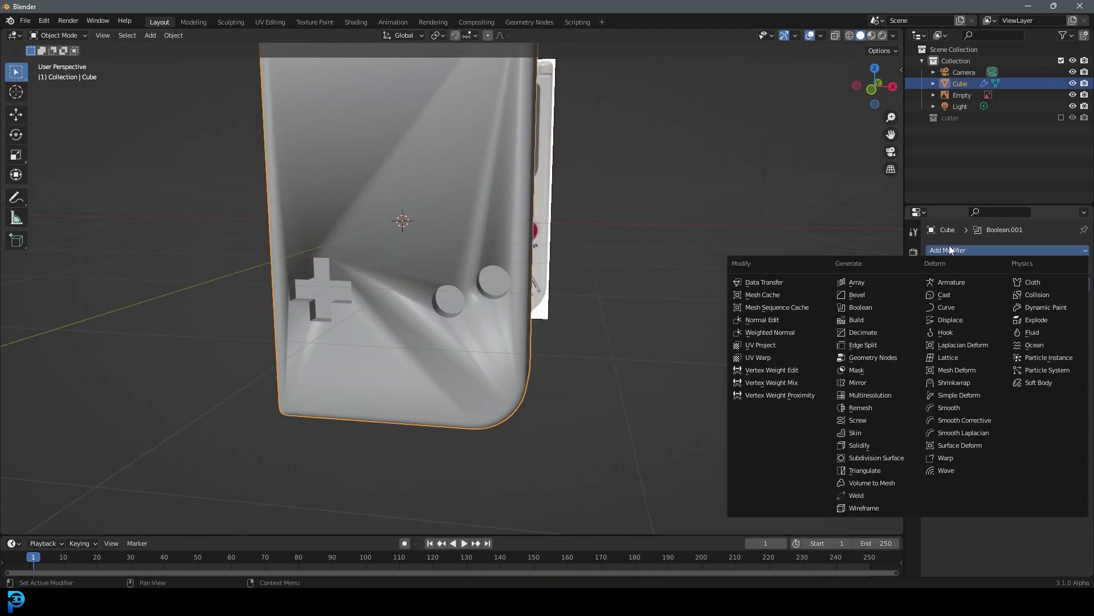
left_click(872, 345)
middle_click_drag(873, 346, 508, 345)
scroll(540, 268, "down", 4)
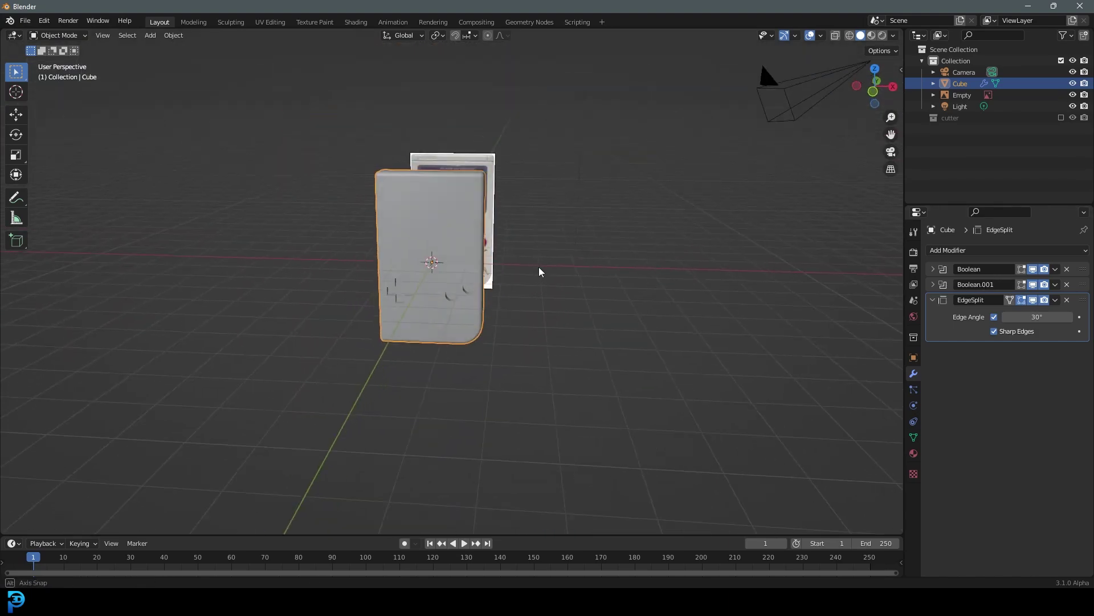
Step: Add a mesh cylinder in the front wireframe view for the Select button and rotate it 90° about X
scroll(538, 266, "up", 4)
key("KP_1")
key("z")
left_click(466, 266)
scroll(466, 267, "up", 7)
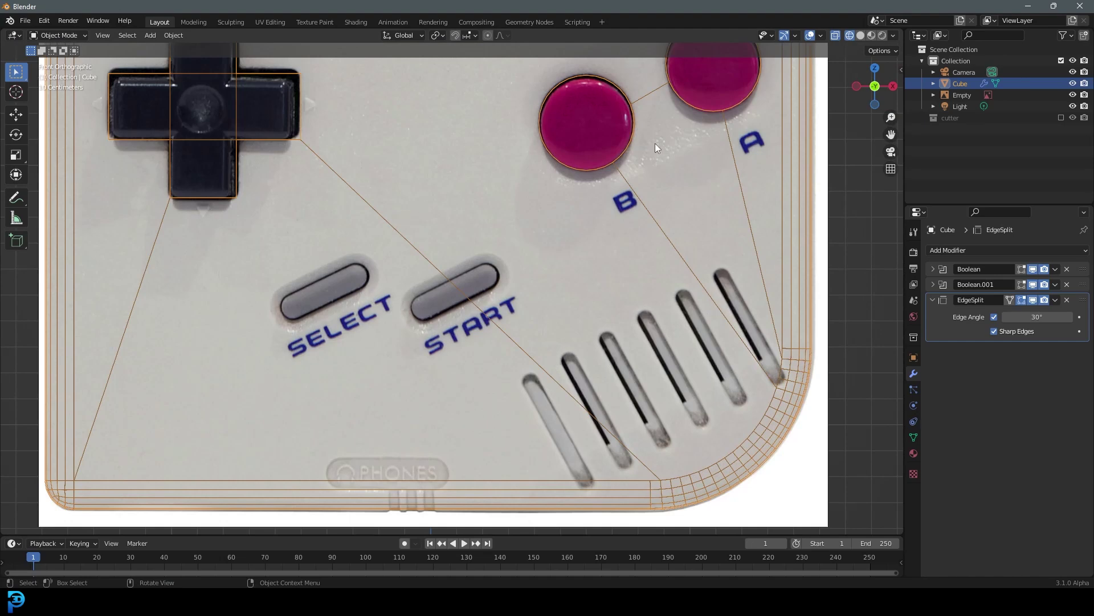
scroll(607, 224, "up", 2)
middle_click_drag(509, 244, 579, 211, "shift")
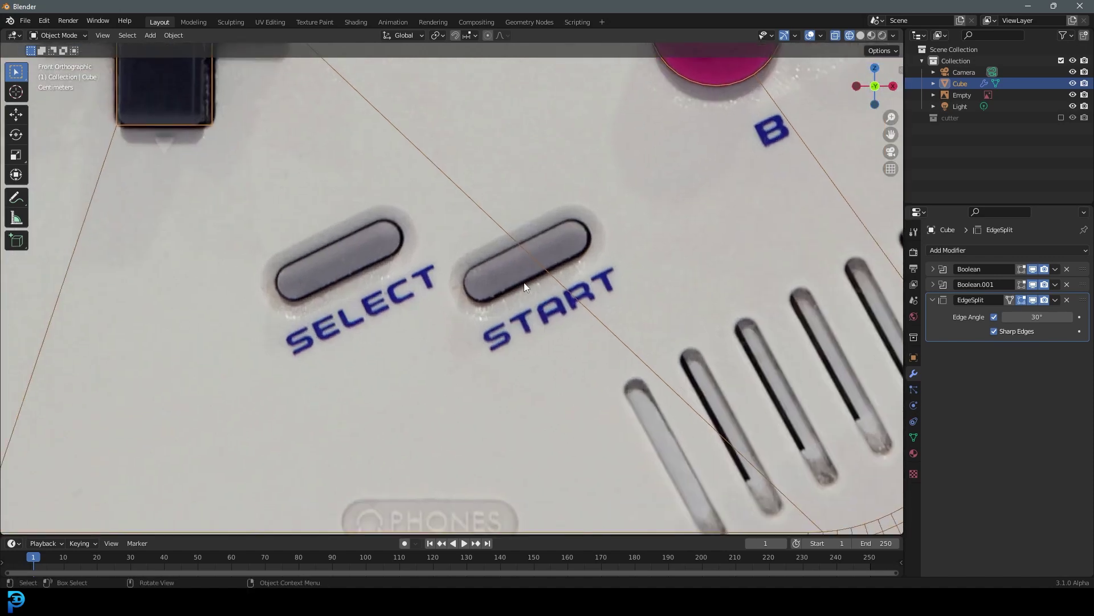
key("shift+a")
mouse_move(530, 269)
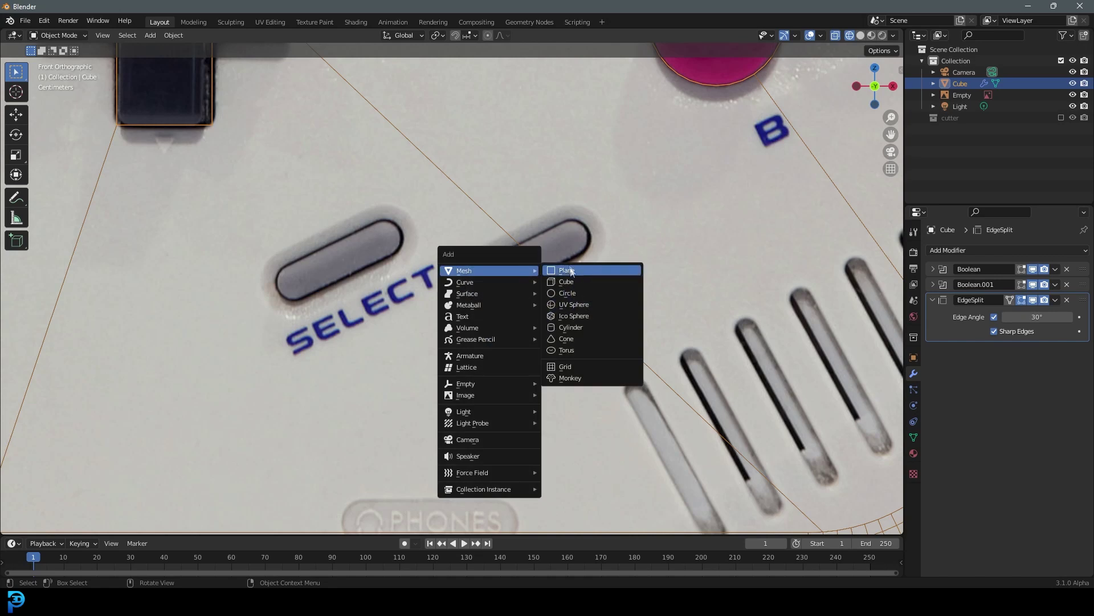
left_click(577, 316)
scroll(548, 299, "down", 3)
key("r")
key("x")
key("9")
key("0")
key("Return")
Step: Move and scale the new cylinder to match the lower rounded end of the Select button in the photo
key("g")
left_click(494, 115)
scroll(494, 115, "up", 2)
key("s")
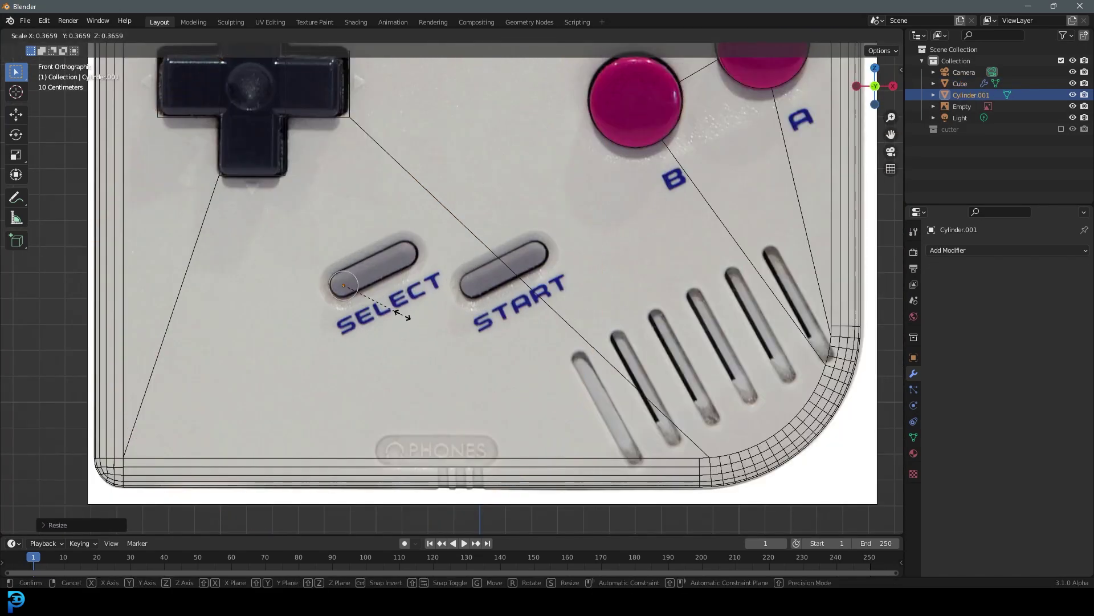
left_click(420, 320)
scroll(421, 320, "up", 5)
middle_click_drag(254, 311, 451, 324, "shift")
key("g")
left_click(450, 318)
key("s")
left_click(448, 319)
Step: Select one half of the cylinder's vertices in Edit Mode and extrude them to the Select button's other rounded end
key("Tab")
key("alt+a")
key("c")
mouse_move(402, 276)
left_mouse_down()
mouse_move(394, 264)
mouse_move(399, 294)
left_mouse_up()
right_click(398, 294)
key("e")
left_click(633, 265)
key("g")
left_click(642, 272)
Step: Scale the Select cutter's mesh along Y and move the object along Y to intersect the body's front face
mouse_move(643, 271)
middle_mouse_down()
mouse_move(411, 259)
mouse_move(454, 220)
mouse_move(403, 215)
mouse_move(454, 211)
mouse_move(382, 286)
middle_mouse_up()
key("s")
key("y")
left_click(720, 293)
key("Tab")
key("g")
key("y")
left_click(459, 244)
key("shift+z")
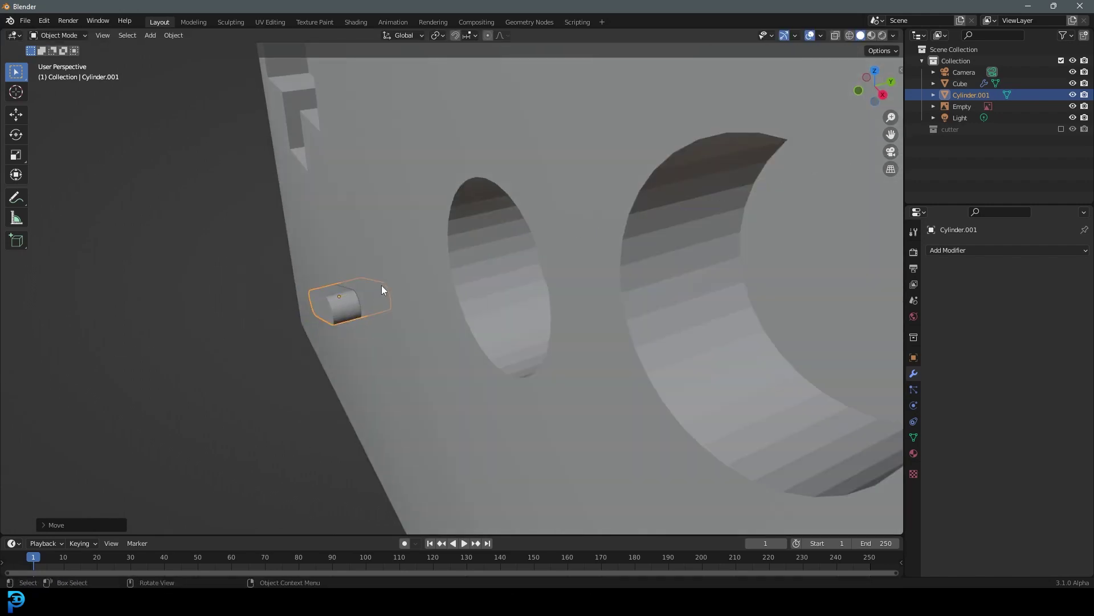
Step: Duplicate the Select cutter's mesh in the front wireframe view, placing and rotating the copy to match the Start button
key("Tab")
key("KP_1")
key("shift+z")
middle_click_drag(579, 274, 459, 292, "shift")
key("shift+d")
left_click(664, 351)
key("r")
left_click(736, 371)
Step: Check in solid shading how deep the Select and Start cutters sit in the body, and leave Edit Mode
key("shift+z")
middle_click_drag(535, 281, 469, 312)
scroll(469, 312, "up", 4)
middle_click_drag(244, 303, 289, 241)
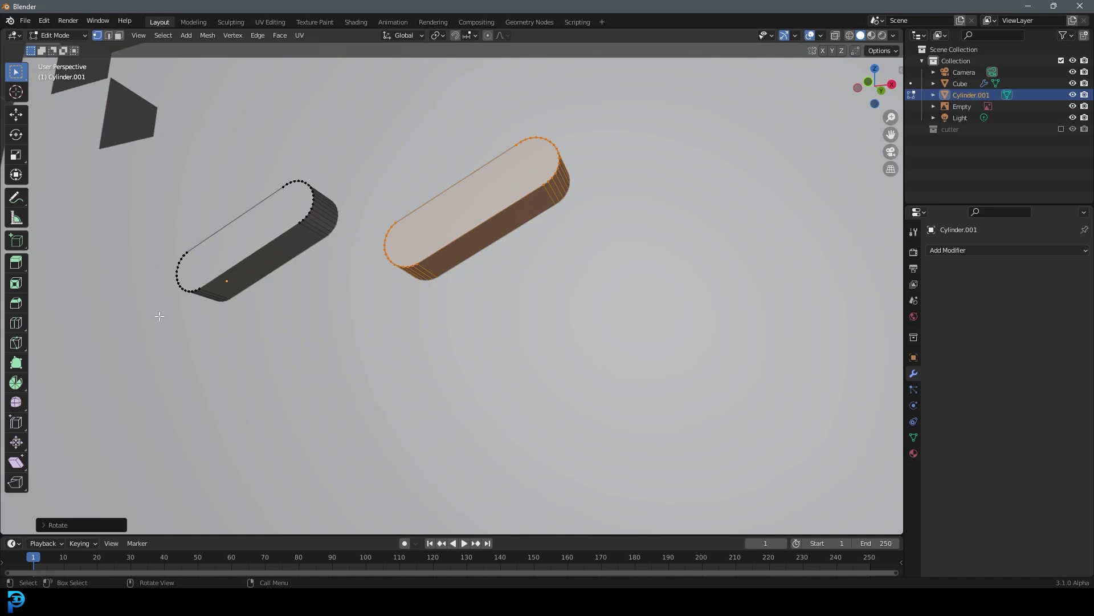
middle_click_drag(294, 179, 345, 199)
middle_click_drag(422, 227, 339, 264)
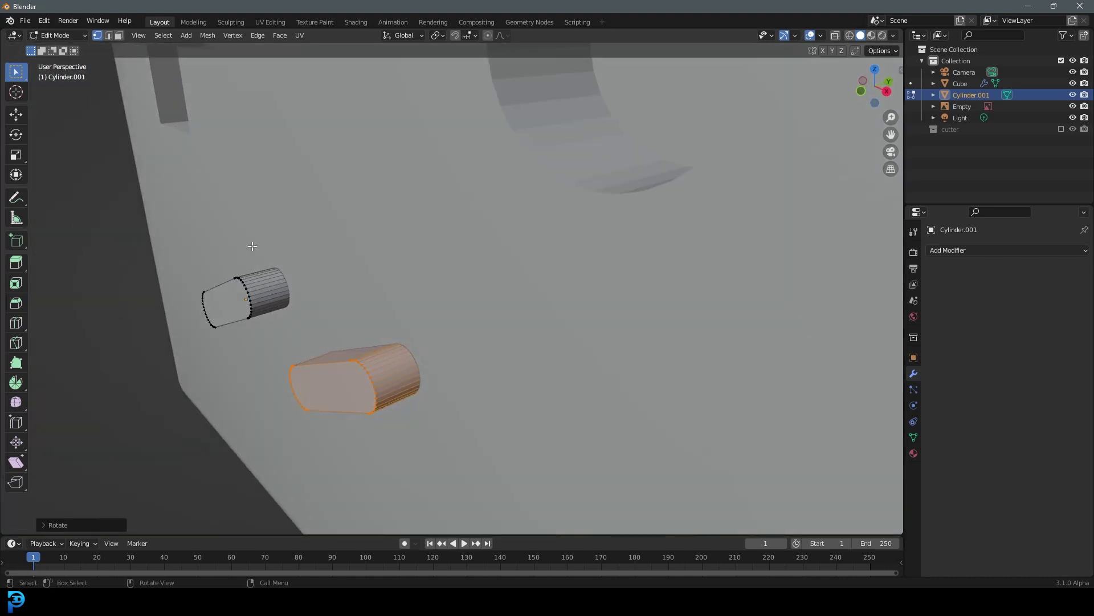
scroll(384, 354, "down", 3)
key("Tab")
middle_click_drag(415, 299, 504, 293)
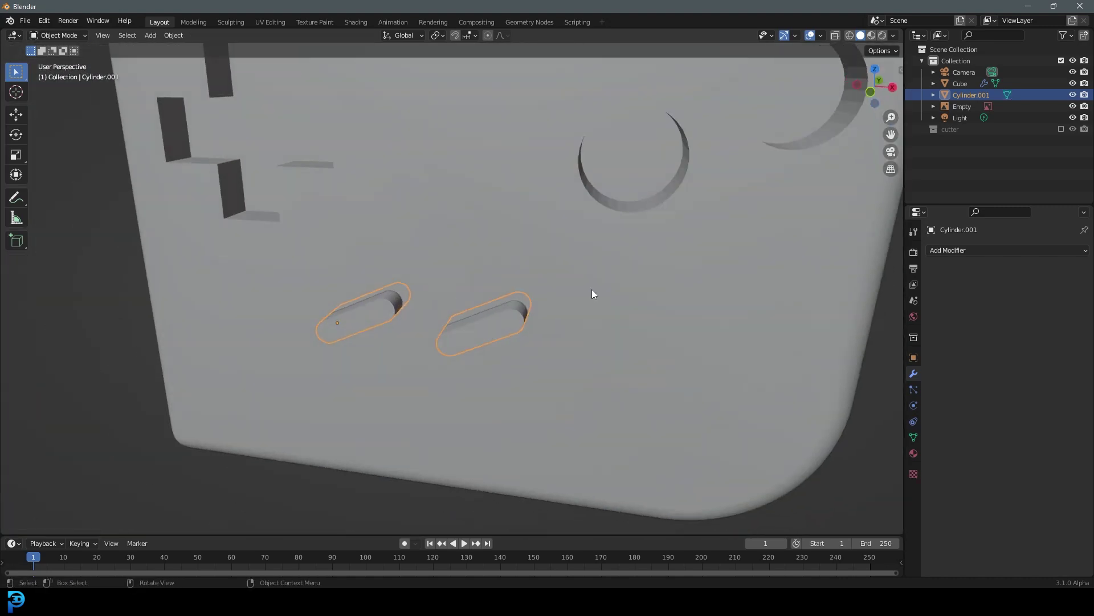
Step: Duplicate the Boolean.001 modifier on the body and set the copy's object to the Select and Start cutter, Cylinder.001
left_click(720, 253)
scroll(720, 253, "down", 3)
left_click(1055, 284)
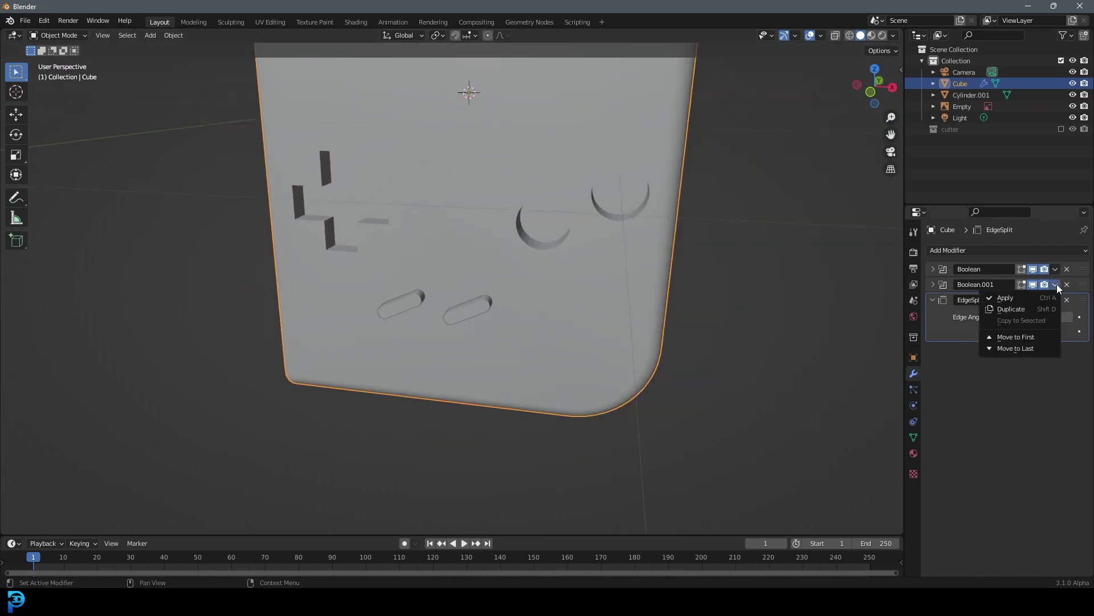
left_click(1035, 311)
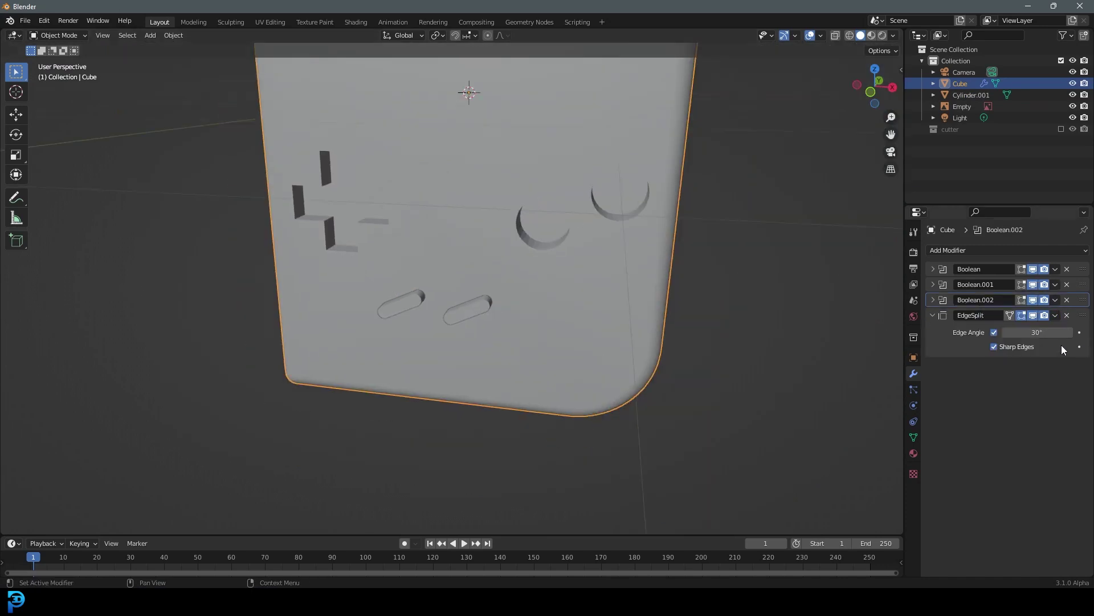
left_click(933, 299)
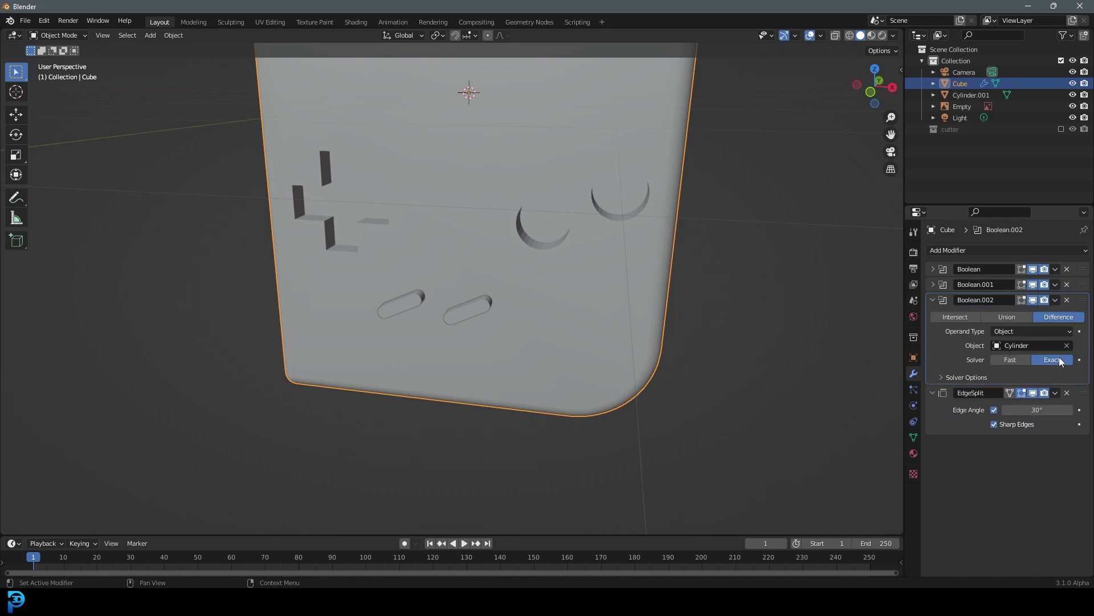
left_click(1070, 346)
left_click(490, 308)
Step: Move the Select and Start cutter to the cutter collection so its two slots are exposed in the body
left_click(489, 307)
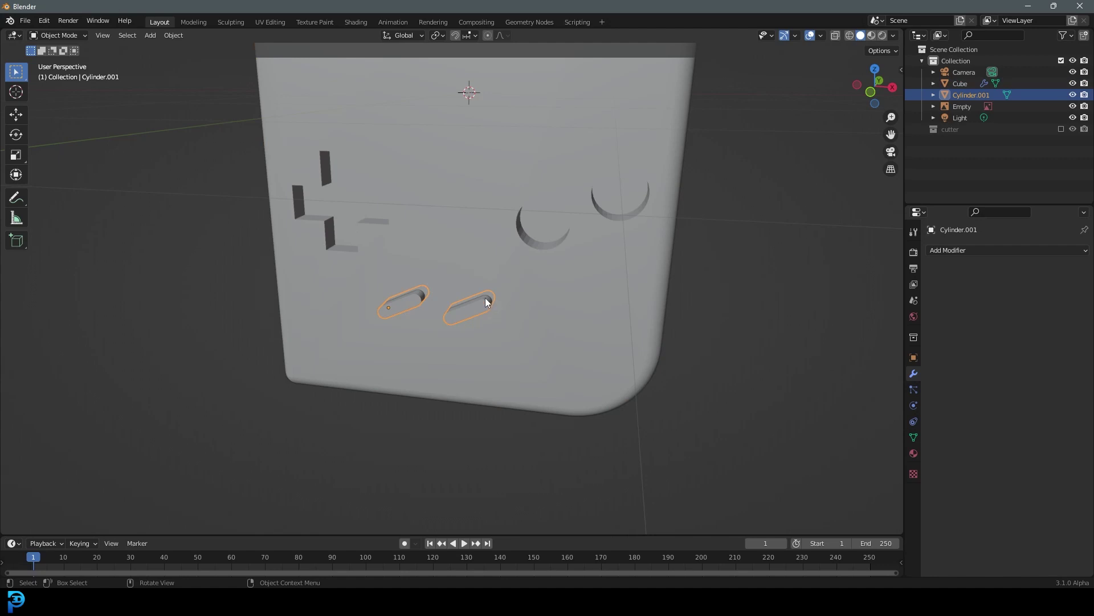
key("m")
left_click(442, 298)
middle_click_drag(436, 301, 493, 219)
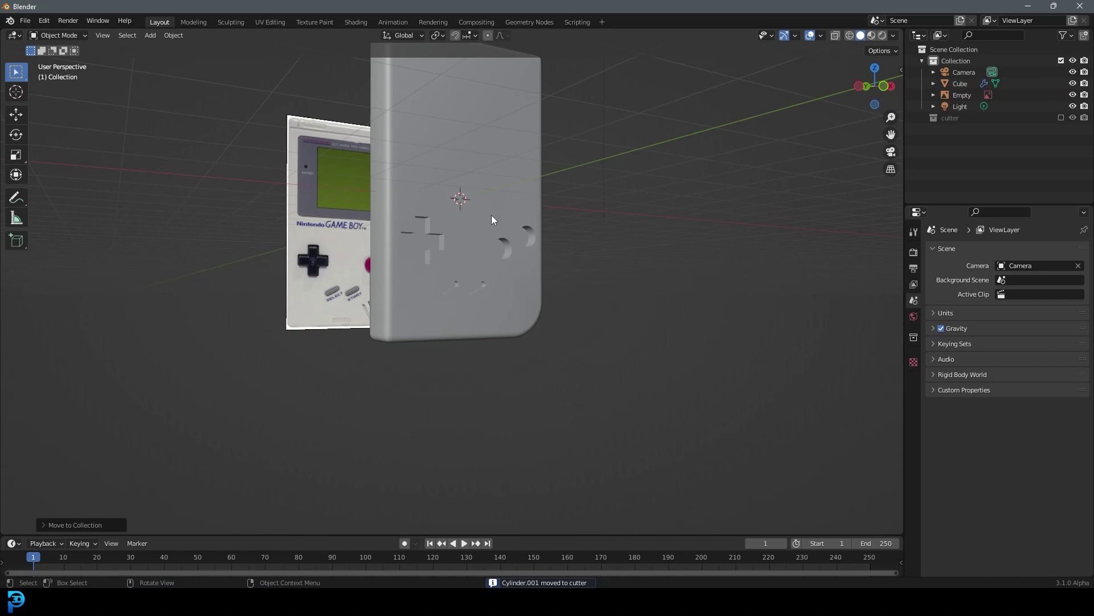
Step: Examine the speaker slots of the reference photo against the body in the front wireframe view
key("KP_1")
key("z")
left_click(402, 215)
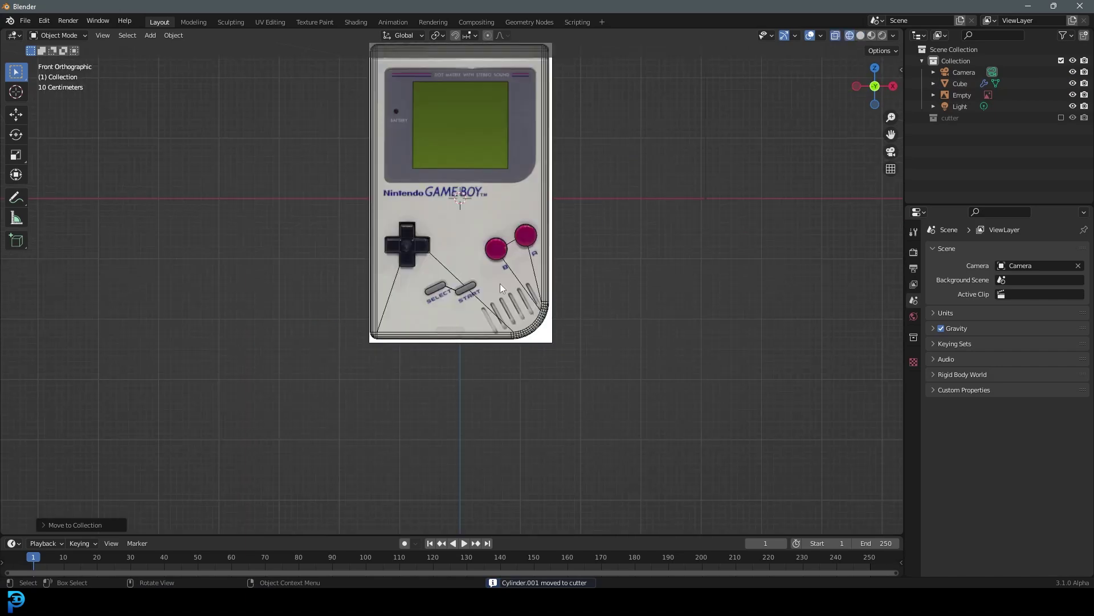
scroll(504, 277, "up", 11)
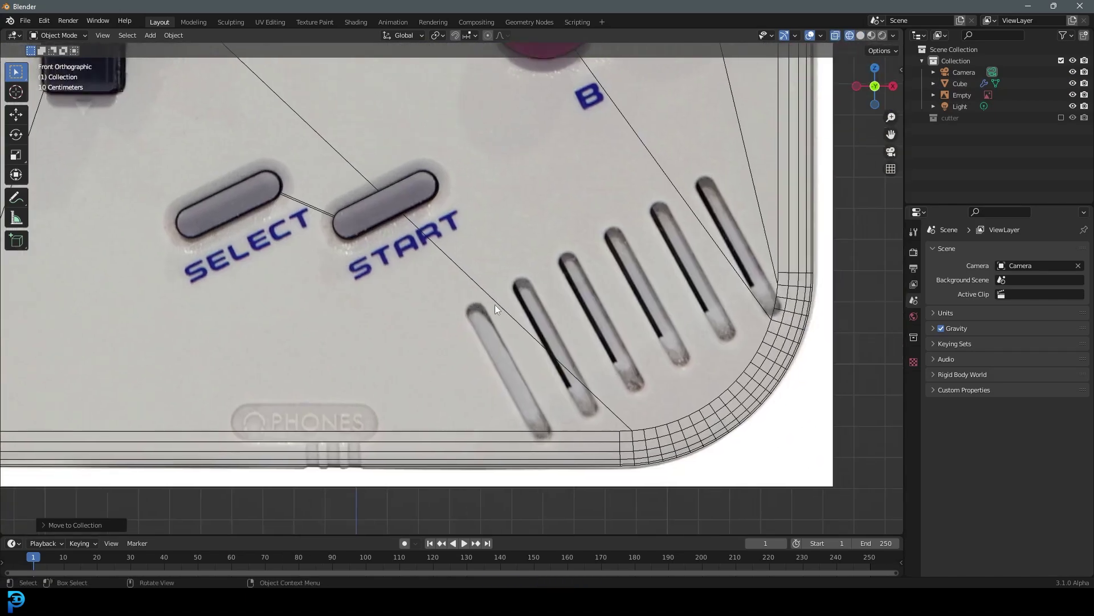
scroll(627, 392, "down", 4)
scroll(591, 293, "down", 3)
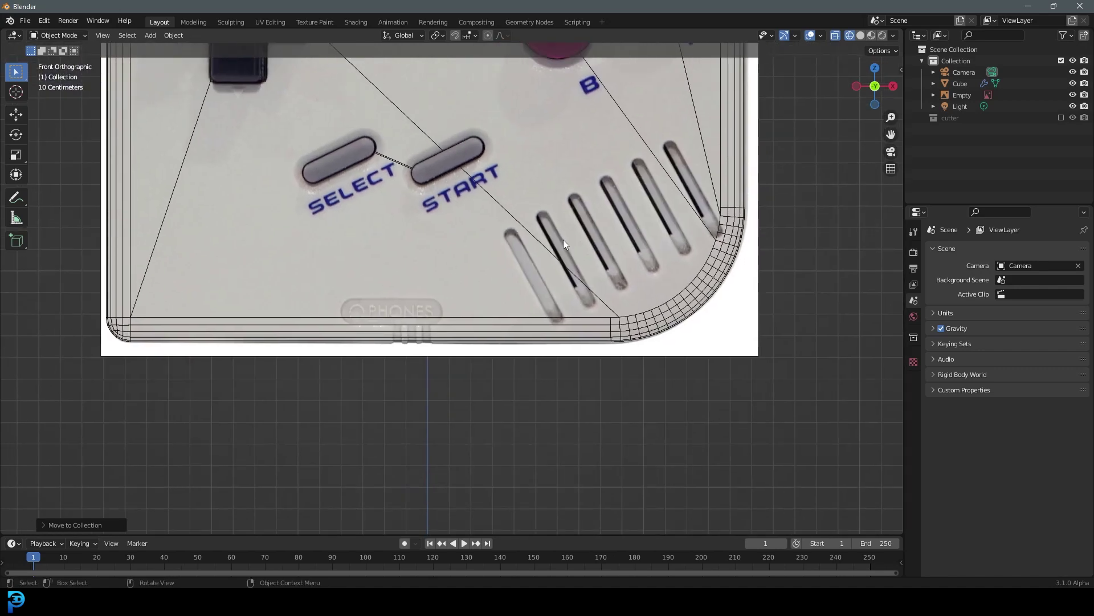
scroll(563, 244, "down", 4)
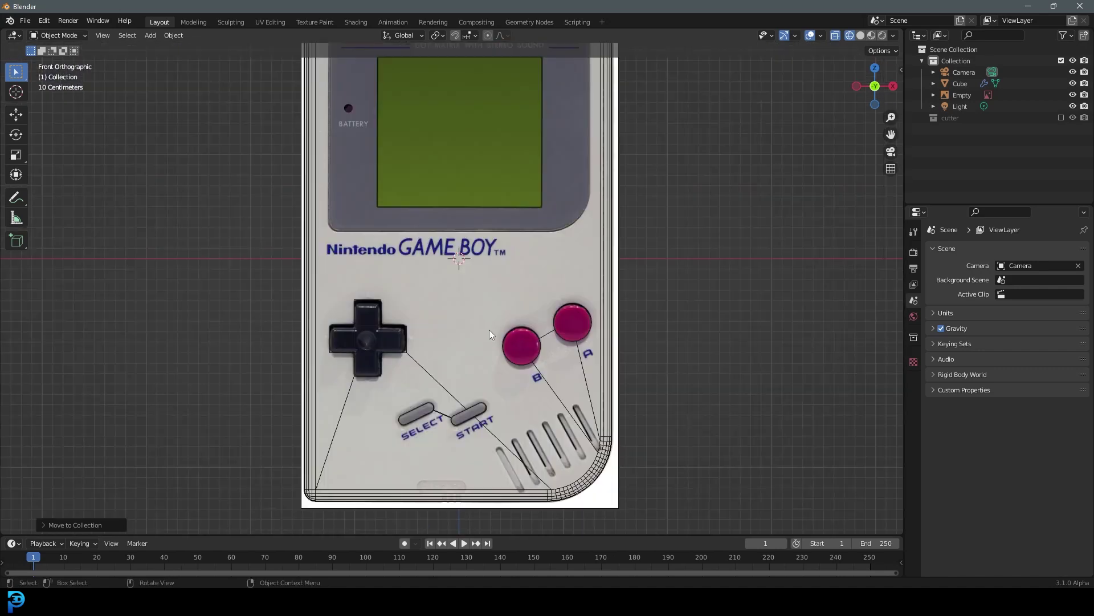
Step: Re-enable the cutter collection and duplicate the D-pad, round button and Select/Start cutters in place
left_click(609, 257)
key("z")
left_click(675, 263)
scroll(548, 302, "down", 4)
mouse_move(521, 303)
middle_mouse_down()
mouse_move(530, 309)
mouse_move(489, 323)
middle_mouse_up()
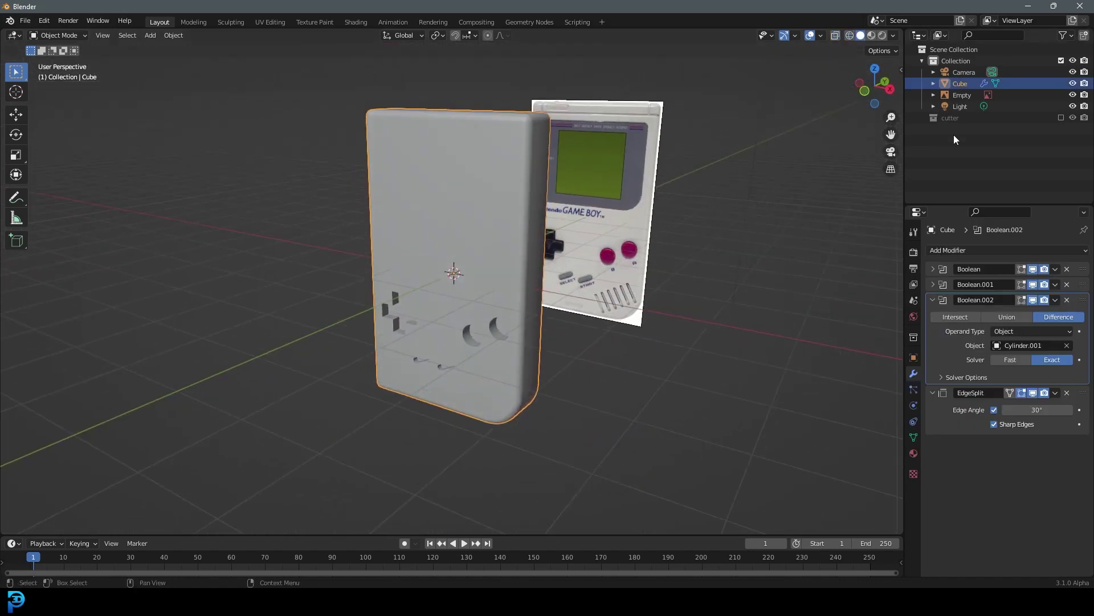
left_click(1062, 117)
scroll(495, 265, "up", 5)
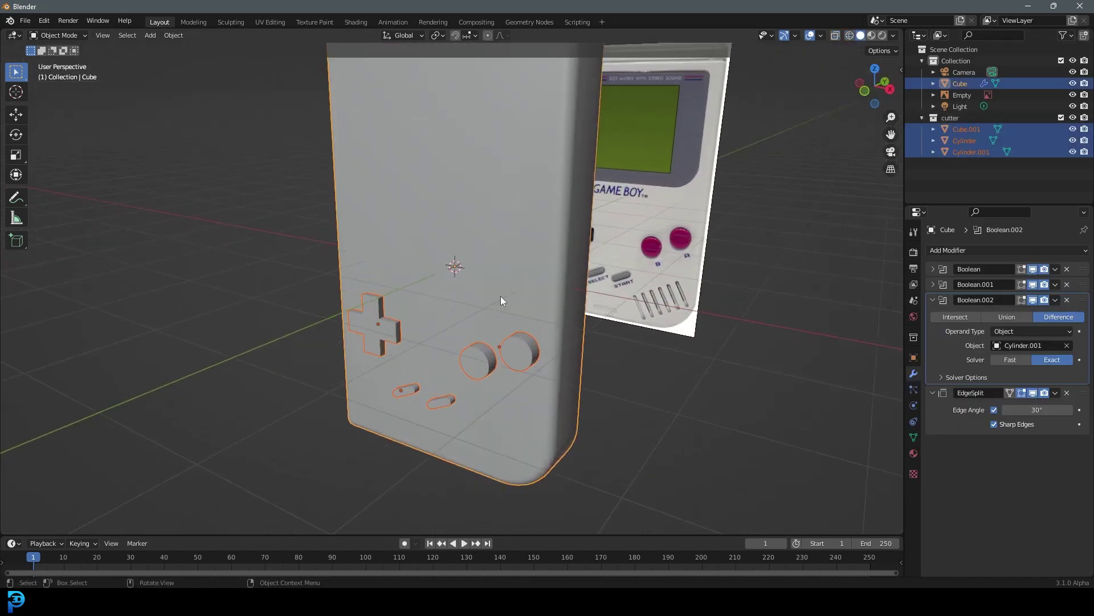
left_click(476, 381)
left_click(361, 366, "shift")
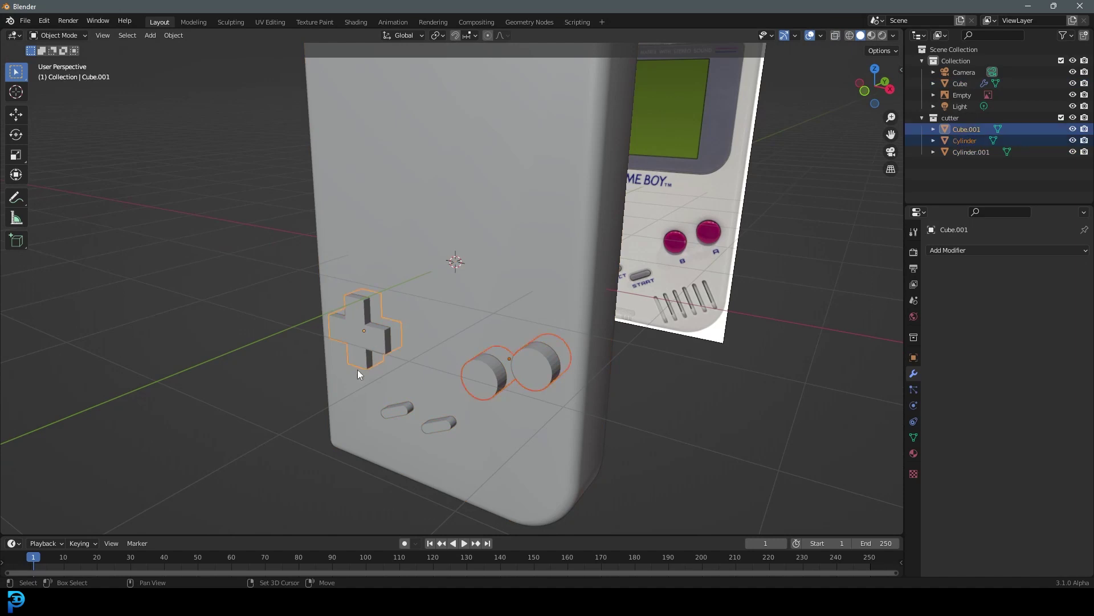
left_click(402, 408, "shift")
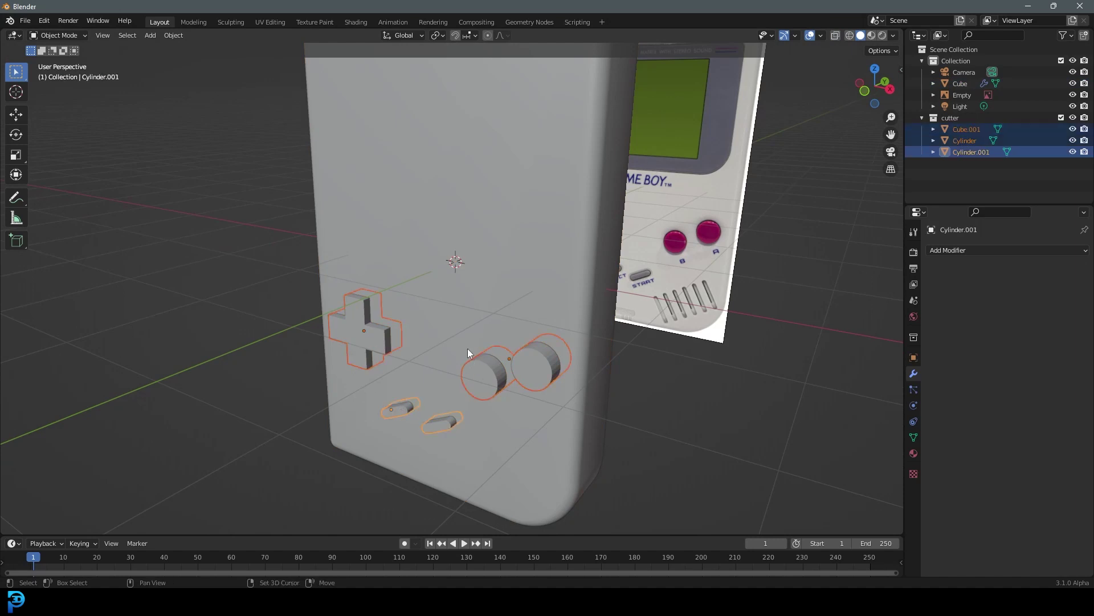
key("shift+d")
right_click(425, 301)
Step: Move the duplicated cutters to a new collection named "buttons" and exclude the cutter collection, keeping the buttons collection enabled
key("m")
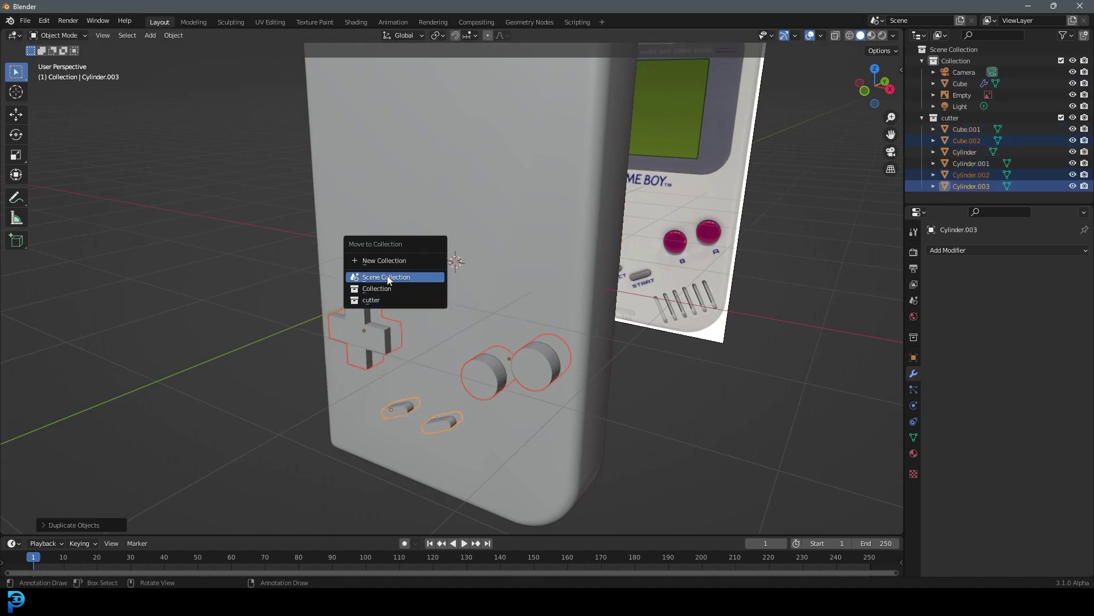
left_click(381, 260)
type("buttons")
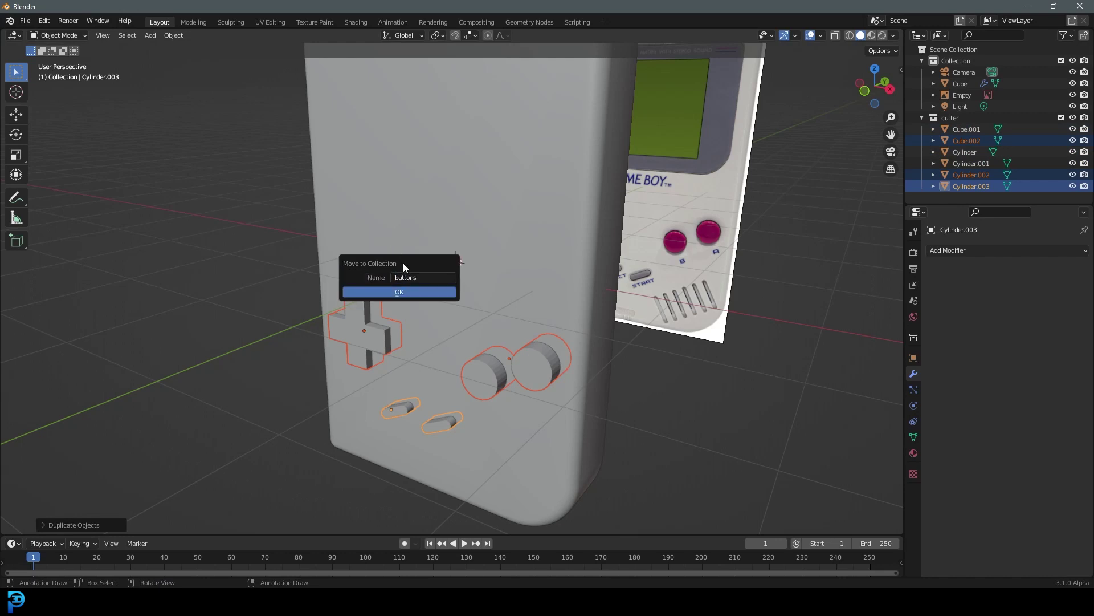
left_click(429, 293)
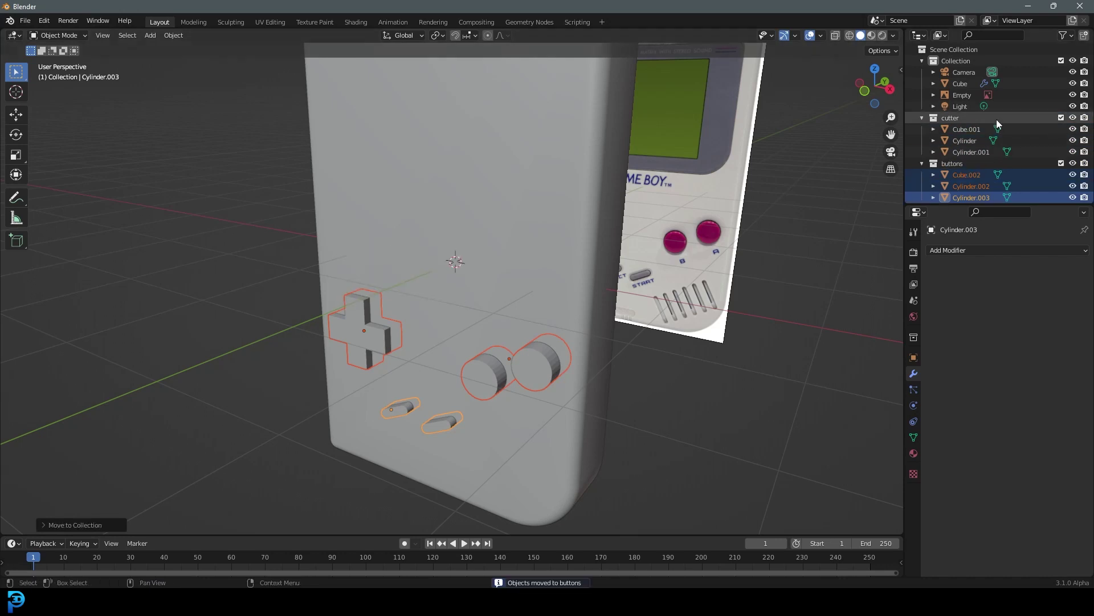
left_click(1061, 117)
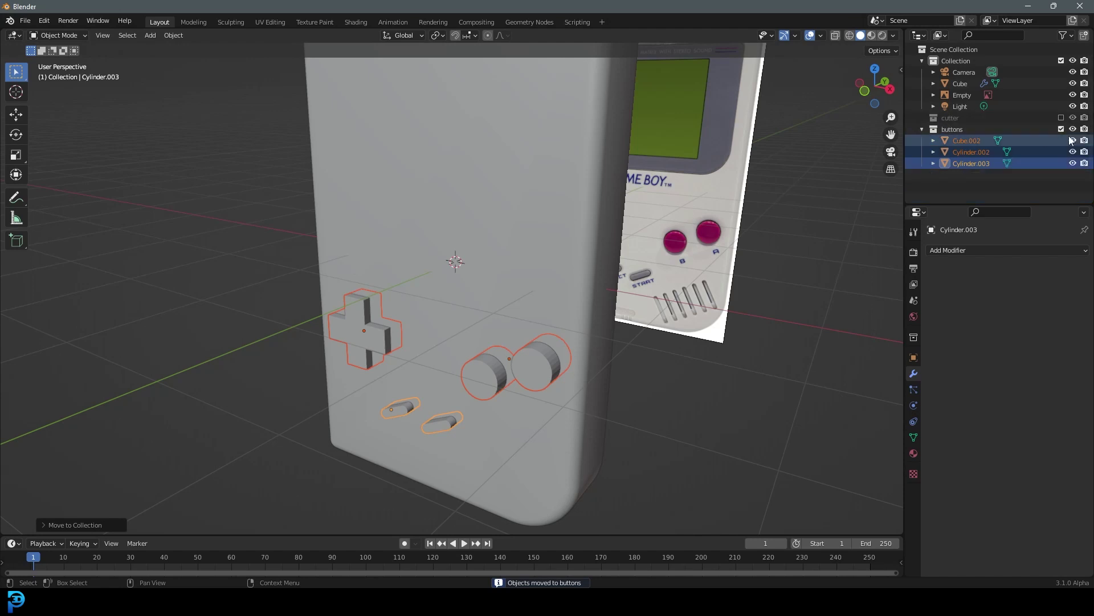
left_click(1061, 129)
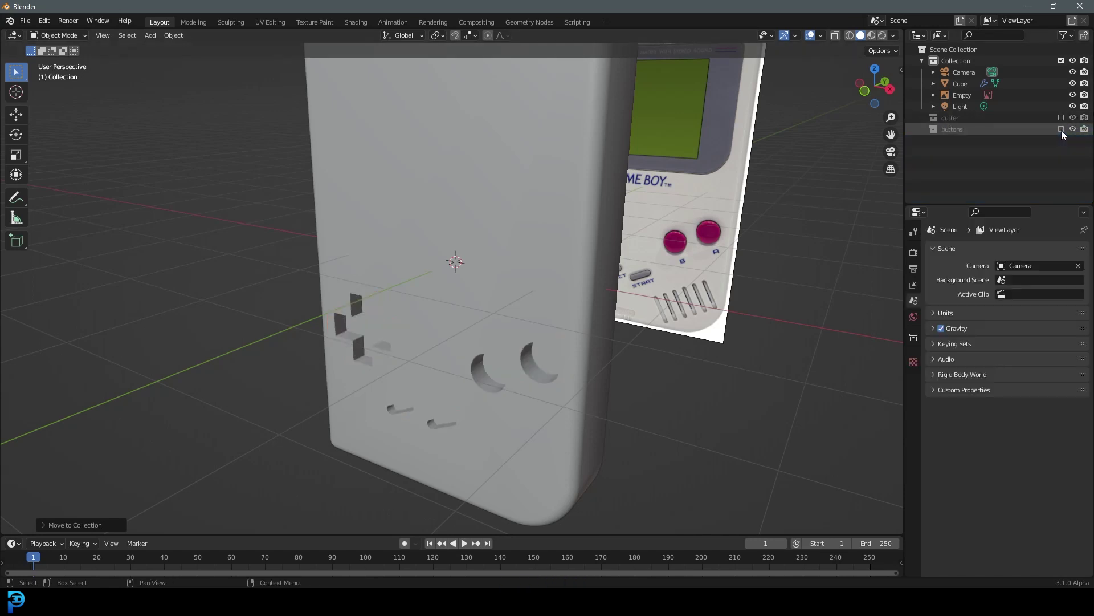
left_click(1061, 130)
Step: Scale the D-pad button's mesh to about 0.92 in the front wireframe view so it fits inside its recess
scroll(397, 365, "up", 4)
left_click(362, 252)
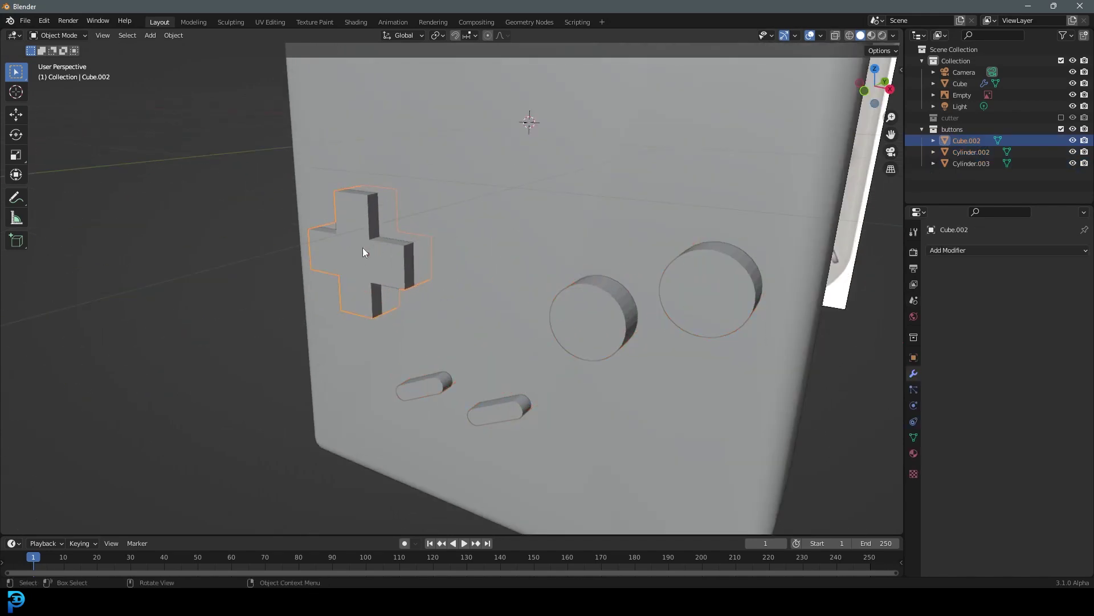
key("KP_1")
key("Tab")
key("z")
left_click(288, 252)
scroll(342, 263, "up", 4)
middle_click_drag(391, 287, 500, 305, "shift")
scroll(499, 305, "up", 1)
key("s")
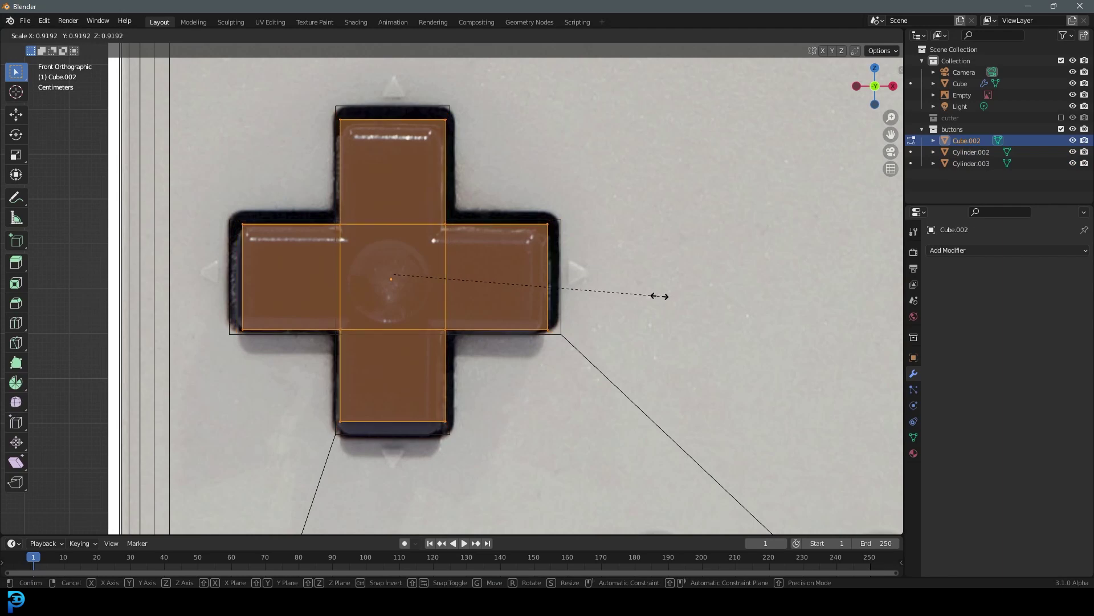
left_click(659, 296)
key("s")
left_click(674, 305)
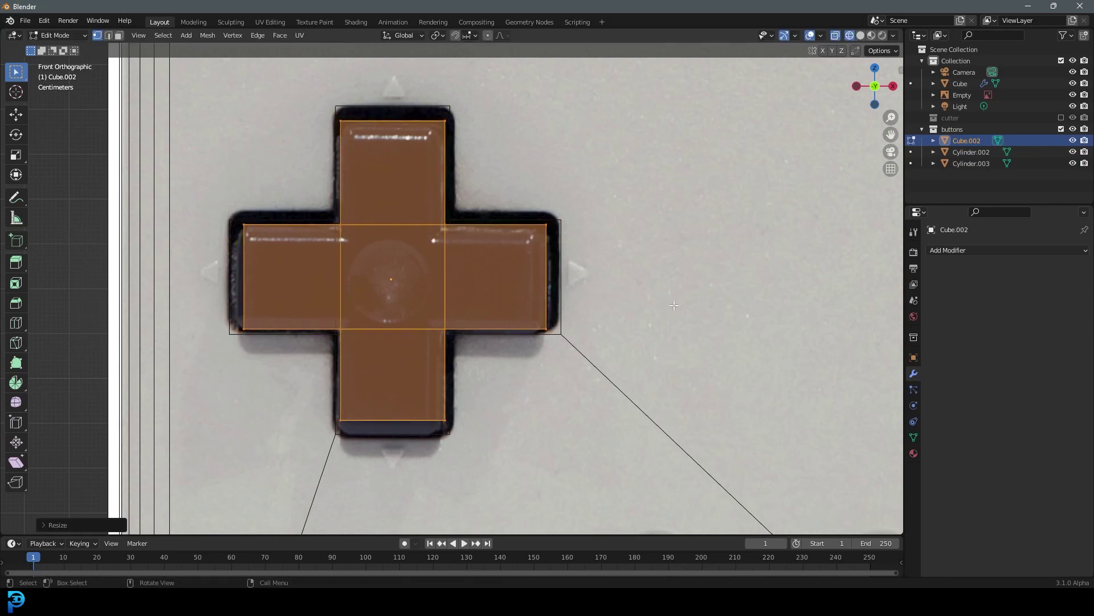
Step: Bevel all edges of the D-pad button with a width of about 0.19 m and 3 segments
key("ctrl+b")
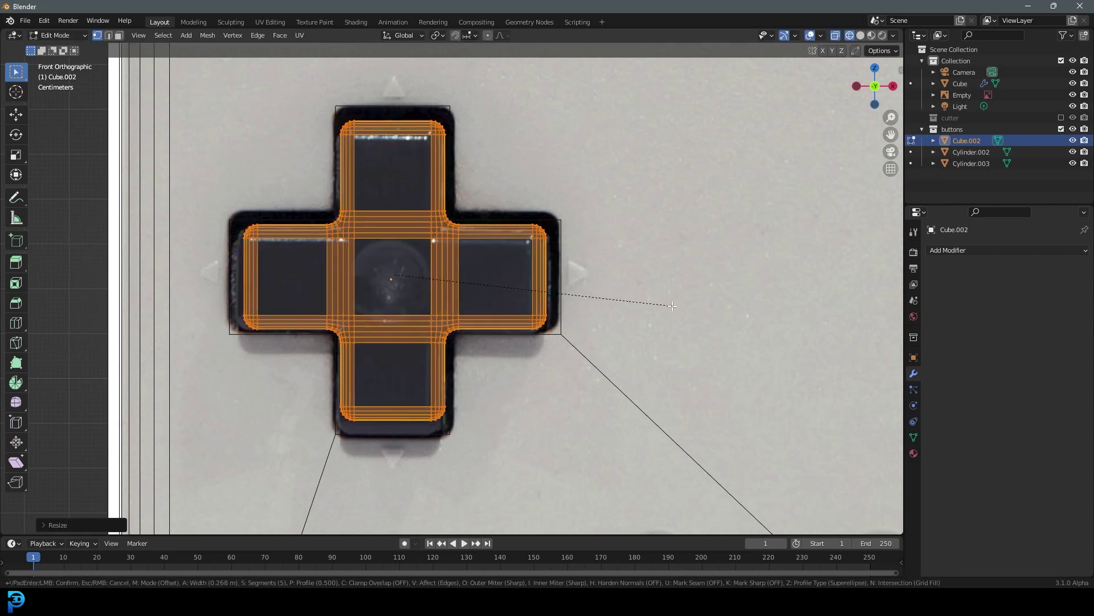
scroll(660, 298, "up", 1)
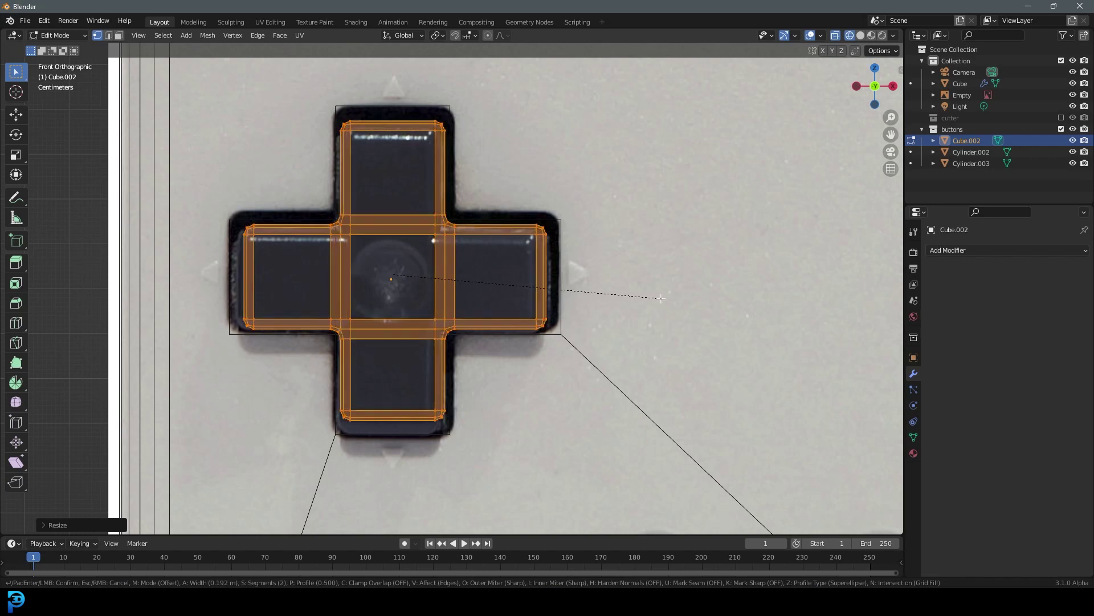
scroll(660, 298, "down", 3)
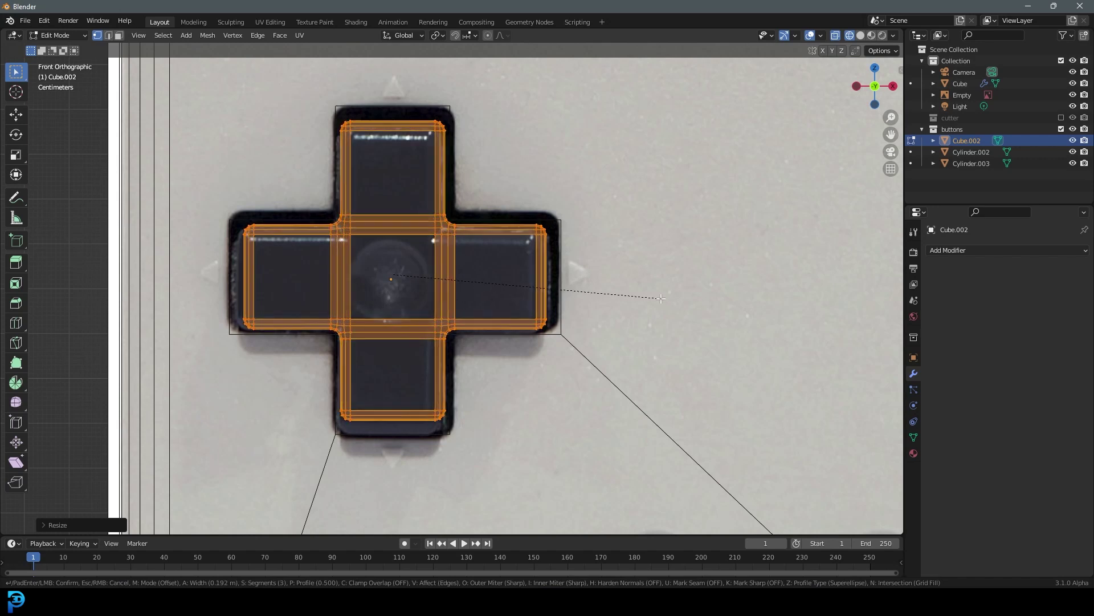
left_click(661, 298)
Step: Move the end of the D-pad button's lower arm about 0.023 m down and the left arm's end outward to match the photo
scroll(540, 380, "up", 1)
left_click_drag(473, 358, 341, 422)
key("g")
key("z")
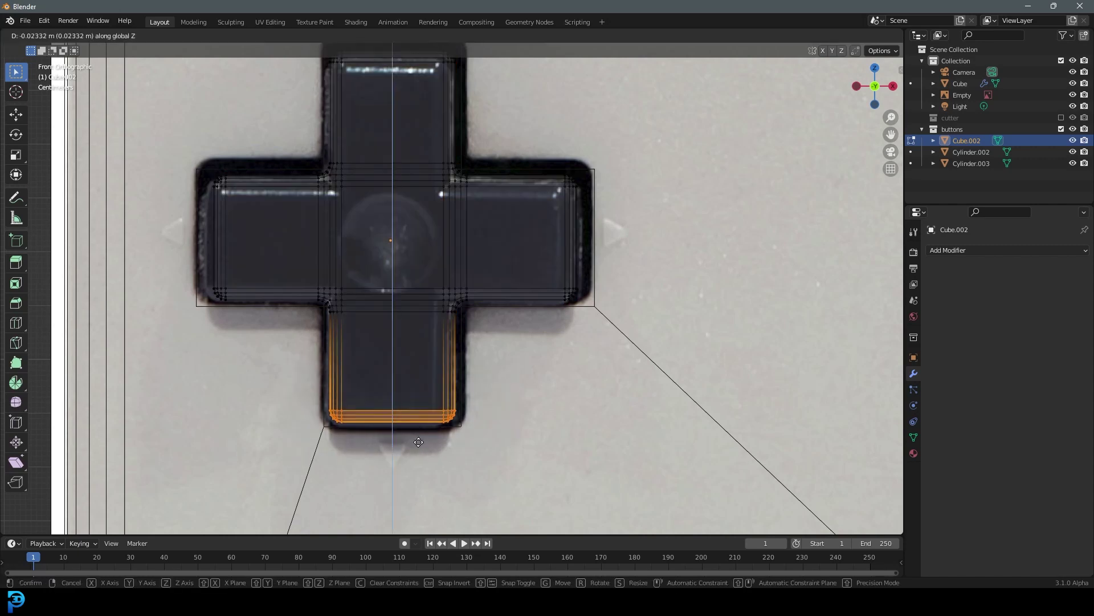
left_click(418, 443)
middle_click_drag(419, 176, 414, 332, "shift")
left_click_drag(261, 255, 493, 131)
middle_click_drag(613, 392, 589, 316, "shift")
left_click_drag(621, 419, 501, 229)
left_click_drag(125, 429, 211, 211)
key("g")
key("x")
left_click(209, 212)
Step: Leave Edit Mode in solid shading and move the D-pad button about 0.035 m along Y into the body
key("z")
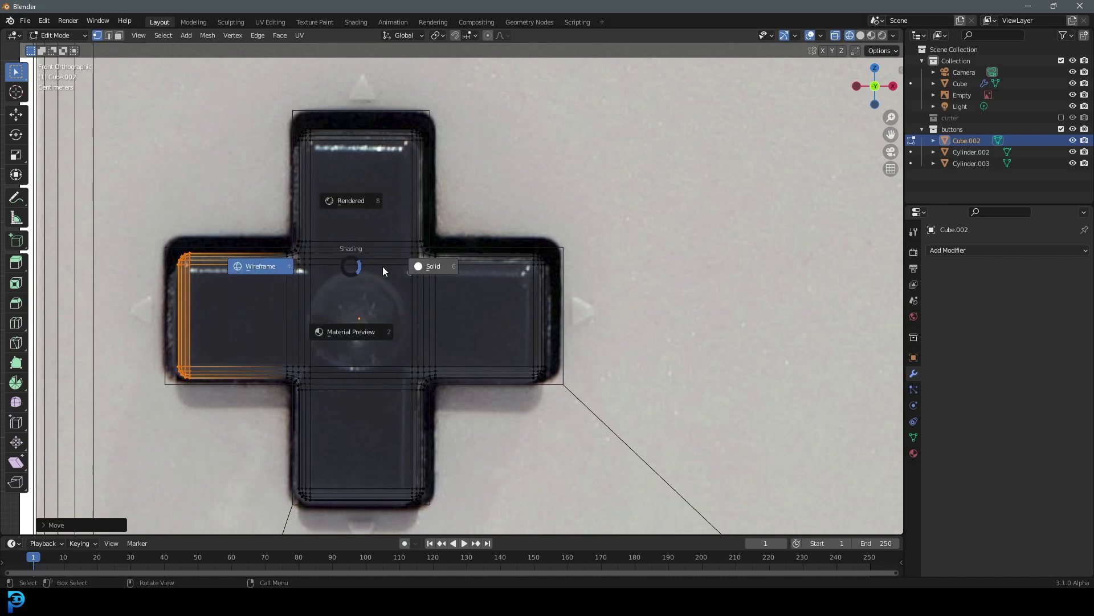
left_click(450, 265)
scroll(484, 270, "down", 3)
scroll(494, 275, "down", 5)
key("Tab")
middle_click_drag(495, 275, 446, 280)
scroll(446, 281, "up", 3)
scroll(448, 288, "up", 3)
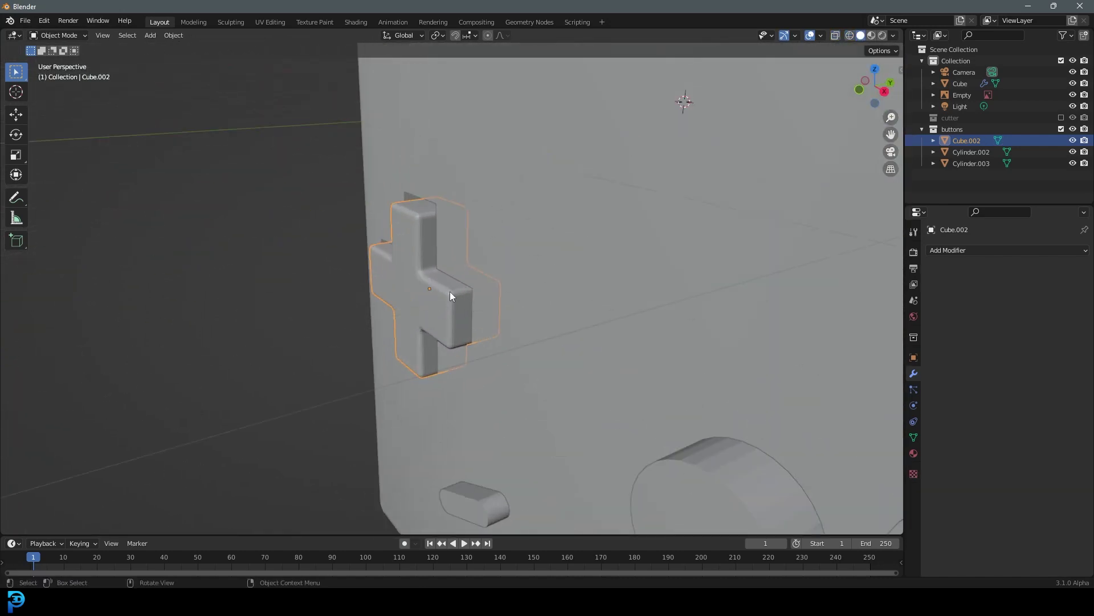
key("g")
key("y")
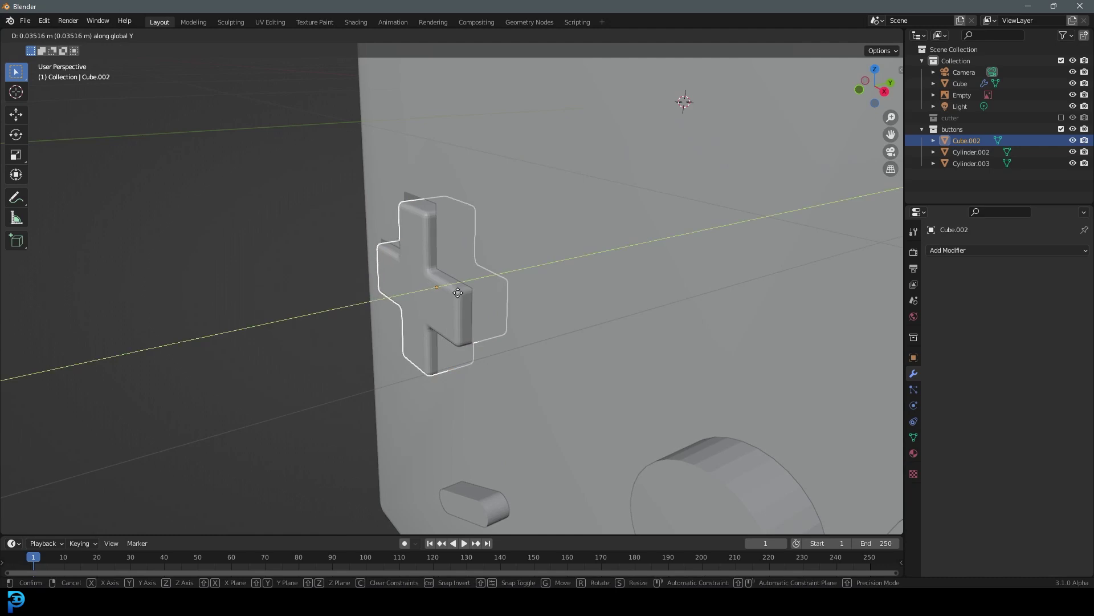
left_click(458, 292)
Step: Move the front faces of both round buttons back along Y and bevel their rims with 4 segments
scroll(456, 274, "down", 4)
middle_click_drag(581, 425, 530, 323, "shift")
scroll(531, 323, "up", 4)
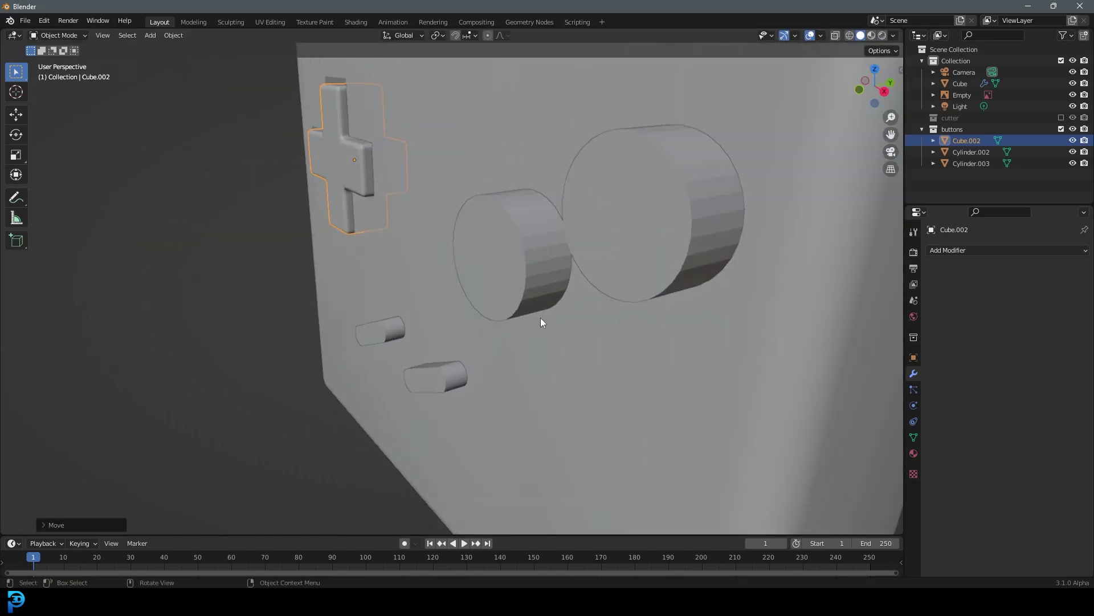
left_click(536, 285)
key("Tab")
middle_click_drag(570, 223, 508, 280, "shift")
key("alt+a")
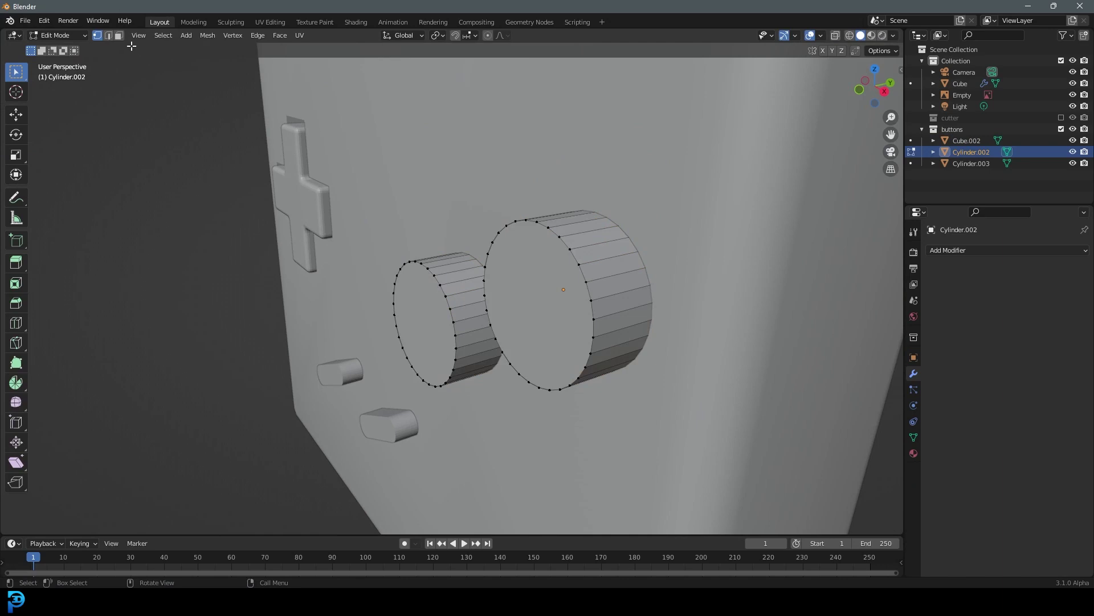
left_click(438, 315)
left_click(541, 295, "shift")
key("g")
key("y")
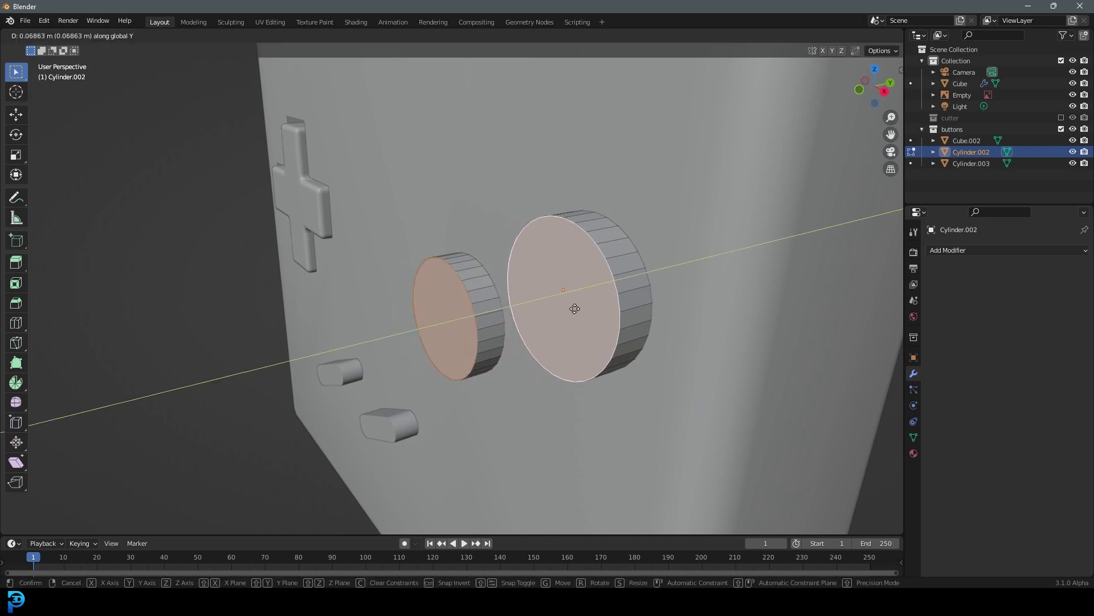
left_click(591, 307)
key("ctrl+b")
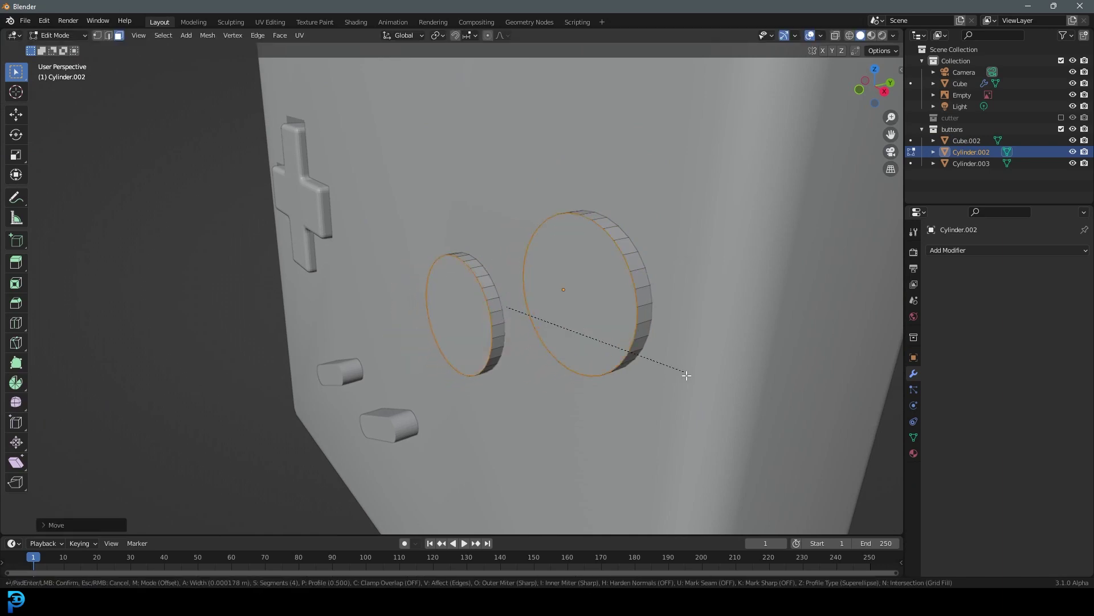
left_click(692, 380)
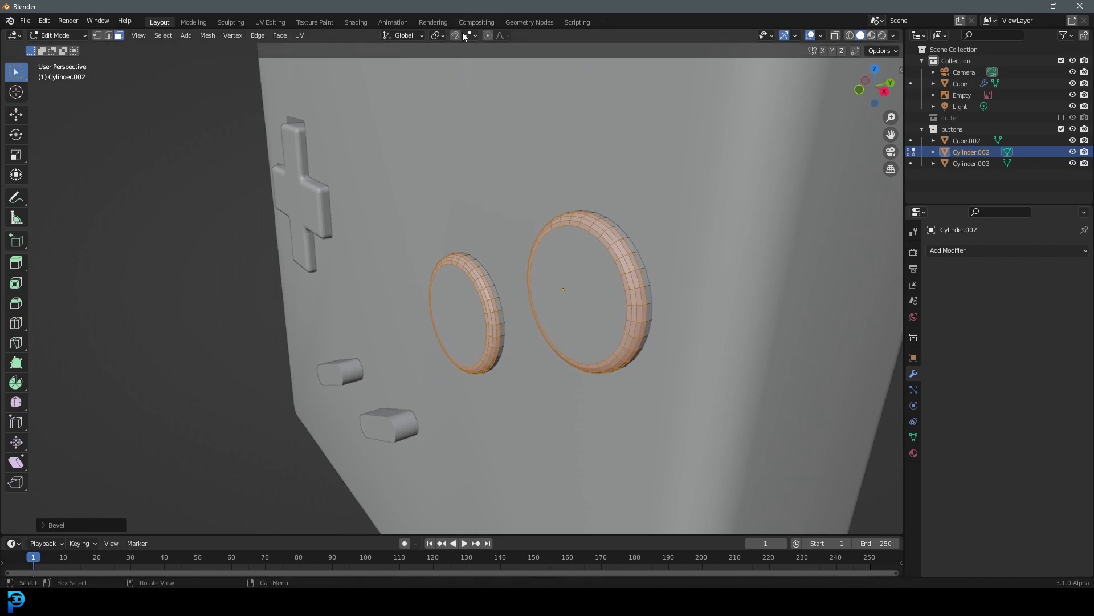
Step: Scale both round buttons down slightly around their individual origins to leave a gap to their recesses
left_click(440, 35)
left_click(464, 73)
key("a")
middle_click_drag(609, 264, 621, 254)
key("alt+z")
middle_click_drag(684, 275, 567, 302)
key("s")
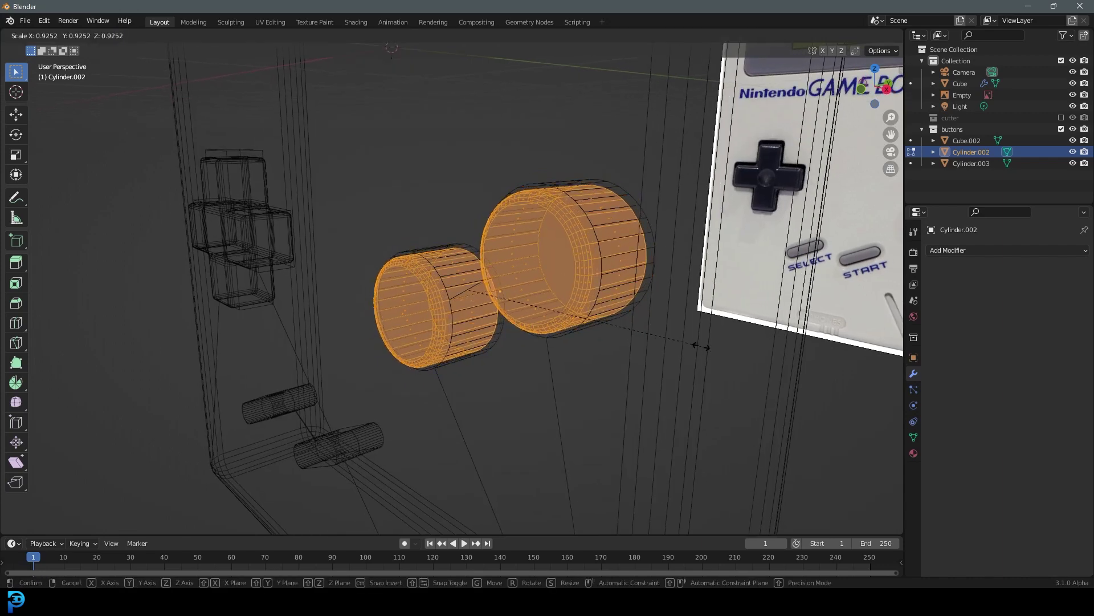
left_click(705, 353)
key("z")
left_click(786, 352)
middle_click_drag(559, 303, 623, 297)
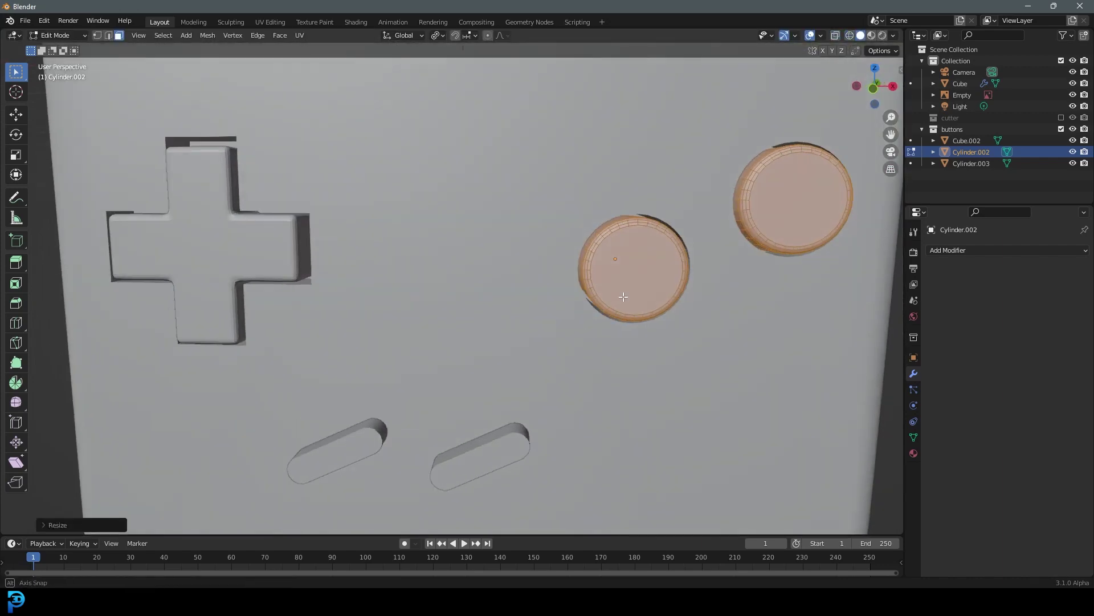
middle_click_drag(672, 227, 596, 182)
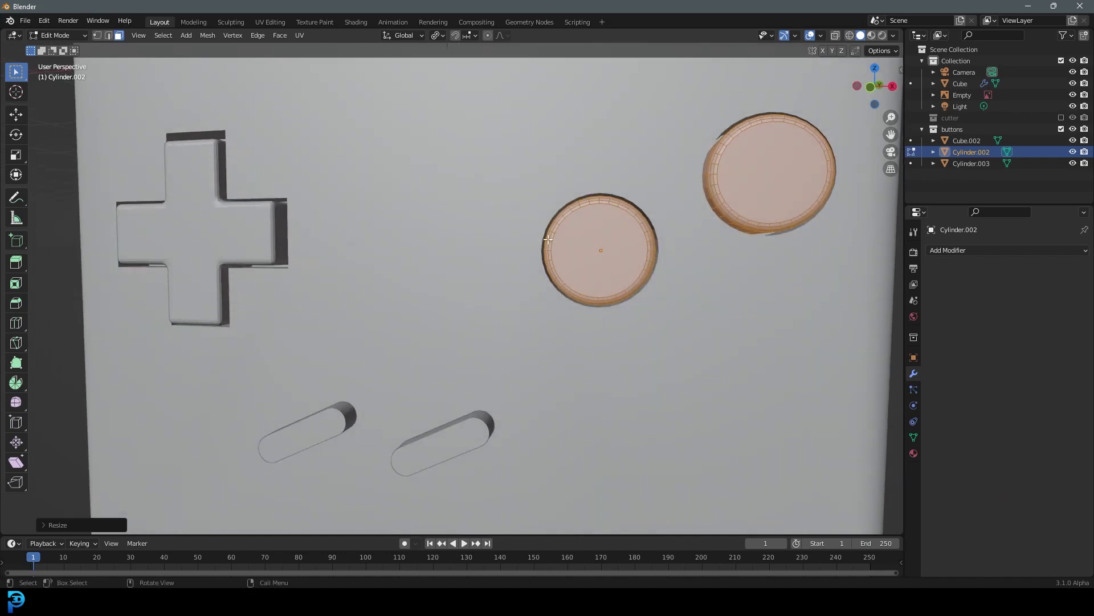
Step: Adjust the depth of both round buttons in their recesses along Y
middle_click_drag(589, 241, 405, 303)
middle_click_drag(402, 377, 450, 371)
key("g")
key("y")
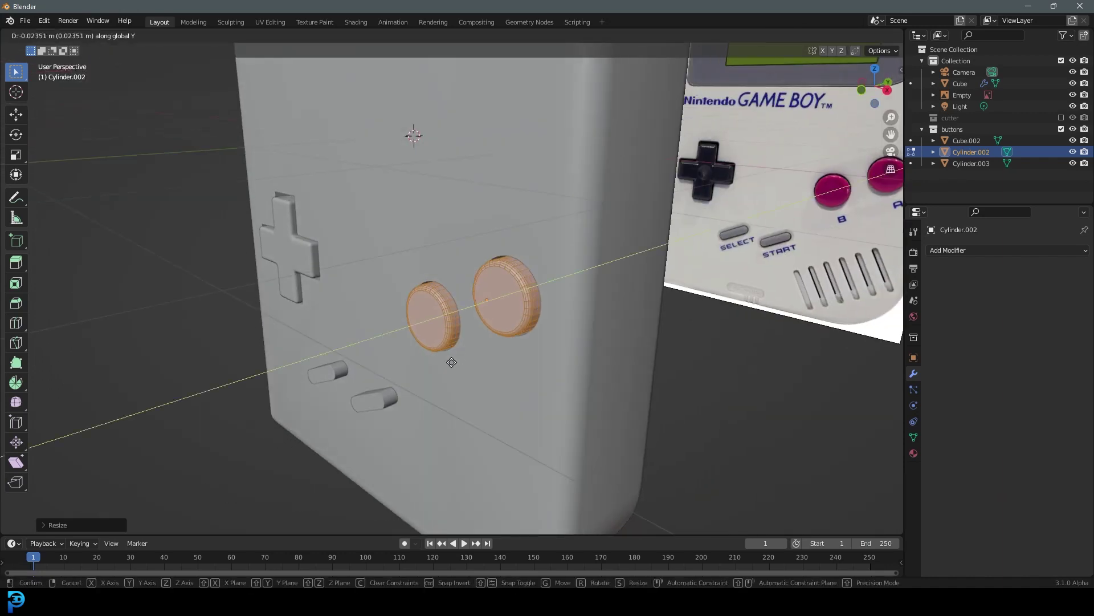
left_click(489, 366)
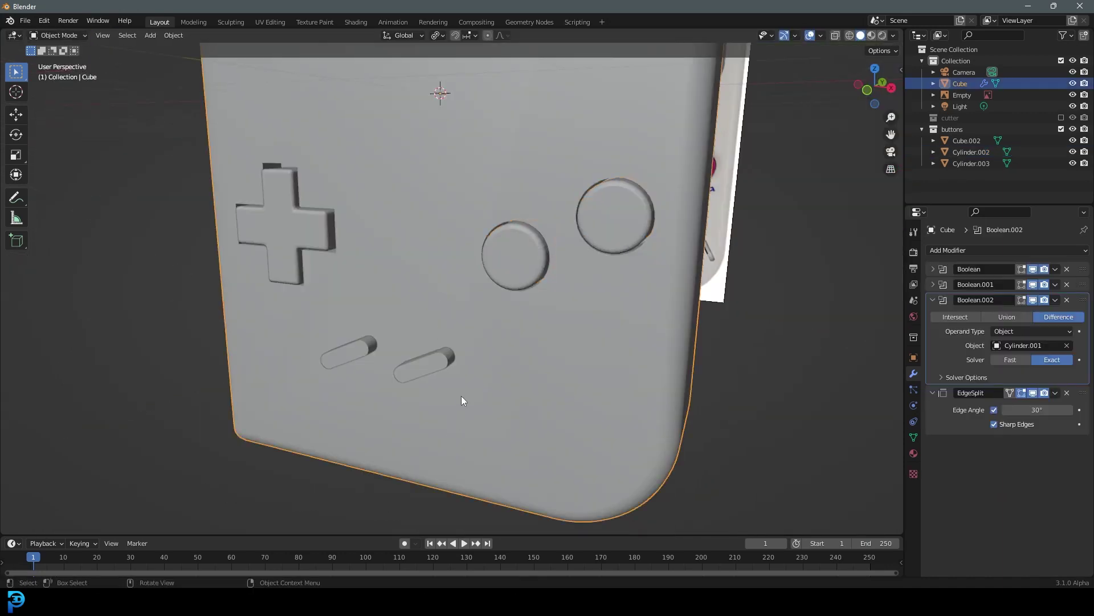
Step: Move the front faces of the Select and Start buttons back along Y and bevel their rims
left_click(452, 357)
key("Tab")
middle_click_drag(450, 359, 413, 349)
scroll(412, 349, "up", 3)
left_click(371, 335)
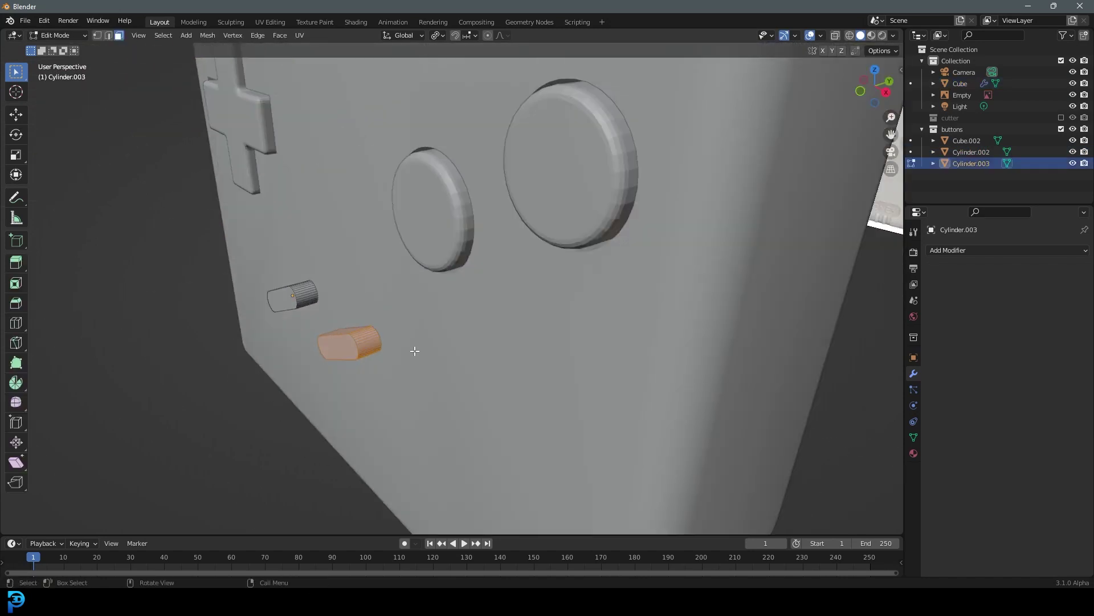
left_click(287, 310, "shift")
middle_click_drag(287, 310, 328, 327)
key("g")
key("y")
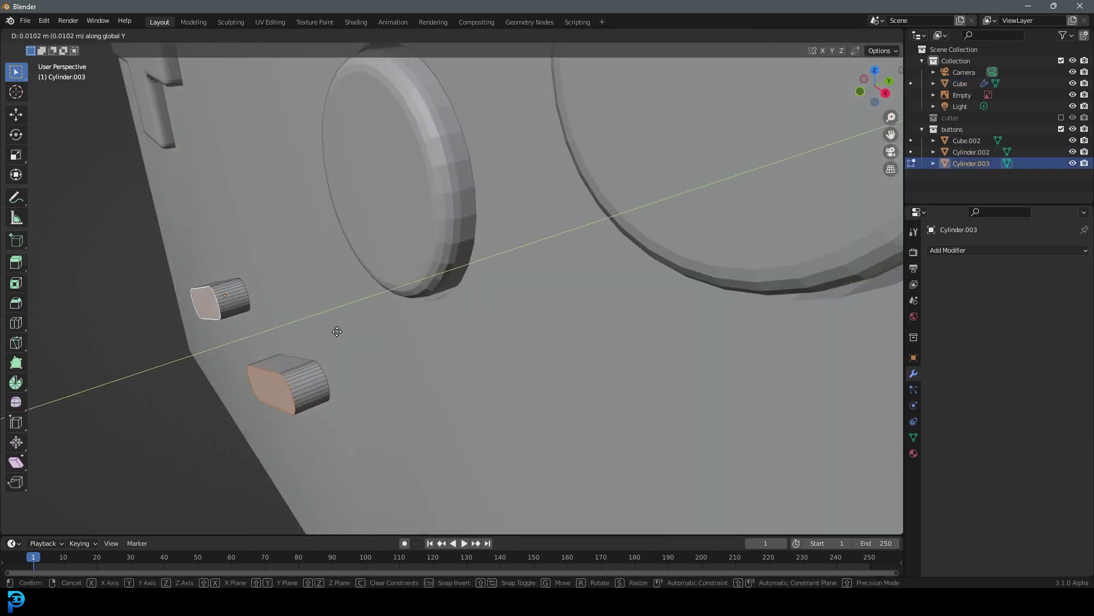
left_click(353, 328)
key("ctrl+b")
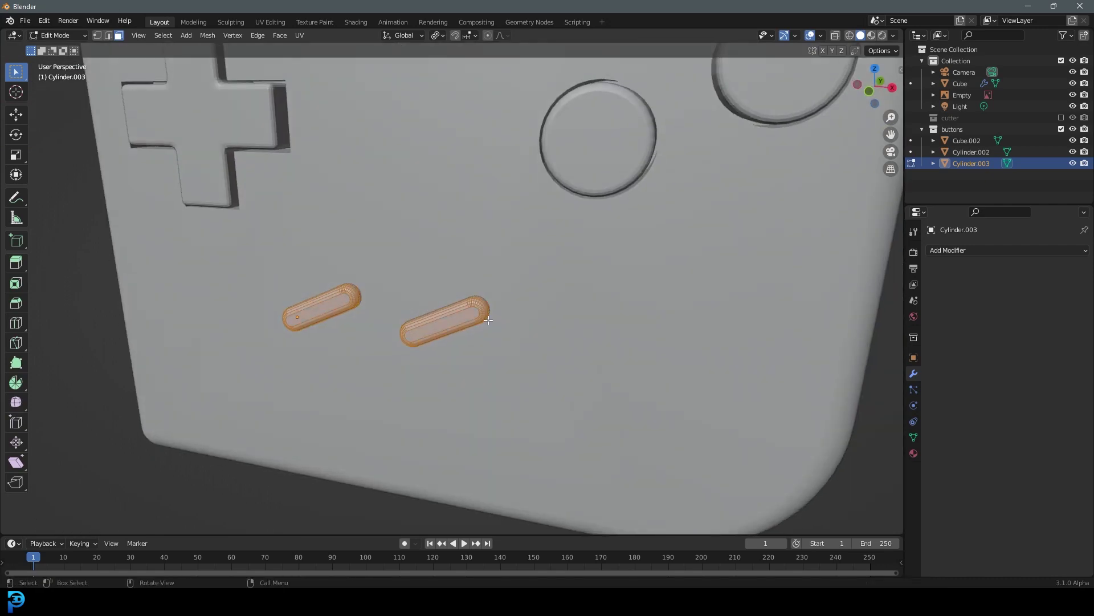
Step: Scale the Select and Start buttons down slightly around their individual origins to leave a gap to their recesses
left_click(437, 36)
scroll(467, 66, "up", 3)
left_click(437, 35)
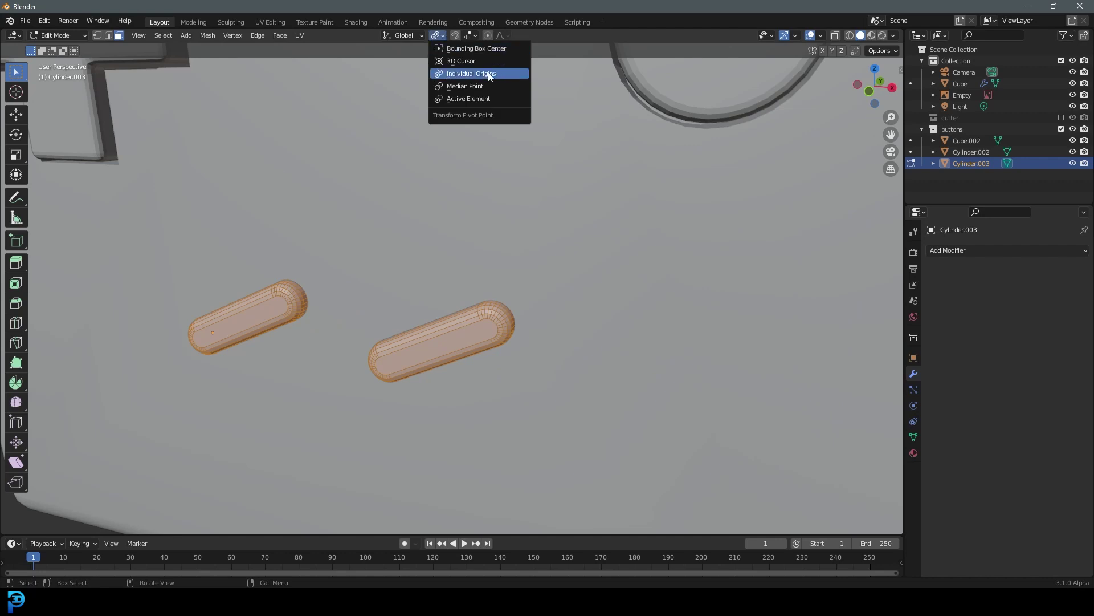
left_click(471, 74)
middle_click_drag(587, 97, 589, 313)
key("s")
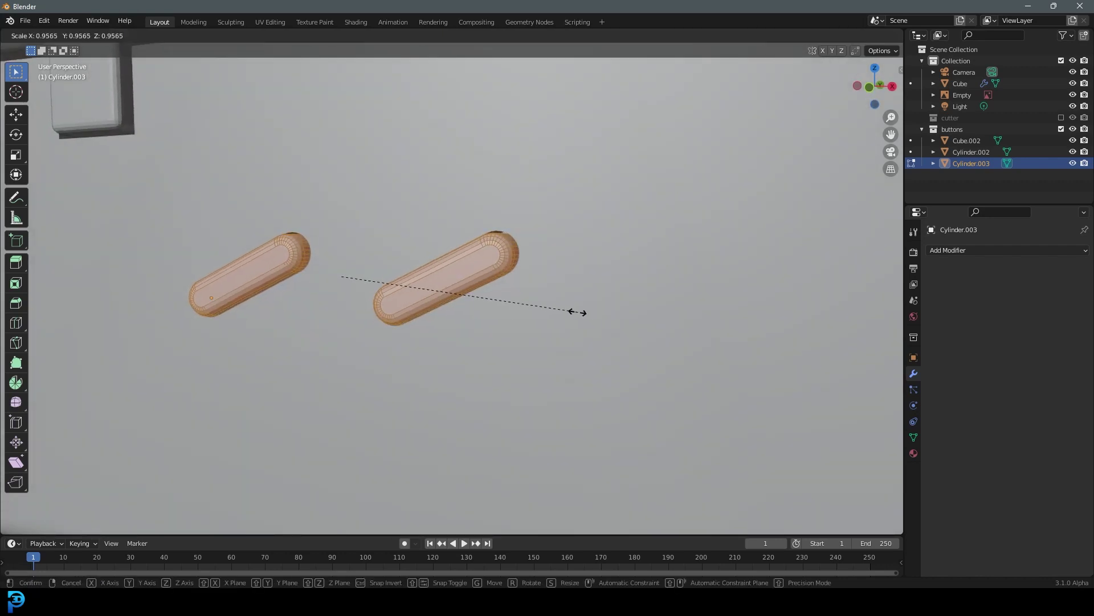
left_click(567, 311)
Step: Set the transform pivot back to Median Point and return to Object Mode
middle_click_drag(334, 278, 403, 283)
scroll(403, 283, "down", 5)
left_click(436, 36)
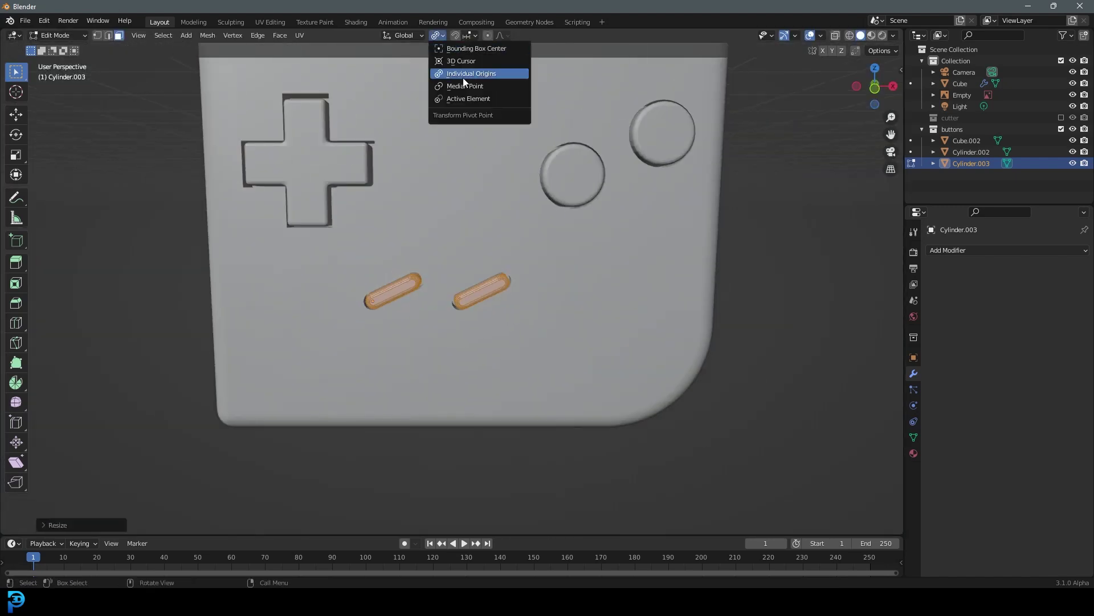
left_click(501, 84)
left_click(57, 35)
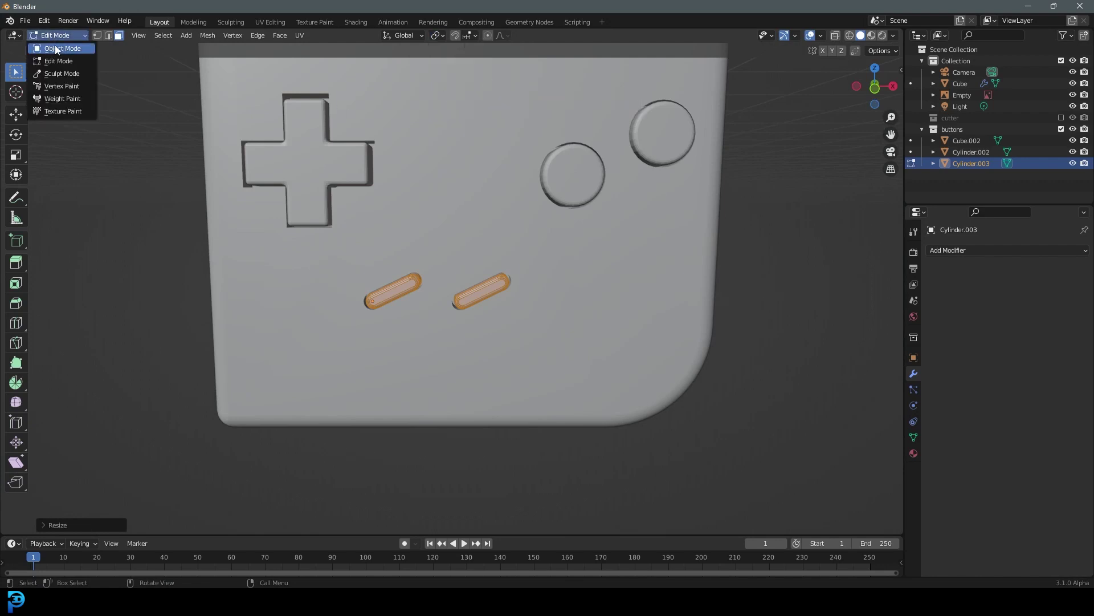
left_click(61, 45)
Step: Select the Game Boy body and examine its recess edges in wireframe, ending in solid shading
scroll(306, 159, "down", 5)
middle_click_drag(436, 187, 385, 194)
left_click(385, 199)
mouse_move(447, 168)
middle_mouse_down()
mouse_move(435, 259)
mouse_move(479, 236)
middle_mouse_up()
key("Tab")
key("z")
key("Tab")
middle_click_drag(473, 254, 420, 305)
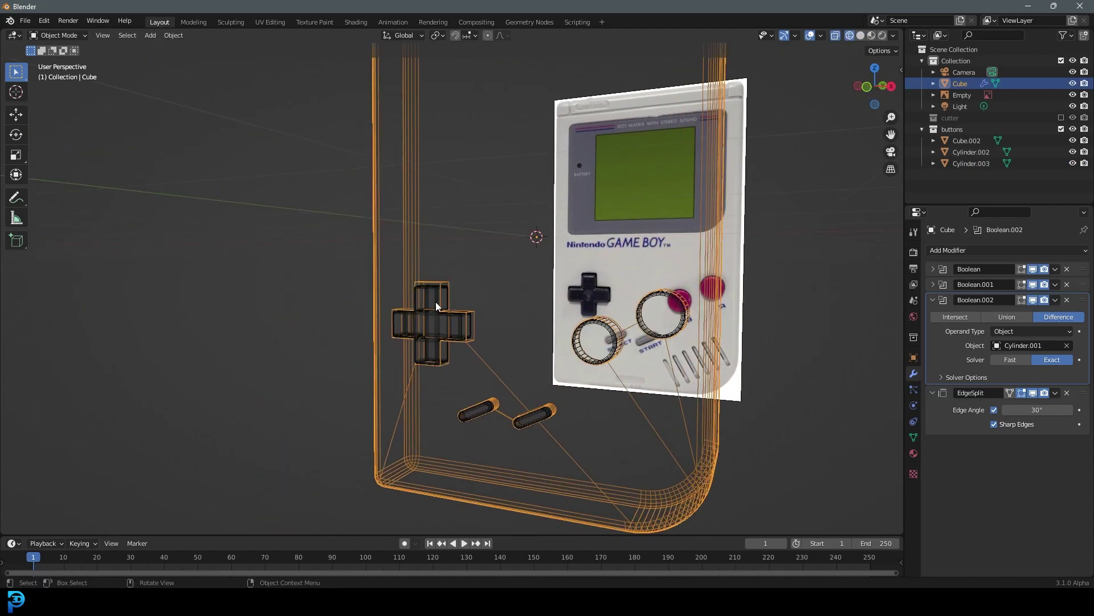
scroll(433, 272, "up", 4)
key("z")
left_click(535, 292)
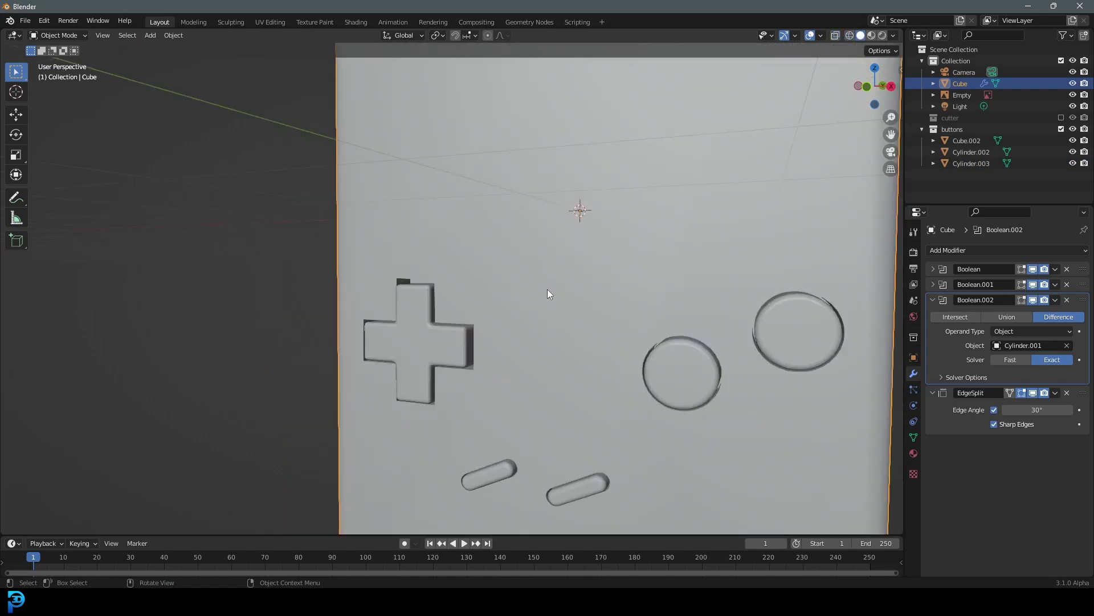
Step: Apply the three Boolean modifiers on the body, keeping the EdgeSplit modifier
scroll(546, 286, "down", 3)
left_click(933, 300)
left_click(933, 269)
left_click(932, 268)
left_click(1055, 269)
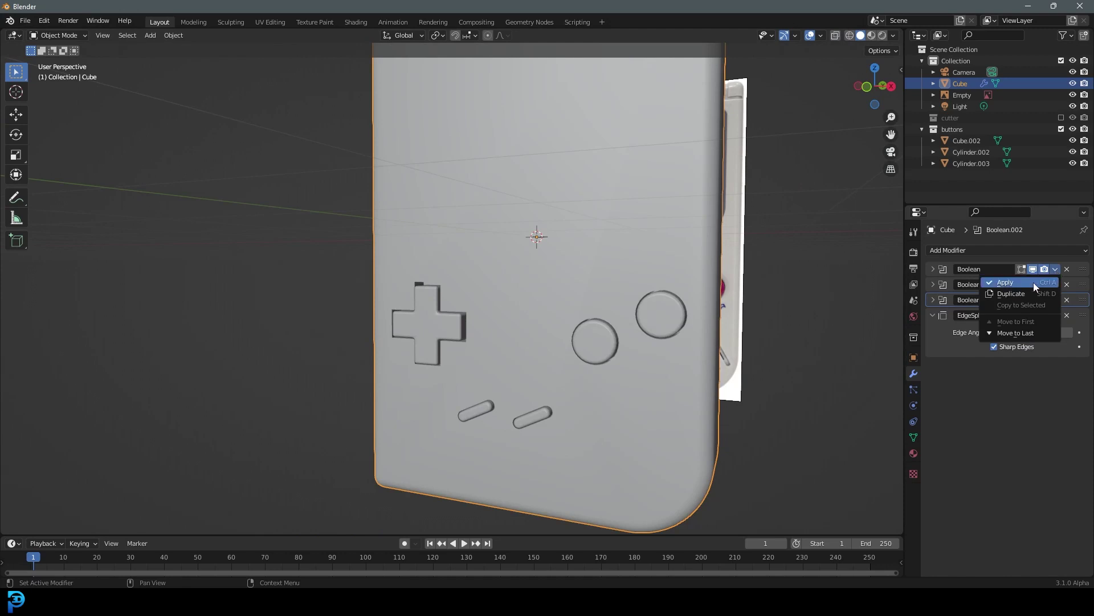
left_click(1034, 282)
left_click(1058, 271)
left_click(1046, 282)
left_click(1056, 269)
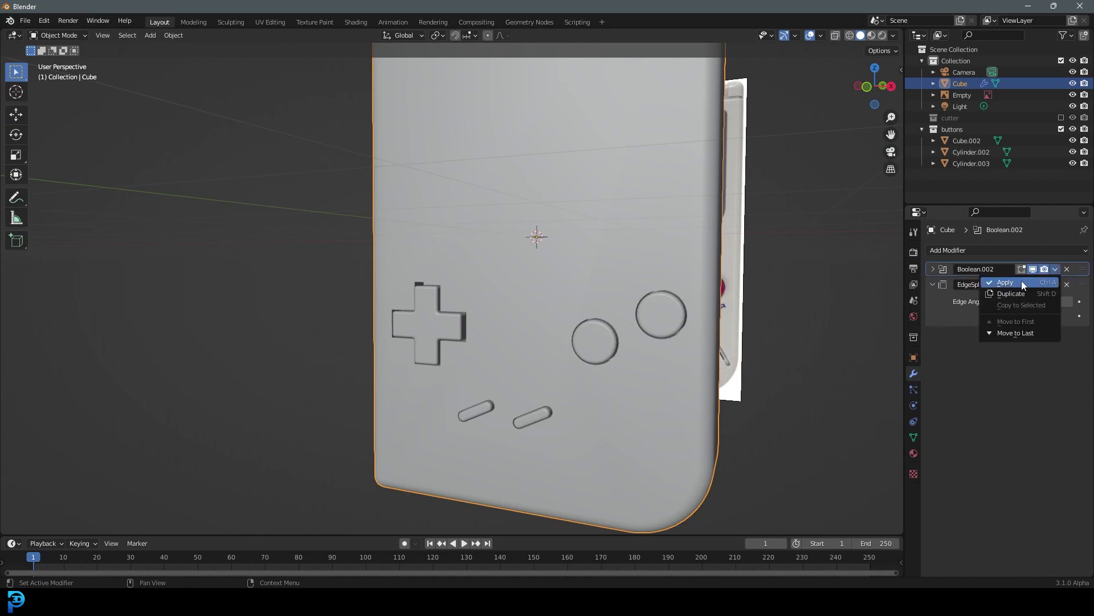
left_click(1023, 281)
Step: Enter Edit Mode on the body with edge selection, clear the selection and frame the D-pad recess in solid shading
middle_click_drag(399, 286, 444, 317)
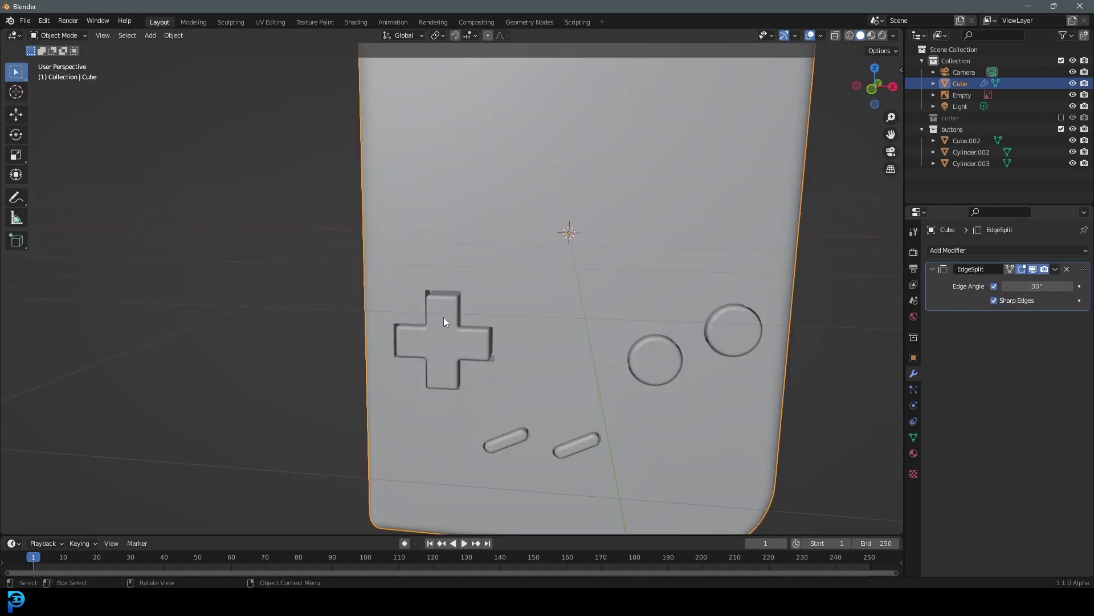
key("Tab")
key("KP_1")
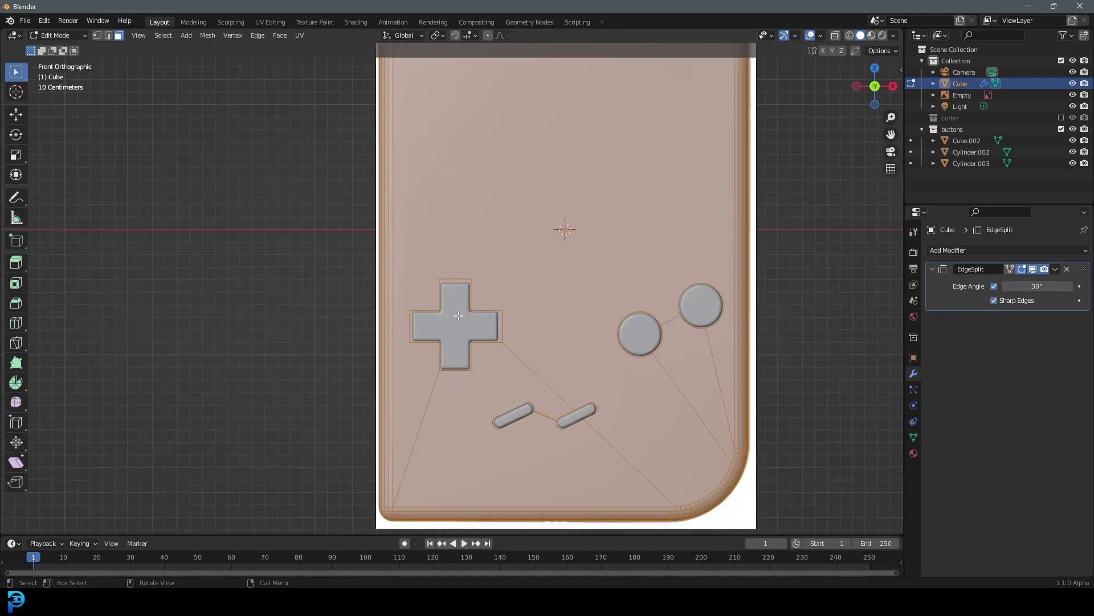
left_click(108, 35)
scroll(456, 296, "up", 7)
middle_click_drag(593, 273, 529, 301)
key("shift+z")
key("alt+a")
middle_click_drag(370, 331, 445, 291, "shift")
key("z")
left_click(534, 293)
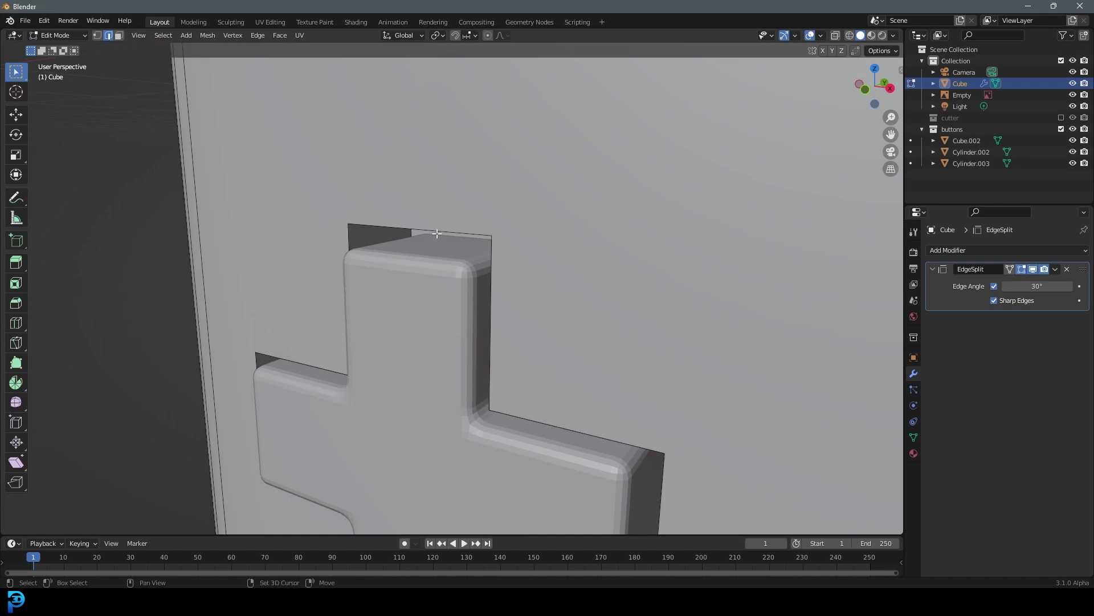
Step: Select all the front rim edges around the D-pad recess on the body
left_click(435, 229, "shift")
left_click(498, 268, "shift")
left_click(557, 424, "shift")
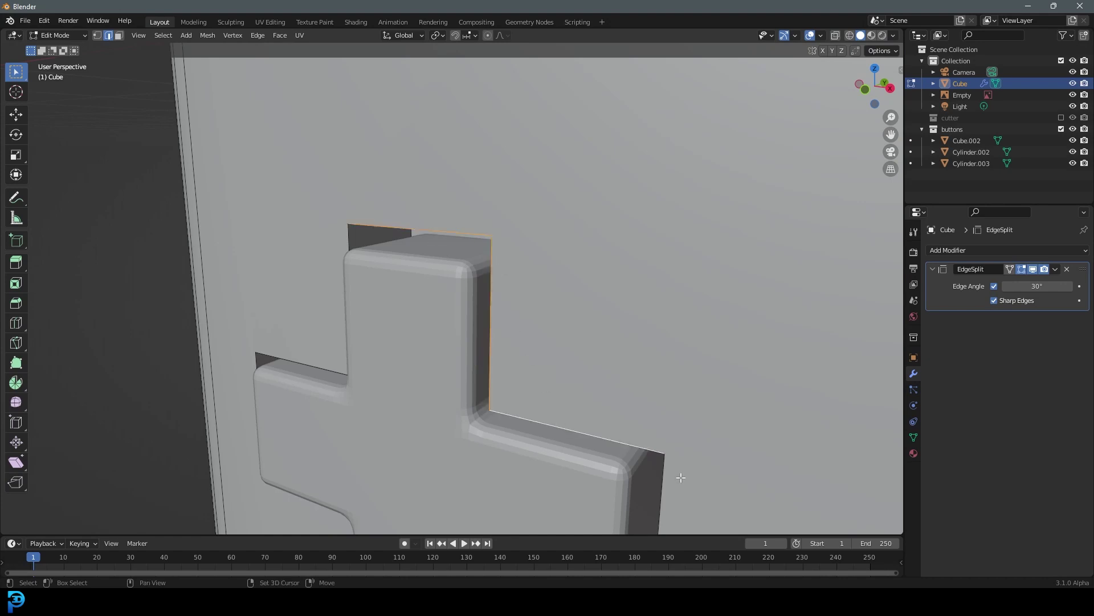
middle_click_drag(663, 470, 658, 328, "shift")
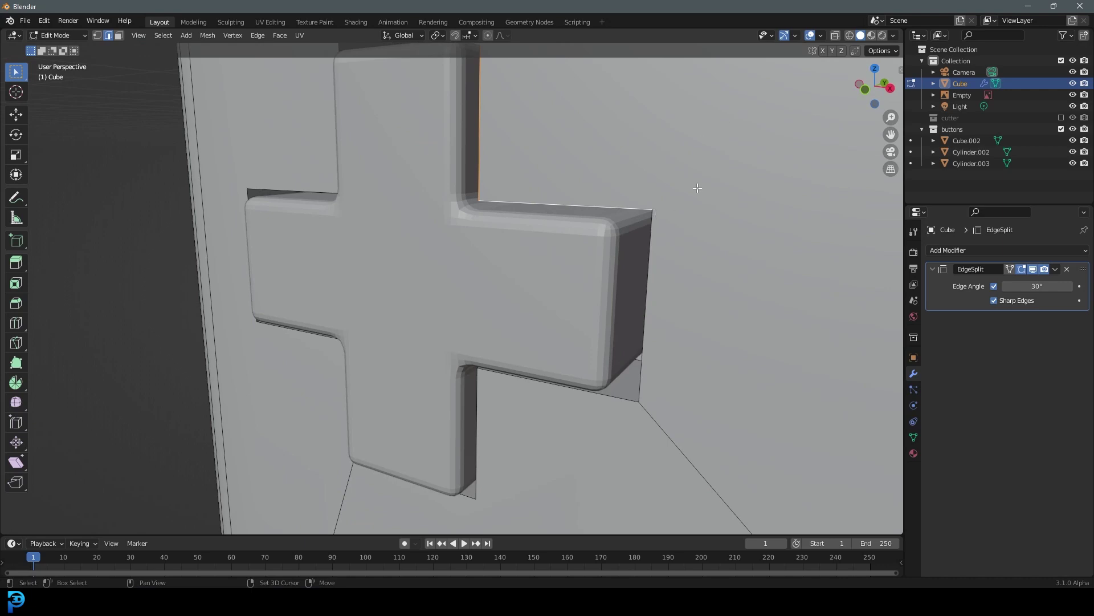
scroll(645, 359, "down", 3)
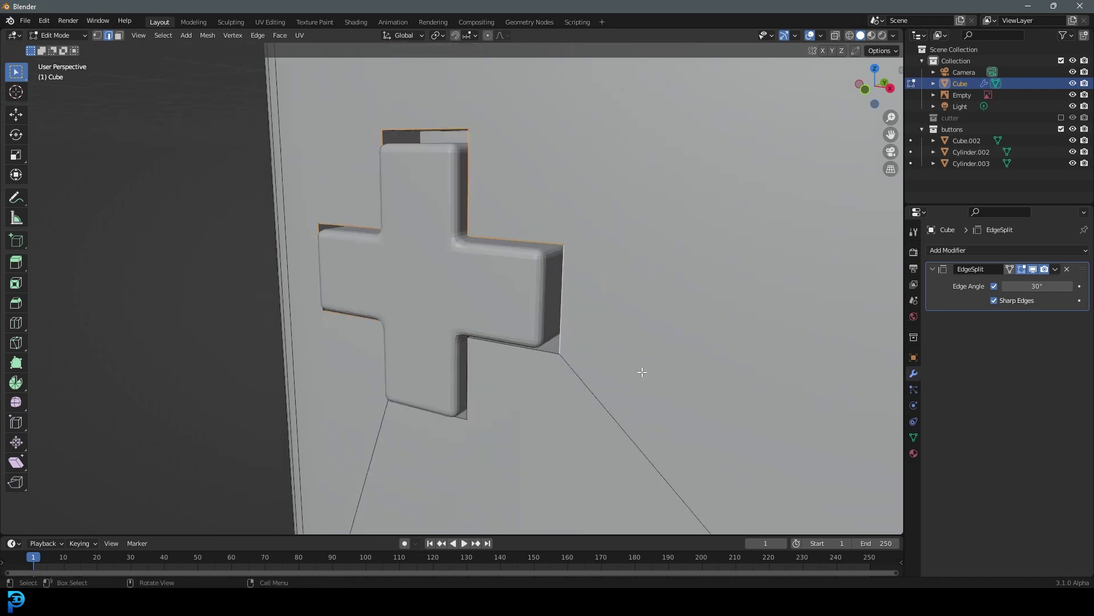
left_click(533, 356, "alt")
scroll(516, 365, "up", 4)
key("z")
left_click(425, 320)
scroll(576, 278, "down", 4)
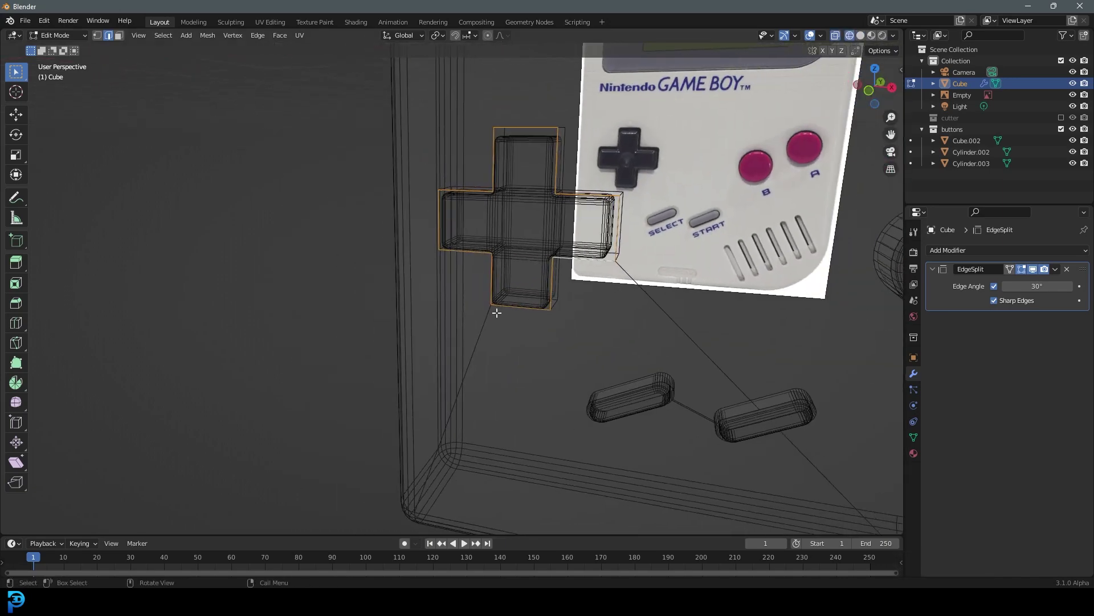
scroll(535, 183, "up", 5)
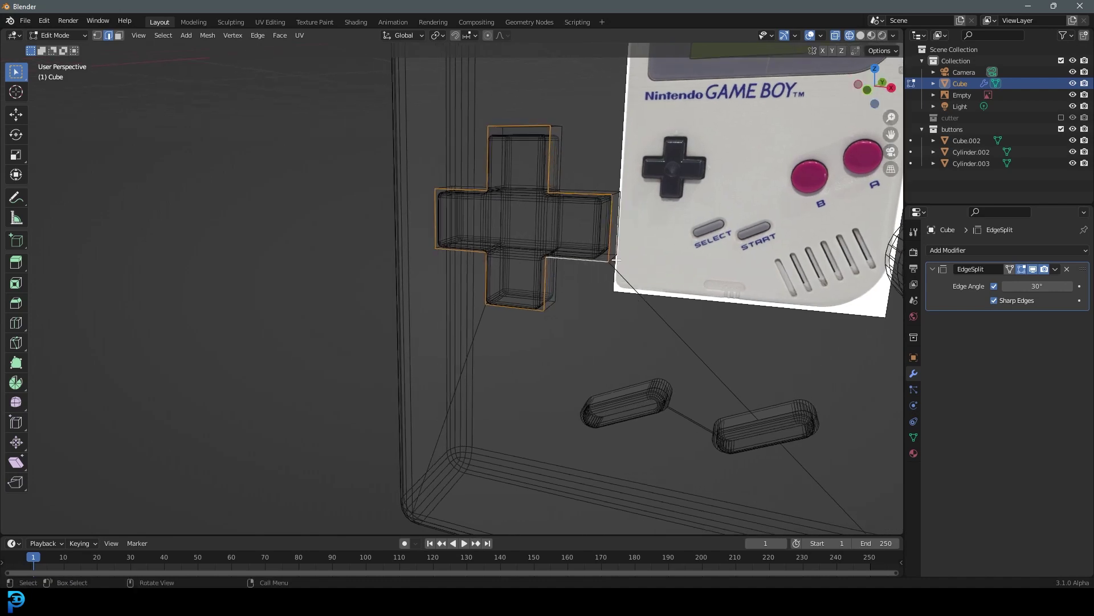
Step: Bevel the D-pad recess rim with 5 segments and a width of about 0.03 m
key("shift+z")
key("ctrl+b")
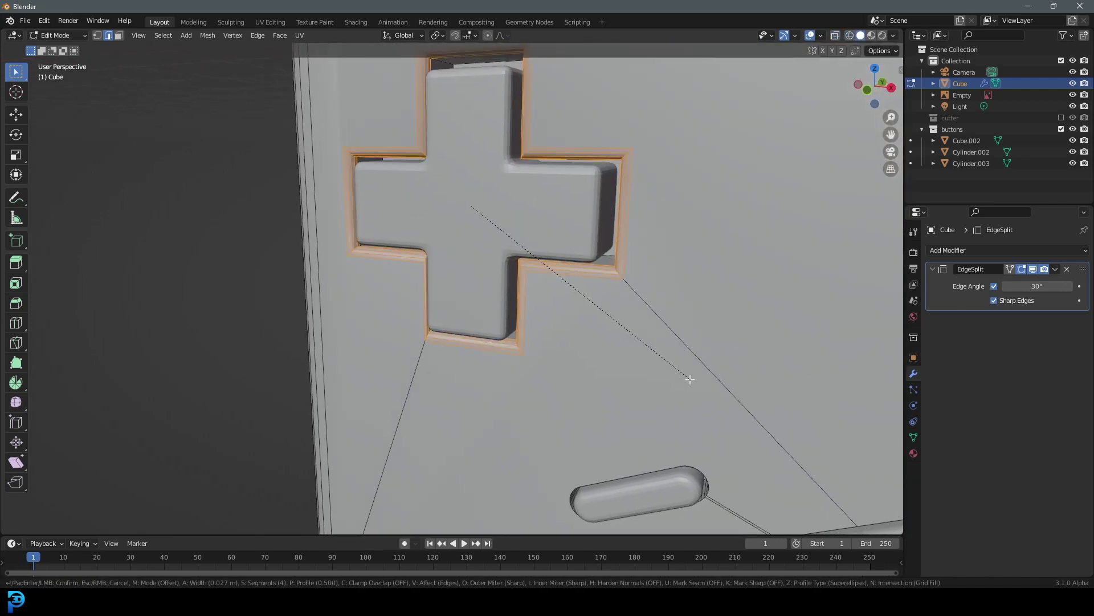
scroll(691, 381, "up", 1)
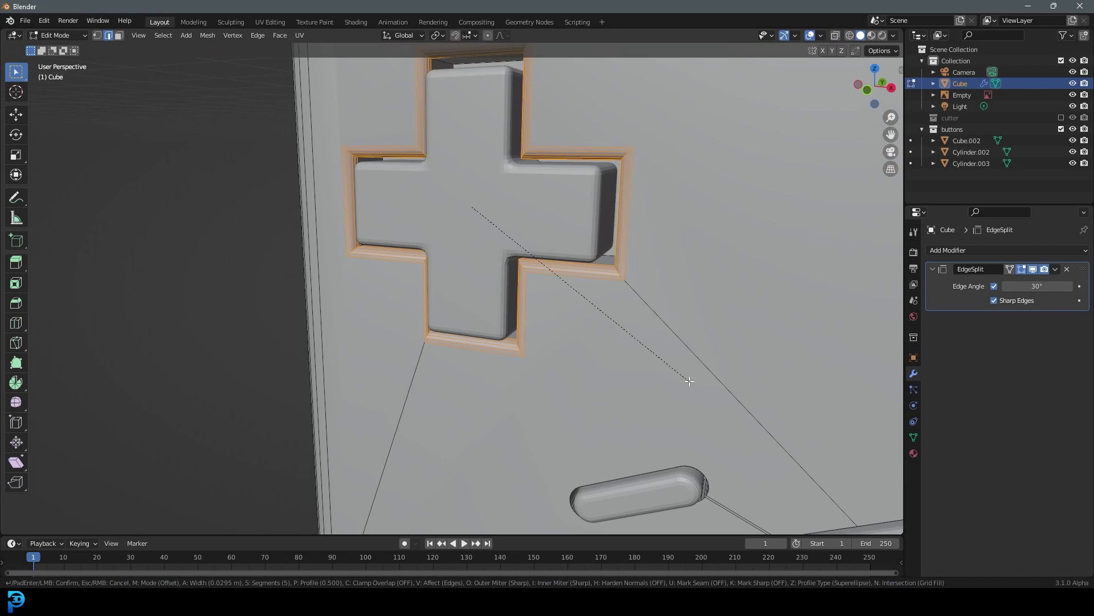
left_click(689, 380)
Step: Select the front rim loops of both round button recesses and bevel them
scroll(691, 381, "down", 4)
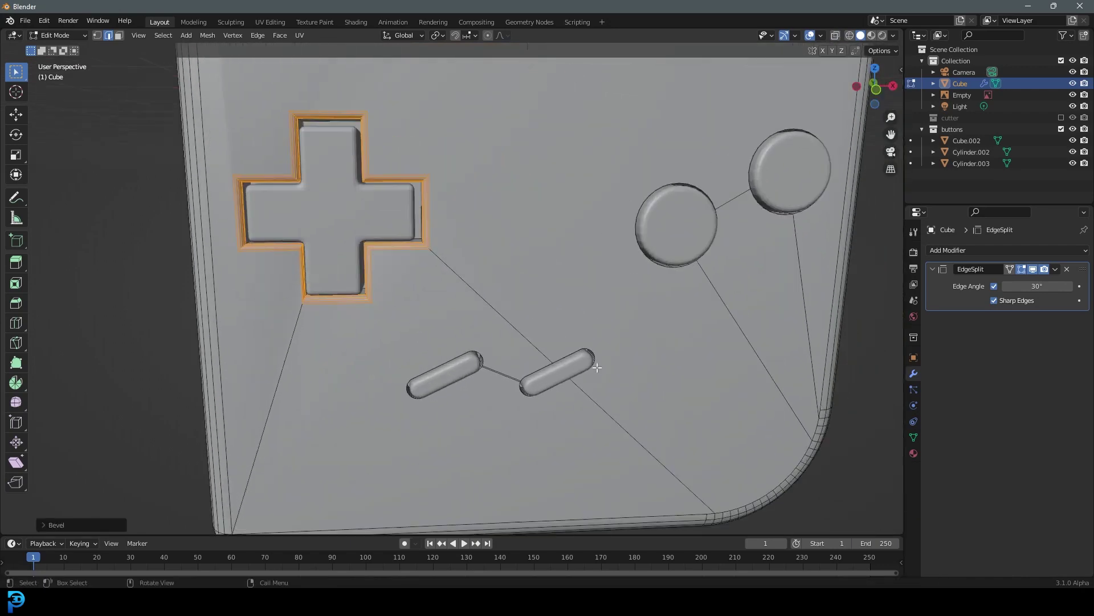
middle_click_drag(662, 263, 585, 404)
left_click(694, 219, "alt")
left_click(736, 244, "alt+shift")
scroll(585, 403, "up", 3)
left_click(593, 418, "alt+shift")
middle_click_drag(657, 461, 457, 154, "shift")
left_click(437, 141, "alt+shift")
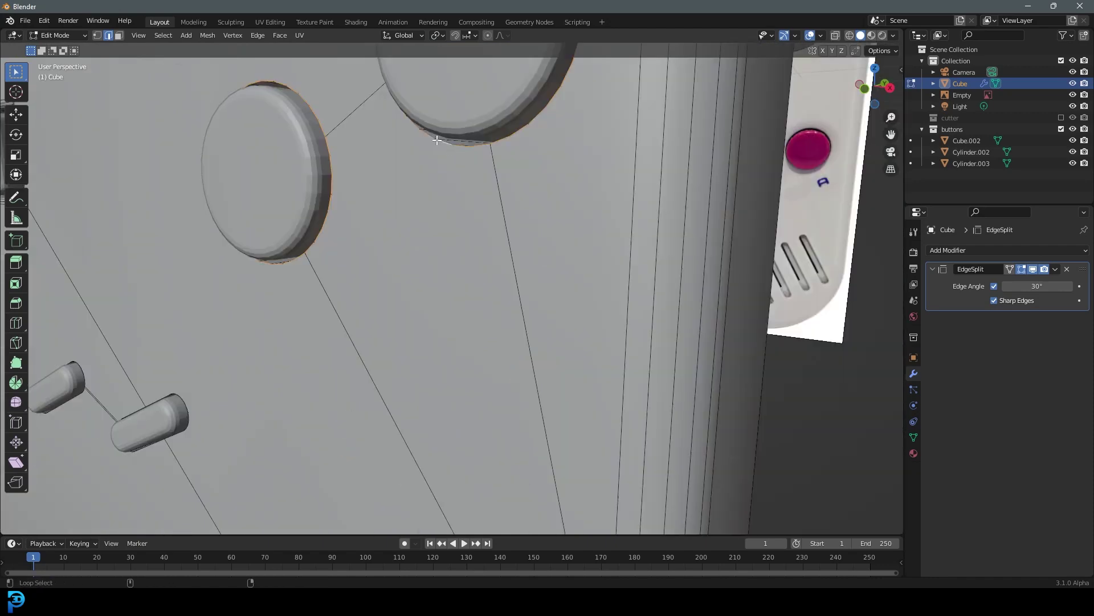
key("z")
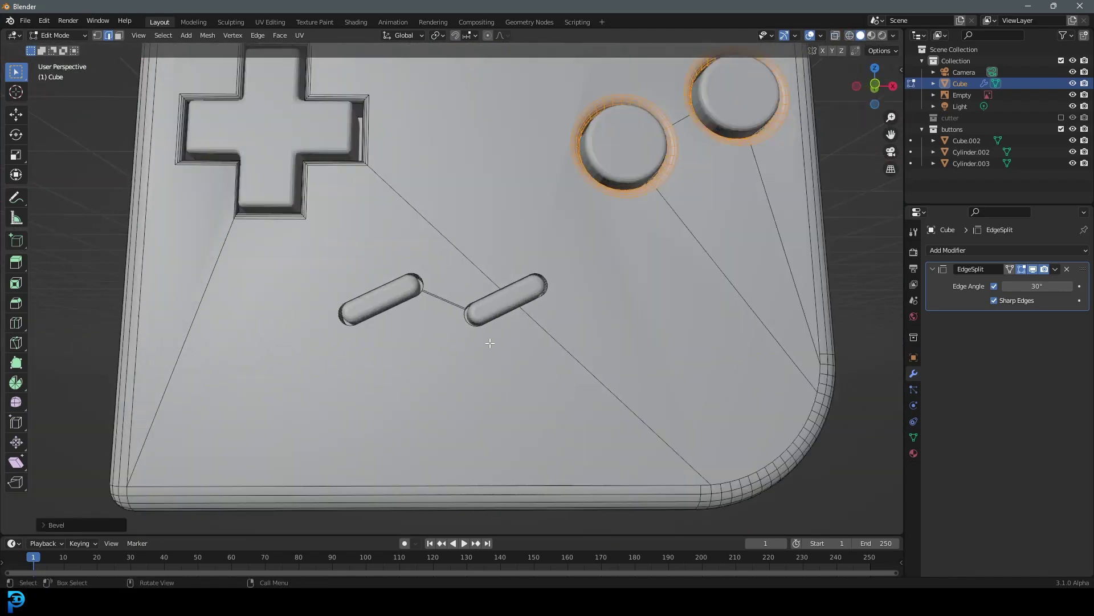
scroll(489, 343, "up", 3)
key("alt+a")
left_click(399, 266, "alt+shift")
left_click(516, 296, "alt+shift")
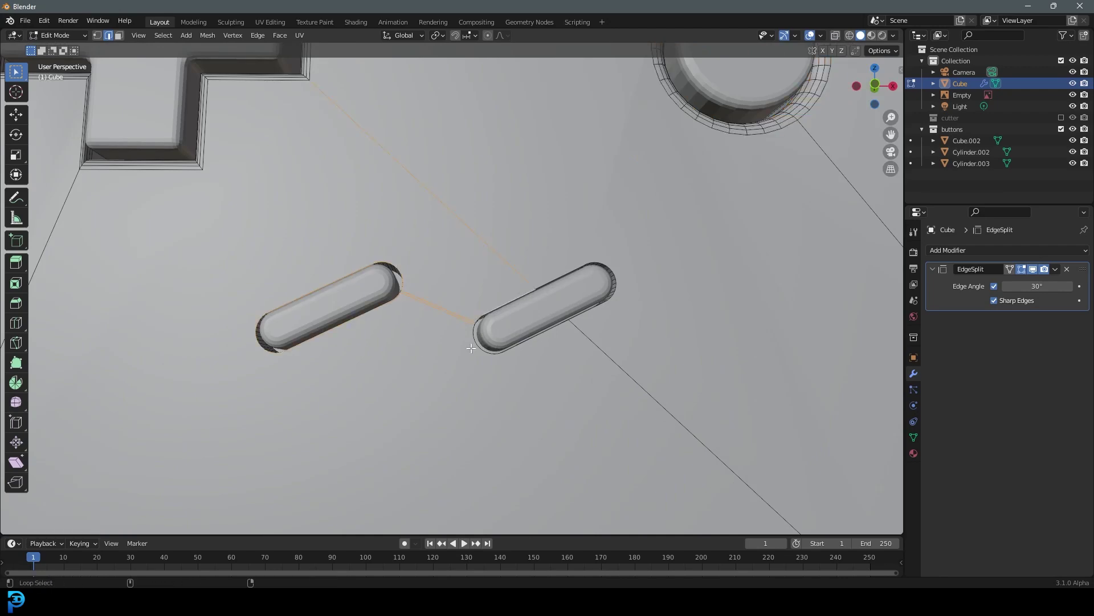
Step: In wireframe, clear the selection and select the front rim edges of the Select and Start recesses
key("z")
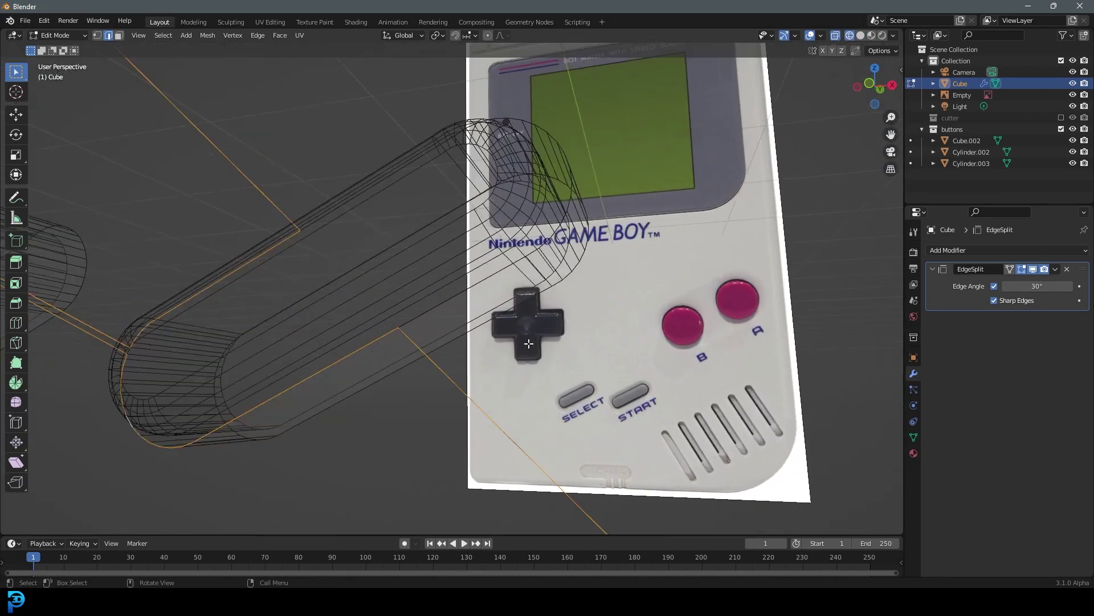
key("alt+a")
left_click(416, 317, "alt+shift")
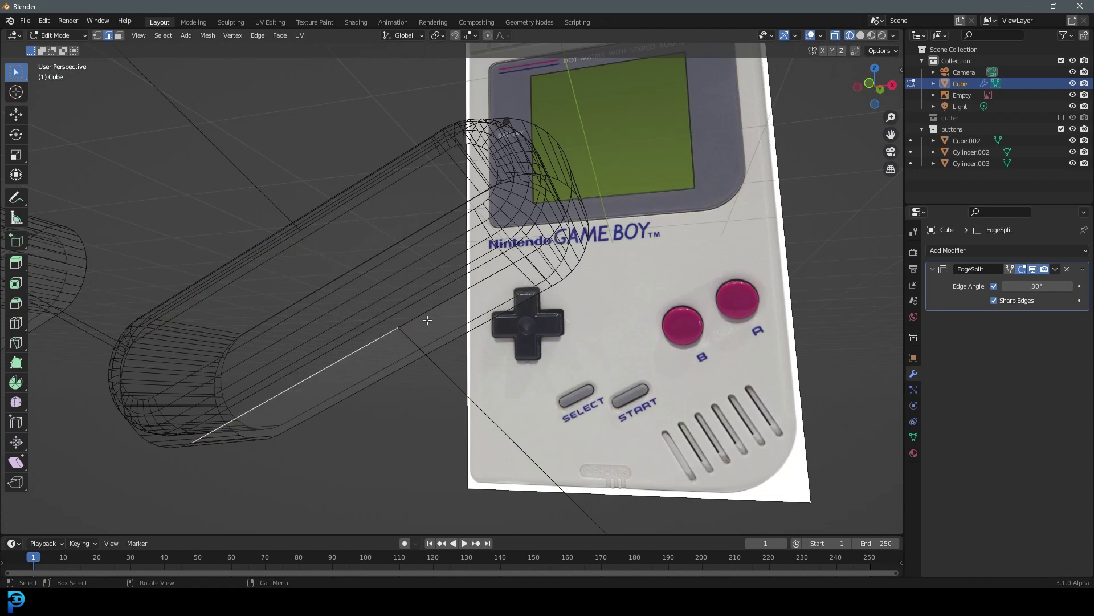
left_click(515, 104, "alt+shift")
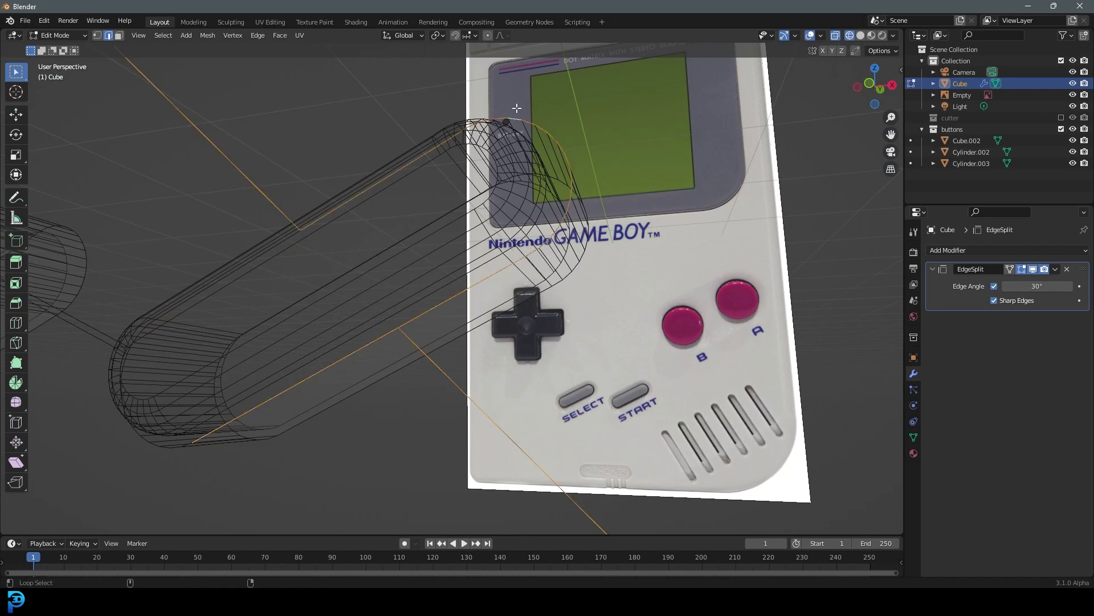
scroll(191, 247, "down", 4)
middle_click_drag(220, 190, 317, 251, "shift")
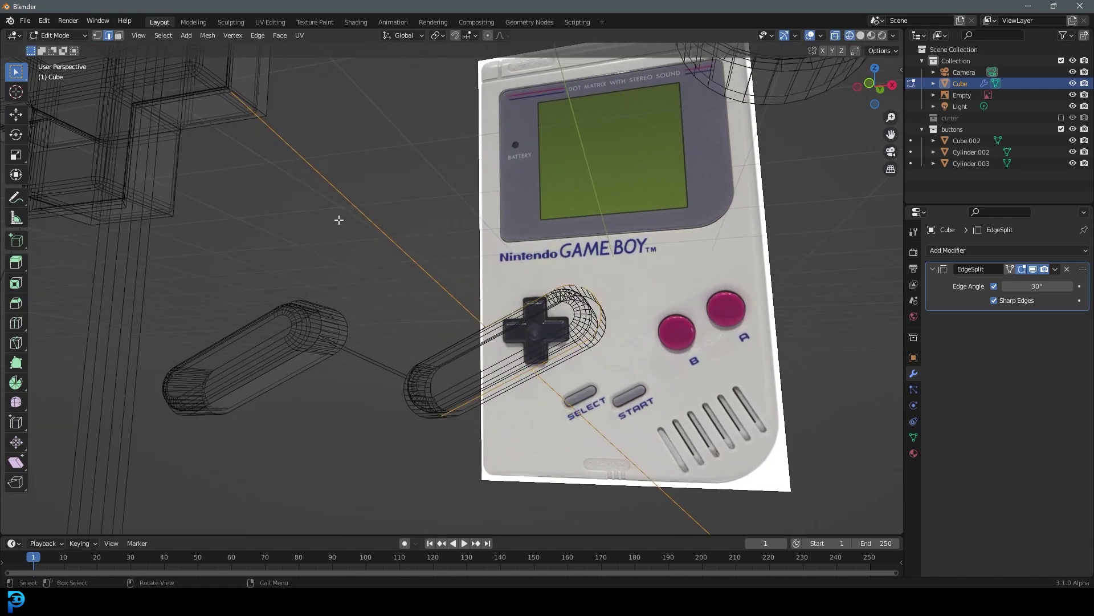
left_click(243, 319, "alt+shift")
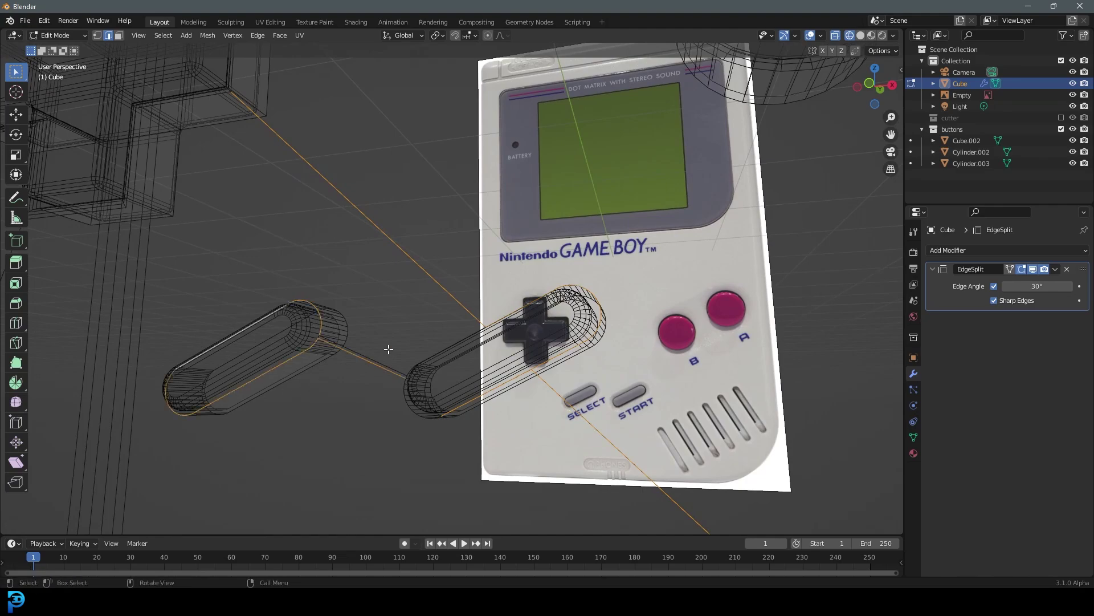
scroll(302, 366, "up", 1)
middle_click_drag(307, 366, 456, 330, "shift")
scroll(388, 324, "down", 3)
scroll(486, 327, "up", 2)
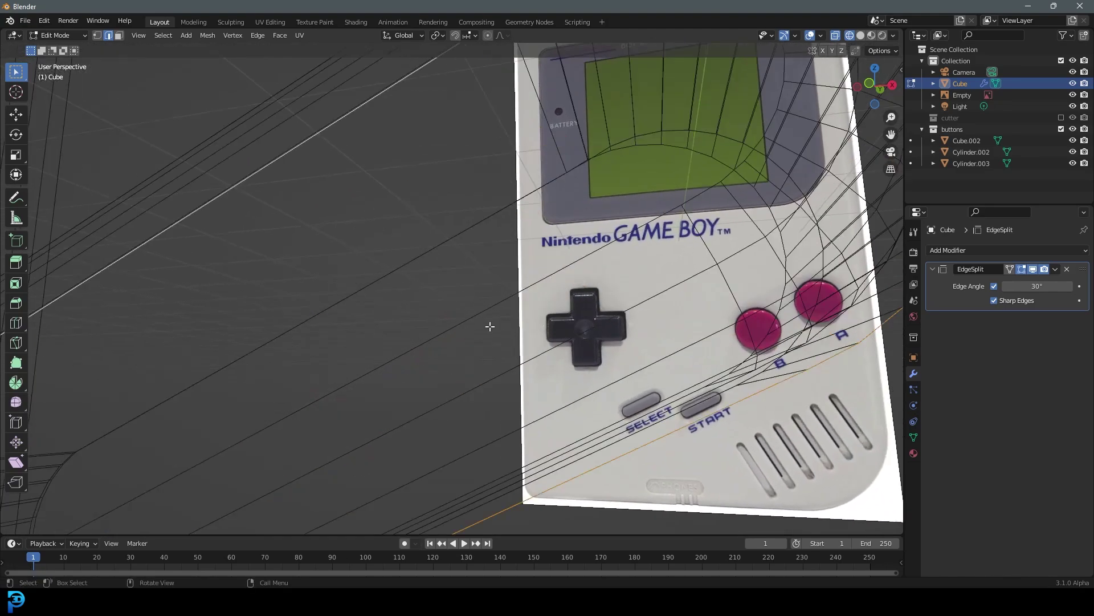
scroll(516, 327, "down", 1)
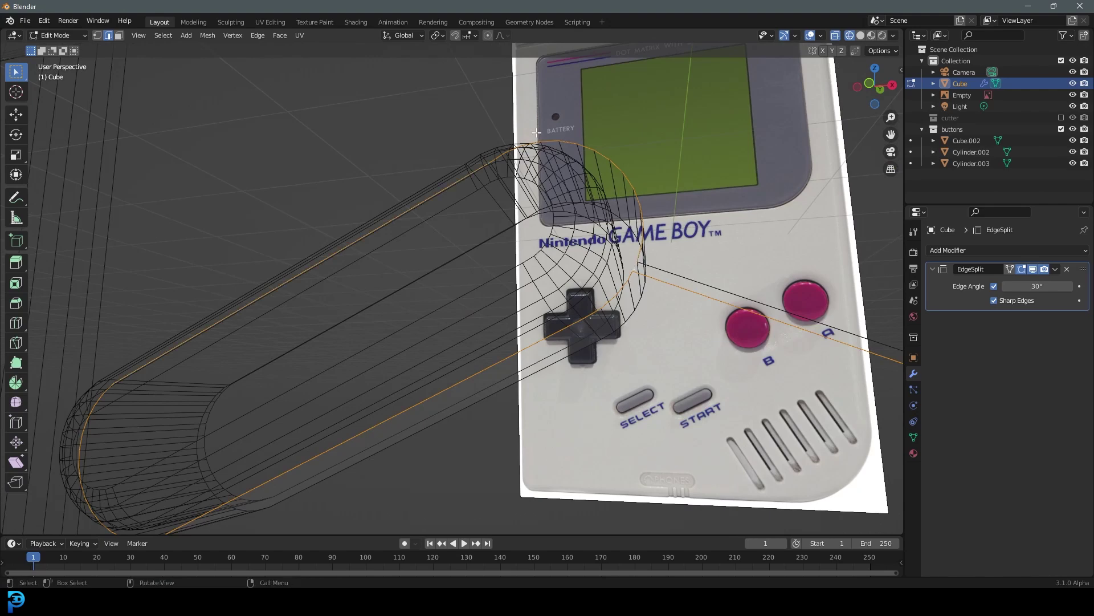
Step: Deselect the stray edges connecting the Select and Start recesses to the body, leaving only their complete front rim loops selected
scroll(545, 250, "down", 3)
key("z")
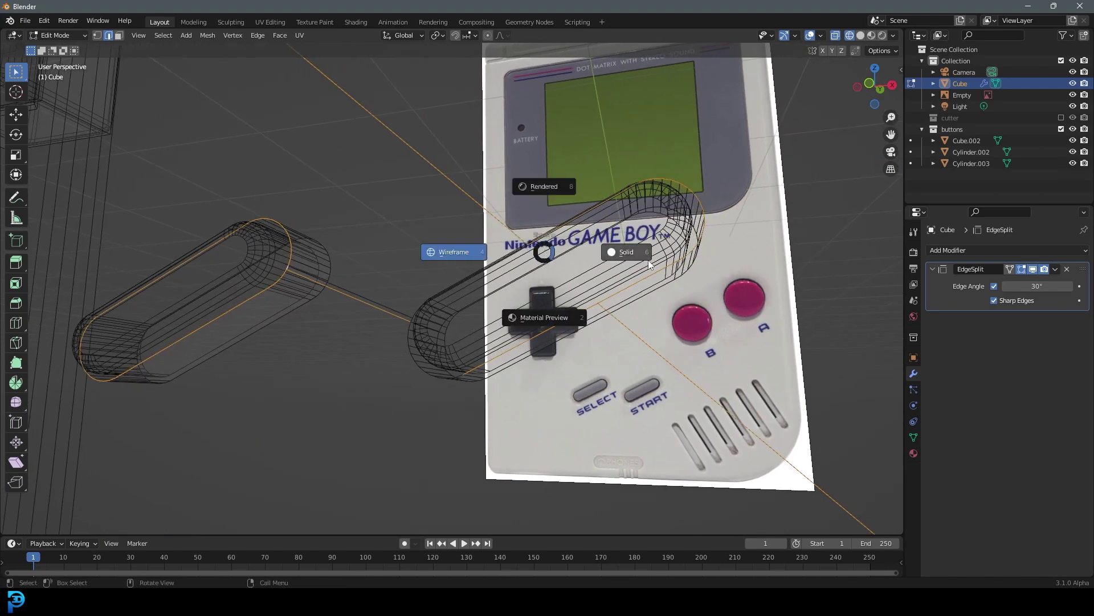
left_click(630, 249)
key("shift+z")
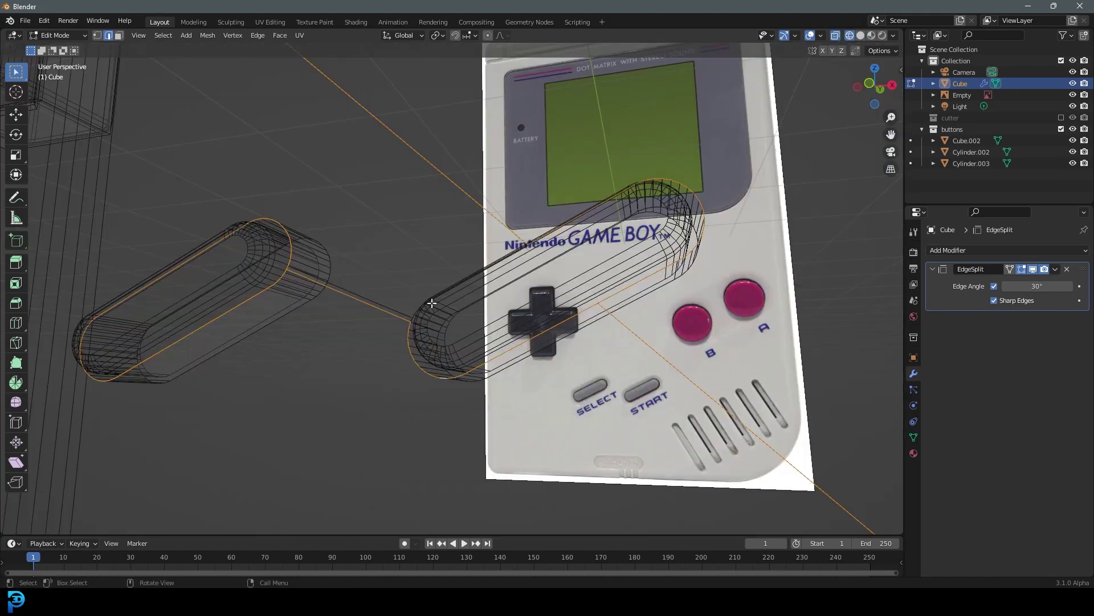
key("c")
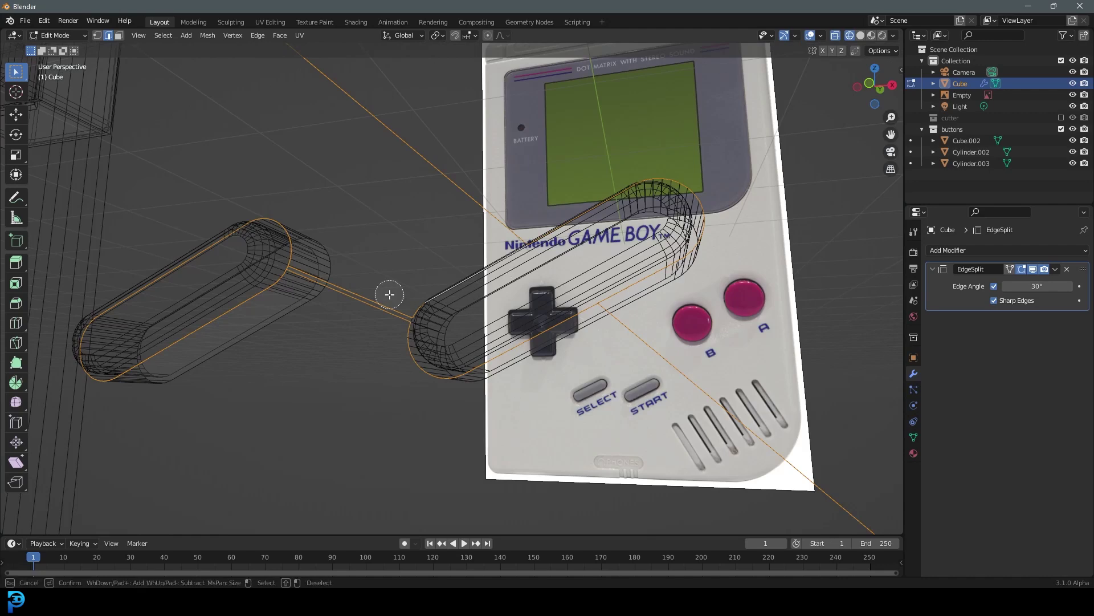
mouse_move(406, 251)
middle_mouse_down()
mouse_move(348, 331)
mouse_move(461, 137)
middle_mouse_up()
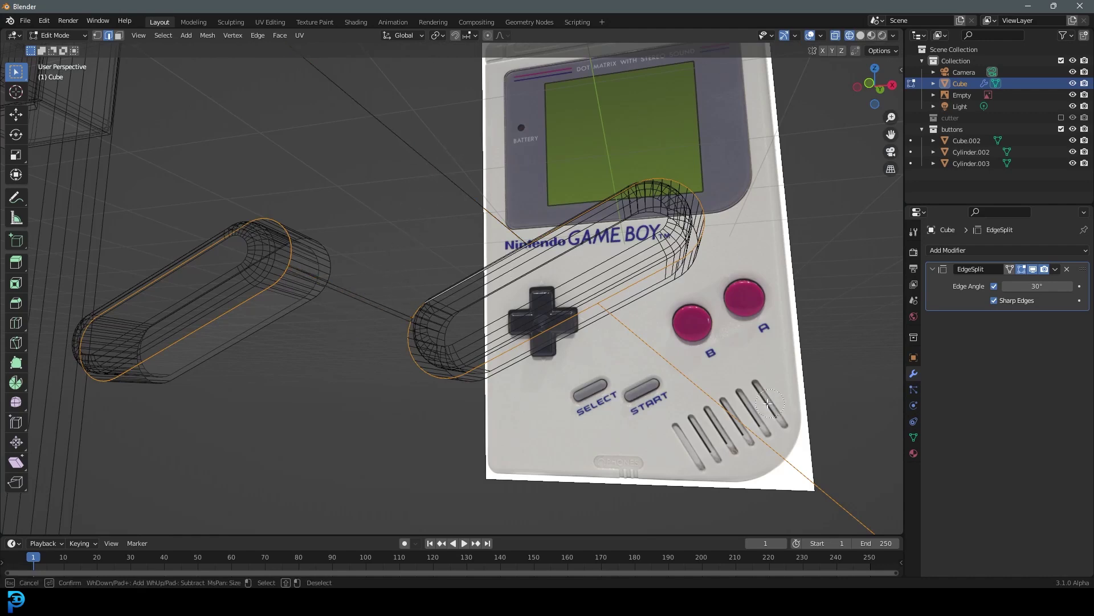
key("Escape")
scroll(504, 333, "down", 5)
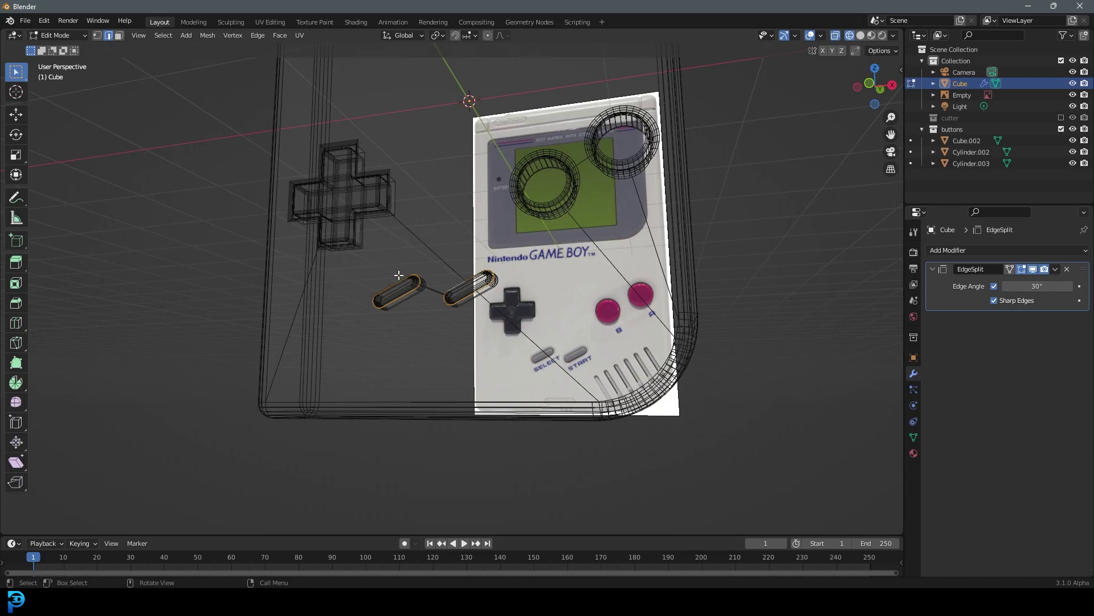
scroll(463, 347, "up", 5)
middle_click_drag(439, 359, 474, 372)
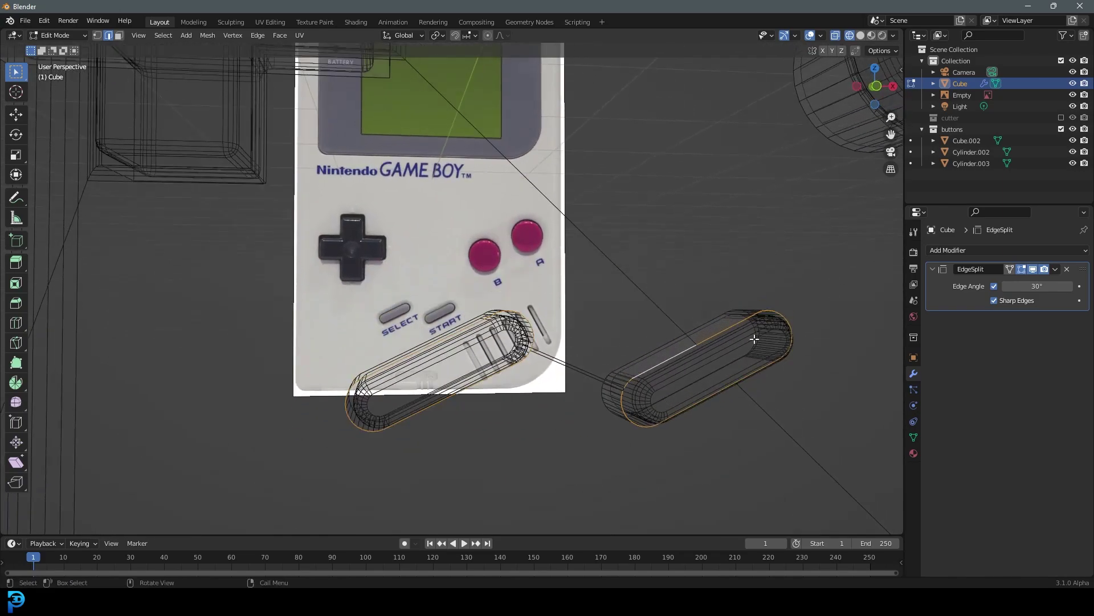
scroll(627, 387, "up", 5)
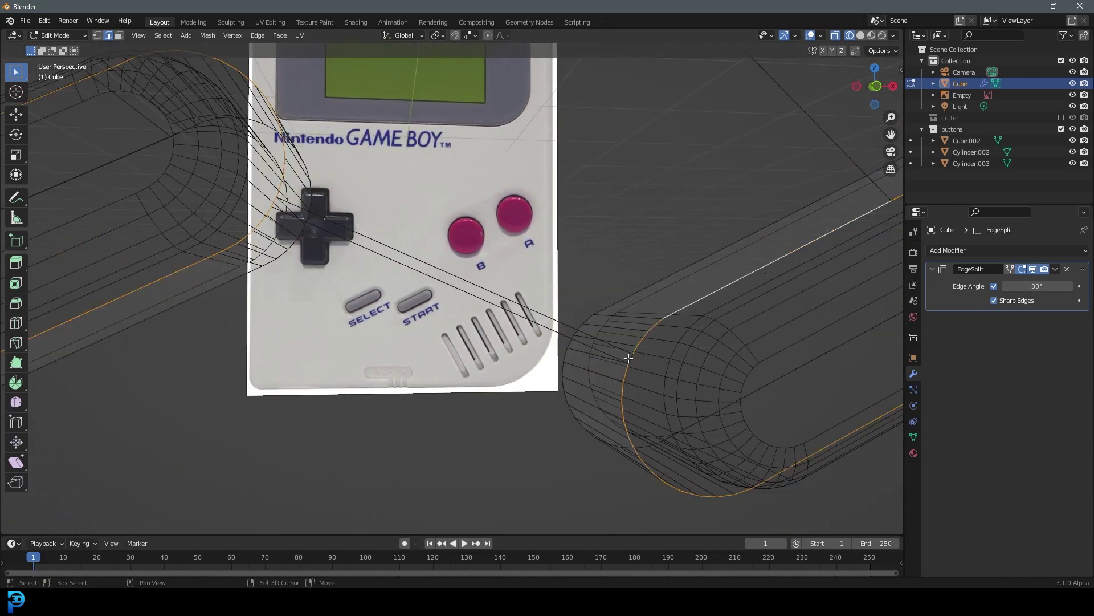
left_click(632, 358, "shift")
Step: Bevel the front rims of the Select and Start recesses with 5 segments and a width of about 0.034 m
scroll(621, 361, "down", 4)
middle_click_drag(482, 356, 521, 349, "shift")
scroll(520, 350, "up", 2)
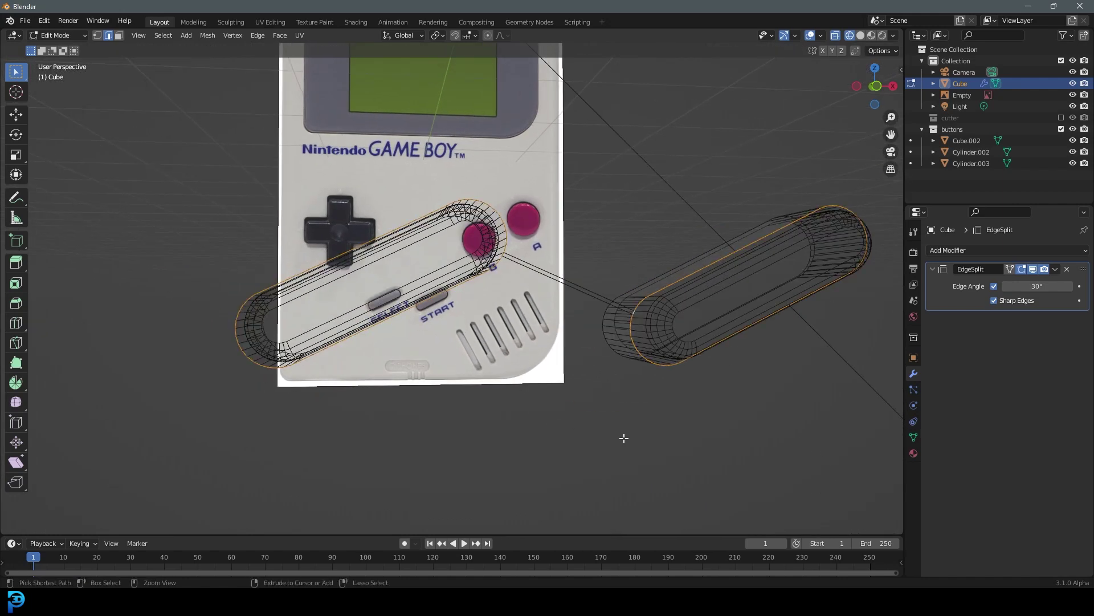
key("ctrl+b")
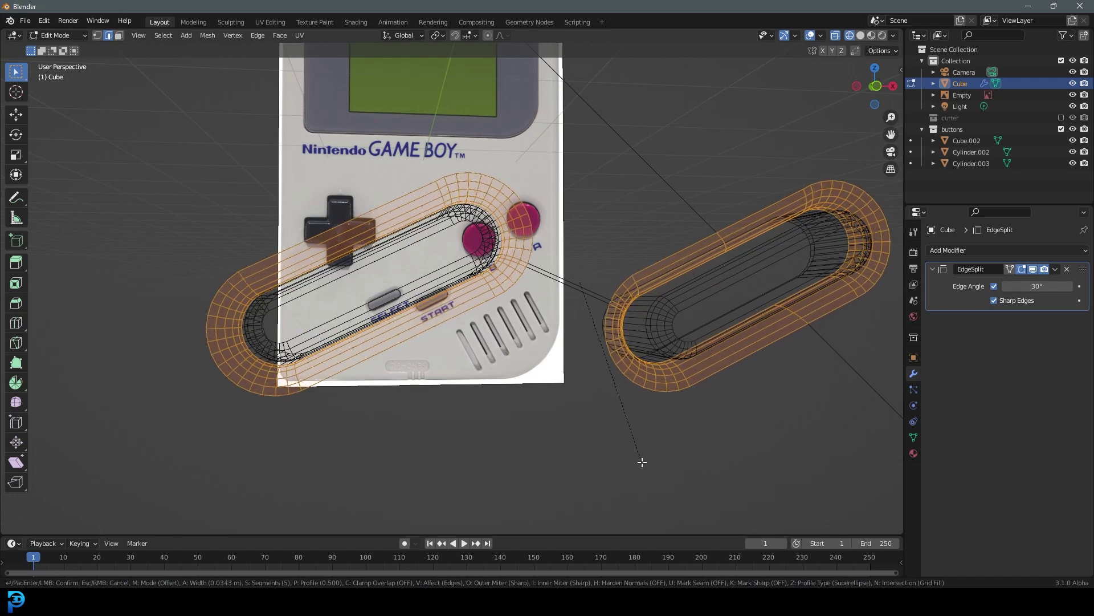
left_click(641, 459)
key("shift+z")
scroll(583, 413, "down", 6)
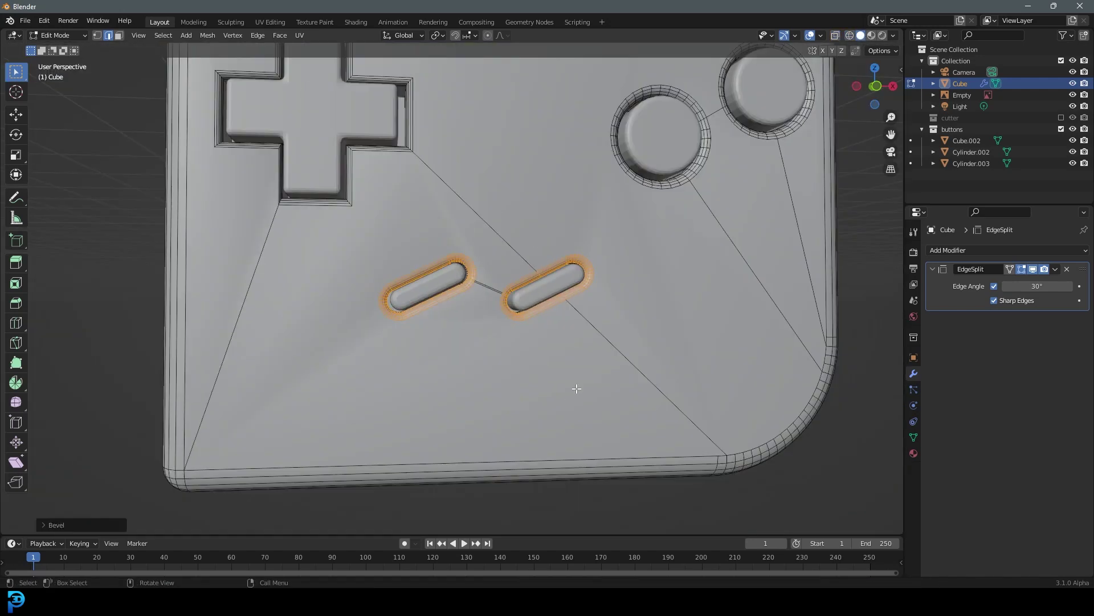
middle_click_drag(572, 404, 549, 383)
scroll(555, 376, "down", 2)
Step: In Object Mode, join the round buttons, the Select and Start buttons and the D-pad into the body object
key("Tab")
mouse_move(511, 326)
middle_mouse_down()
mouse_move(457, 379)
mouse_move(510, 328)
middle_mouse_up()
left_click(484, 358)
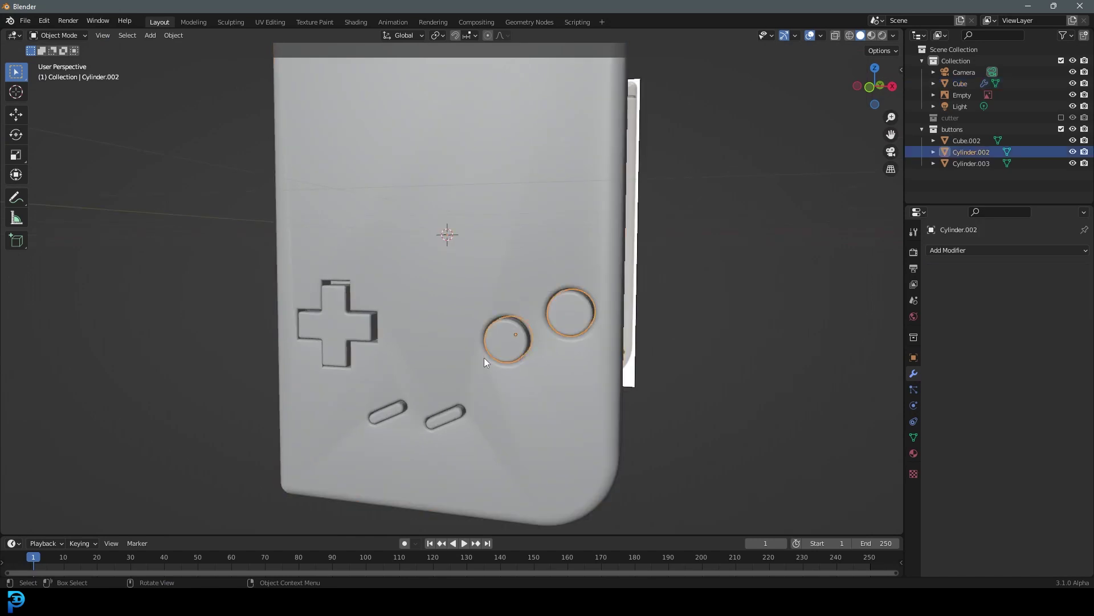
left_click(449, 415, "shift")
left_click(337, 306, "shift")
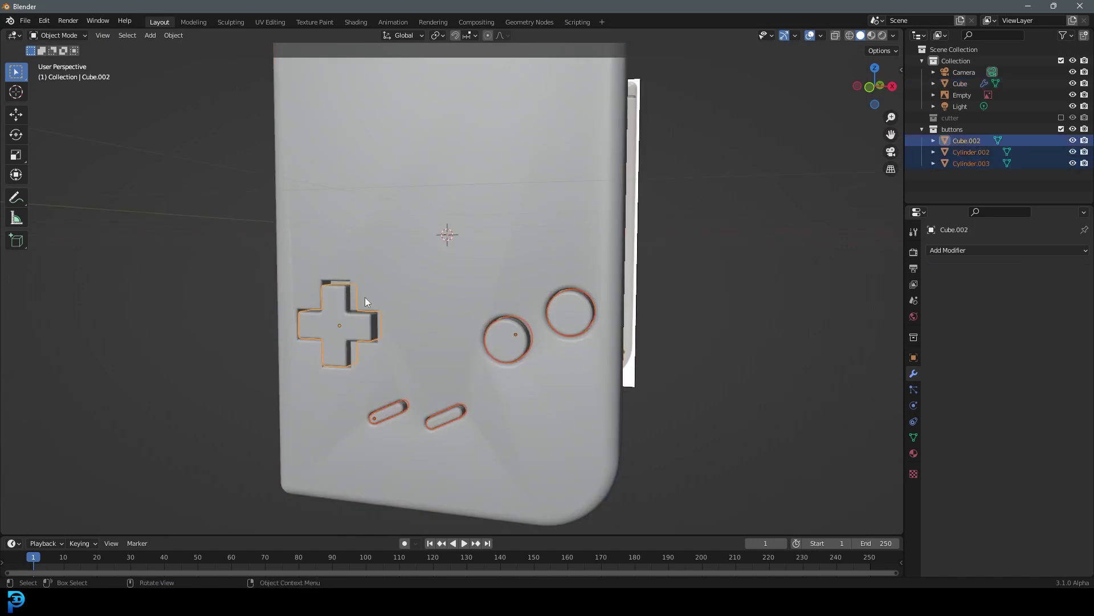
left_click(285, 165, "shift")
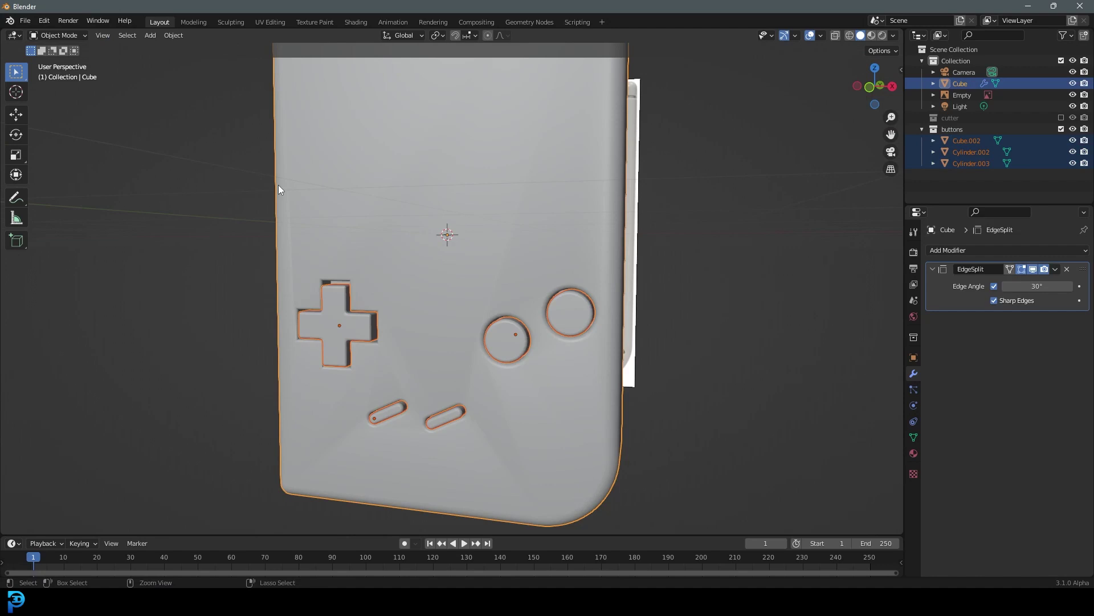
key("ctrl+j")
Step: Apply smooth shading to the joined Game Boy object
middle_click_drag(322, 213, 429, 210)
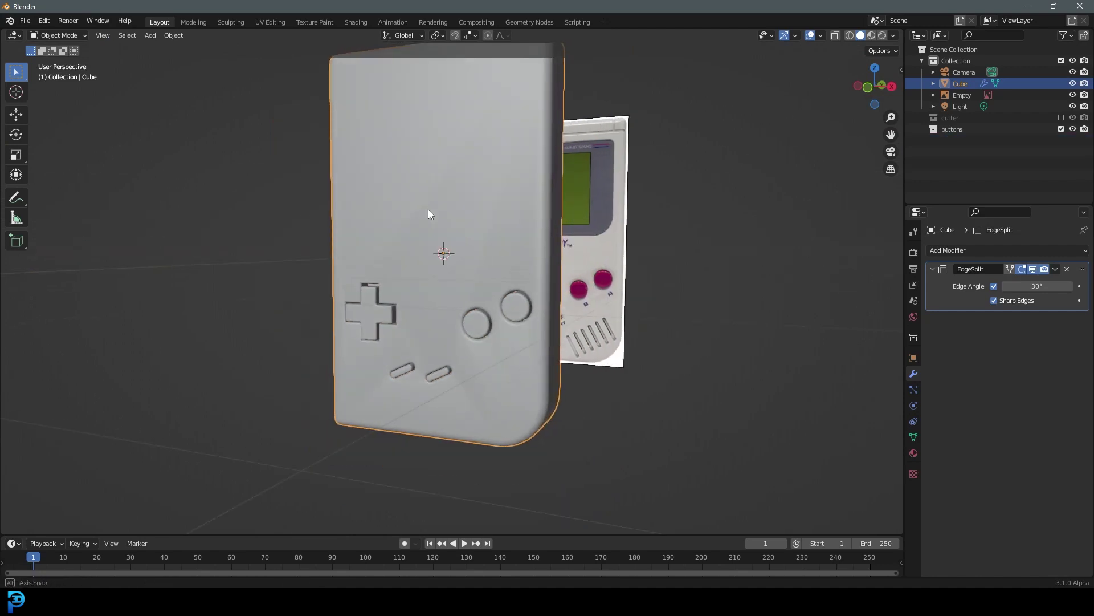
scroll(428, 210, "up", 2)
right_click(429, 160)
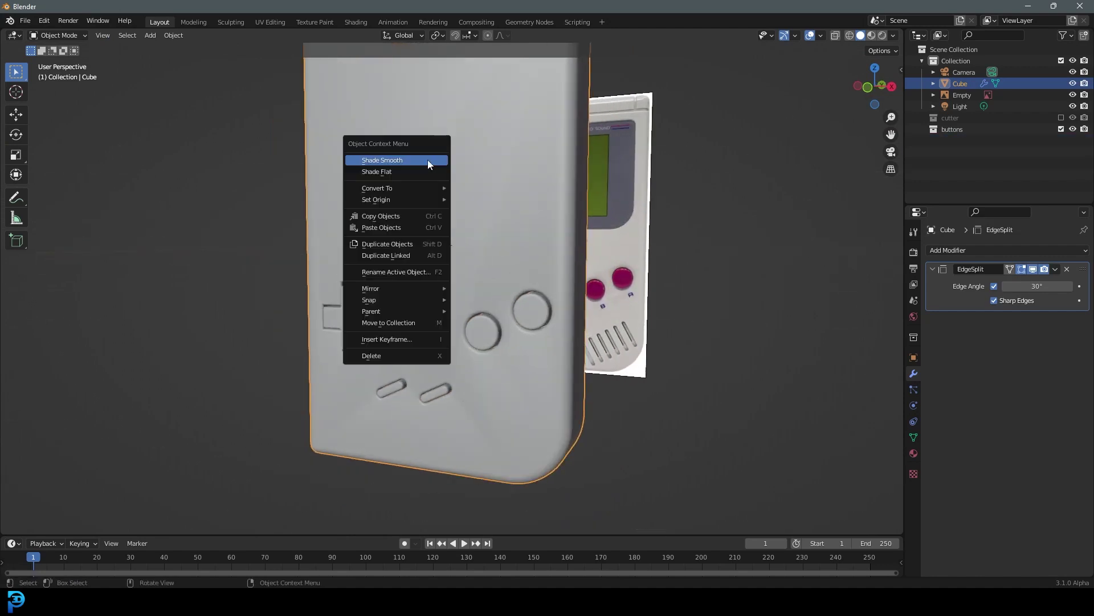
left_click(376, 159)
middle_click_drag(494, 281, 451, 272)
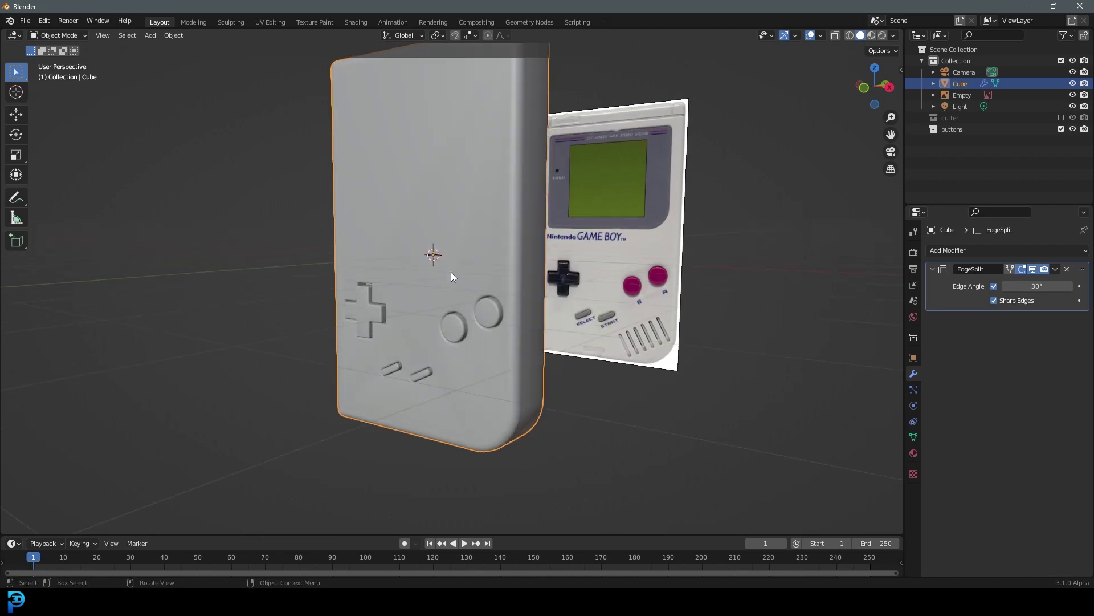
key("KP_1")
scroll(450, 272, "up", 1)
key("z")
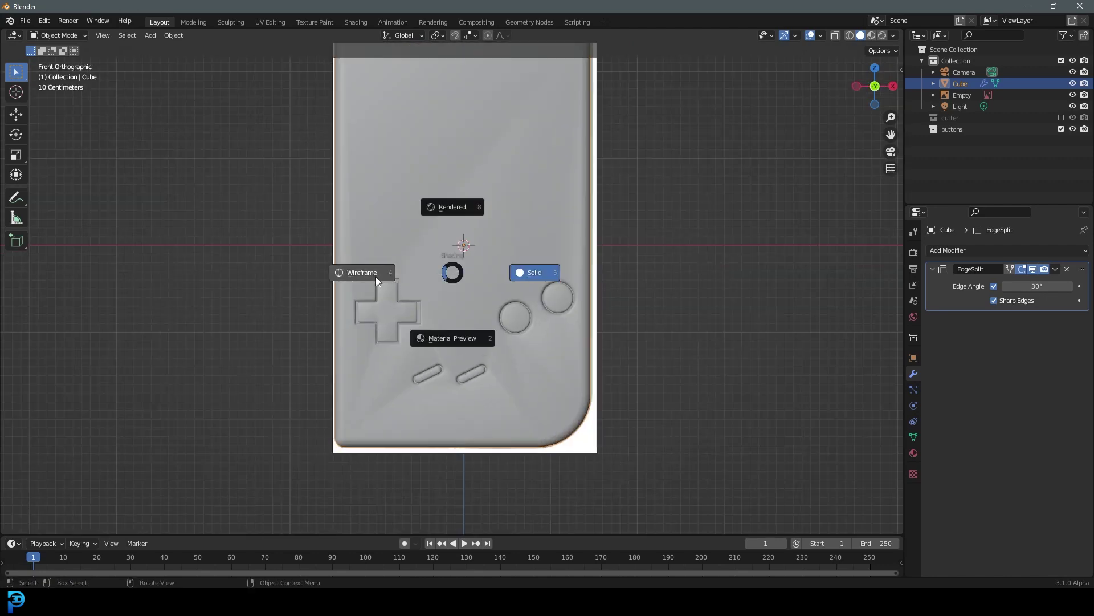
left_click(515, 167)
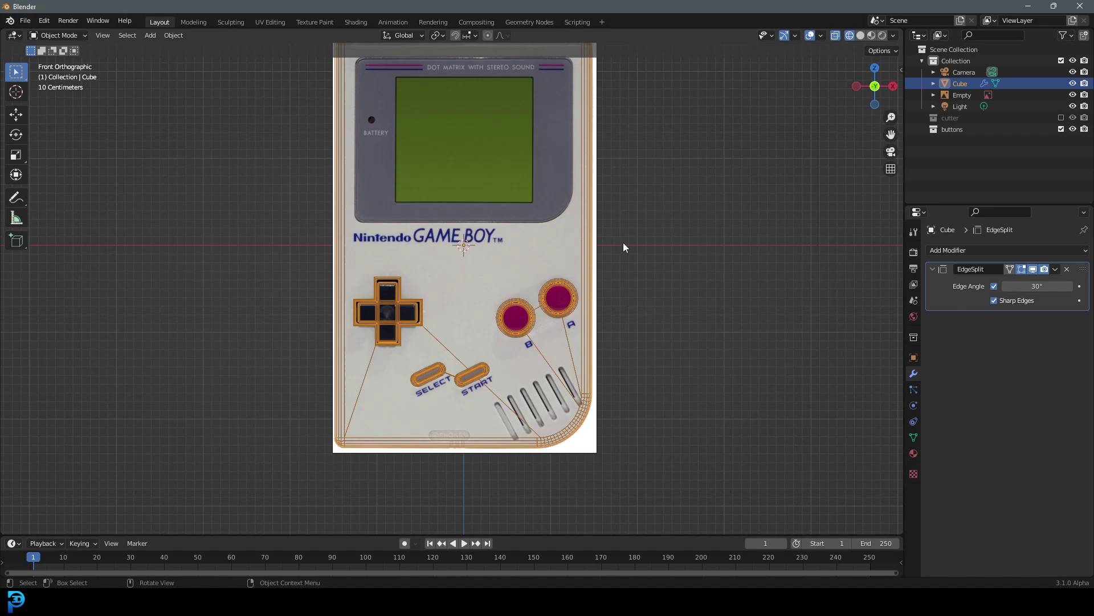
Step: Give the body material's Base Color an Image Texture using the already loaded 1200px-Nintendo_Gameboy.jpg
left_click(915, 452)
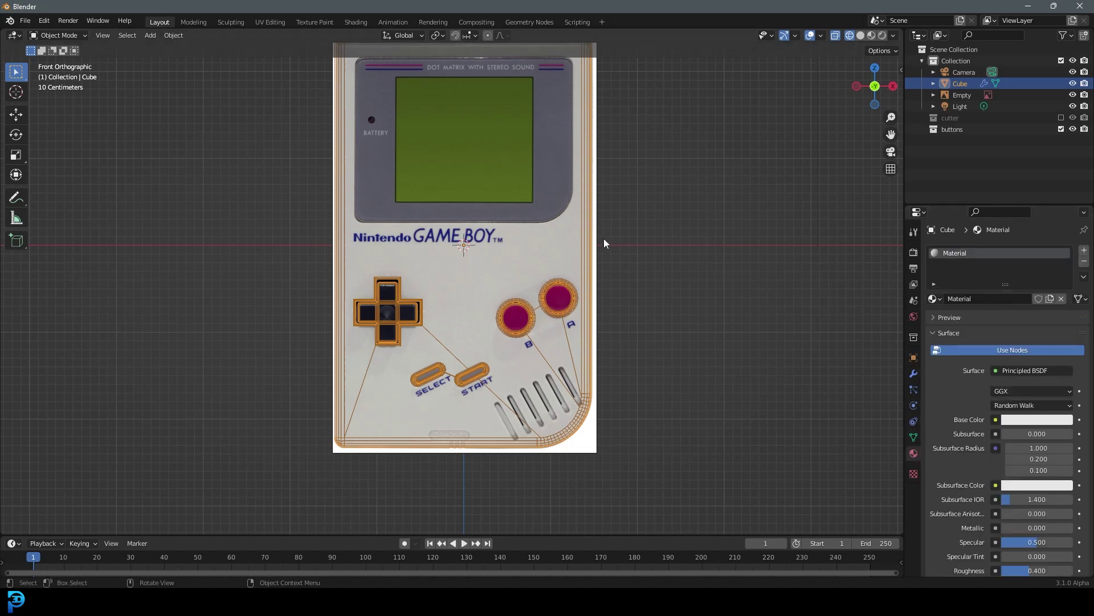
key("z")
left_click(818, 267)
middle_click_drag(576, 238, 504, 270)
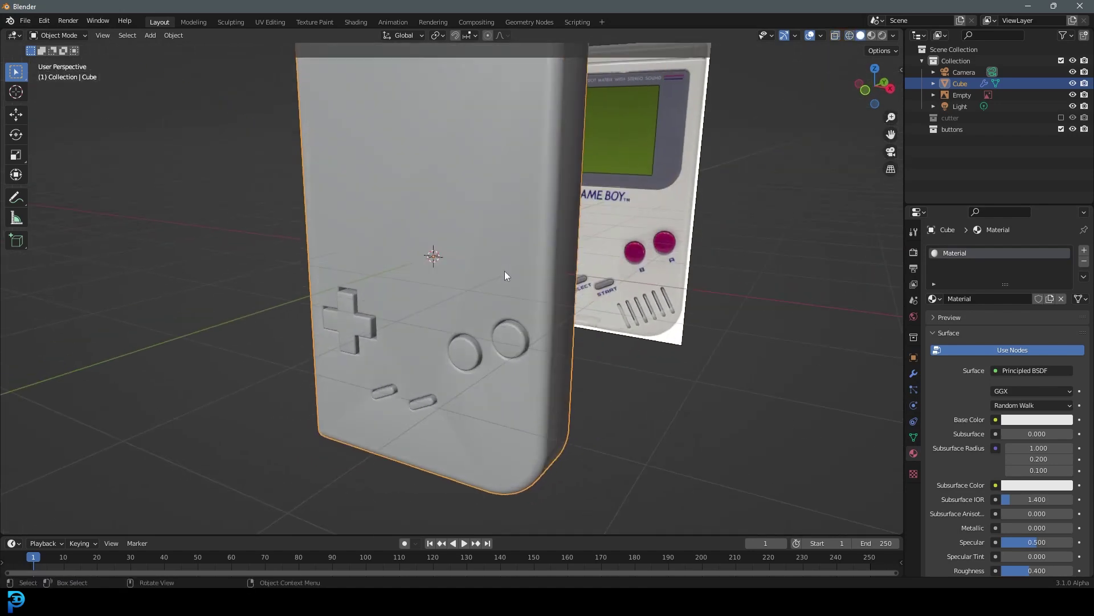
left_click(534, 256)
left_click(504, 279)
left_click(995, 421)
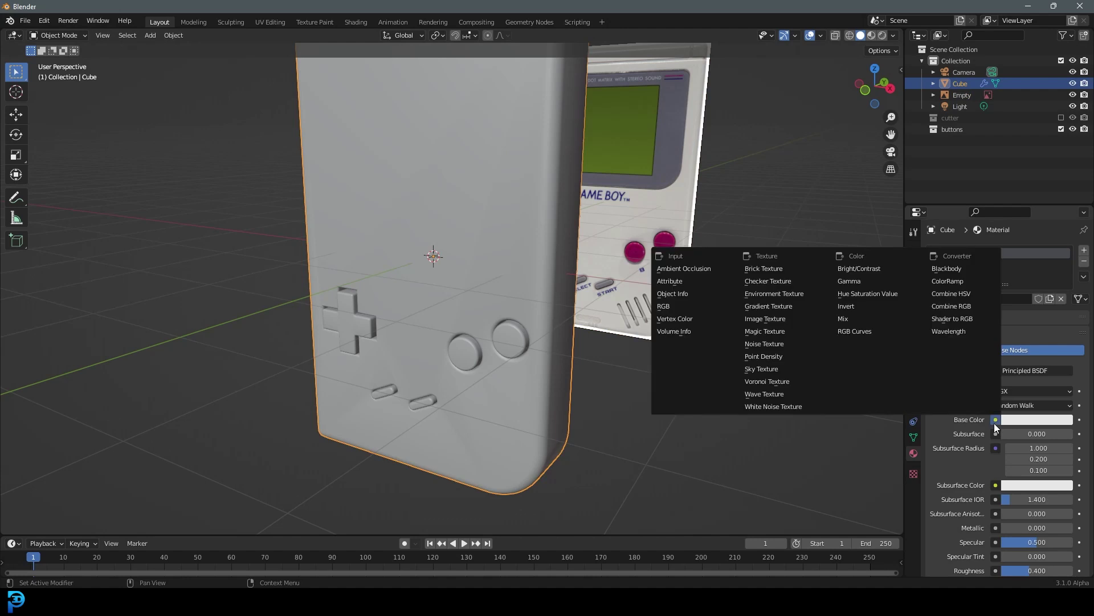
left_click(770, 319)
left_click(943, 432)
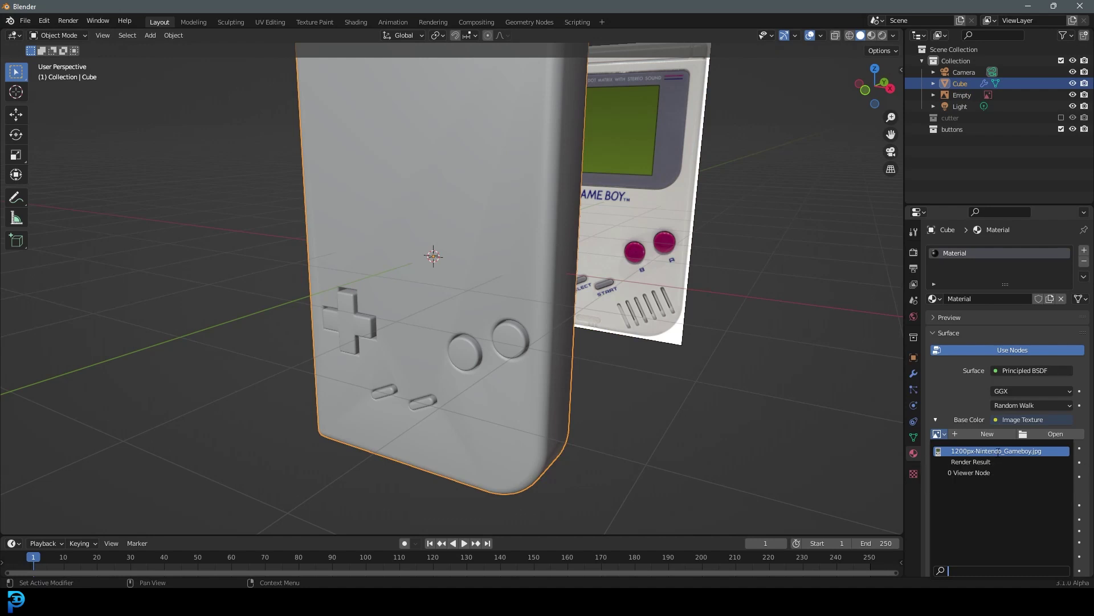
left_click(1001, 451)
Step: Display the model in Material Preview and examine how the photo texture maps onto its front and side
scroll(628, 346, "down", 3)
middle_click_drag(628, 347, 615, 312)
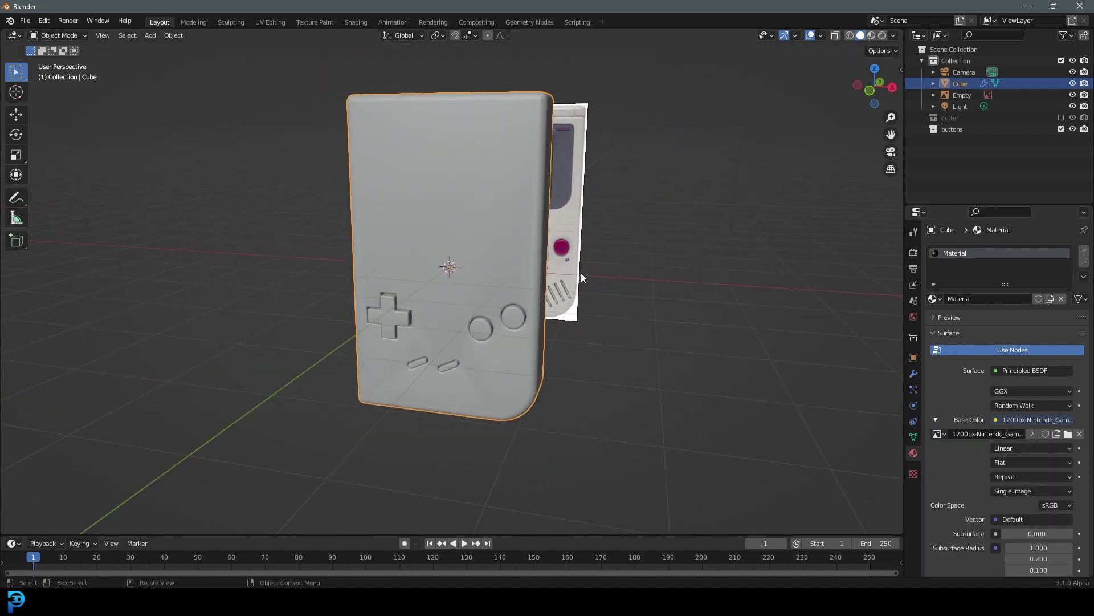
key("z")
left_click(577, 337)
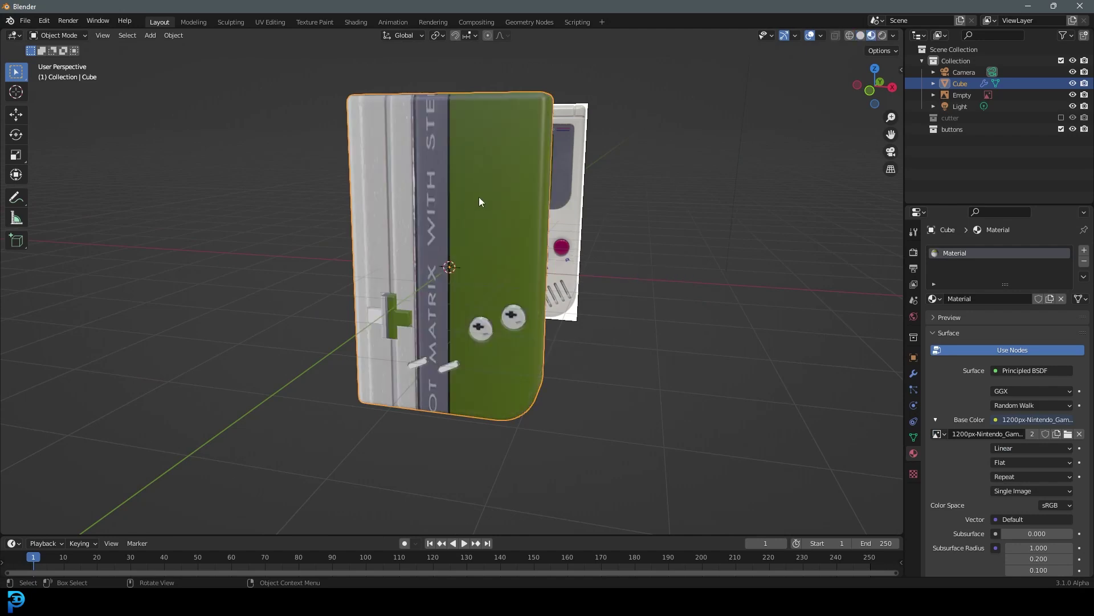
middle_click_drag(478, 201, 461, 181)
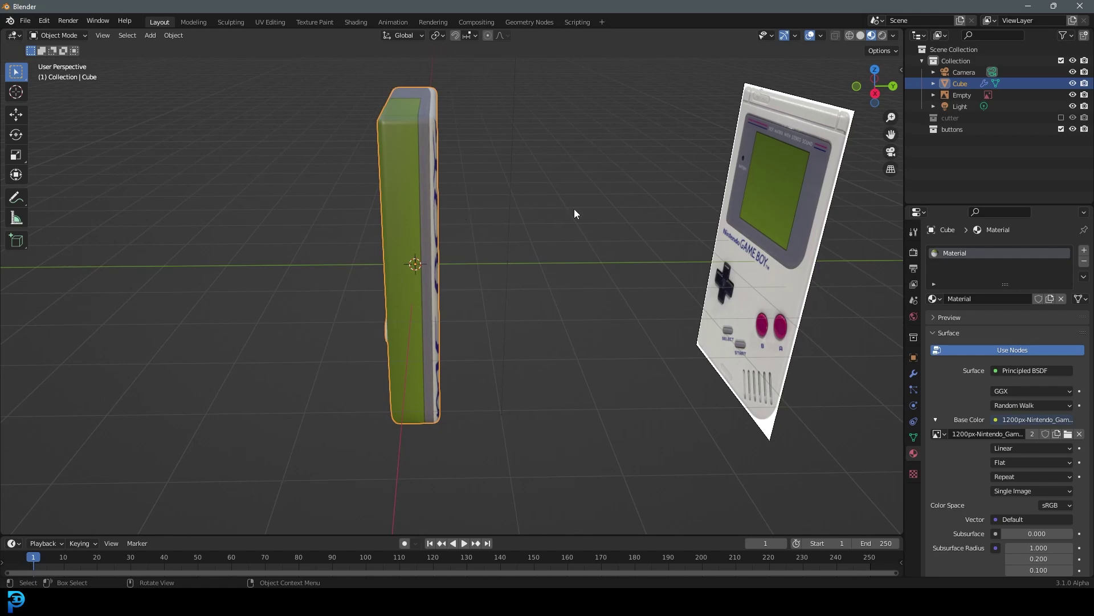
Step: In the UV Editing workspace, select the whole mesh and unwrap it with Project from View in the front wireframe view
left_click(277, 22)
key("KP_1")
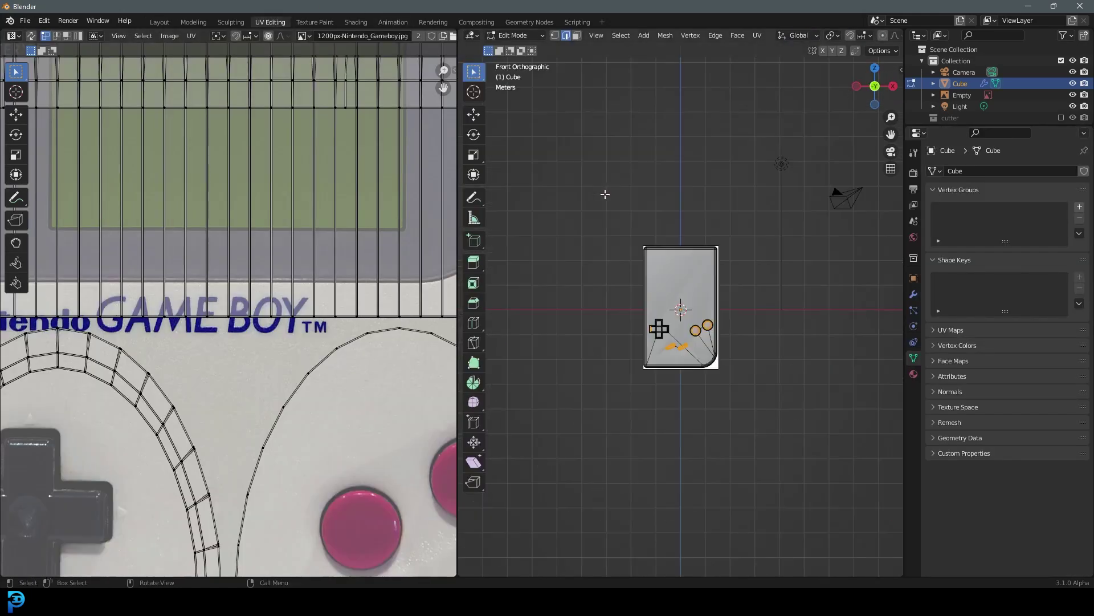
scroll(604, 194, "up", 4)
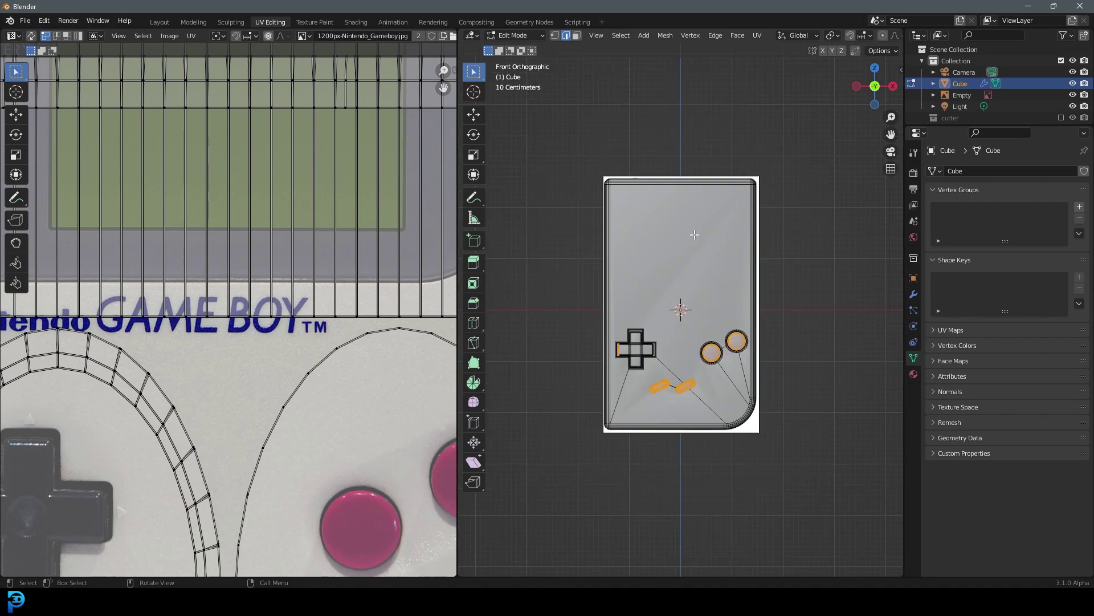
key("a")
key("z")
left_click(626, 222)
scroll(706, 257, "down", 3)
middle_click_drag(706, 257, 712, 260, "shift")
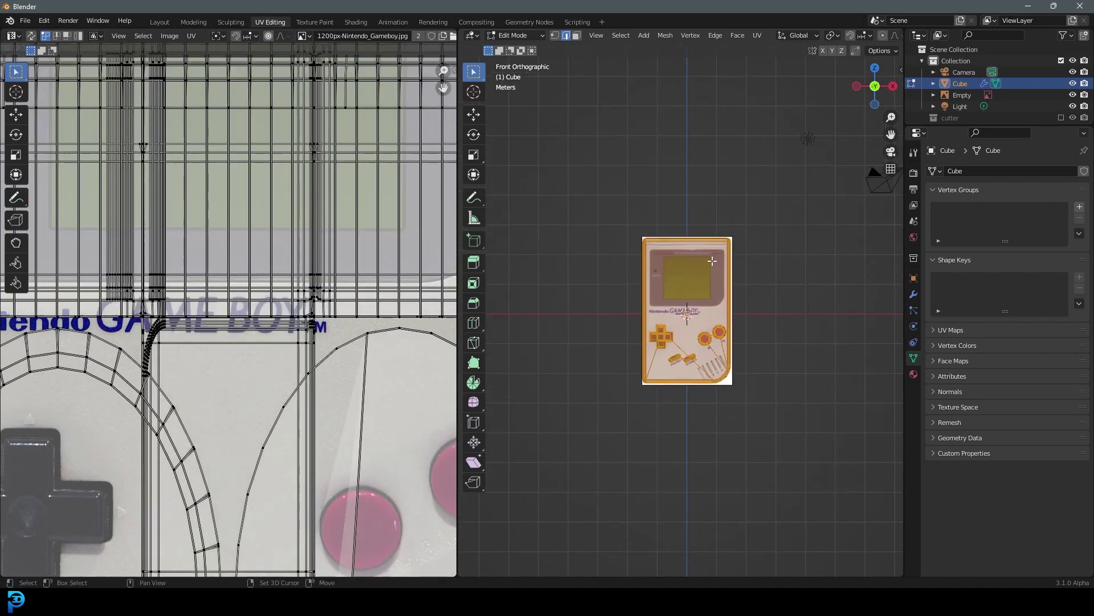
scroll(712, 261, "up", 3)
key("u")
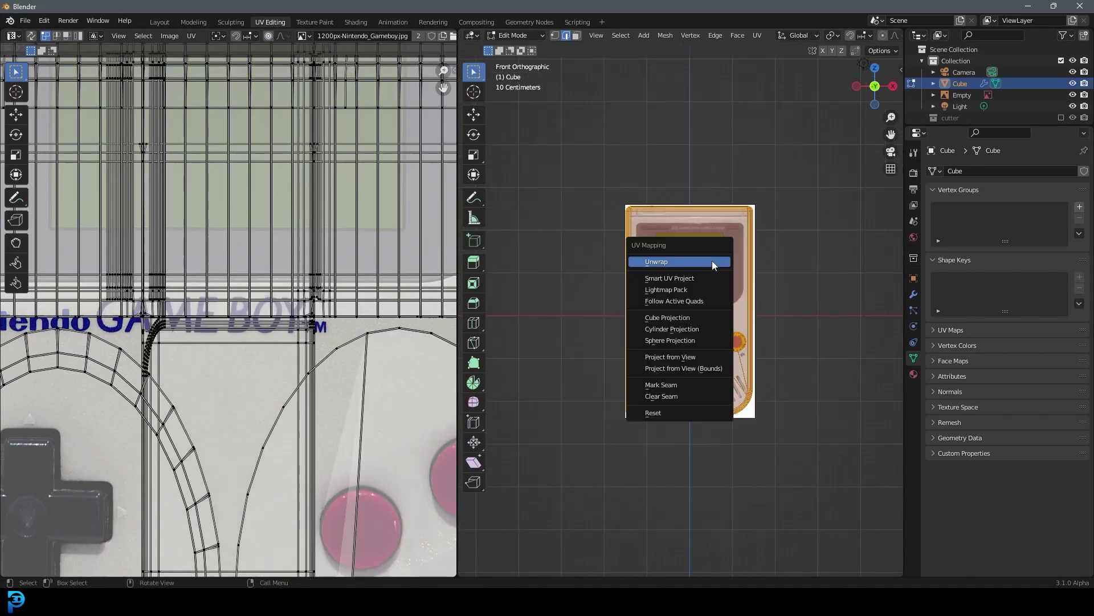
left_click(711, 355)
Step: Select the whole UV layout, then scale and move it to line up with the Game Boy outline and buttons in the photo
scroll(200, 263, "down", 5)
left_click_drag(347, 424, 124, 203)
key("s")
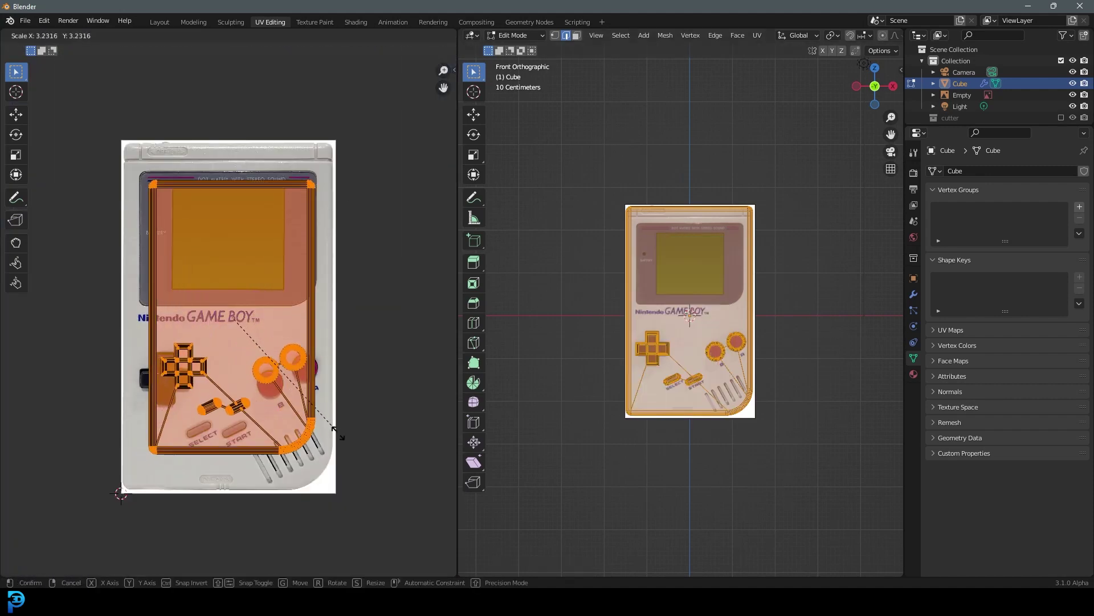
left_click(342, 446)
scroll(320, 353, "up", 2)
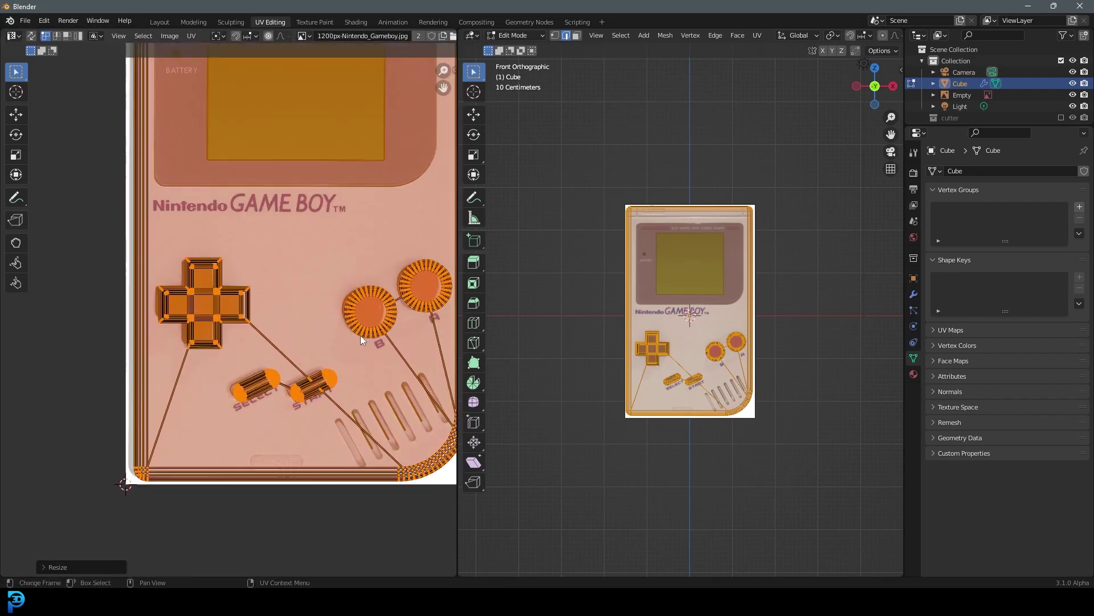
key("g")
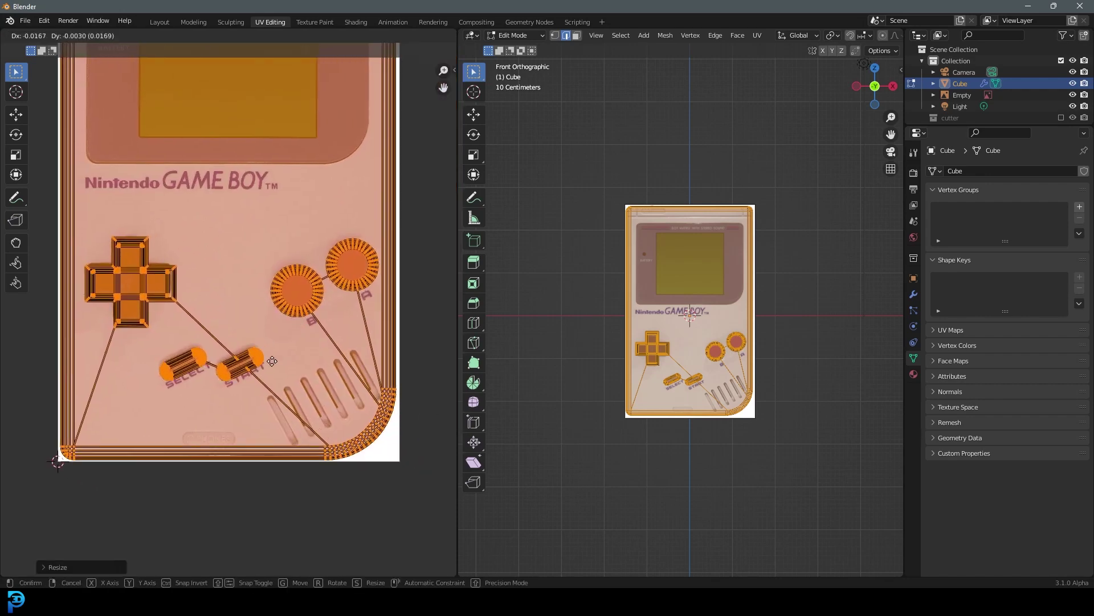
left_click(260, 338)
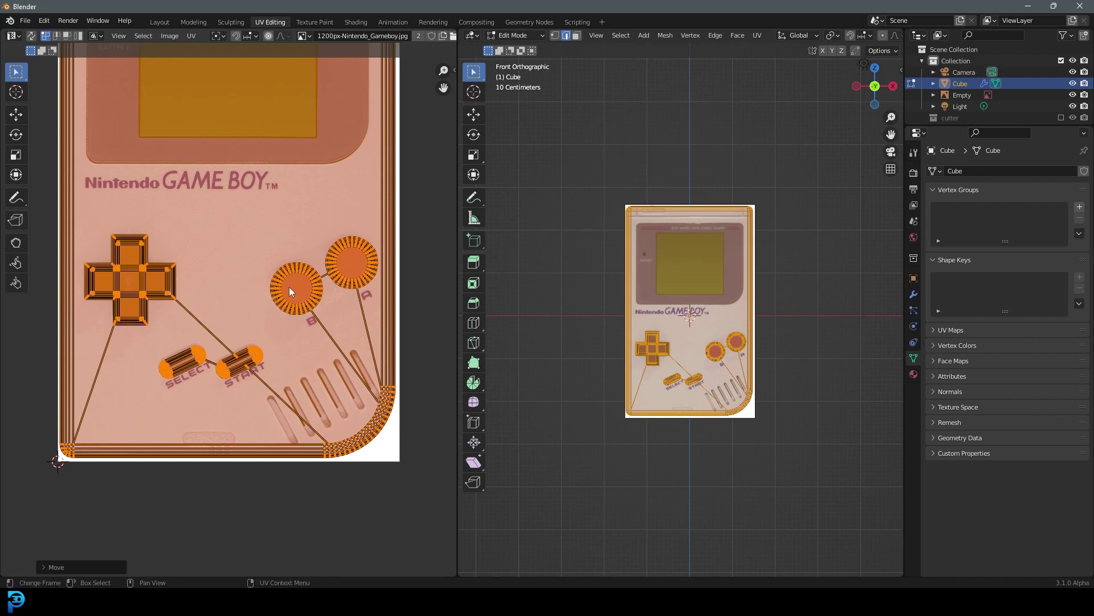
scroll(288, 288, "down", 3)
scroll(295, 321, "up", 4)
scroll(674, 326, "up", 3)
Step: Check the projected texture on the model in Material Preview from an angle and from the front
middle_click_drag(674, 326, 700, 309)
key("z")
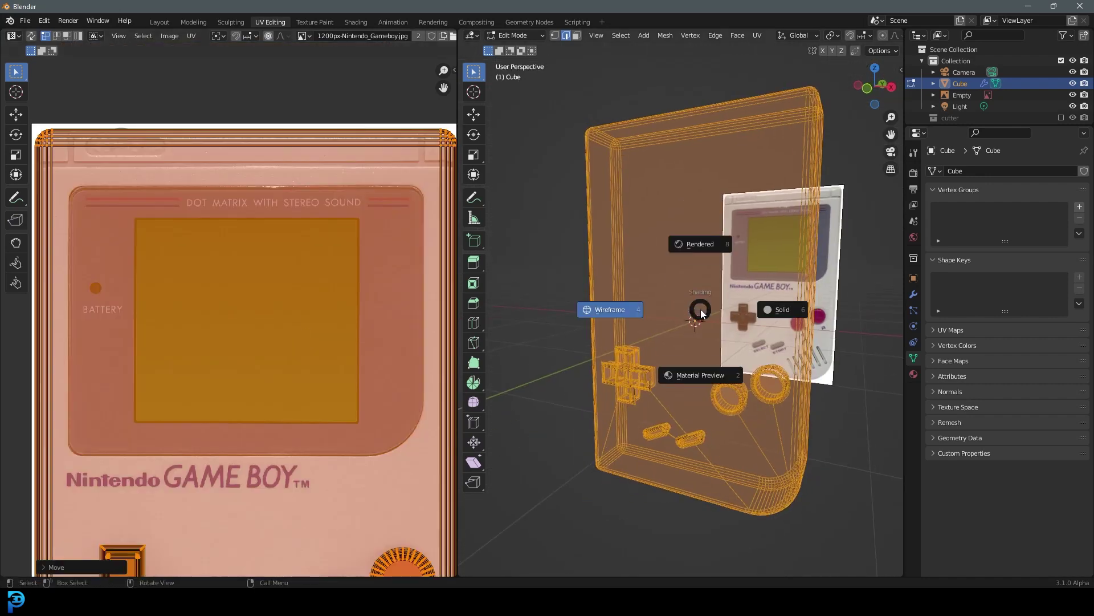
left_click(716, 375)
scroll(682, 381, "up", 5)
middle_click_drag(585, 399, 630, 373)
key("KP_1")
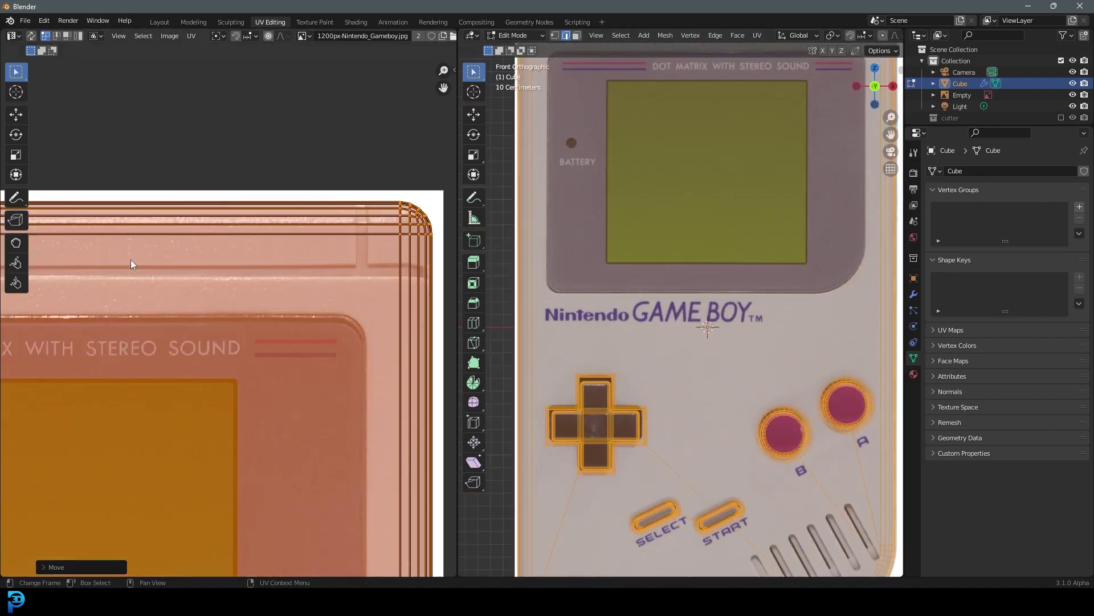
Step: Scale the whole UV layout down by about 0.99 to fit the D-pad, buttons and outline more closely to the photo
scroll(330, 228, "down", 4)
scroll(304, 275, "up", 6)
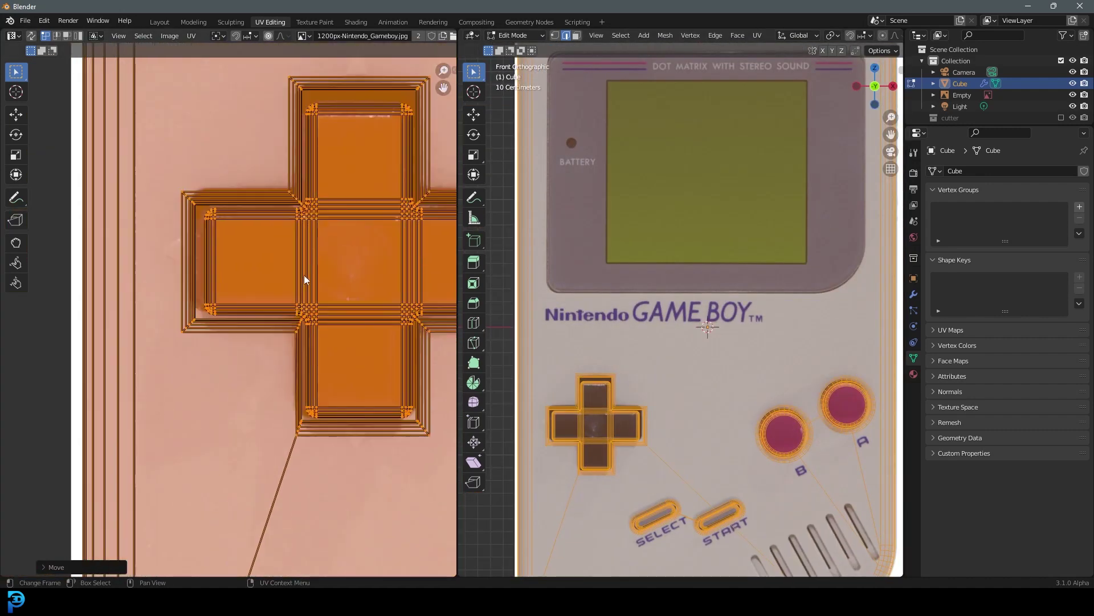
scroll(285, 285, "down", 4)
scroll(252, 283, "up", 4)
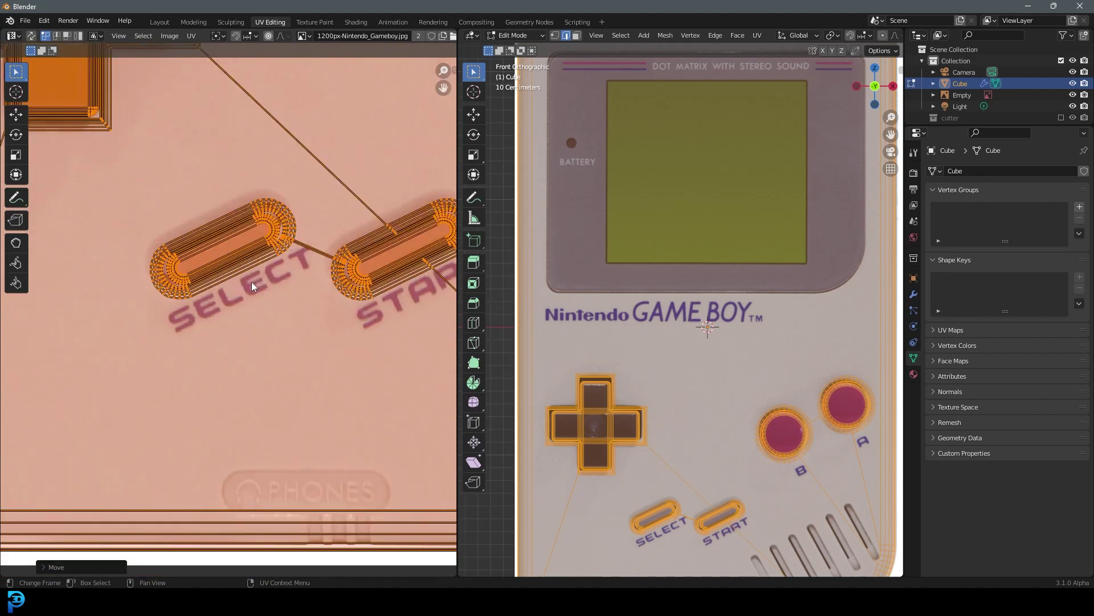
scroll(252, 283, "down", 3)
key("s")
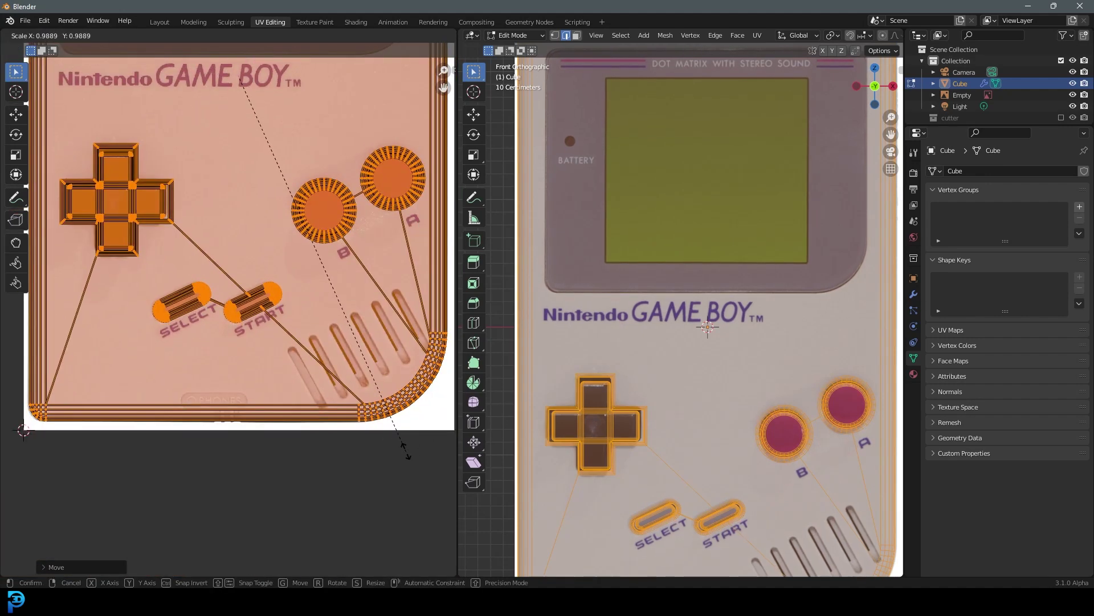
left_click(406, 450)
Step: Leave Edit Mode and check the projected texture around the buttons, from the front and from an angle
key("Tab")
scroll(685, 329, "up", 3)
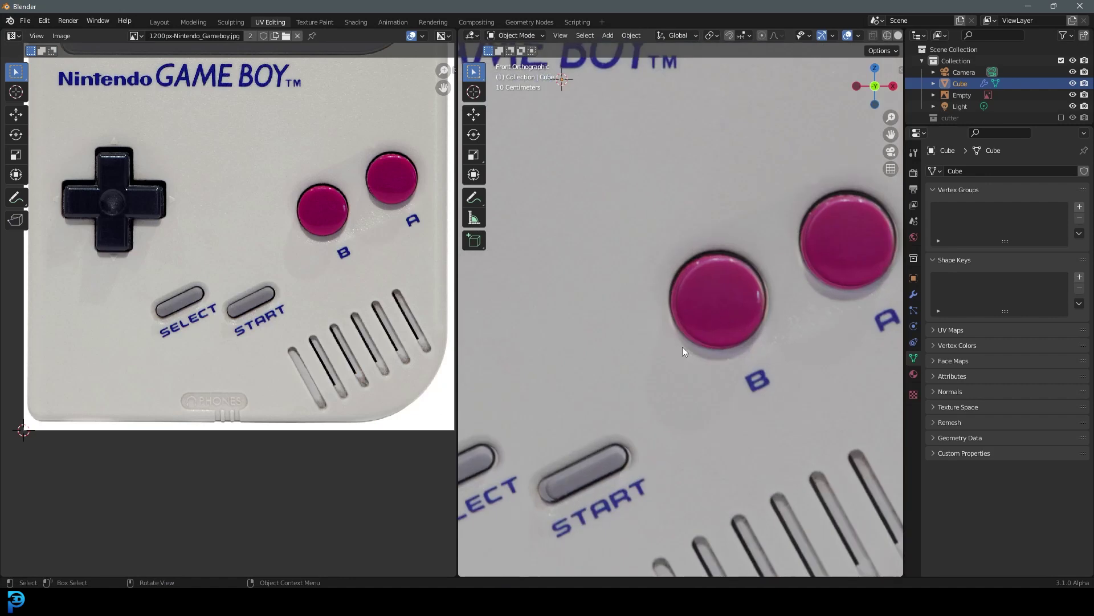
scroll(689, 316, "down", 8)
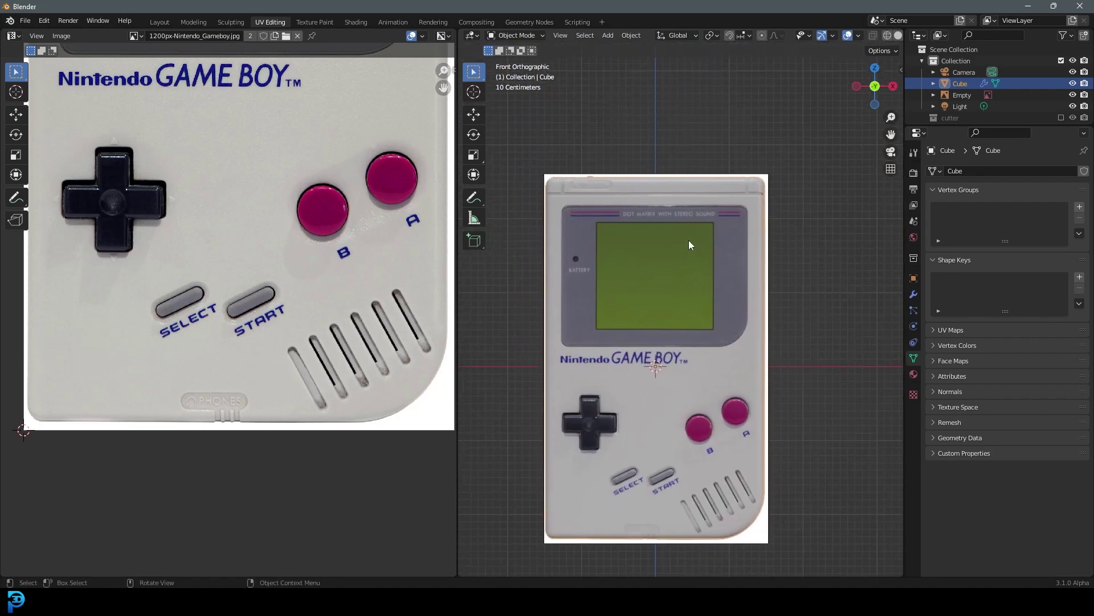
middle_click_drag(688, 242, 661, 214)
scroll(661, 214, "up", 2)
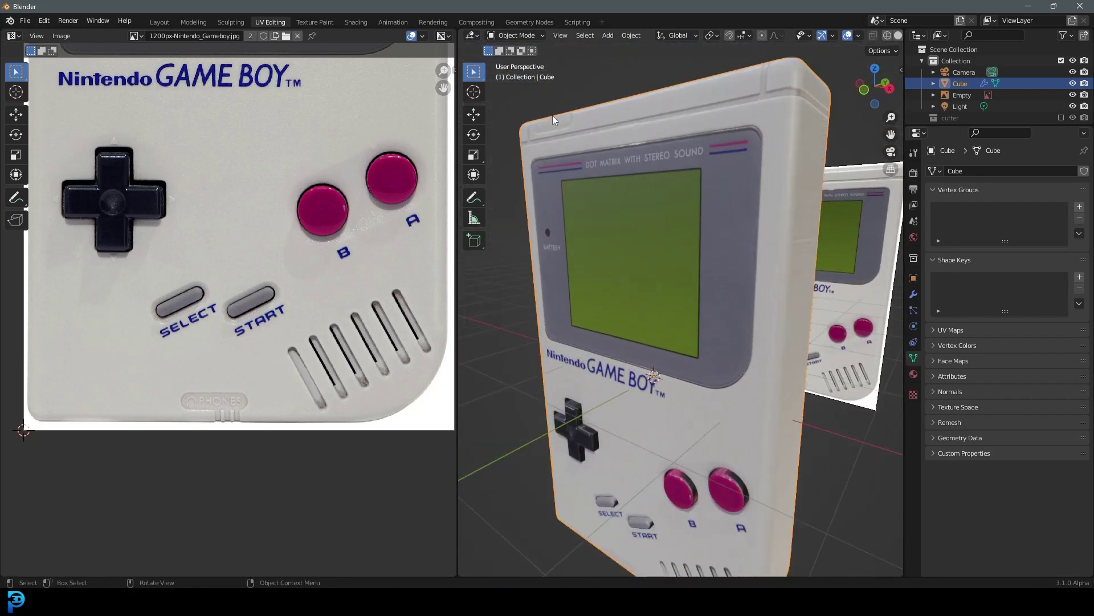
Step: Switch to the Layout workspace and show the Game Boy from the front in Object Mode
left_click(168, 23)
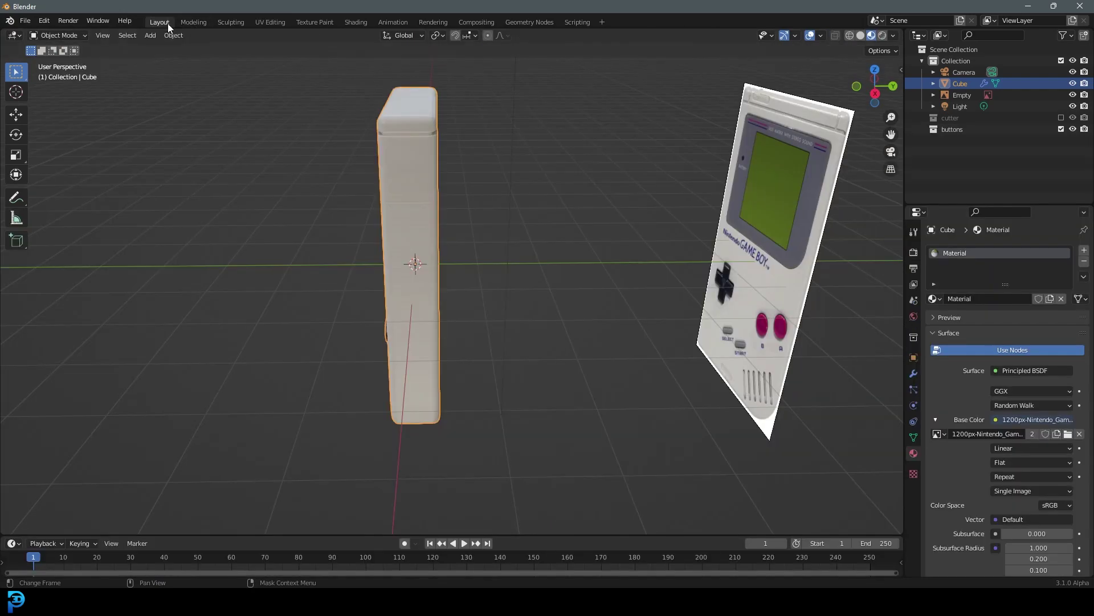
middle_click_drag(385, 192, 480, 193)
key("Tab")
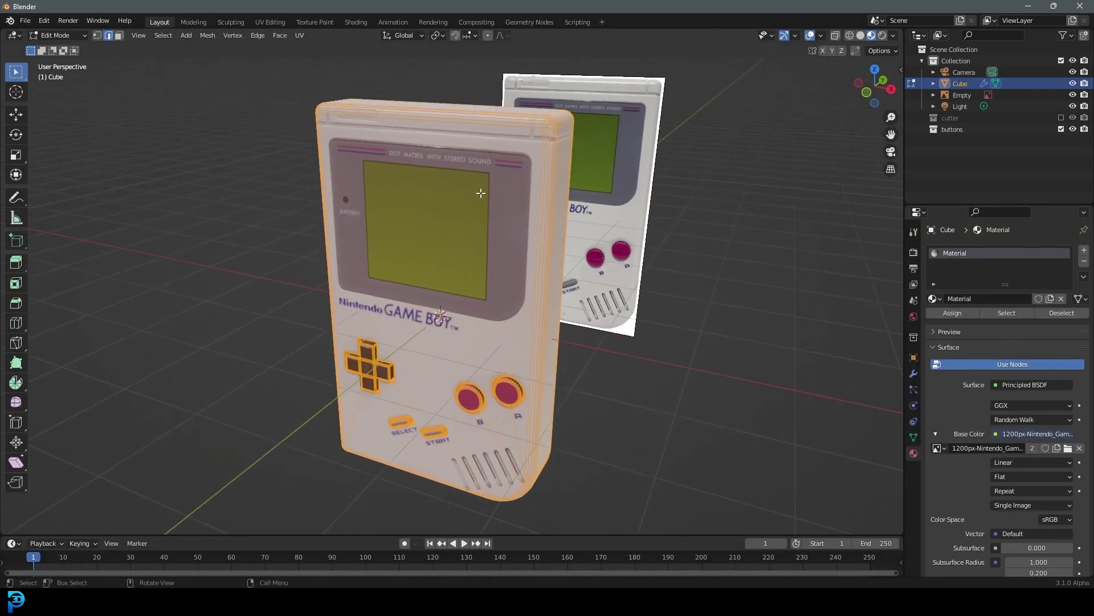
key("KP_1")
scroll(498, 208, "up", 4)
key("Tab")
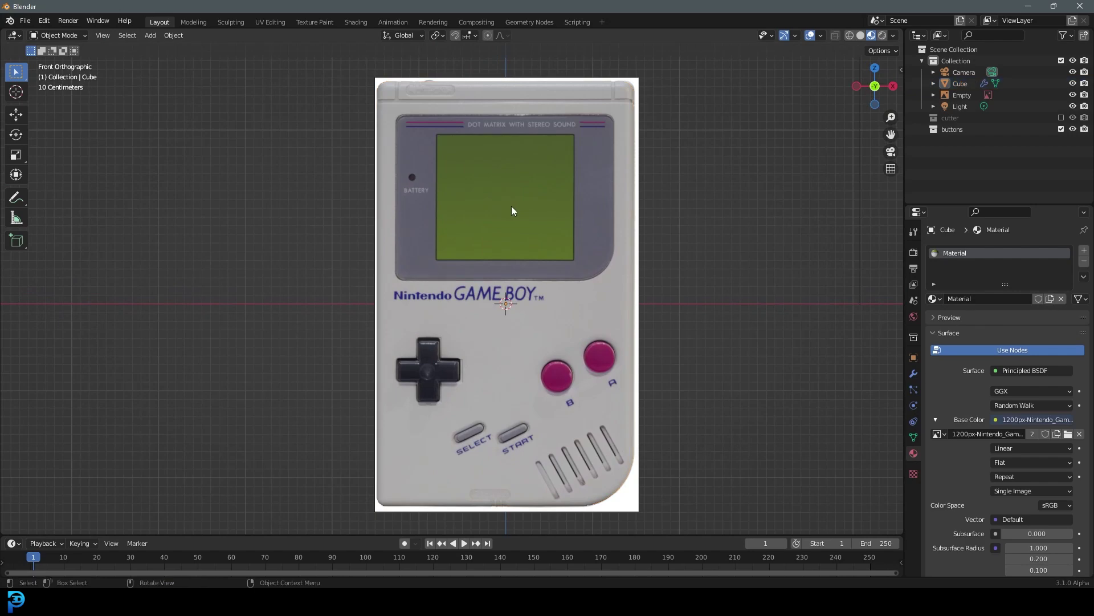
Step: Add a cube, raise it about 1.2 m along Z and scale it by about 0.95 to match the dark screen bezel's height
key("shift+a")
mouse_move(514, 185)
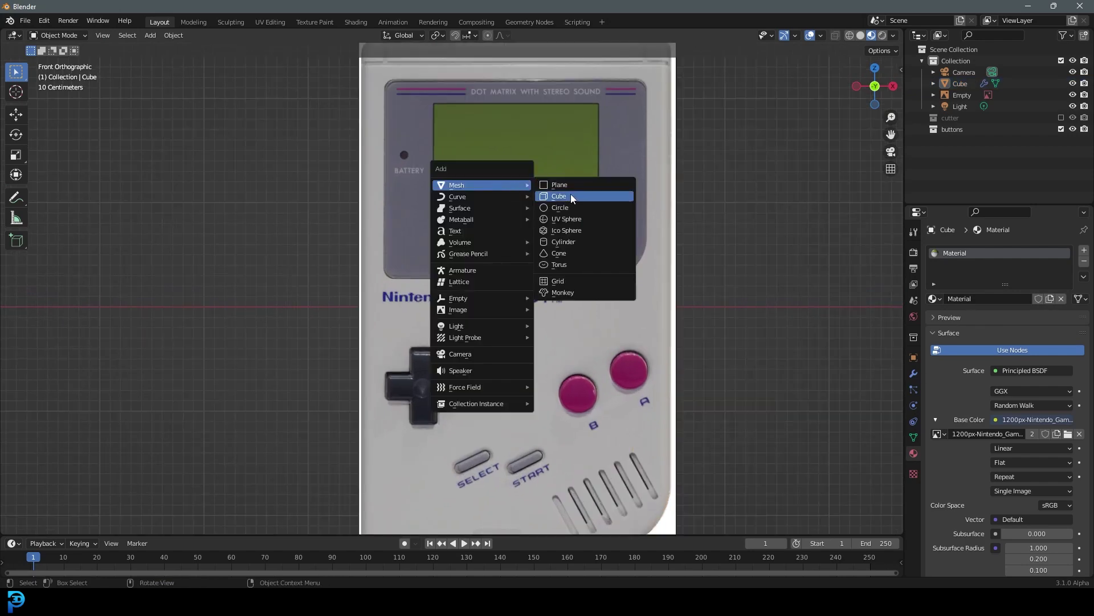
left_click(569, 194)
key("g")
key("z")
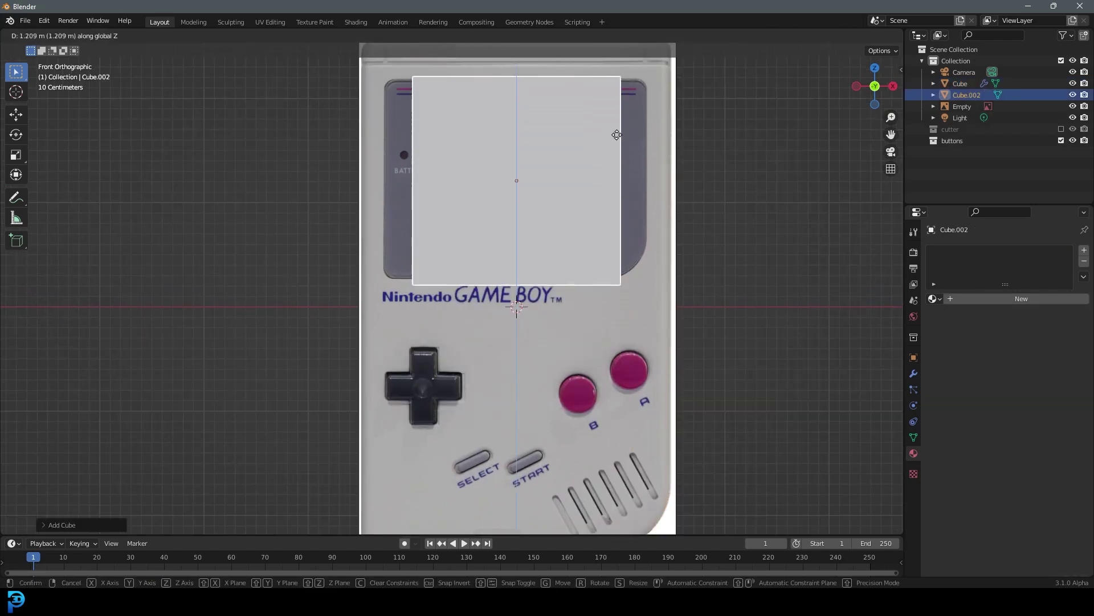
left_click(616, 134)
key("s")
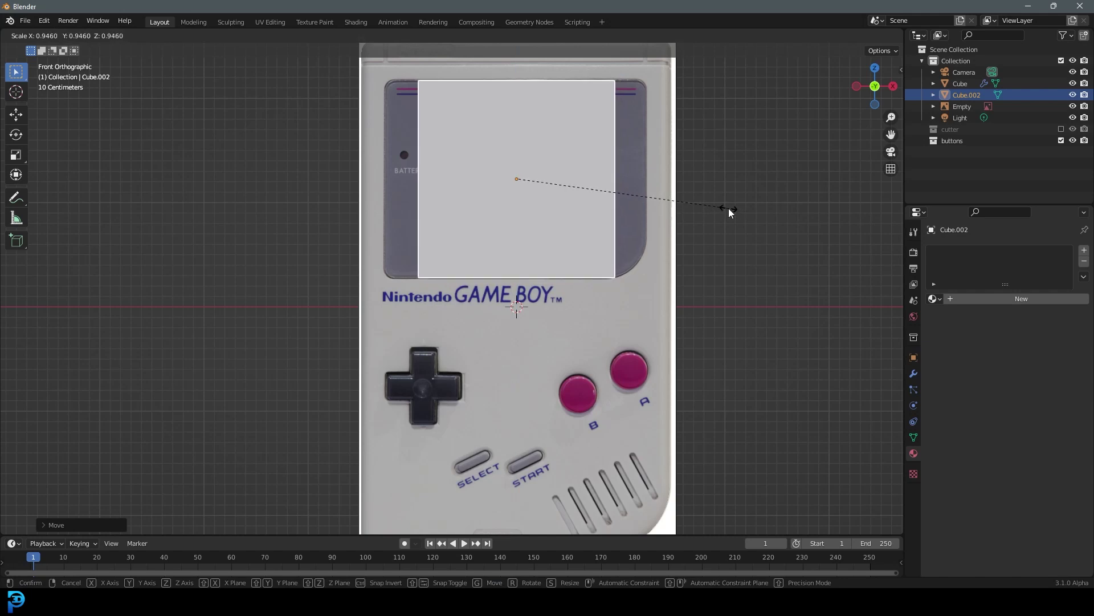
left_click(727, 208)
Step: Stretch the cube along X by about 1.3 to span the dark screen bezel's width
scroll(455, 129, "up", 2)
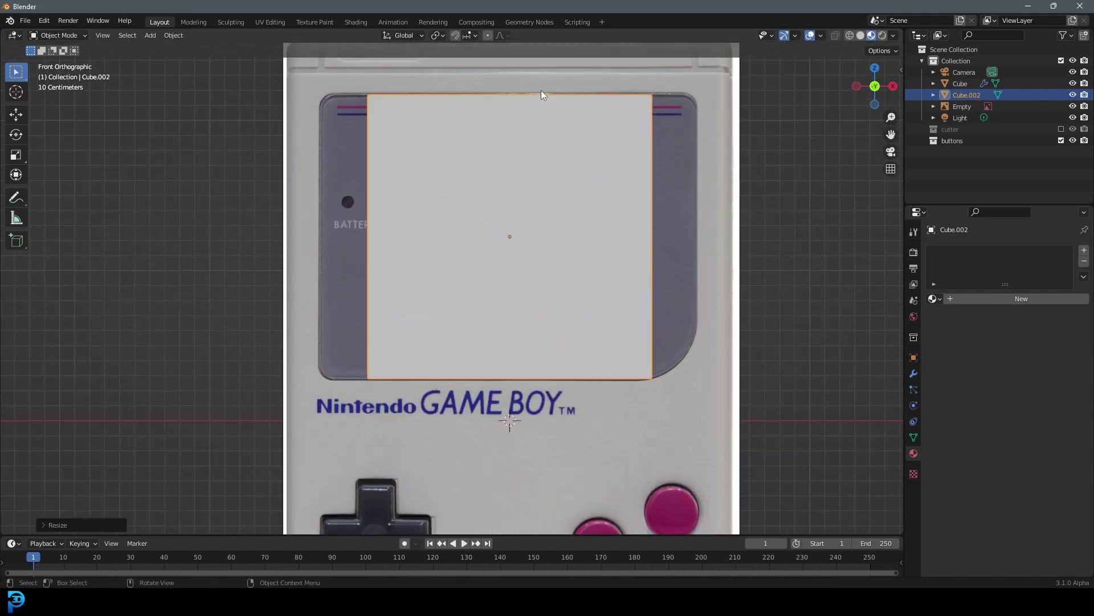
key("z")
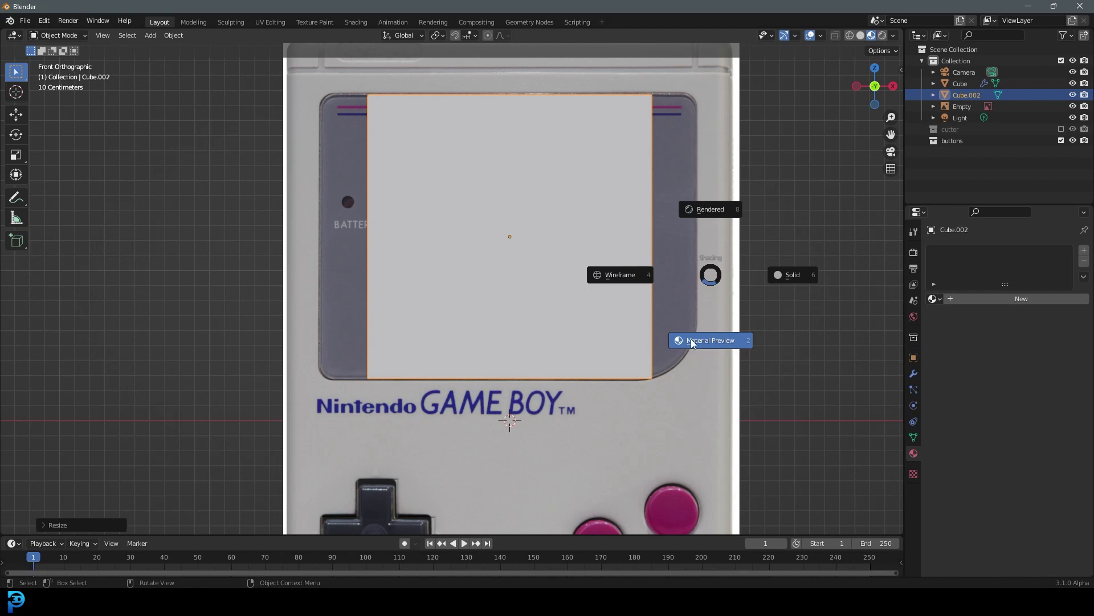
left_click(708, 340)
scroll(741, 315, "down", 1)
key("s")
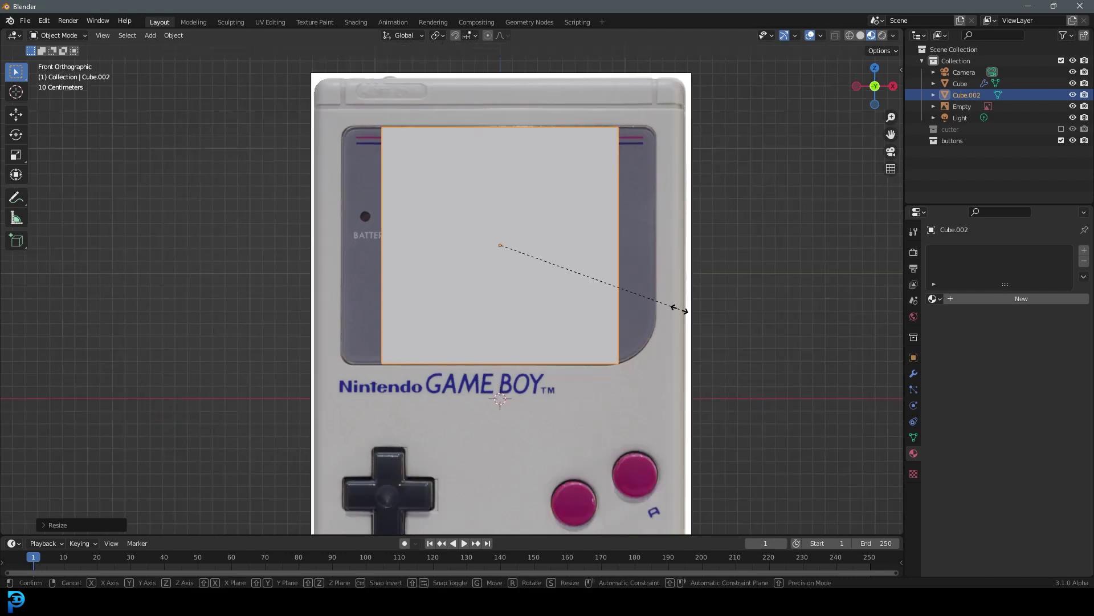
key("x")
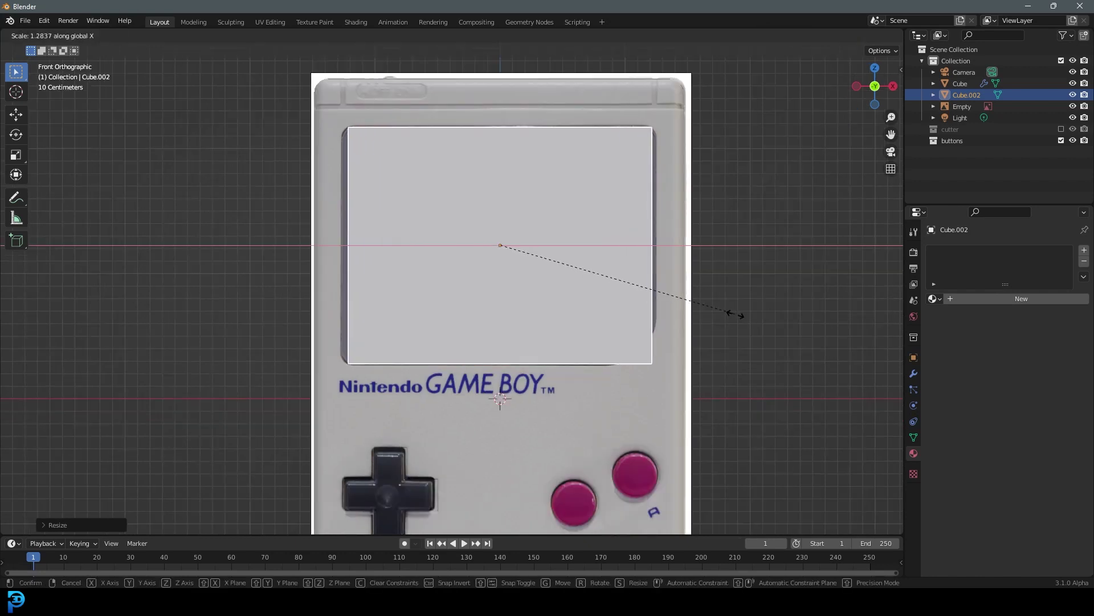
left_click(745, 316)
Step: Display the scene in Wireframe and fine-tune the cube's X width against the bezel's side edges
key("z")
left_click(745, 342)
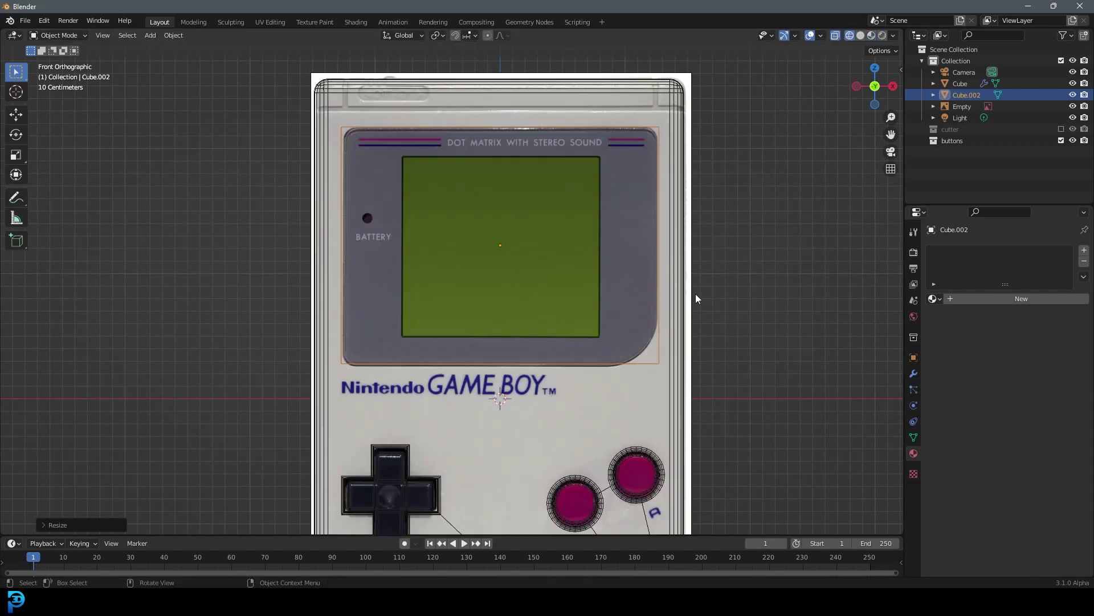
scroll(693, 282, "up", 2)
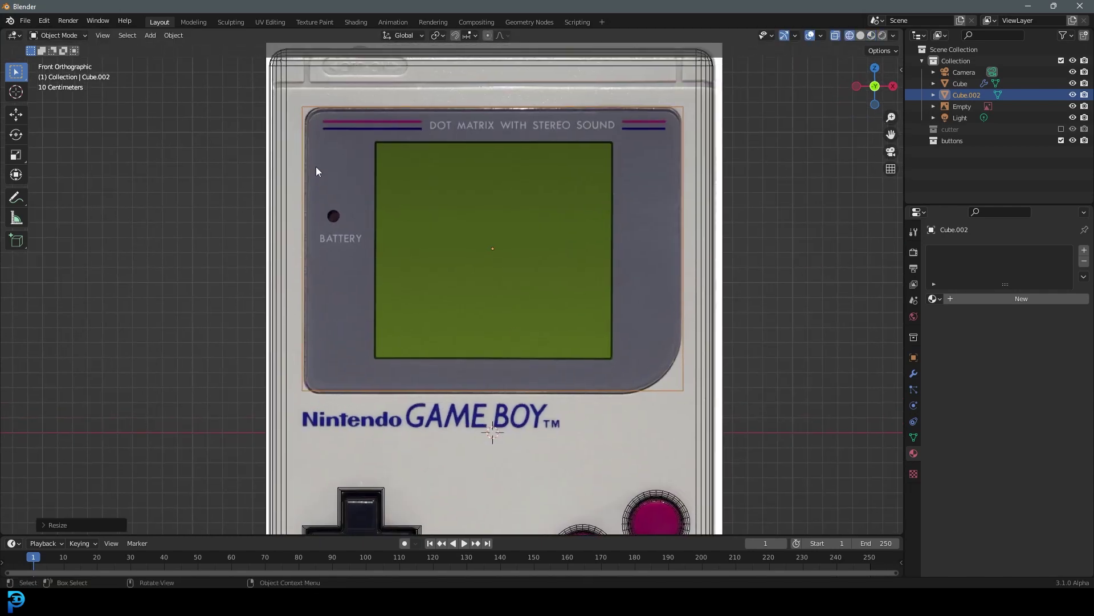
scroll(647, 288, "up", 1)
key("s")
key("x")
left_click(781, 306)
Step: In Solid shading, thin the cube along Y and move it forward along Y so it only partly cuts into the body's front
key("z")
left_click(843, 306)
middle_click_drag(676, 215, 638, 263)
key("s")
key("y")
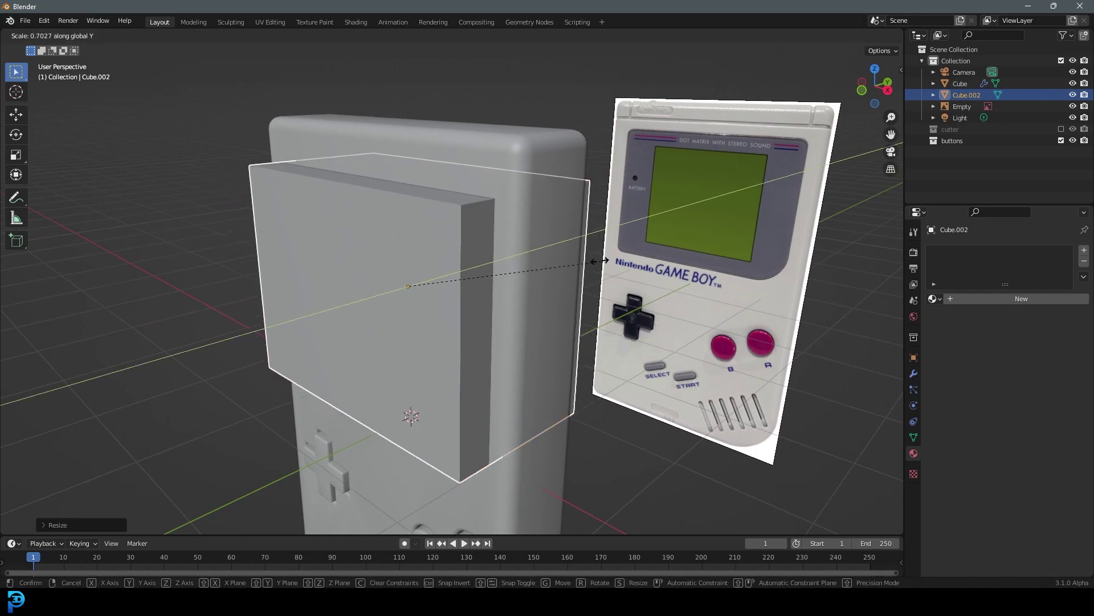
left_click(509, 247)
key("g")
key("y")
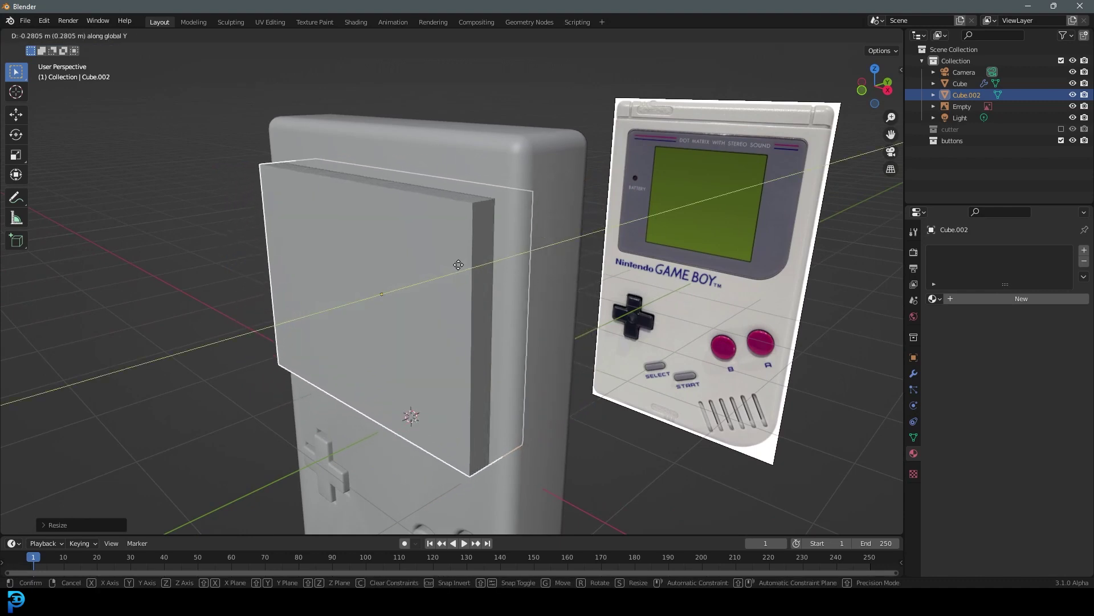
left_click(470, 260)
Step: Apply the cube's scale and open its mesh for editing in the front wireframe view
key("ctrl+a")
left_click(471, 241)
key("KP_1")
key("Tab")
key("z")
left_click(439, 259)
Step: Bevel the box's lower-right corner with 11 segments to follow the bezel's large curve
middle_click_drag(733, 436, 656, 367, "shift")
scroll(656, 367, "up", 2)
left_click_drag(656, 366, 503, 227)
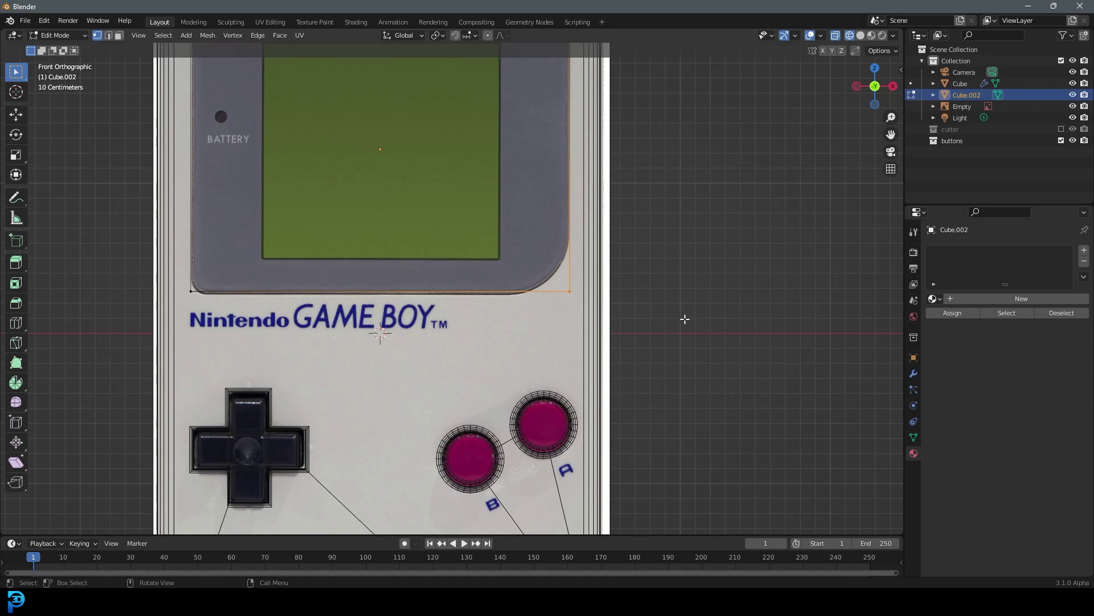
key("ctrl+b")
scroll(700, 370, "up", 4)
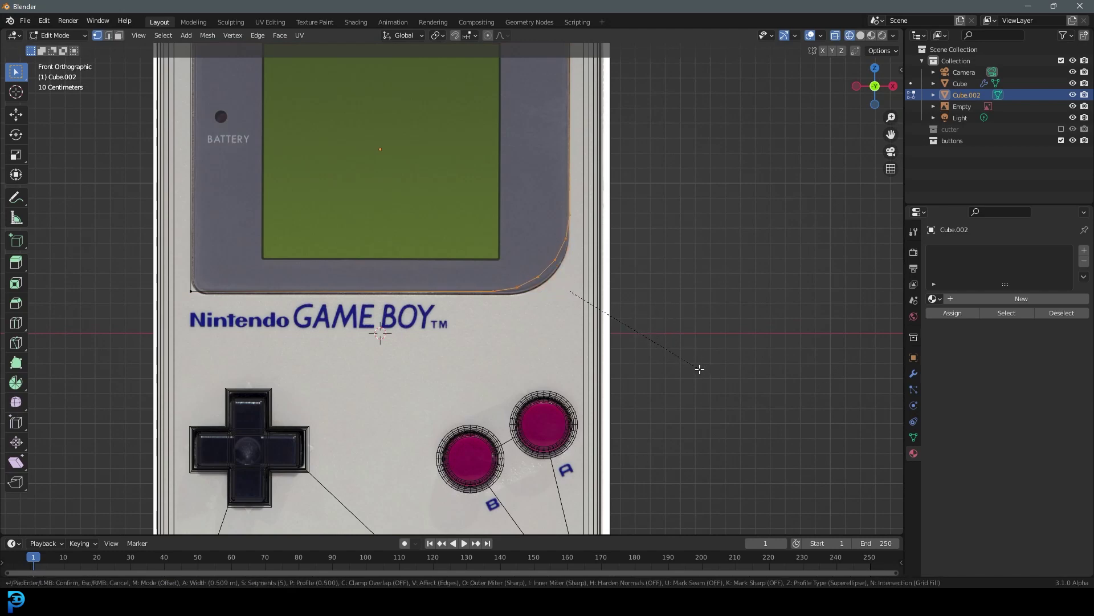
scroll(687, 355, "up", 3)
left_click(687, 355)
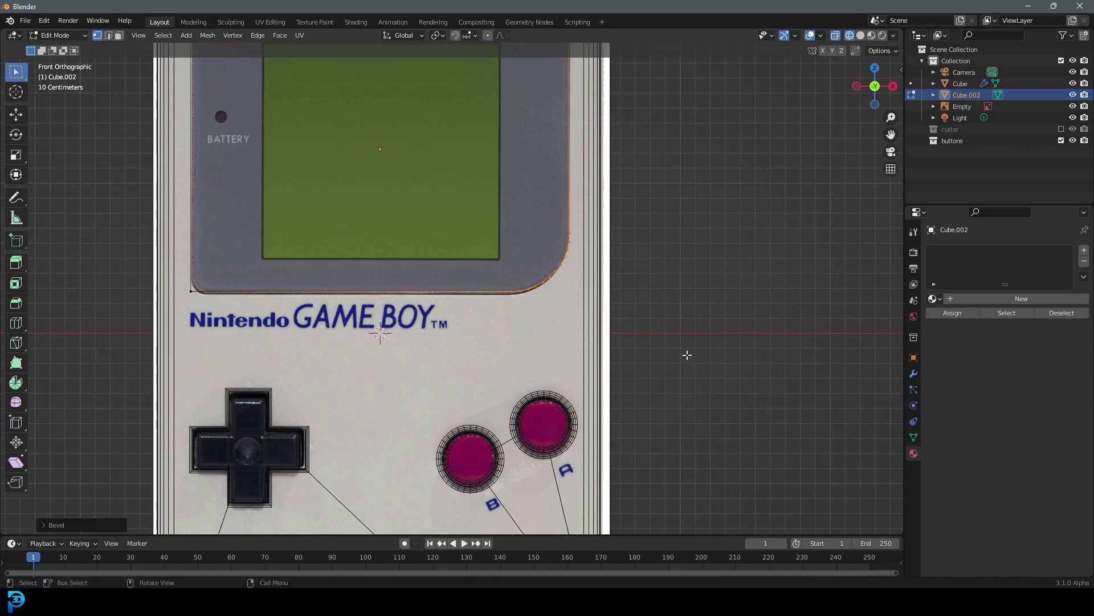
Step: Bevel the box's lower-left corner with 11 segments to match the bezel's small rounded corner
middle_click_drag(188, 299, 248, 326, "shift")
left_click_drag(248, 326, 292, 263)
middle_click_drag(318, 209, 467, 252, "shift")
key("ctrl+b")
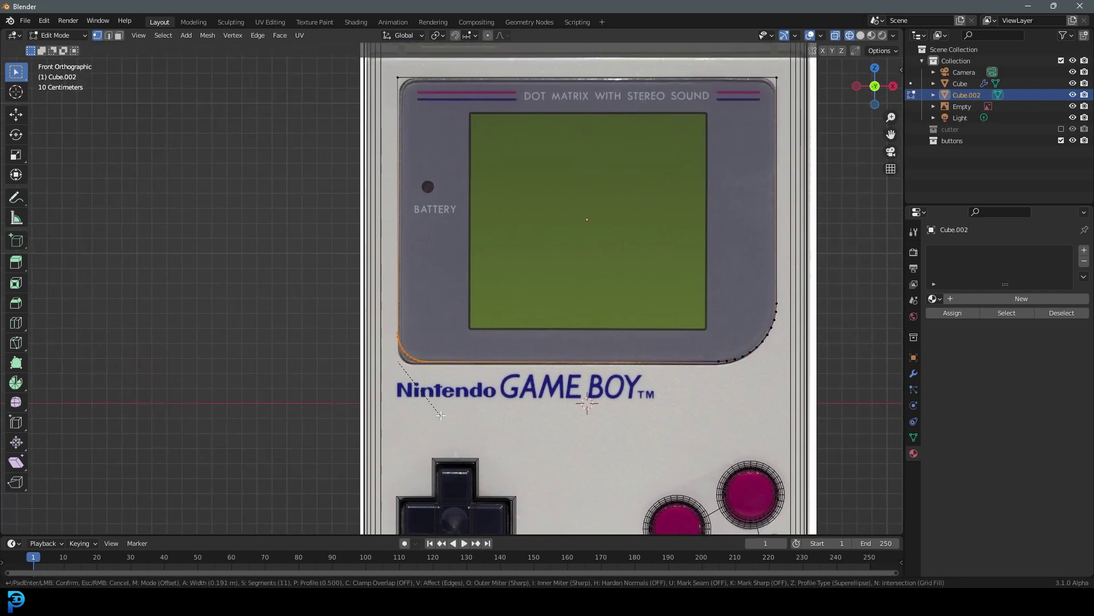
left_click(431, 402)
Step: Bevel the box's upper-left corner to match the bezel's small rounded corner
left_click(398, 77)
middle_click_drag(444, 129, 464, 251, "shift")
right_click(463, 251)
key("Escape")
key("ctrl+b")
left_click(518, 290)
Step: Bevel the box's upper-right corner about 0.1 m wide with 11 segments to match the bezel
middle_click_drag(704, 242, 540, 275, "shift")
scroll(540, 274, "up", 2)
left_click_drag(564, 295, 716, 177)
key("ctrl+b")
left_click(764, 262)
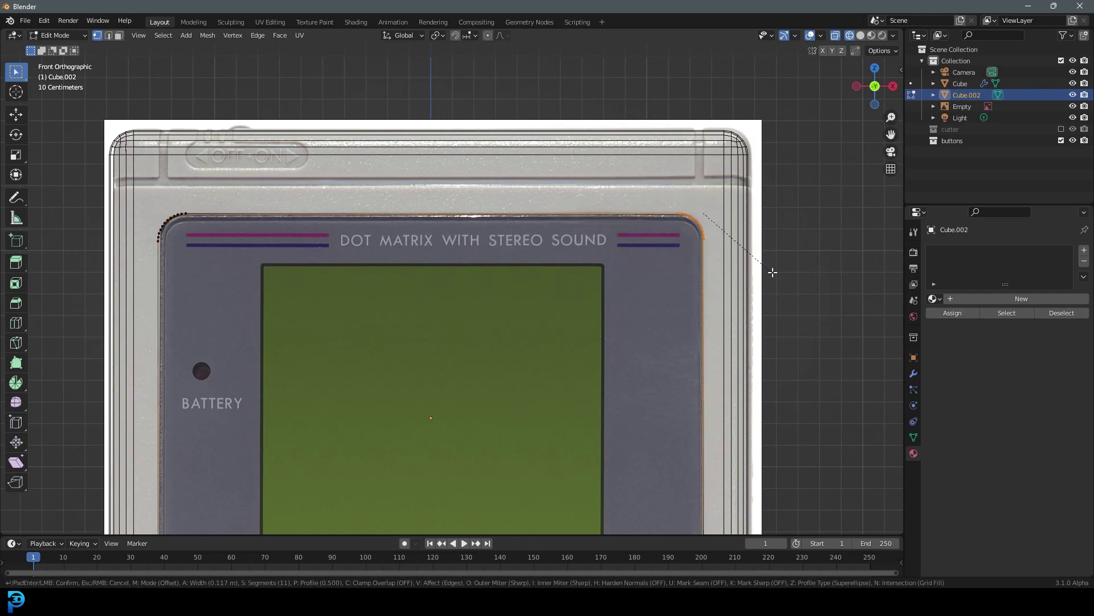
Step: Return to Object Mode and show the rounded box against the Game Boy body in Solid shading from an angle
scroll(601, 212, "down", 4)
middle_click_drag(601, 212, 514, 226)
key("Tab")
key("z")
left_click(597, 228)
Step: Add a Boolean Difference modifier to the Game Boy body with the rounded box as its object, and apply it
left_click(488, 201)
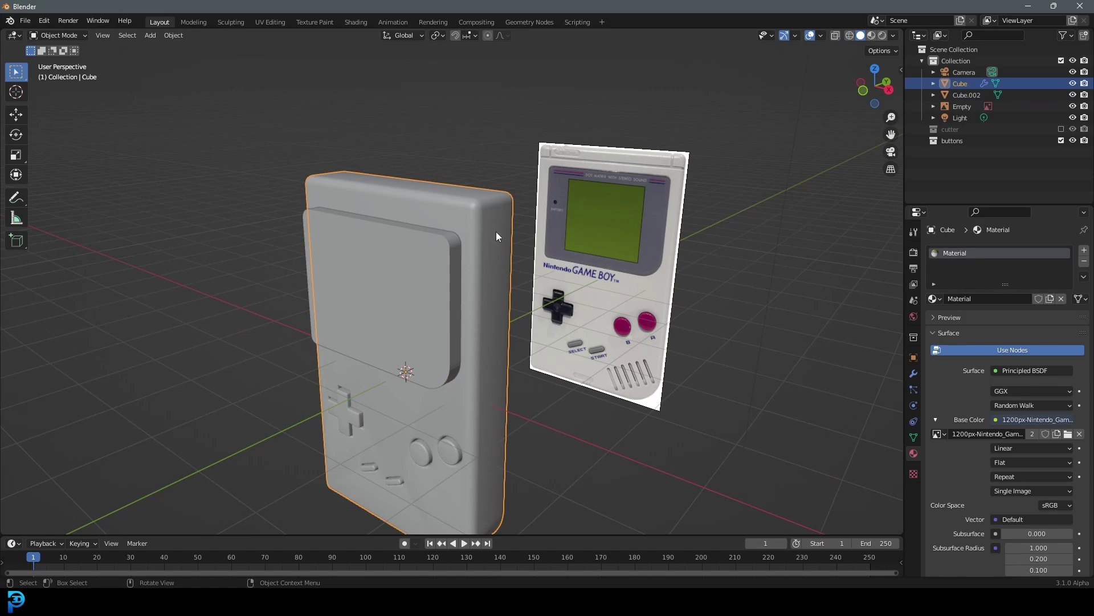
left_click(914, 374)
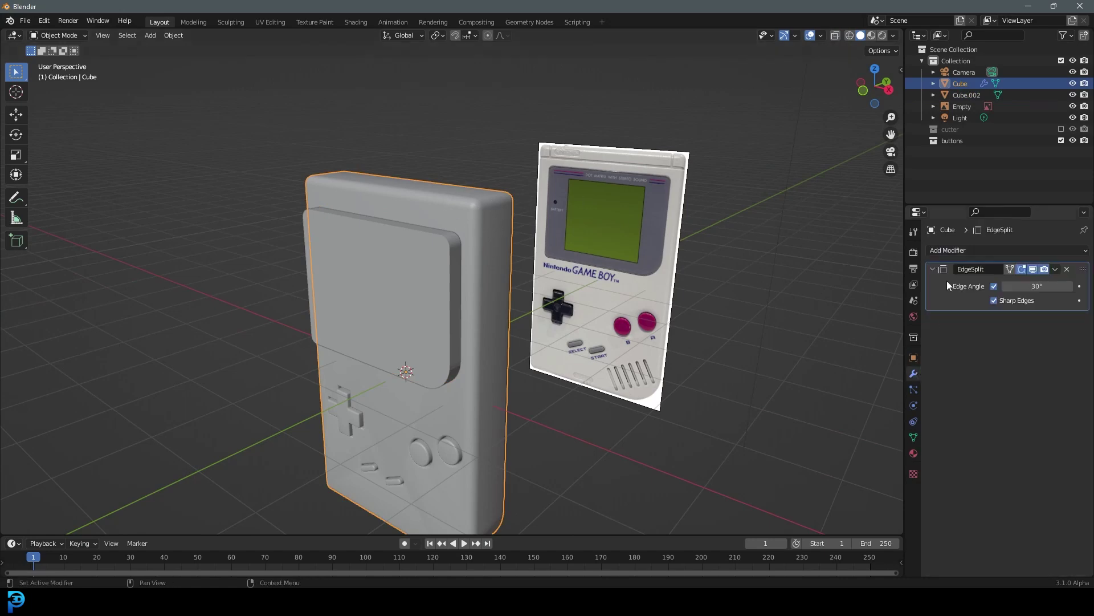
left_click(951, 250)
left_click(860, 307)
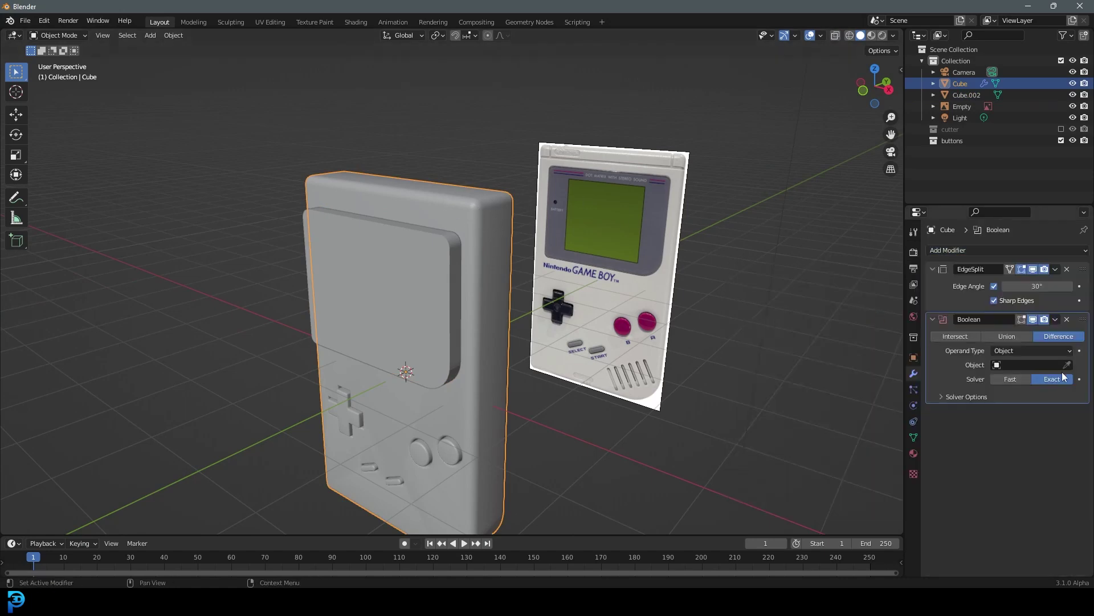
left_click(1067, 364)
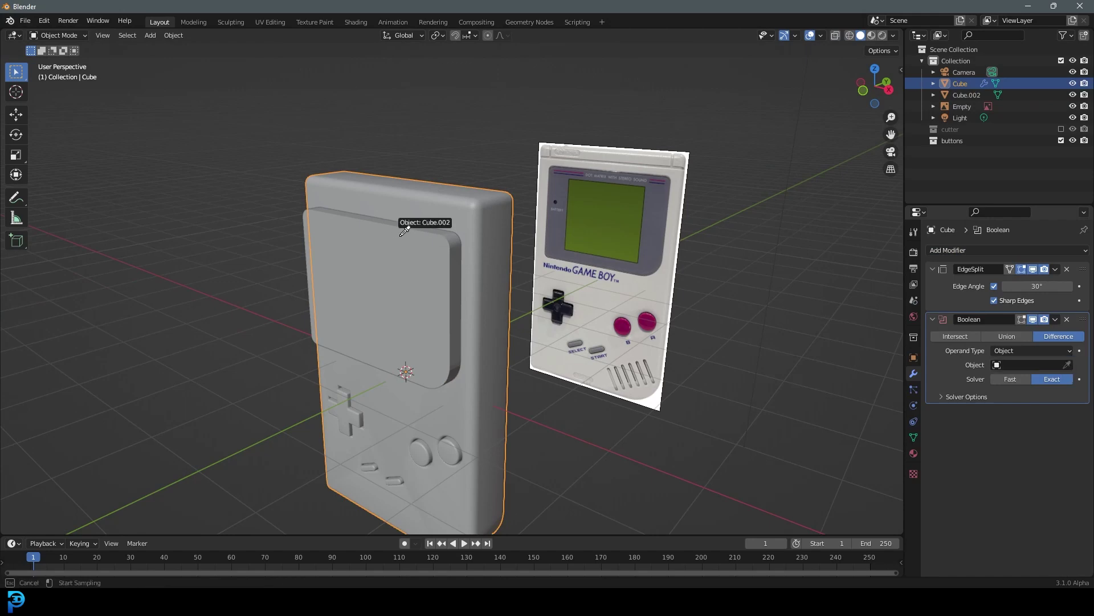
left_click(402, 251)
left_click(1054, 319)
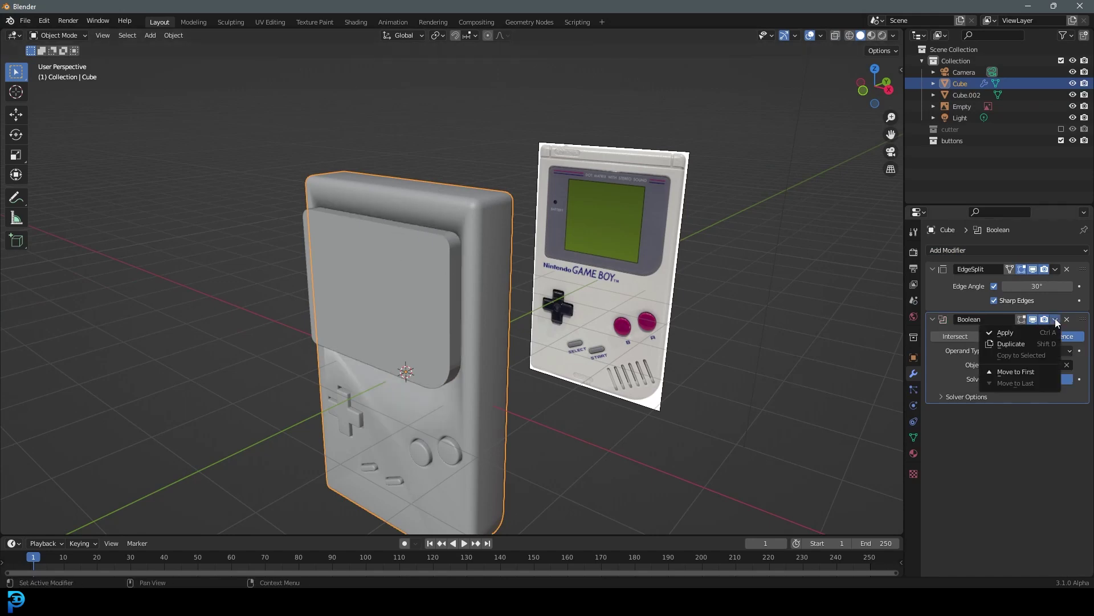
left_click(1022, 330)
Step: Delete the rounded cutter box and select the Game Boy body
middle_click_drag(456, 216, 397, 190)
scroll(396, 191, "up", 2)
left_click(462, 232)
middle_click_drag(484, 234, 364, 223)
key("x")
left_click(377, 215)
left_click(377, 143)
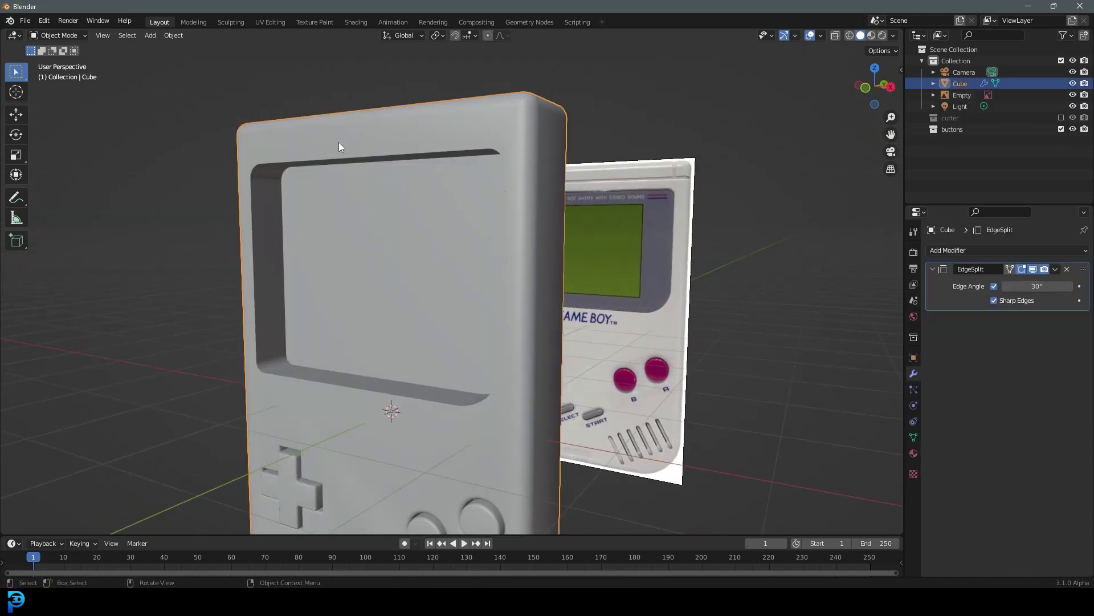
Step: Display the body in Material Preview and examine the texture inside the new screen recess
key("z")
left_click(365, 221)
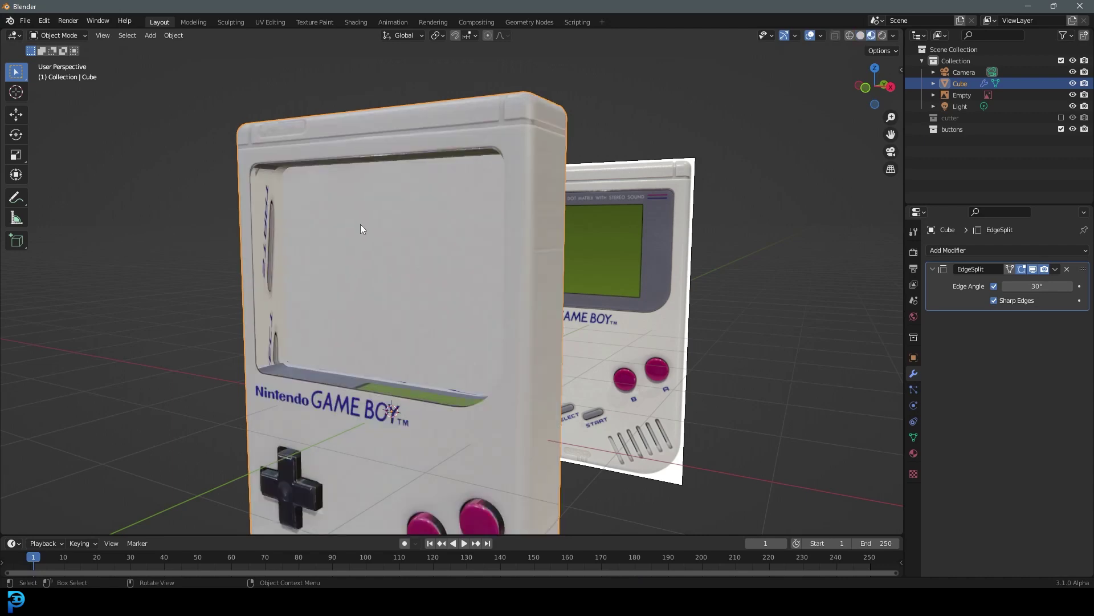
middle_click_drag(412, 200, 411, 217)
Step: Duplicate the back face of the screen recess and move the copy about -0.38 m along Y, level with the body's front
key("Tab")
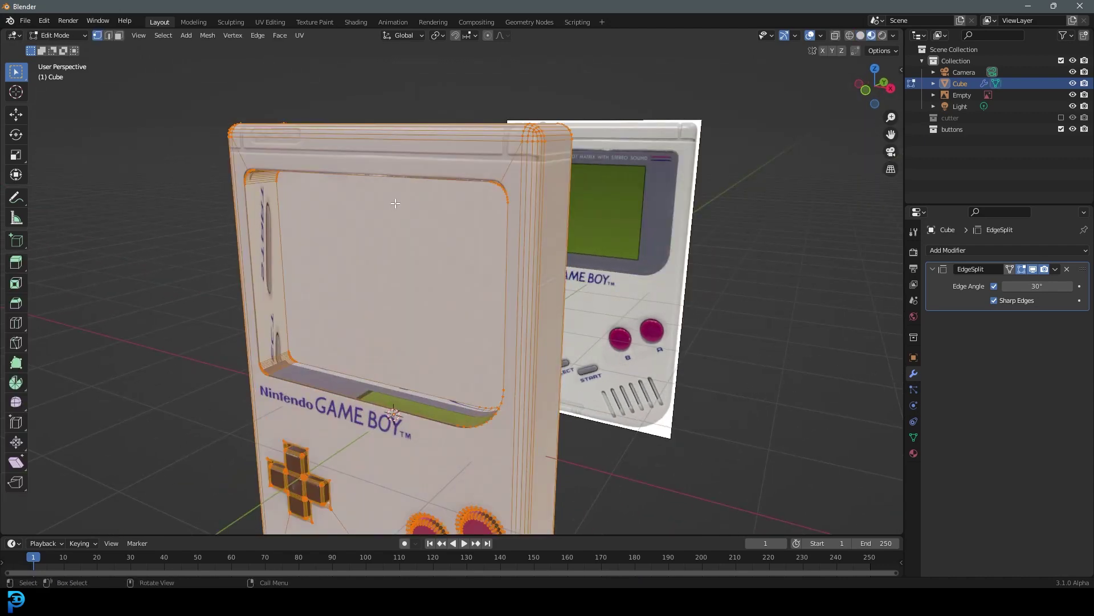
left_click(119, 35)
middle_click_drag(388, 281, 418, 272)
scroll(398, 274, "down", 3)
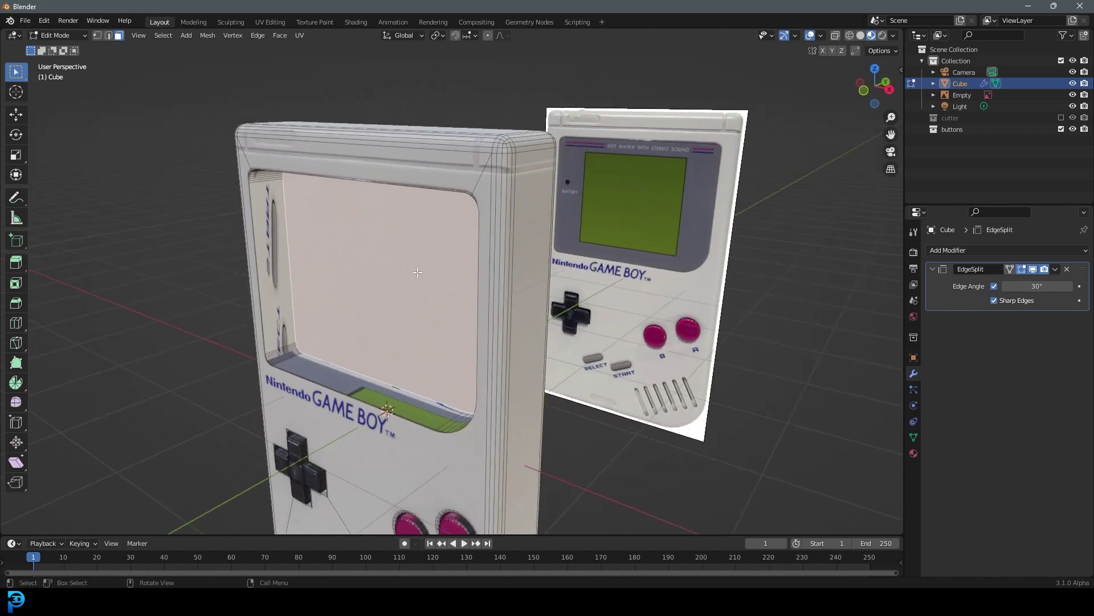
key("shift+d")
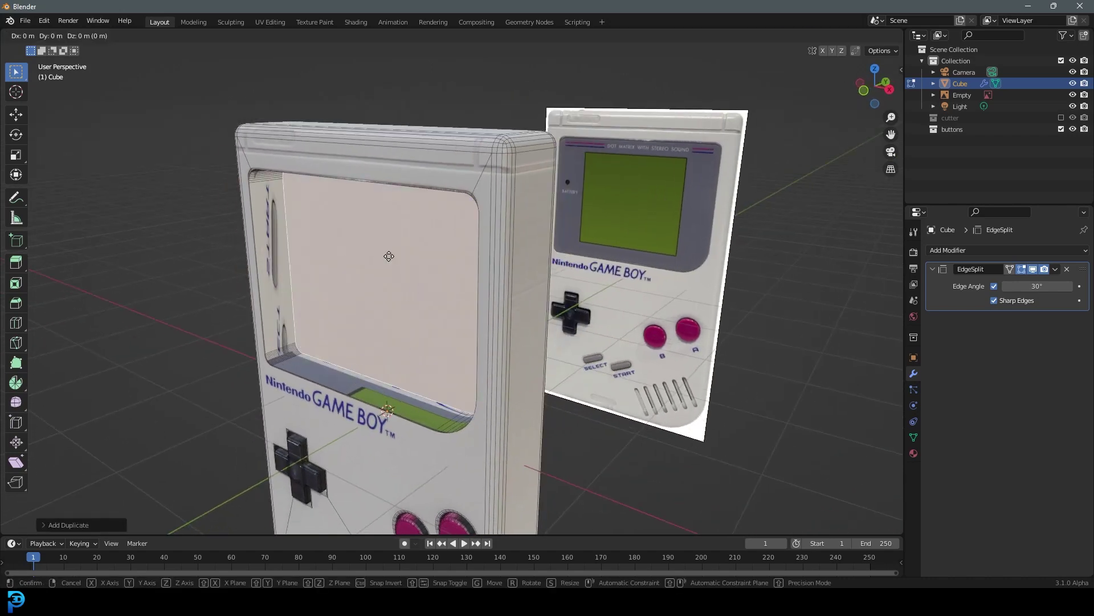
key("y")
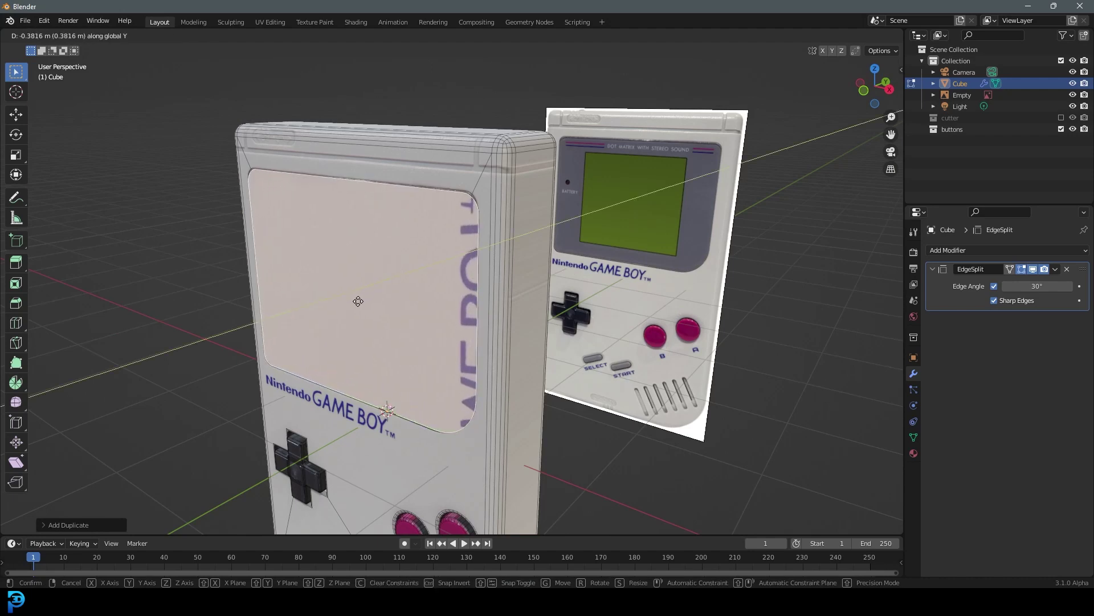
left_click(363, 299)
middle_click_drag(363, 299, 371, 279)
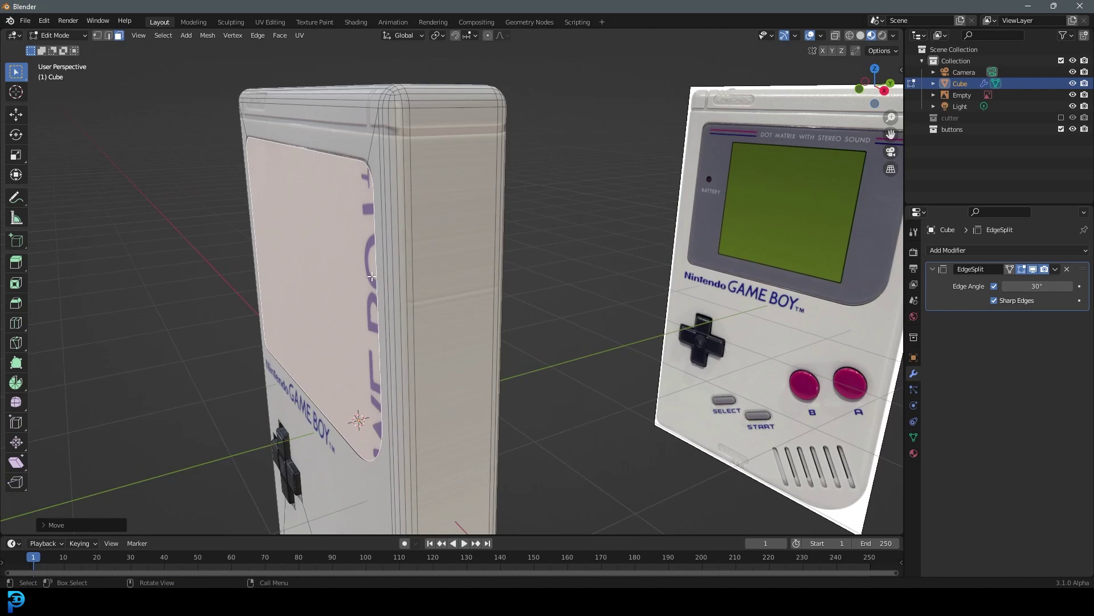
Step: Extrude the duplicated screen panel back into the recess and delete the extrusion's rear face
key("e")
left_click(409, 283)
key("z")
left_click(350, 283)
middle_click_drag(432, 299, 415, 301)
scroll(416, 301, "up", 1)
key("x")
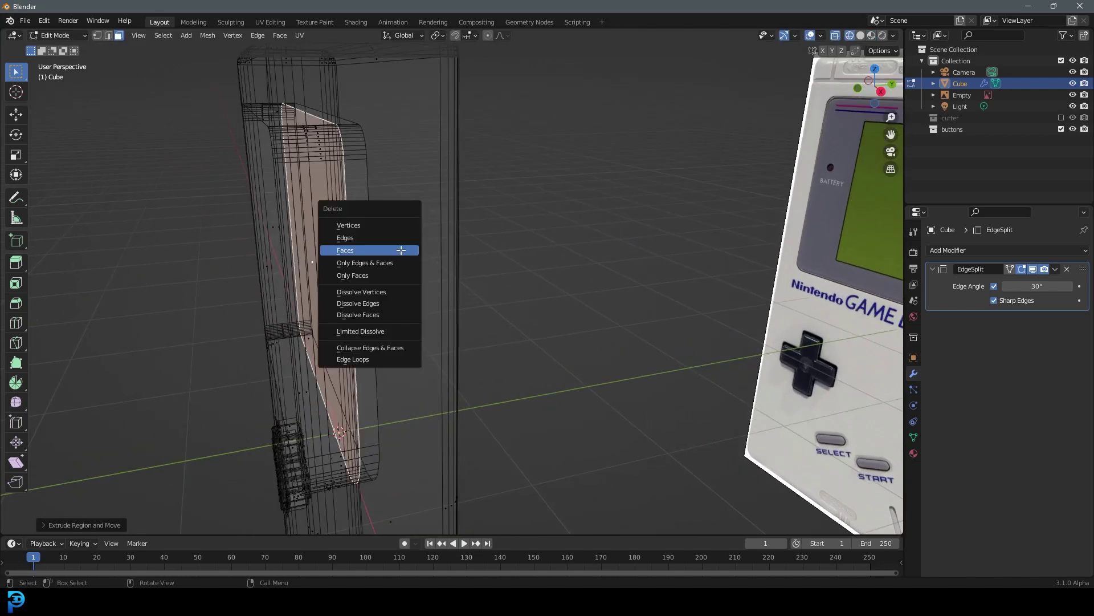
left_click(402, 250)
Step: Return to Solid shading and bevel the outer edges of the screen panel's front face
key("z")
left_click(443, 248)
mouse_move(353, 255)
middle_mouse_down()
mouse_move(370, 256)
mouse_move(448, 179)
middle_mouse_up()
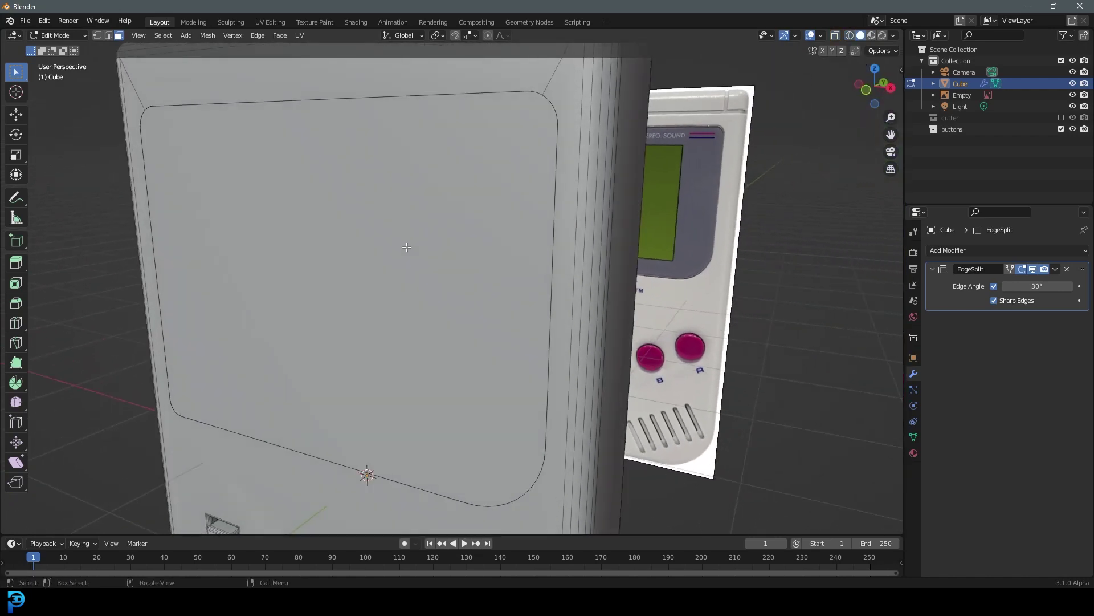
left_click(449, 178)
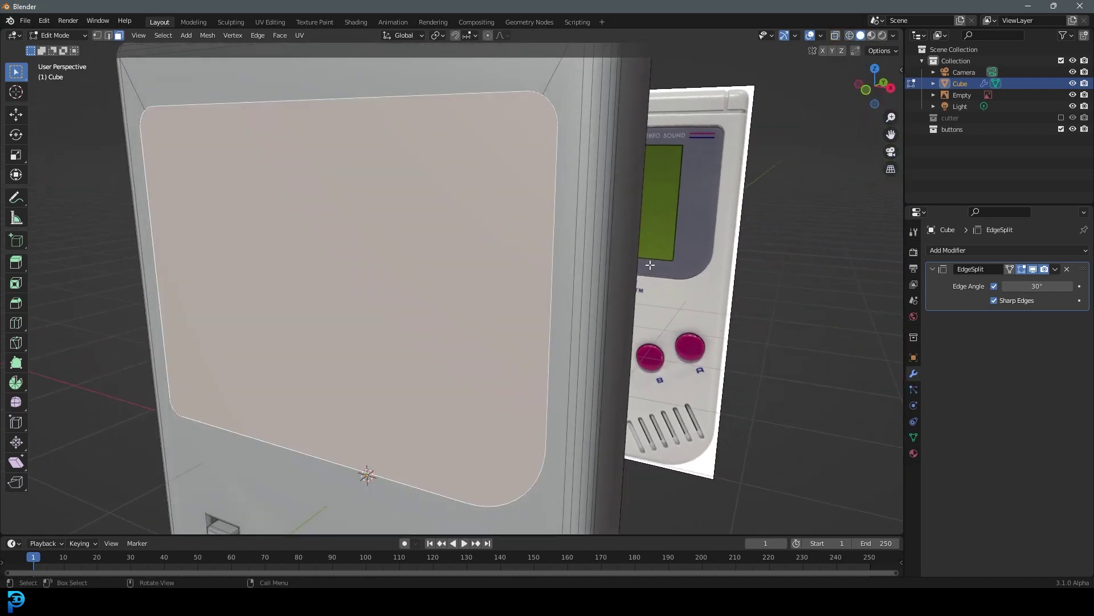
key("ctrl+b")
scroll(655, 272, "down", 4)
scroll(627, 222, "down", 2)
left_click(613, 220)
Step: Select all geometry linked to the screen panel and try moving it out of the recess
scroll(347, 245, "down", 5)
middle_click_drag(347, 244, 368, 238)
key("ctrl+l")
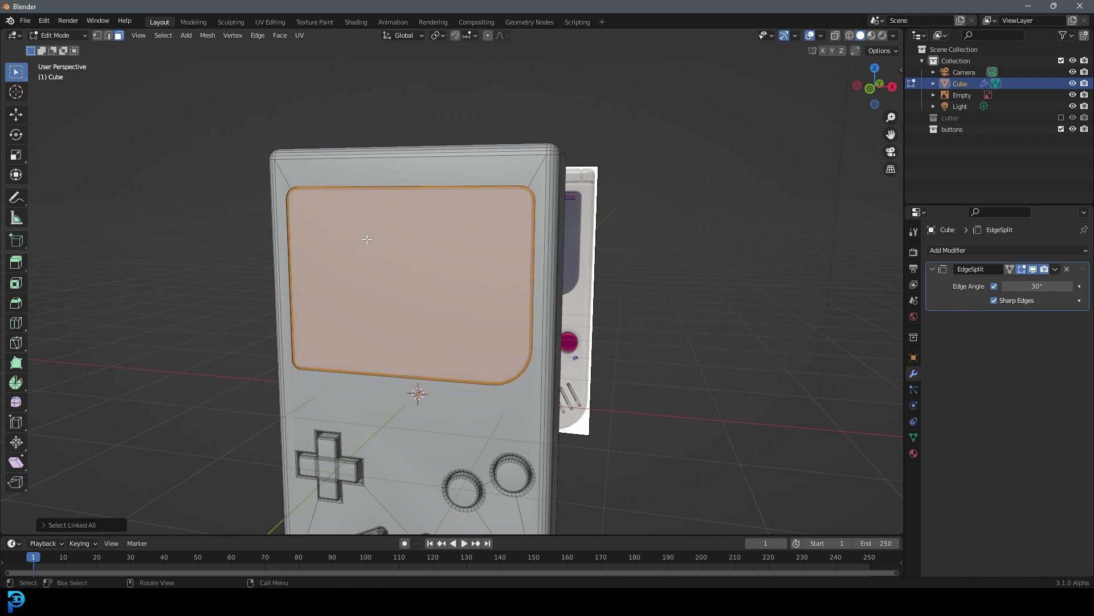
key("g")
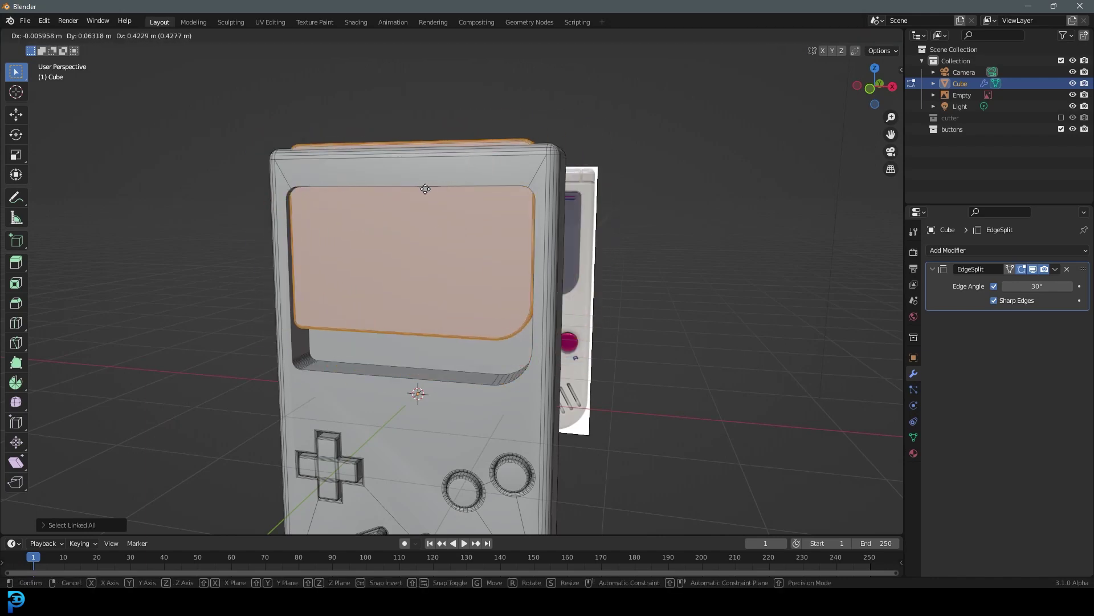
key("Escape")
Step: In the UV Editing workspace, project the screen panel's UVs from the front orthographic view
left_click(269, 21)
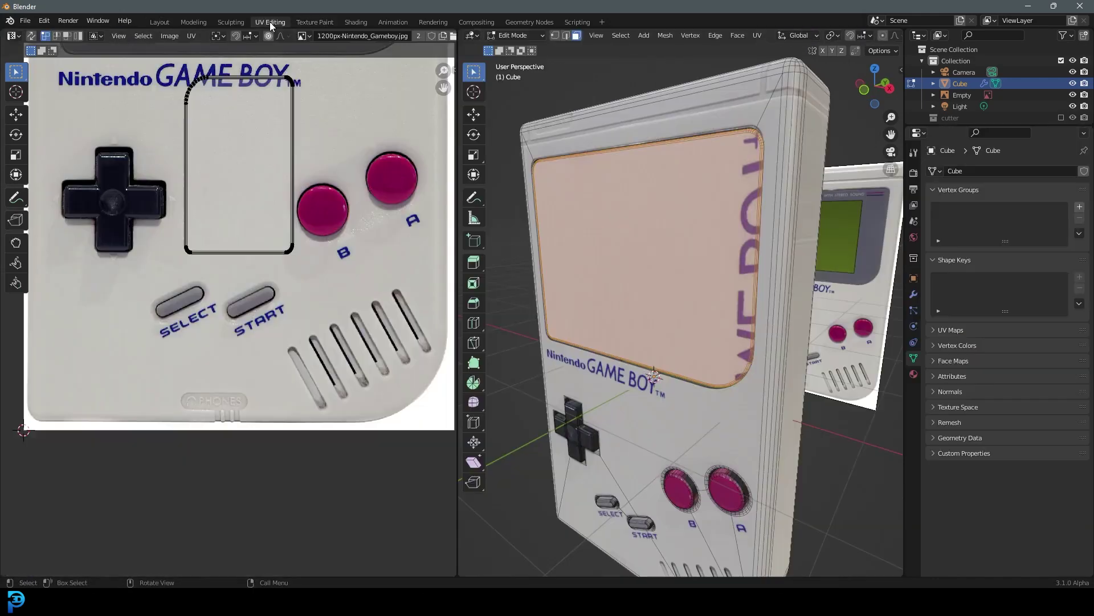
key("KP_1")
middle_click_drag(675, 237, 732, 255, "shift")
key("u")
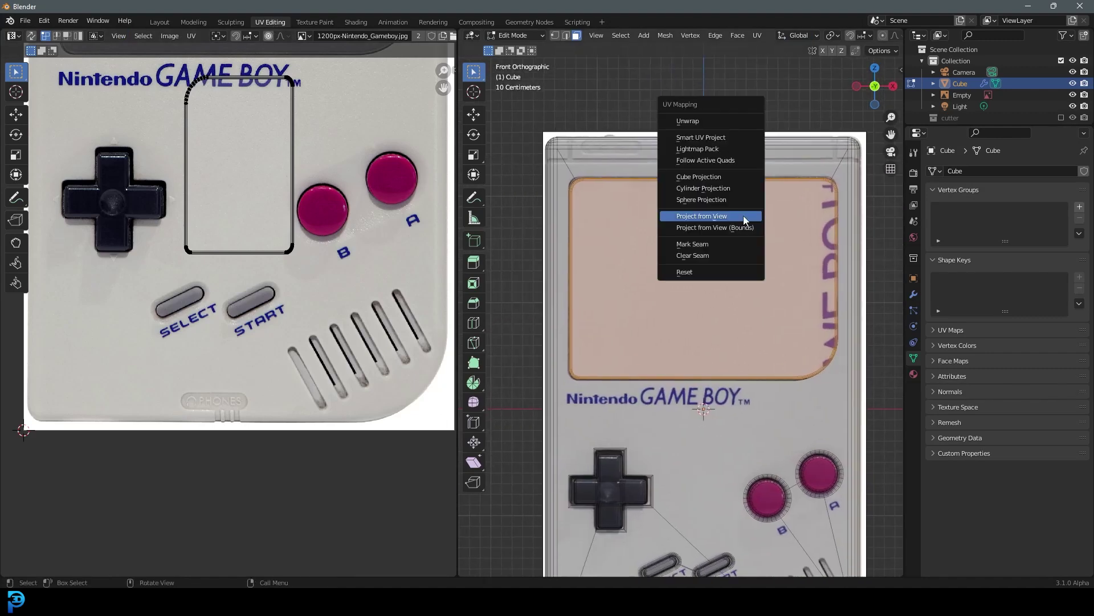
left_click(744, 220)
Step: Move and scale the panel's UV island to cover the photo's grey screen bezel, matching its outline and rounded corner
key("Home")
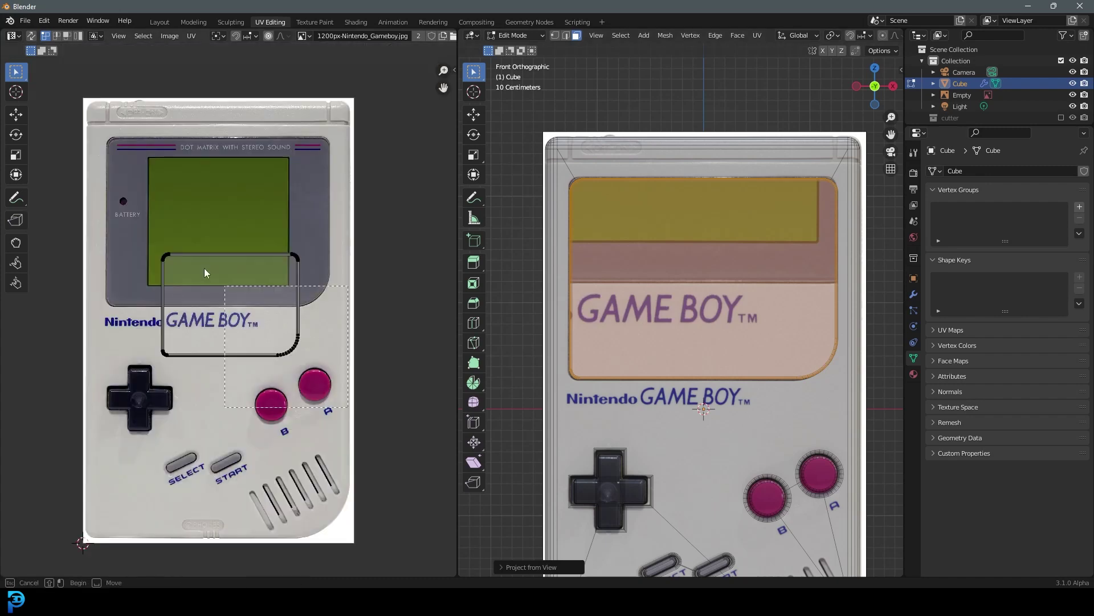
key("g")
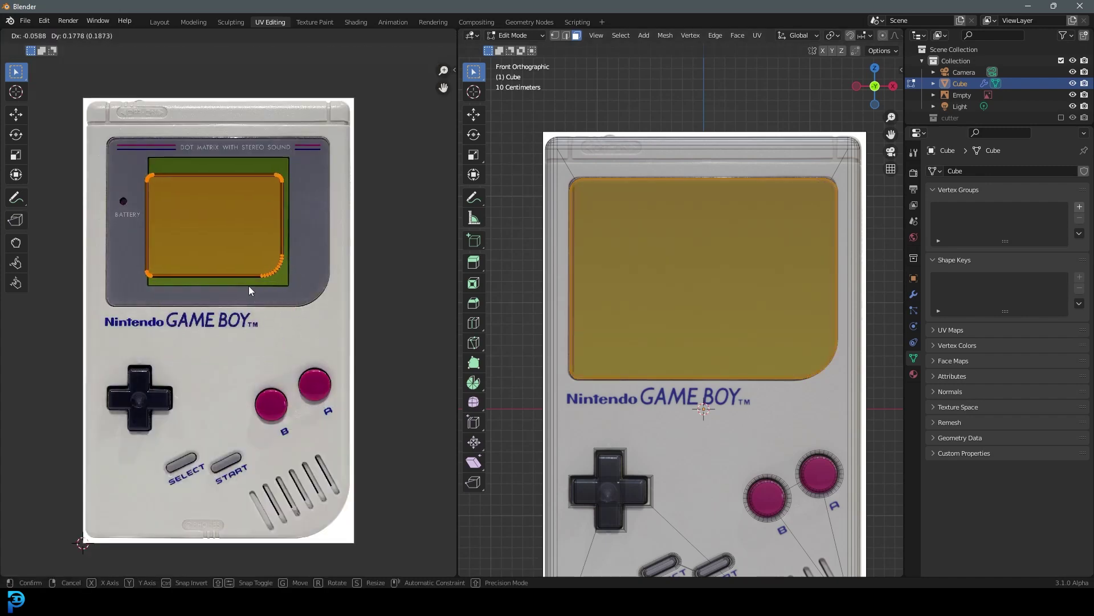
left_click(264, 285)
key("s")
left_click(284, 313)
key("g")
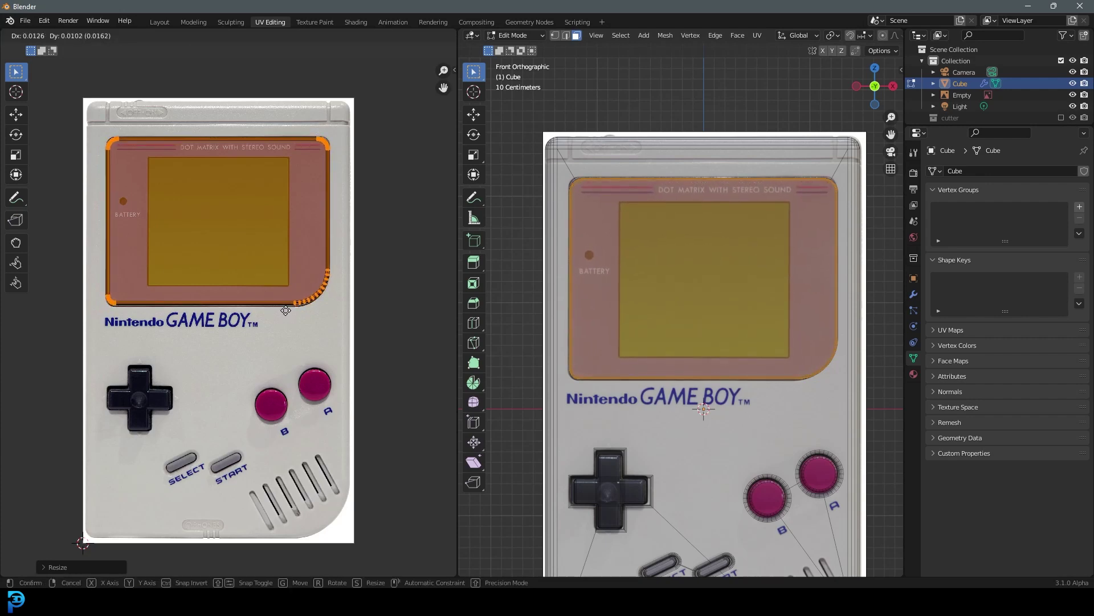
left_click(289, 312)
key("s")
left_click(296, 315)
middle_click_drag(296, 314, 286, 365)
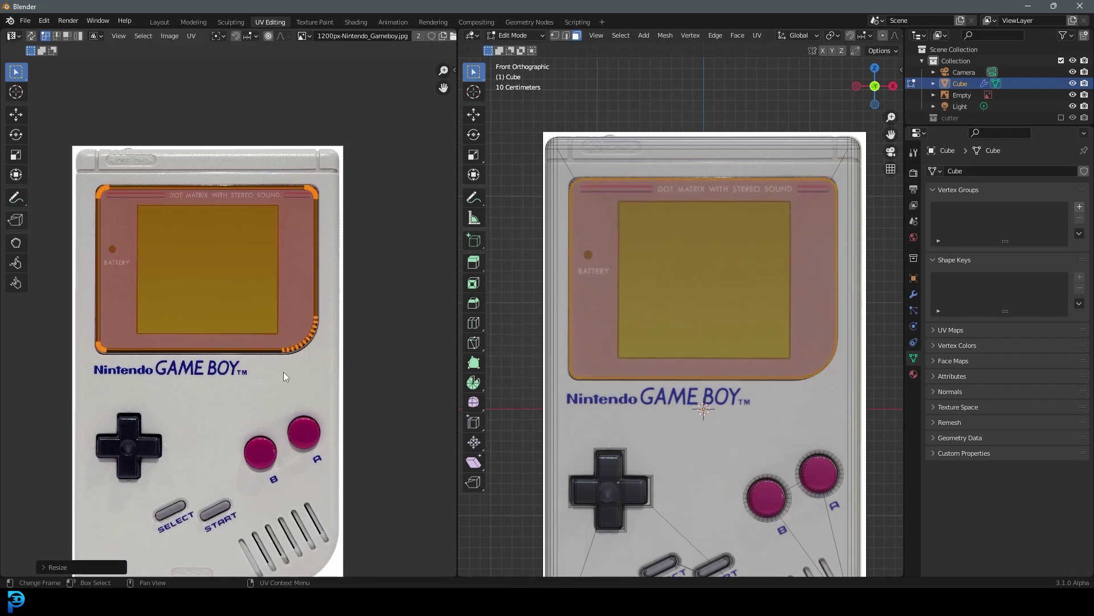
key("g")
left_click(293, 382)
key("s")
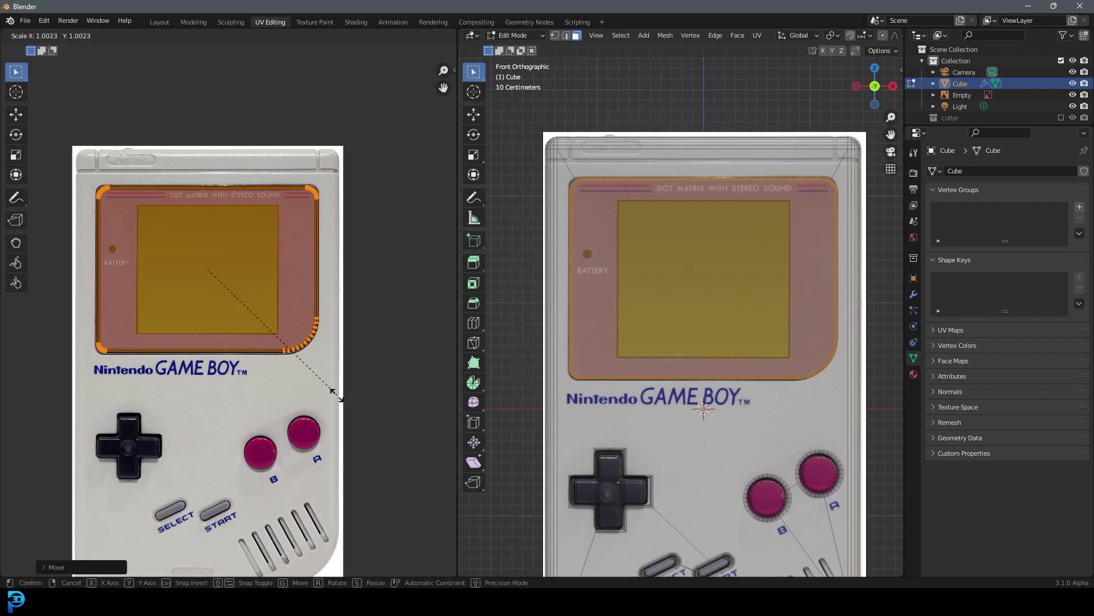
left_click(339, 398)
Step: Return to Object Mode and view the textured screen panel in Material Preview from an angle
scroll(659, 281, "up", 1)
mouse_move(722, 301)
middle_mouse_down()
mouse_move(661, 316)
mouse_move(747, 282)
mouse_move(706, 314)
middle_mouse_up()
key("z")
left_click(661, 381)
key("Tab")
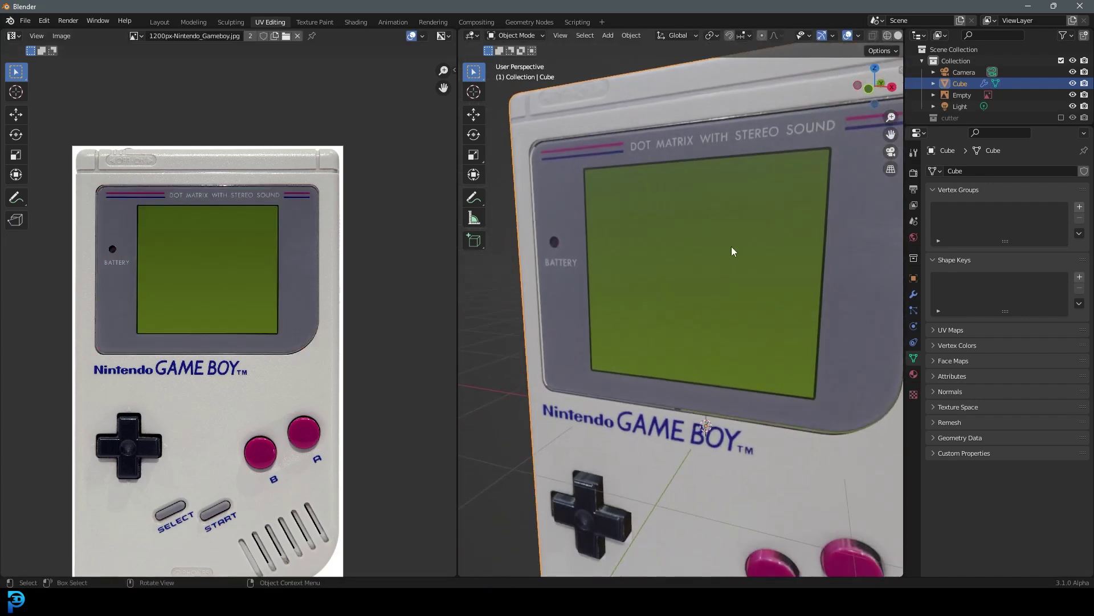
scroll(721, 168, "down", 2)
middle_click_drag(720, 168, 602, 224, "shift")
Step: Examine the rounded corner where the screen panel meets the body up close in Solid shading
key("z")
left_click(678, 227)
scroll(747, 302, "up", 4)
scroll(650, 210, "up", 2)
middle_click_drag(652, 217, 620, 291, "shift")
scroll(620, 291, "up", 3)
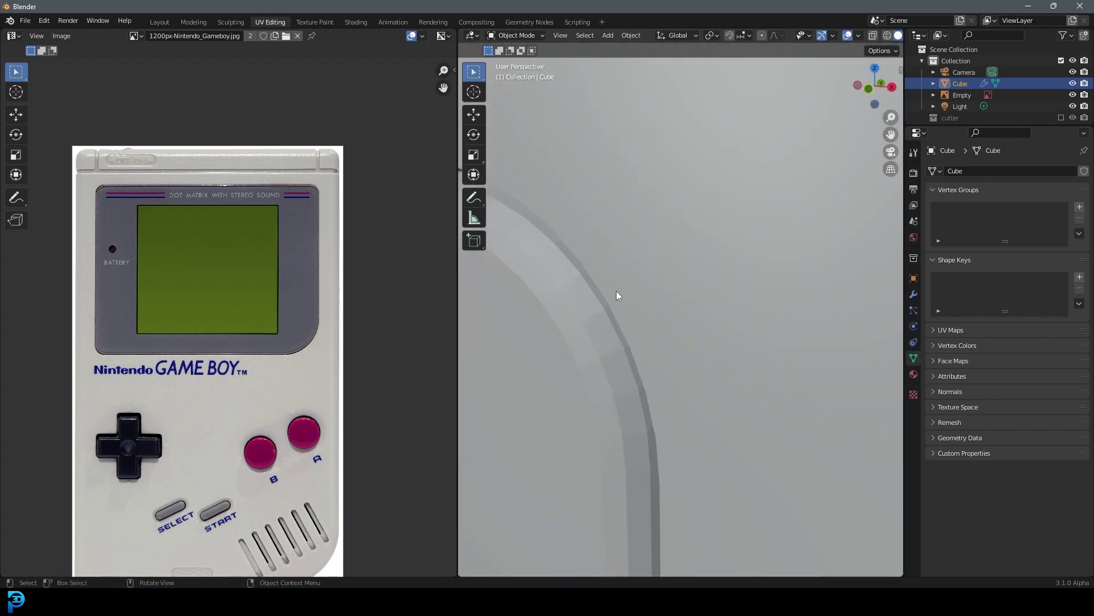
scroll(668, 204, "down", 5)
middle_click_drag(655, 239, 782, 113)
Step: In Edit Mode, hide the screen panel and select the front edge loop around the recess
key("Tab")
key("h")
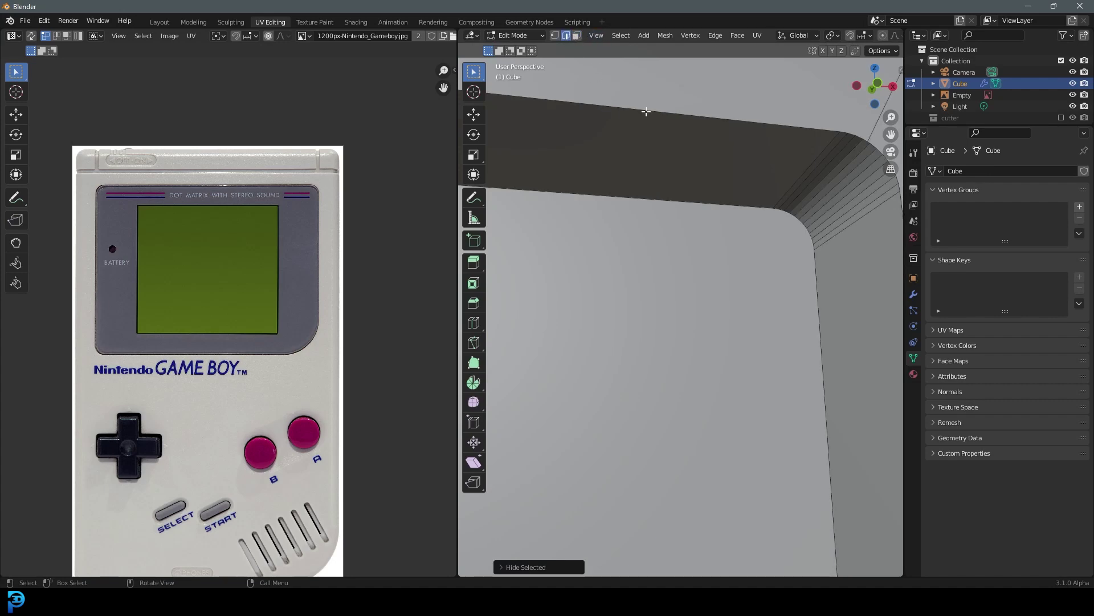
left_click(668, 112, "alt+shift")
middle_click_drag(668, 112, 688, 228, "ctrl")
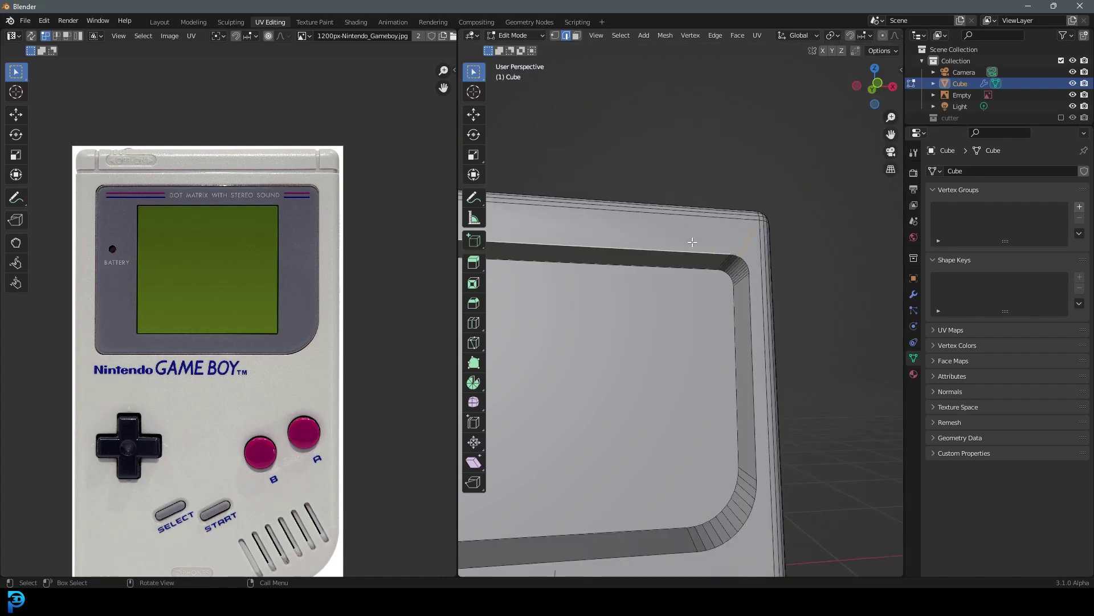
scroll(753, 316, "down", 8)
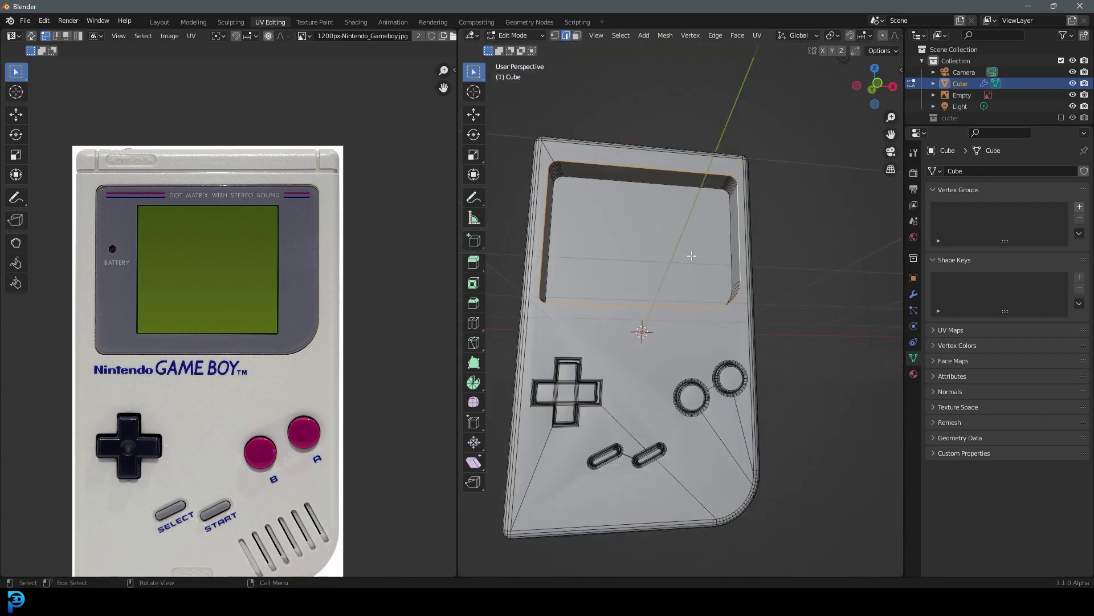
middle_click_drag(629, 288, 660, 290, "shift")
scroll(659, 291, "up", 1)
Step: Inspect the selected recess edge loop and its corners in Wireframe, and return to Solid shading
key("z")
left_click(572, 296)
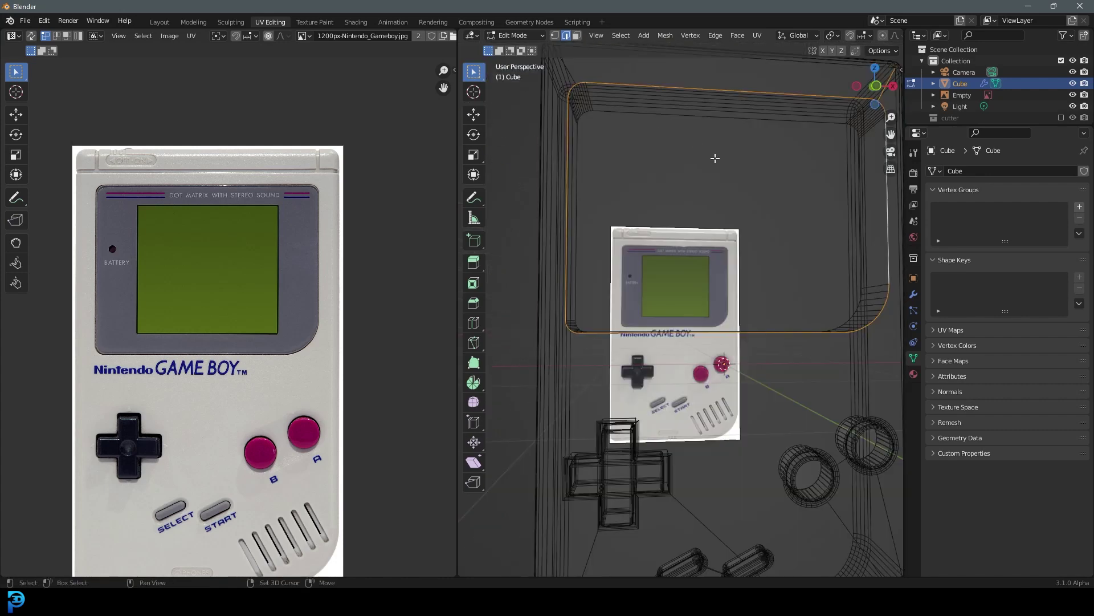
middle_click_drag(721, 154, 577, 227, "shift")
scroll(570, 162, "up", 1)
middle_click_drag(530, 101, 623, 190, "shift")
key("c")
right_click(623, 193)
middle_click_drag(636, 151, 652, 183)
key("z")
left_click(748, 227)
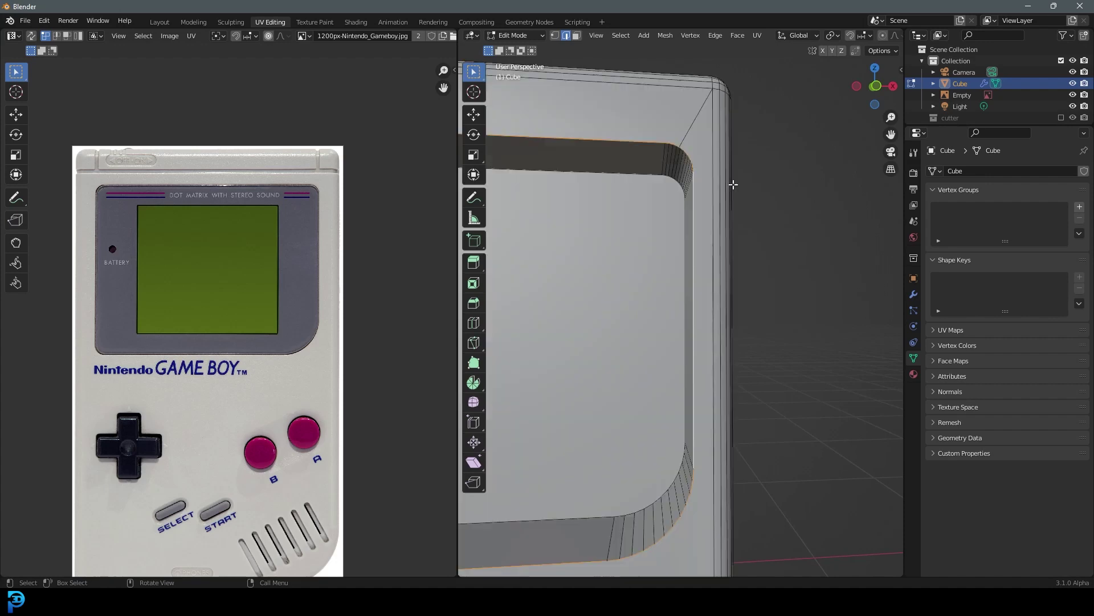
Step: Bevel the recess rim about 0.028 m wide with 4 segments, then reveal the hidden screen panel and deselect everything
key("ctrl+b")
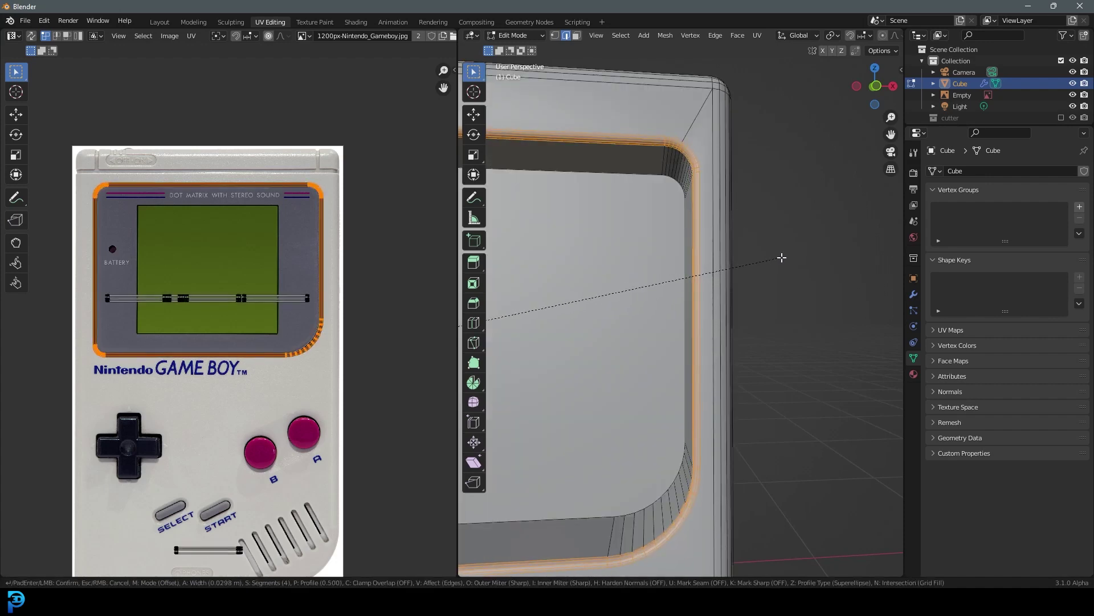
left_click(785, 255)
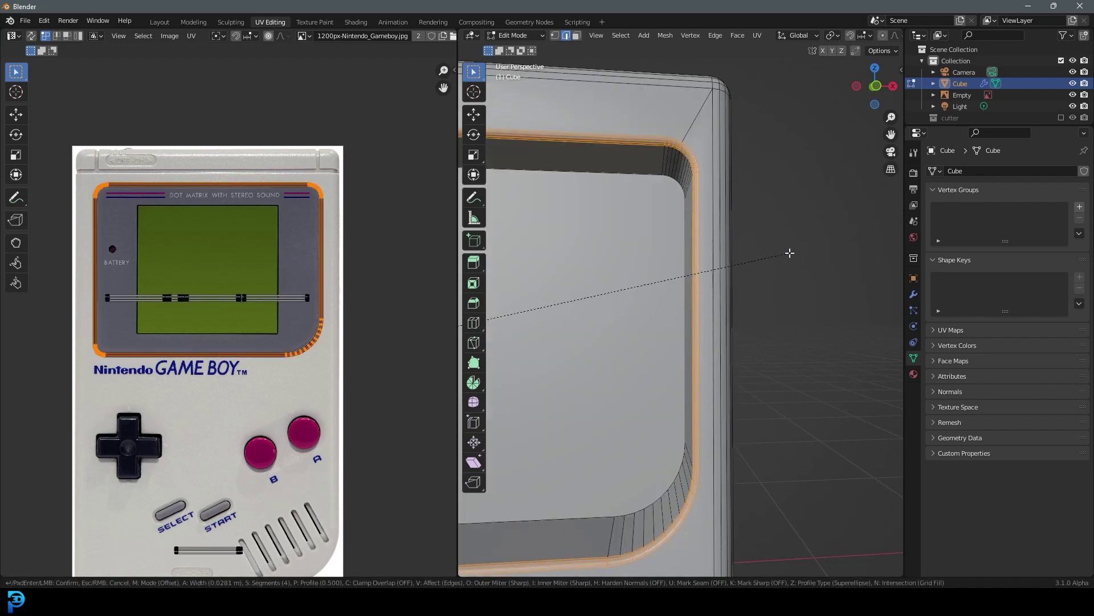
key("alt+h")
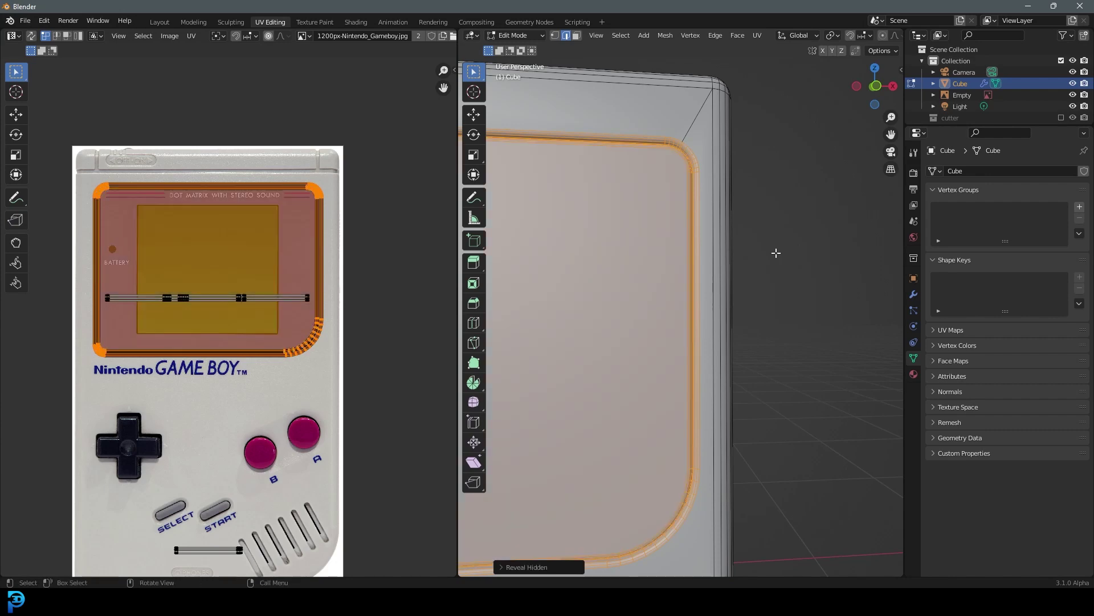
key("alt+a")
Step: Display the model in Material Preview, inspect the beveled screen rim, and return to Object Mode
scroll(693, 247, "down", 6)
key("z")
left_click(696, 309)
mouse_move(697, 309)
middle_mouse_down()
mouse_move(717, 292)
mouse_move(706, 283)
middle_mouse_up()
scroll(718, 303, "up", 5)
middle_click_drag(733, 317, 710, 333)
key("Tab")
scroll(730, 312, "down", 6)
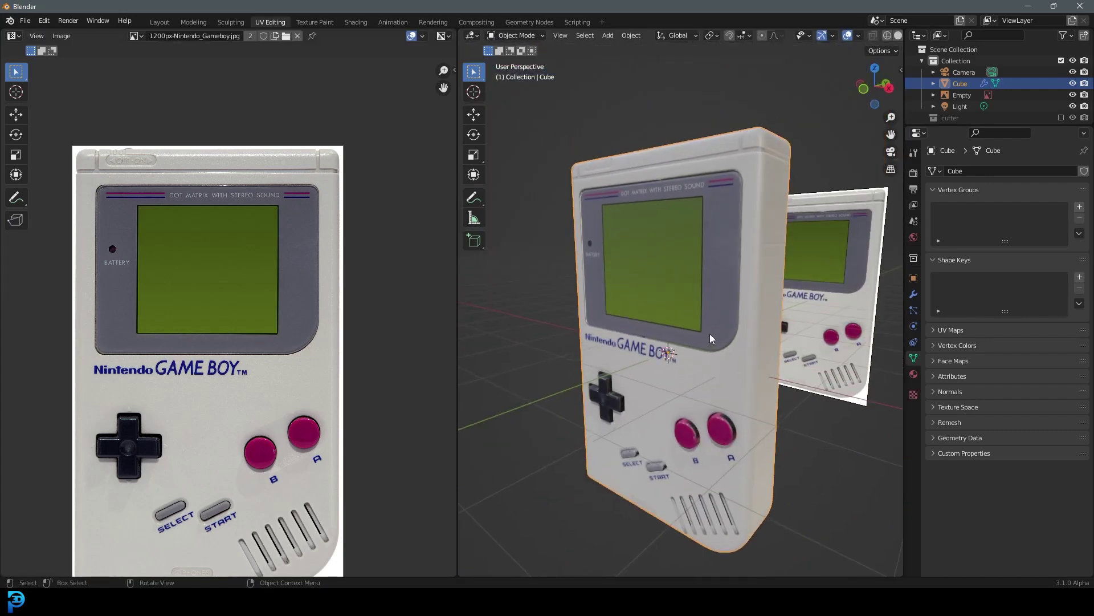
Step: In the Layout workspace, select all objects and move them up about 2.4 m along Z so the Game Boy stands on the ground line
left_click(166, 21)
scroll(500, 168, "down", 3)
middle_click_drag(508, 210, 522, 256, "alt")
key("a")
middle_click_drag(484, 330, 539, 284, "shift")
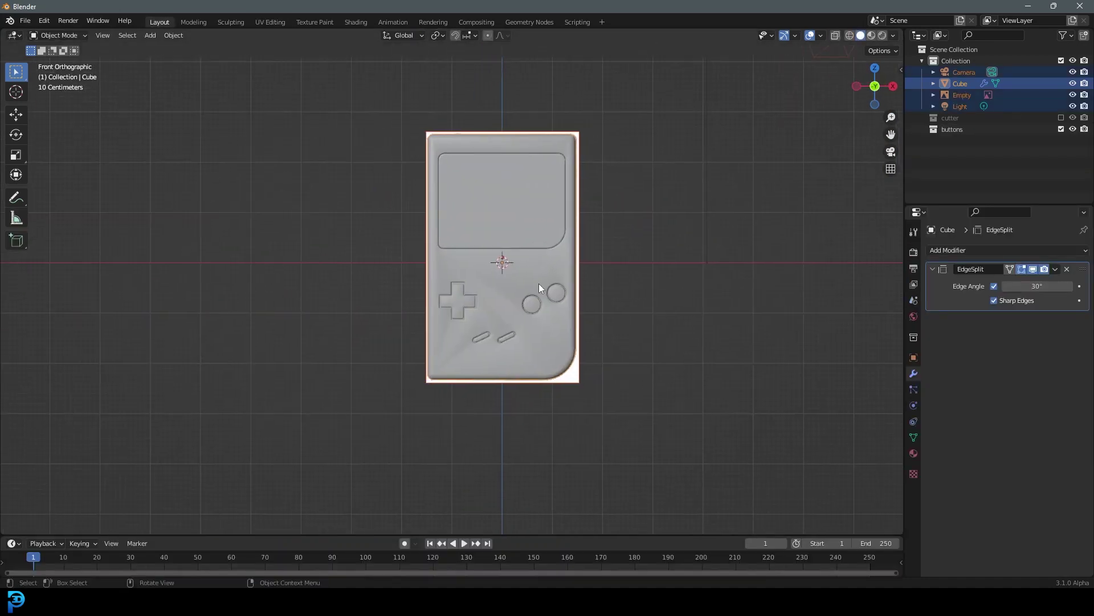
key("g")
key("z")
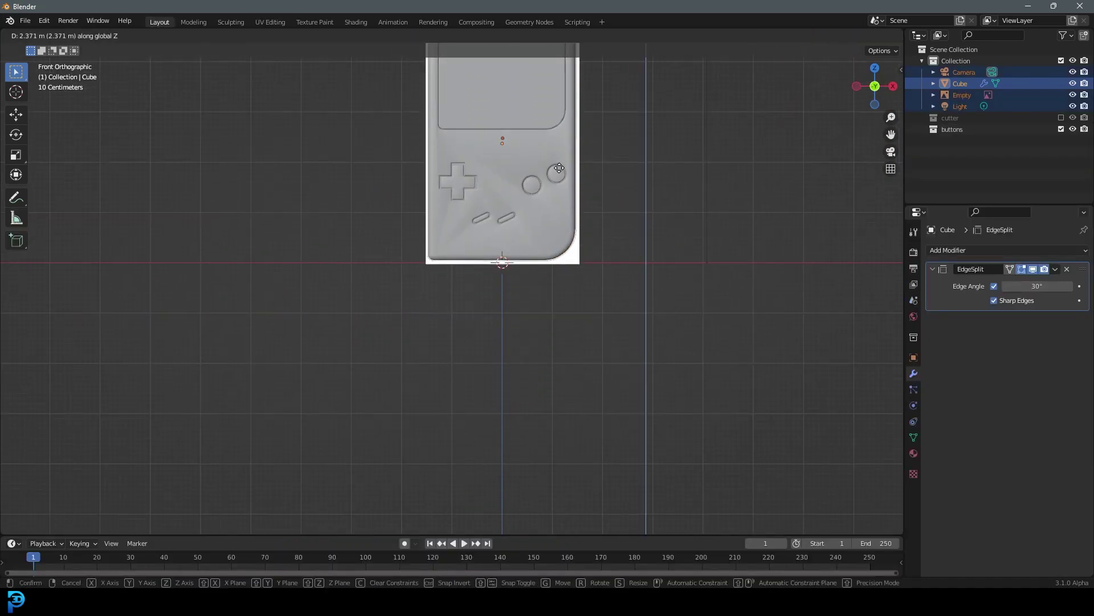
left_click(591, 209)
middle_click_drag(592, 210, 576, 132)
left_click(576, 133)
middle_click_drag(742, 226, 527, 214)
scroll(529, 217, "up", 2)
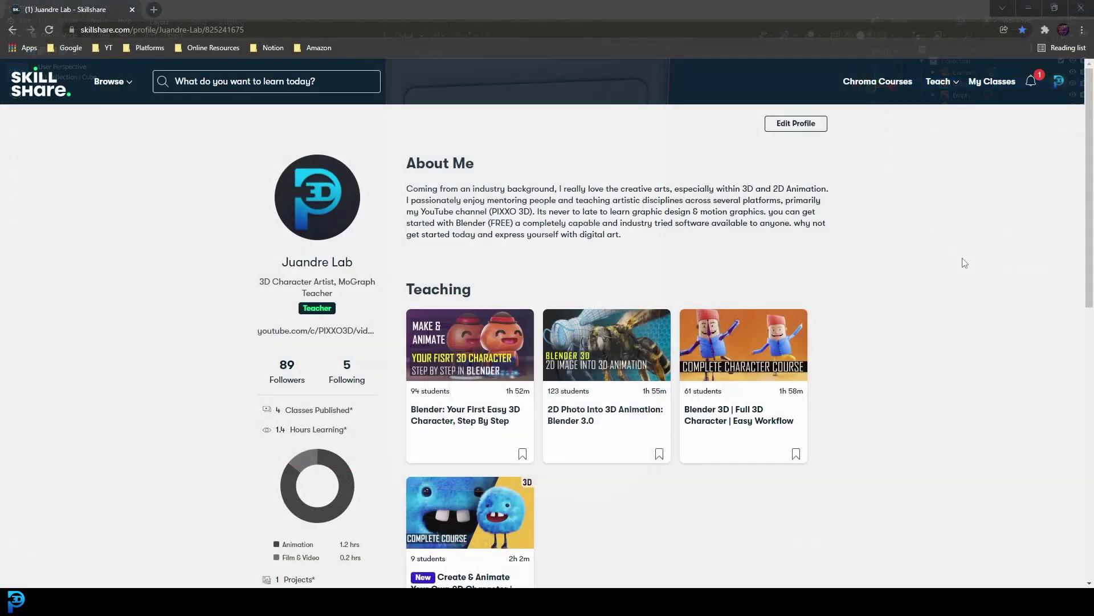
Step: Switch to Skillshare in the browser, open the class "2D Photo Into 3D Animation: Blender 3.0", and play the lesson Modelling Part 1
scroll(582, 319, "down", 1)
left_click(583, 361)
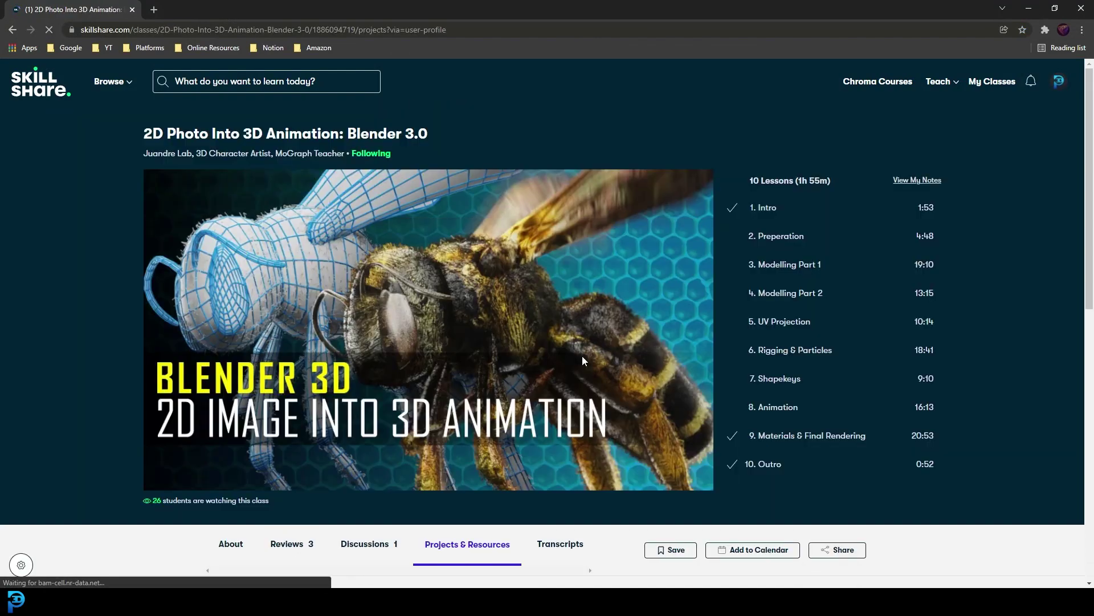
left_click(770, 268)
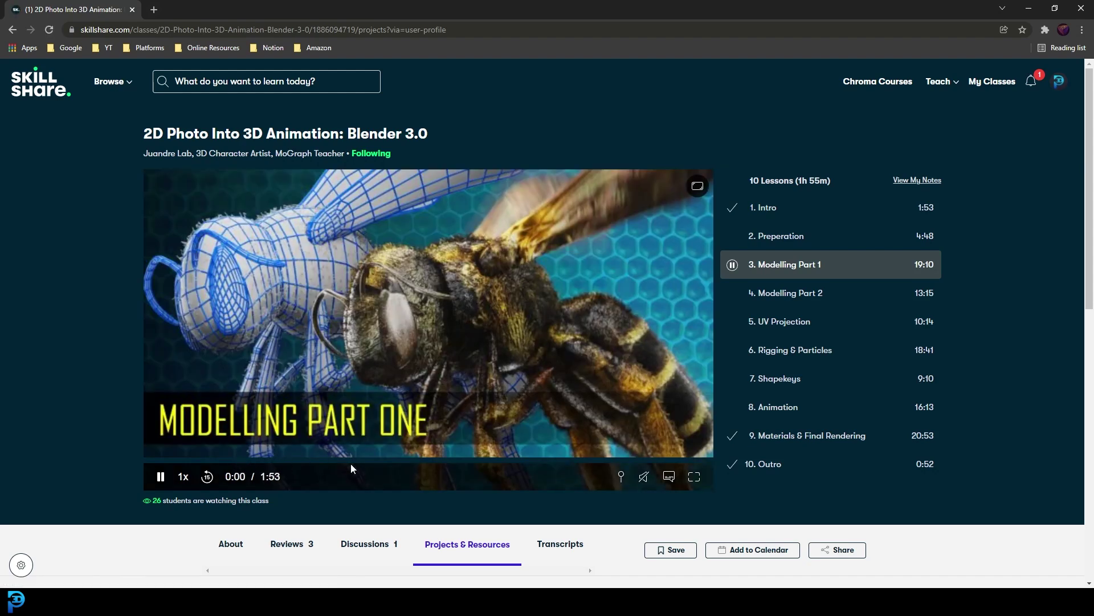
left_click(351, 463)
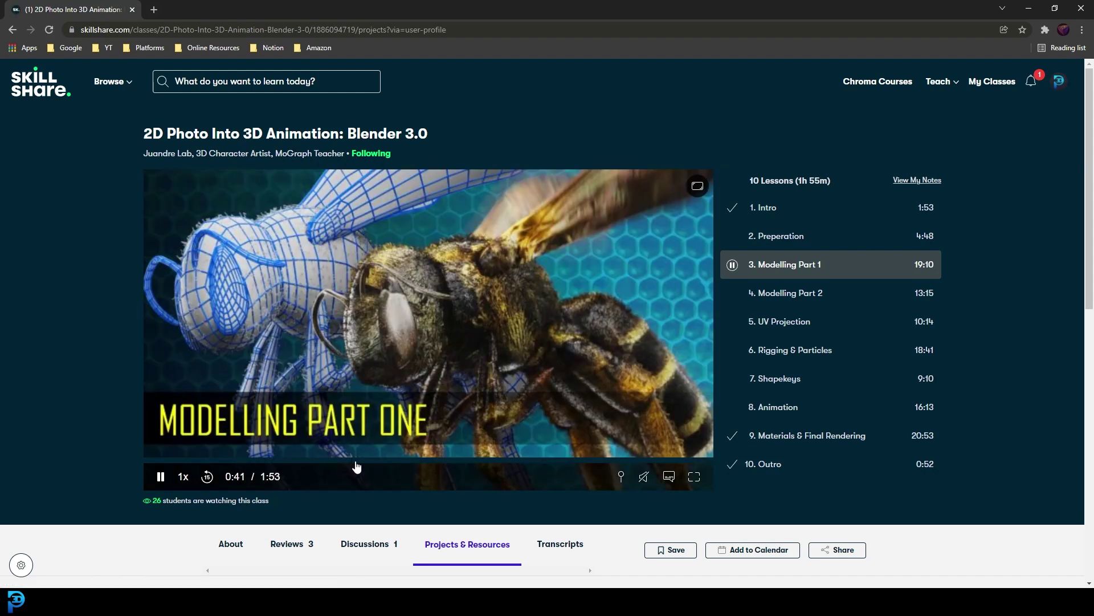